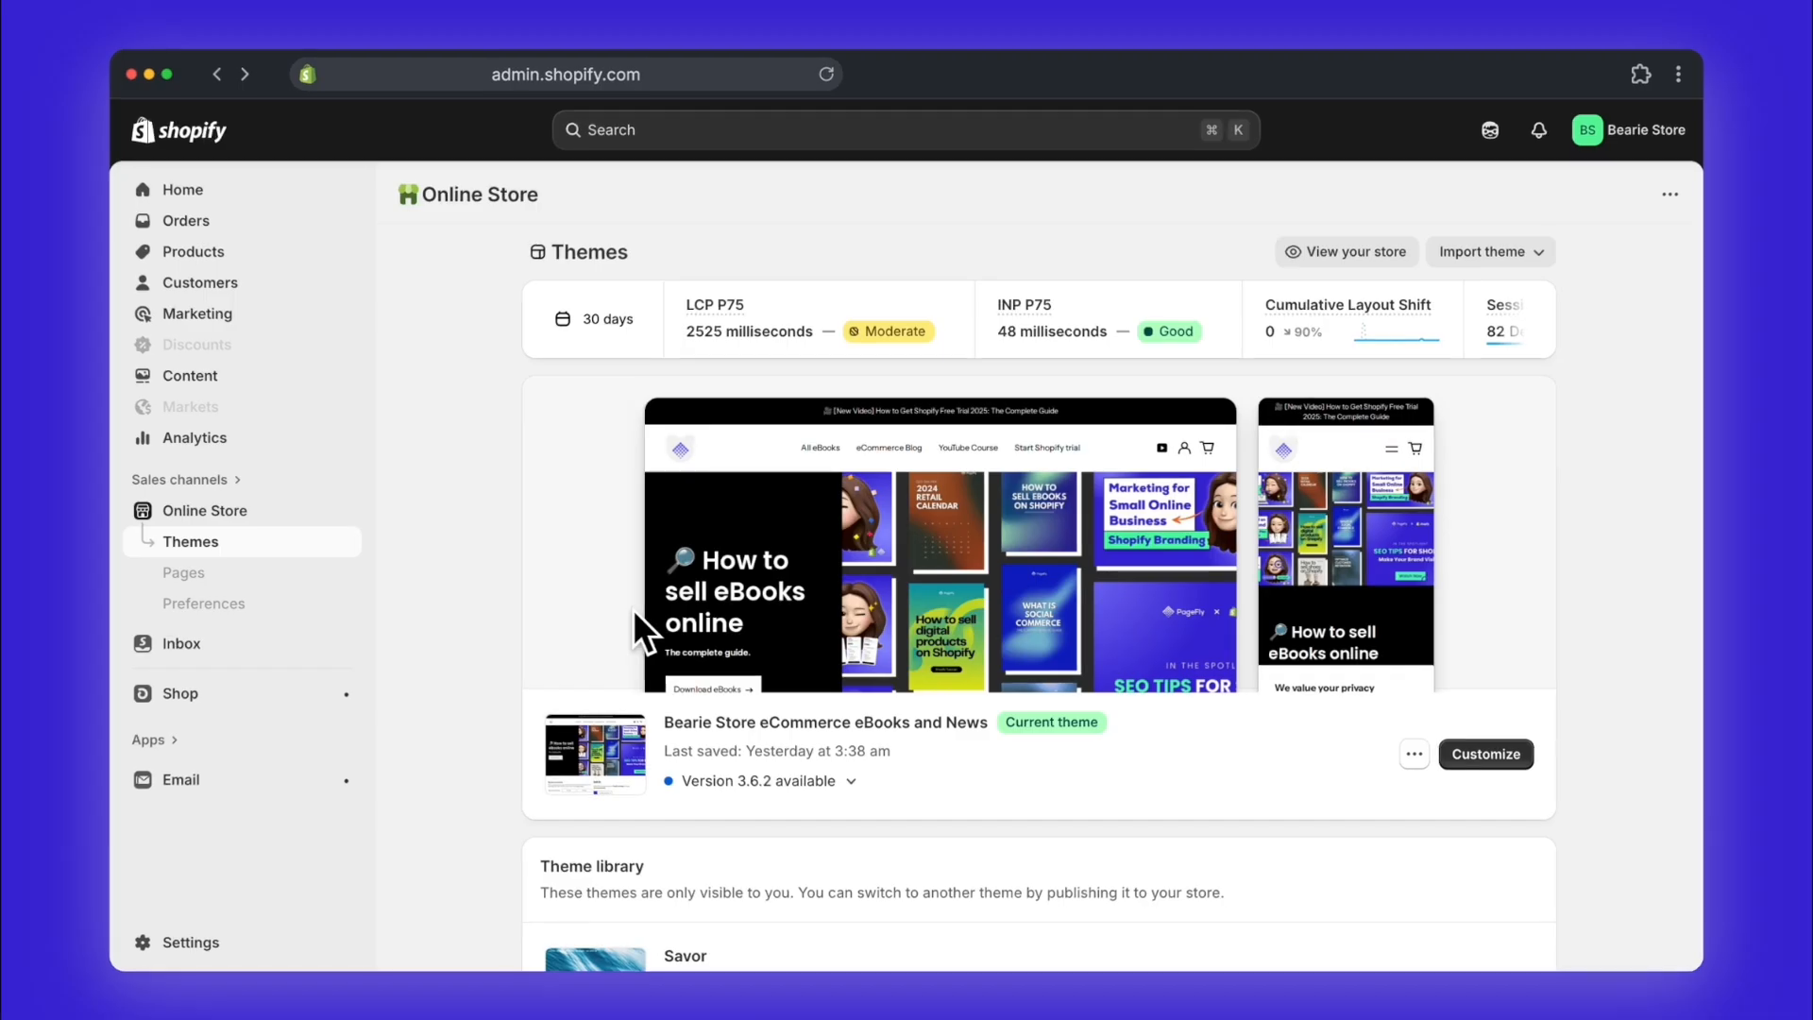
Step: Create a new product and title it "Hand Cream Demo Product"
click(230, 252)
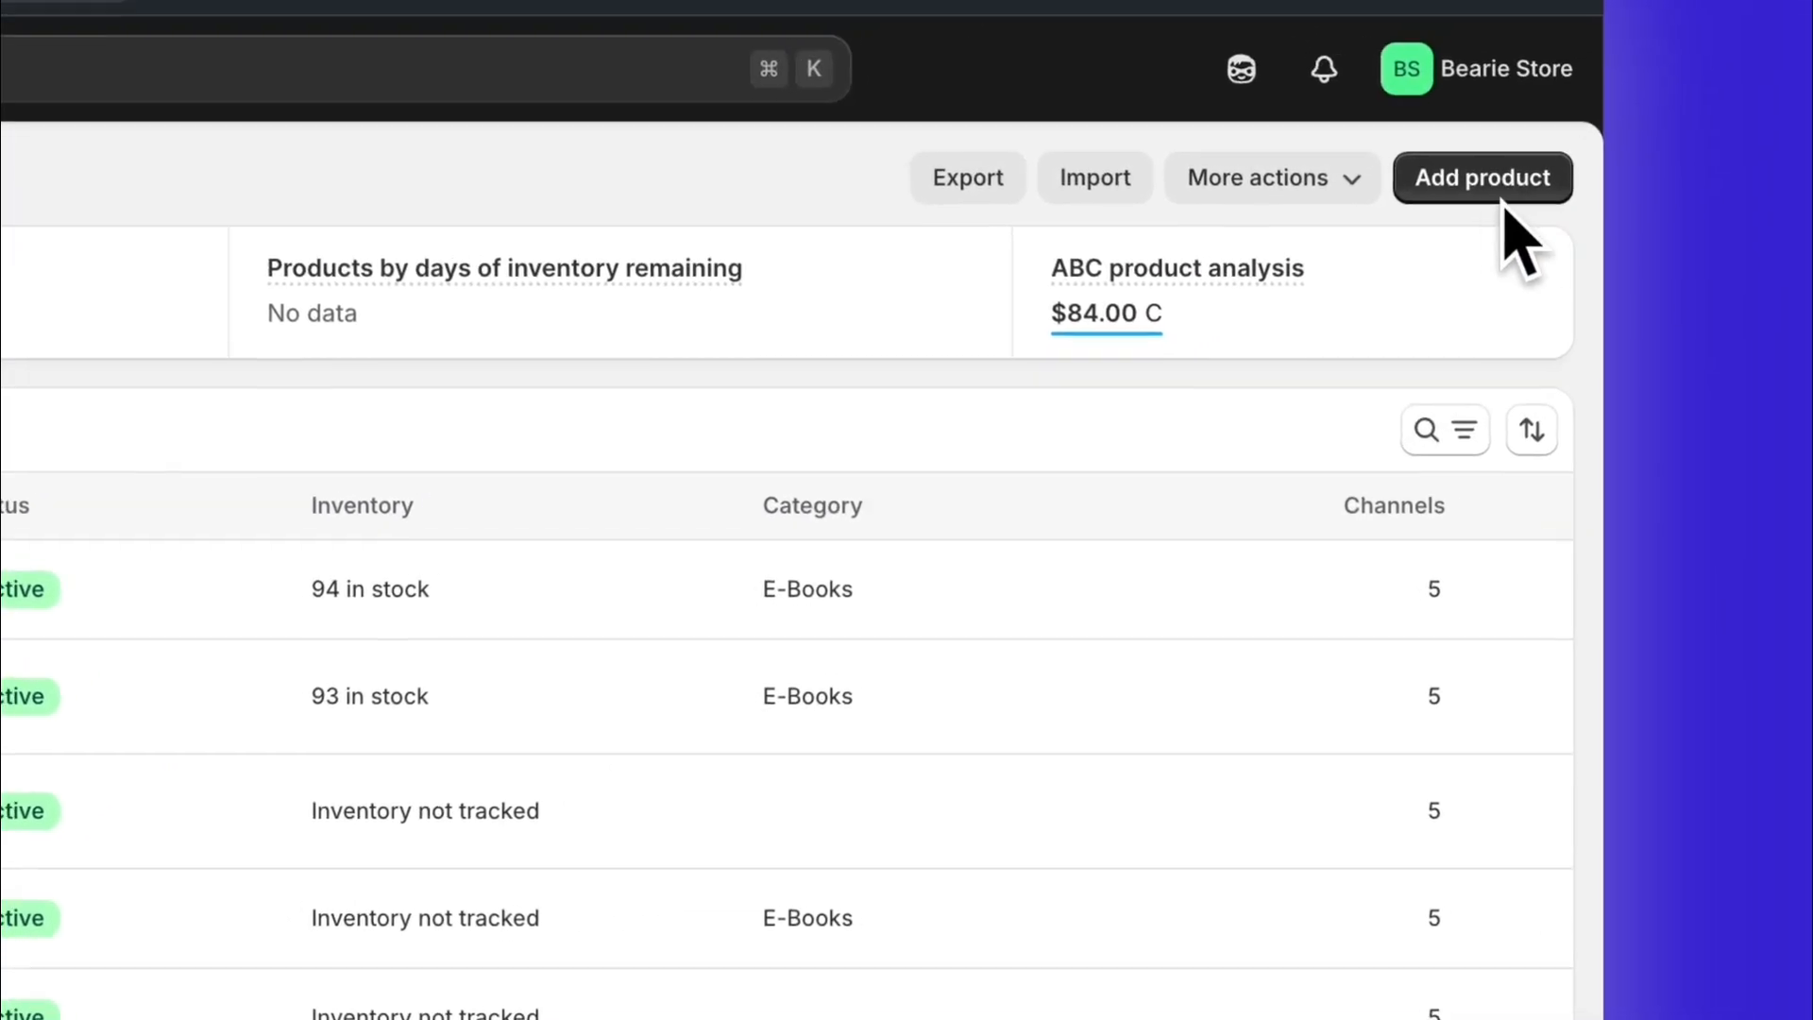
click(1485, 184)
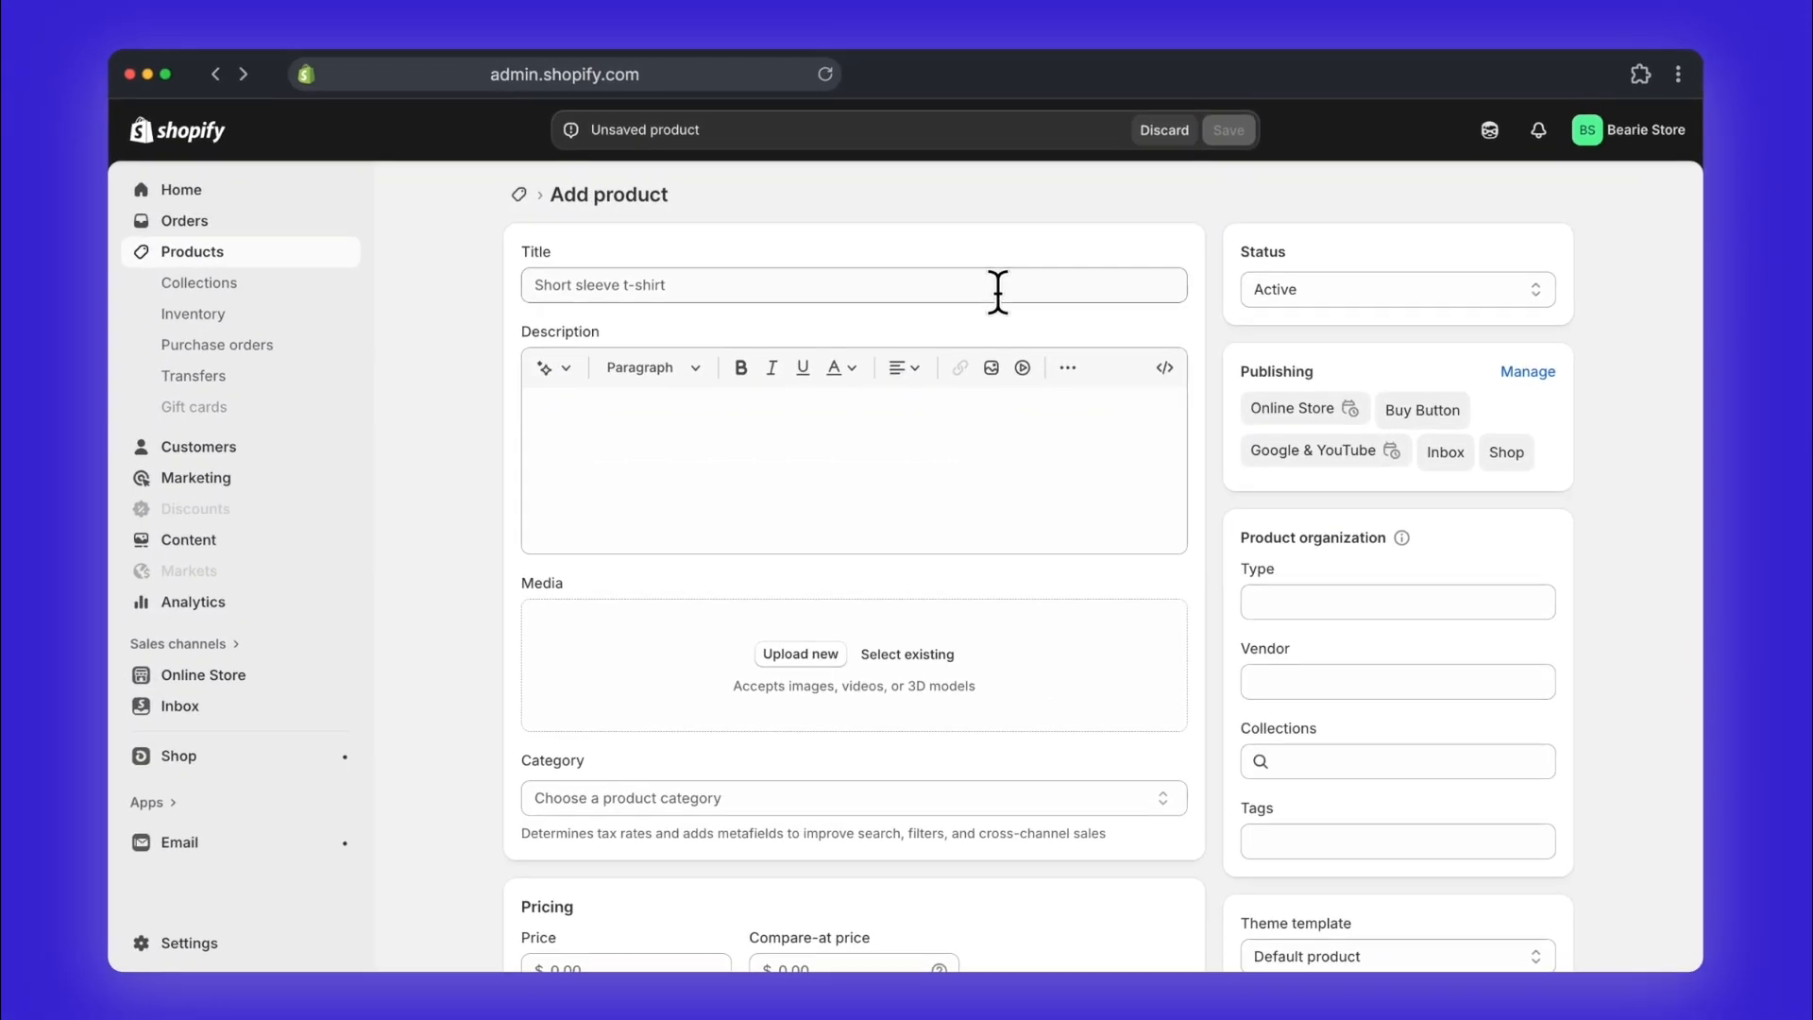
click(801, 305)
text(Hand Cream Demo Product)
Step: Generate an AI product description from the keywords "organic hand cream" with the Daring tone
click(794, 544)
click(341, 285)
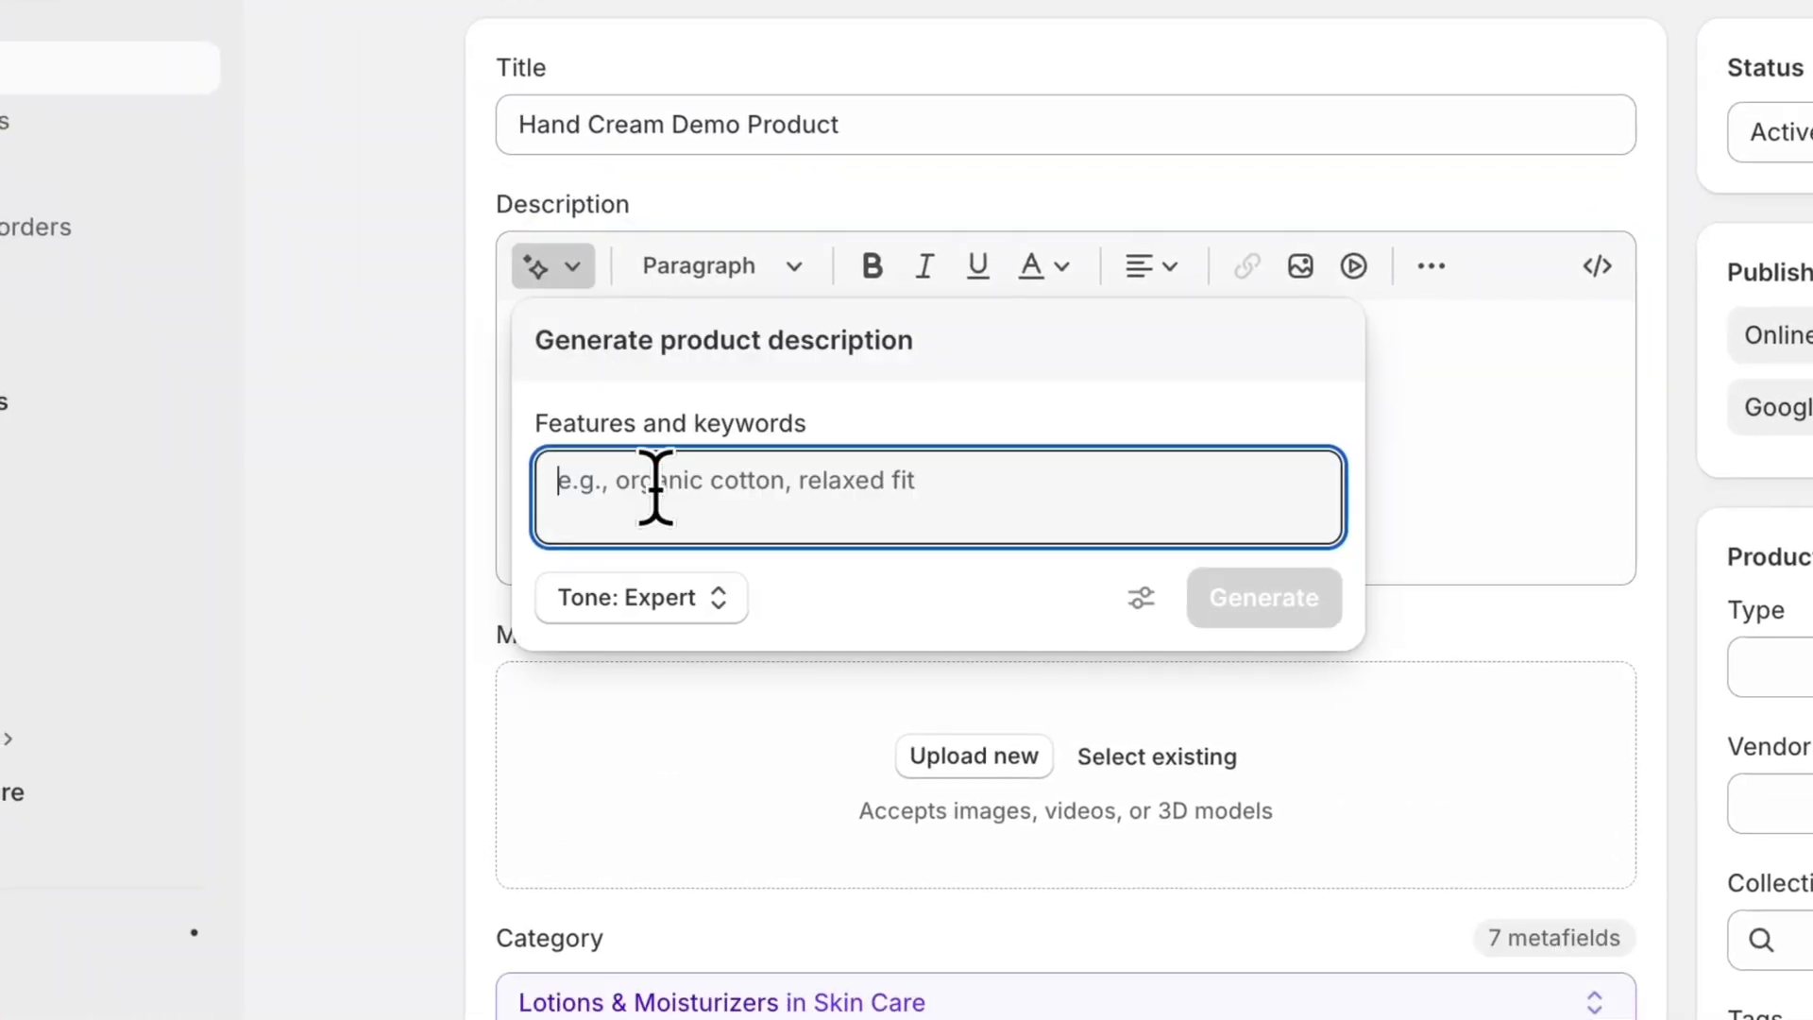
text(organic)
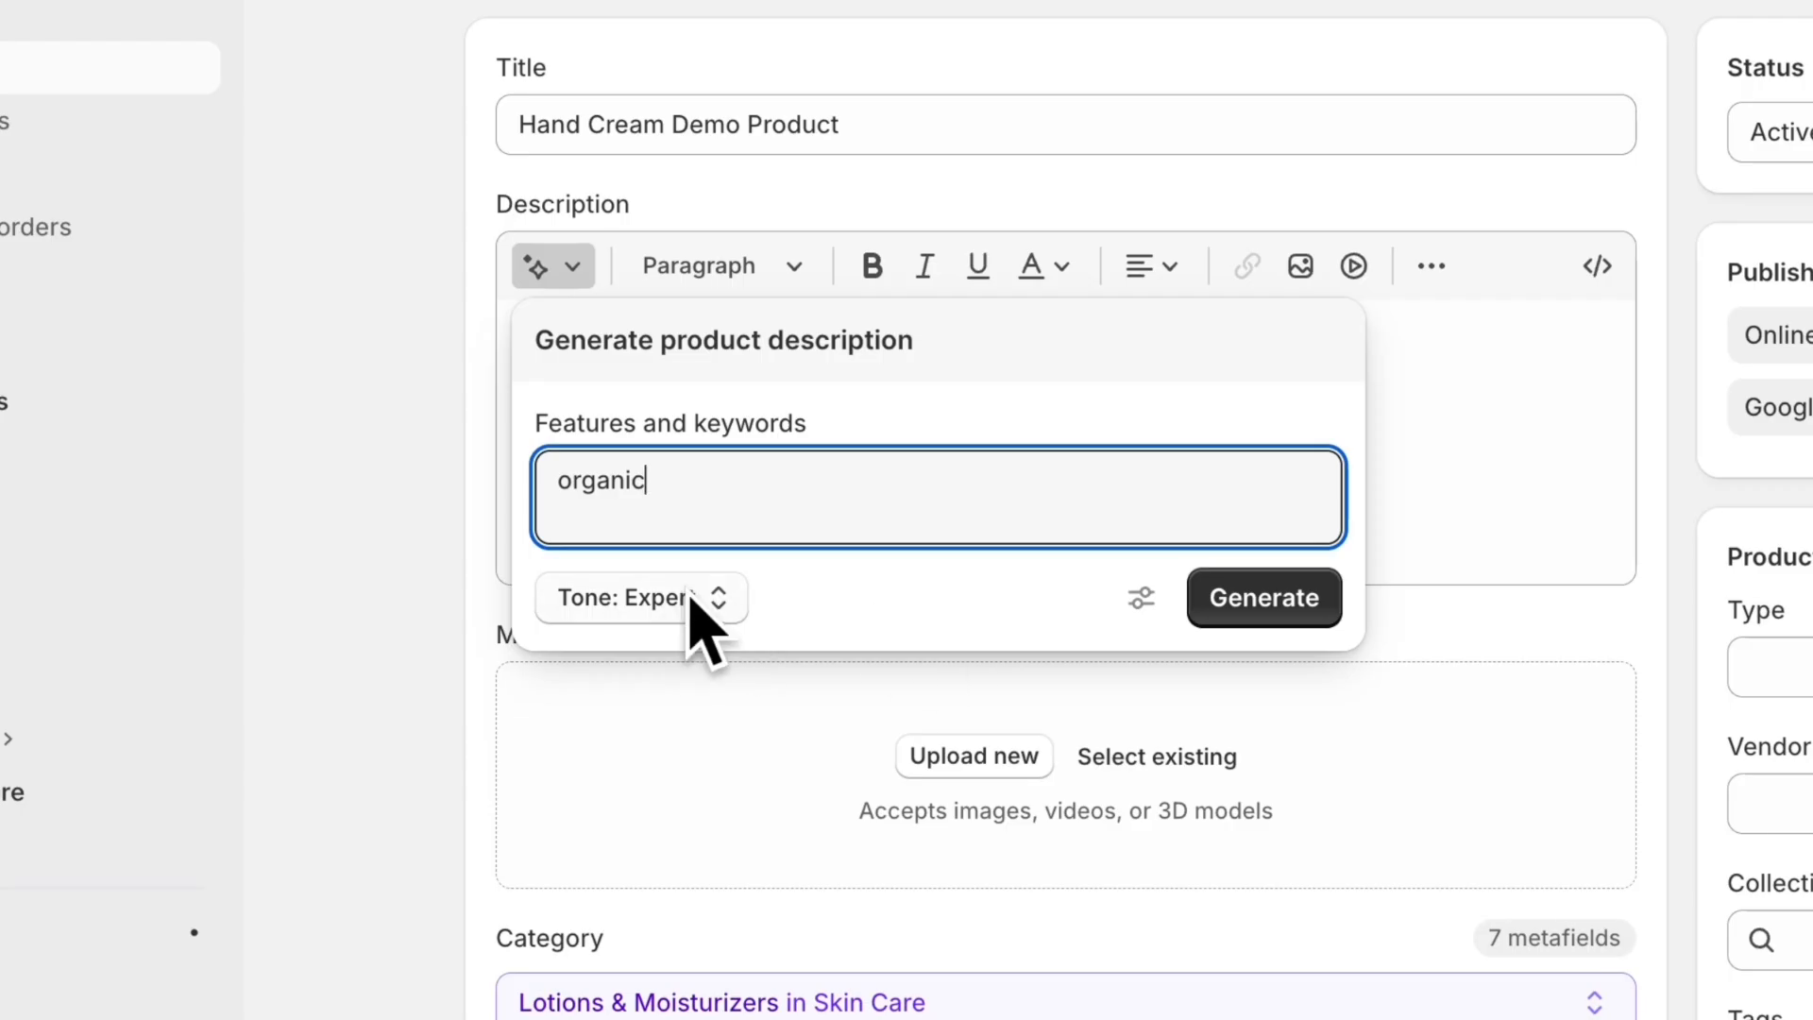
text( hand cream)
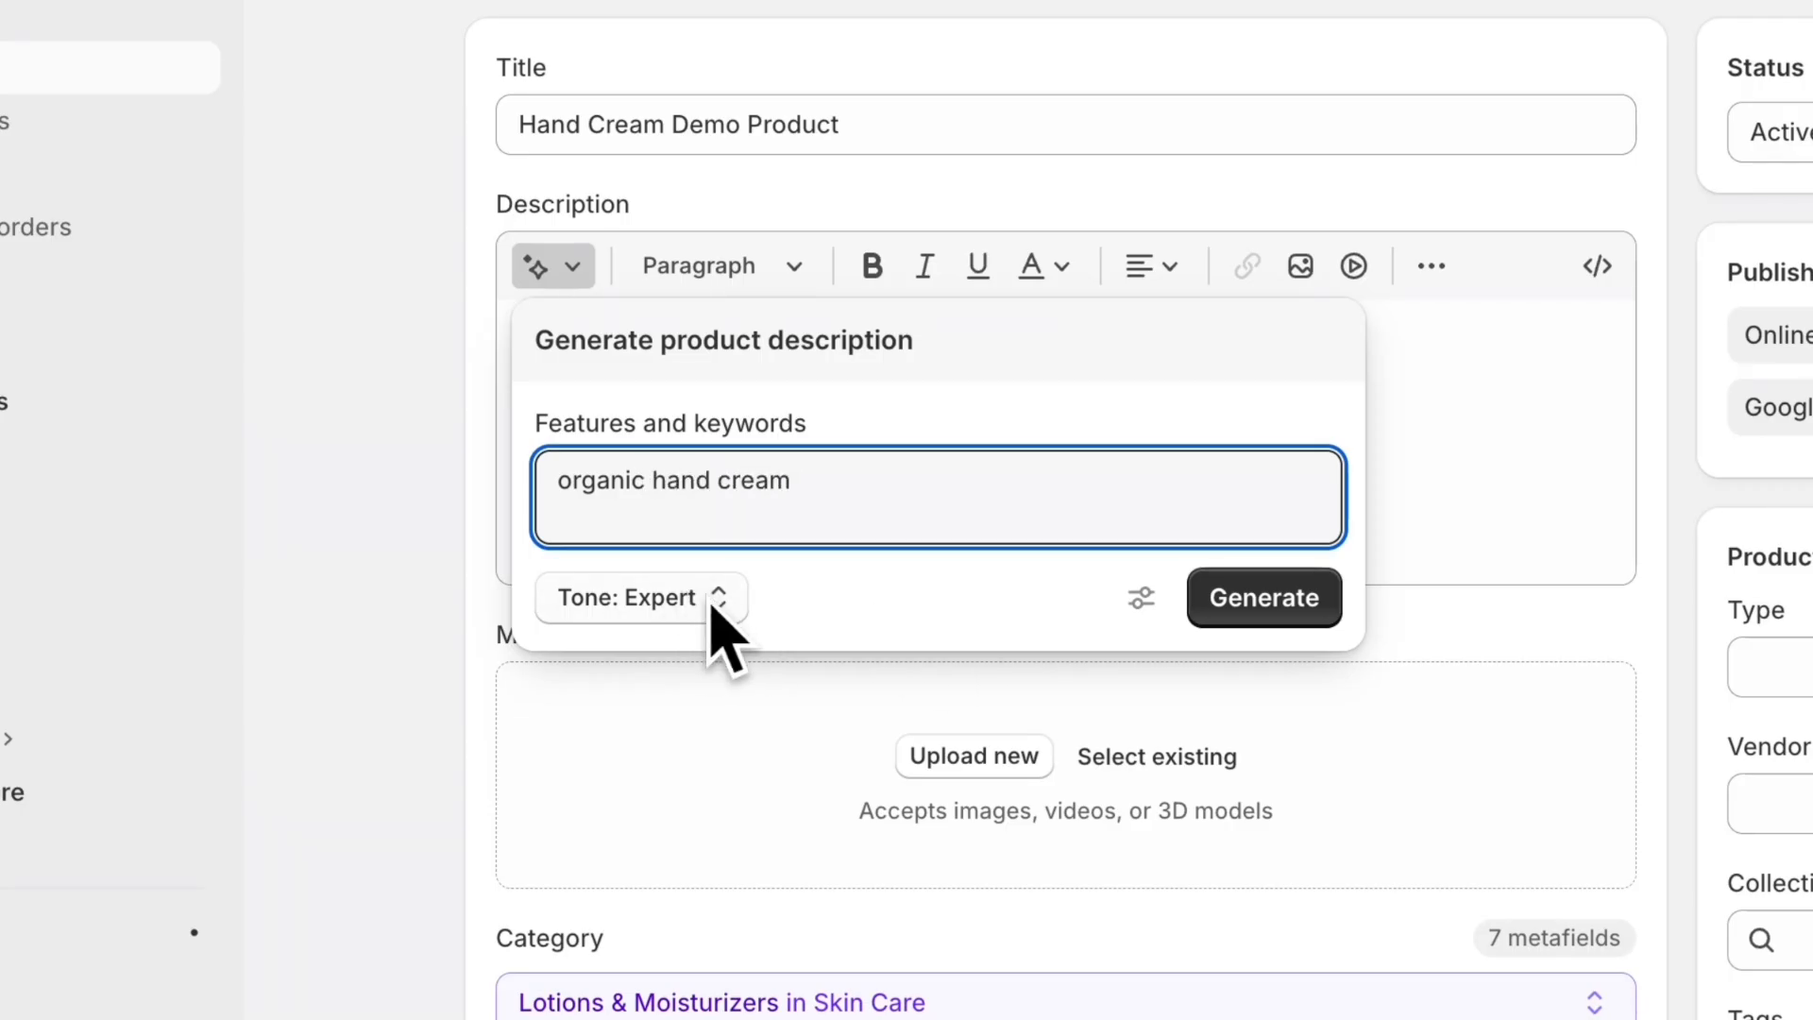
click(712, 605)
click(753, 80)
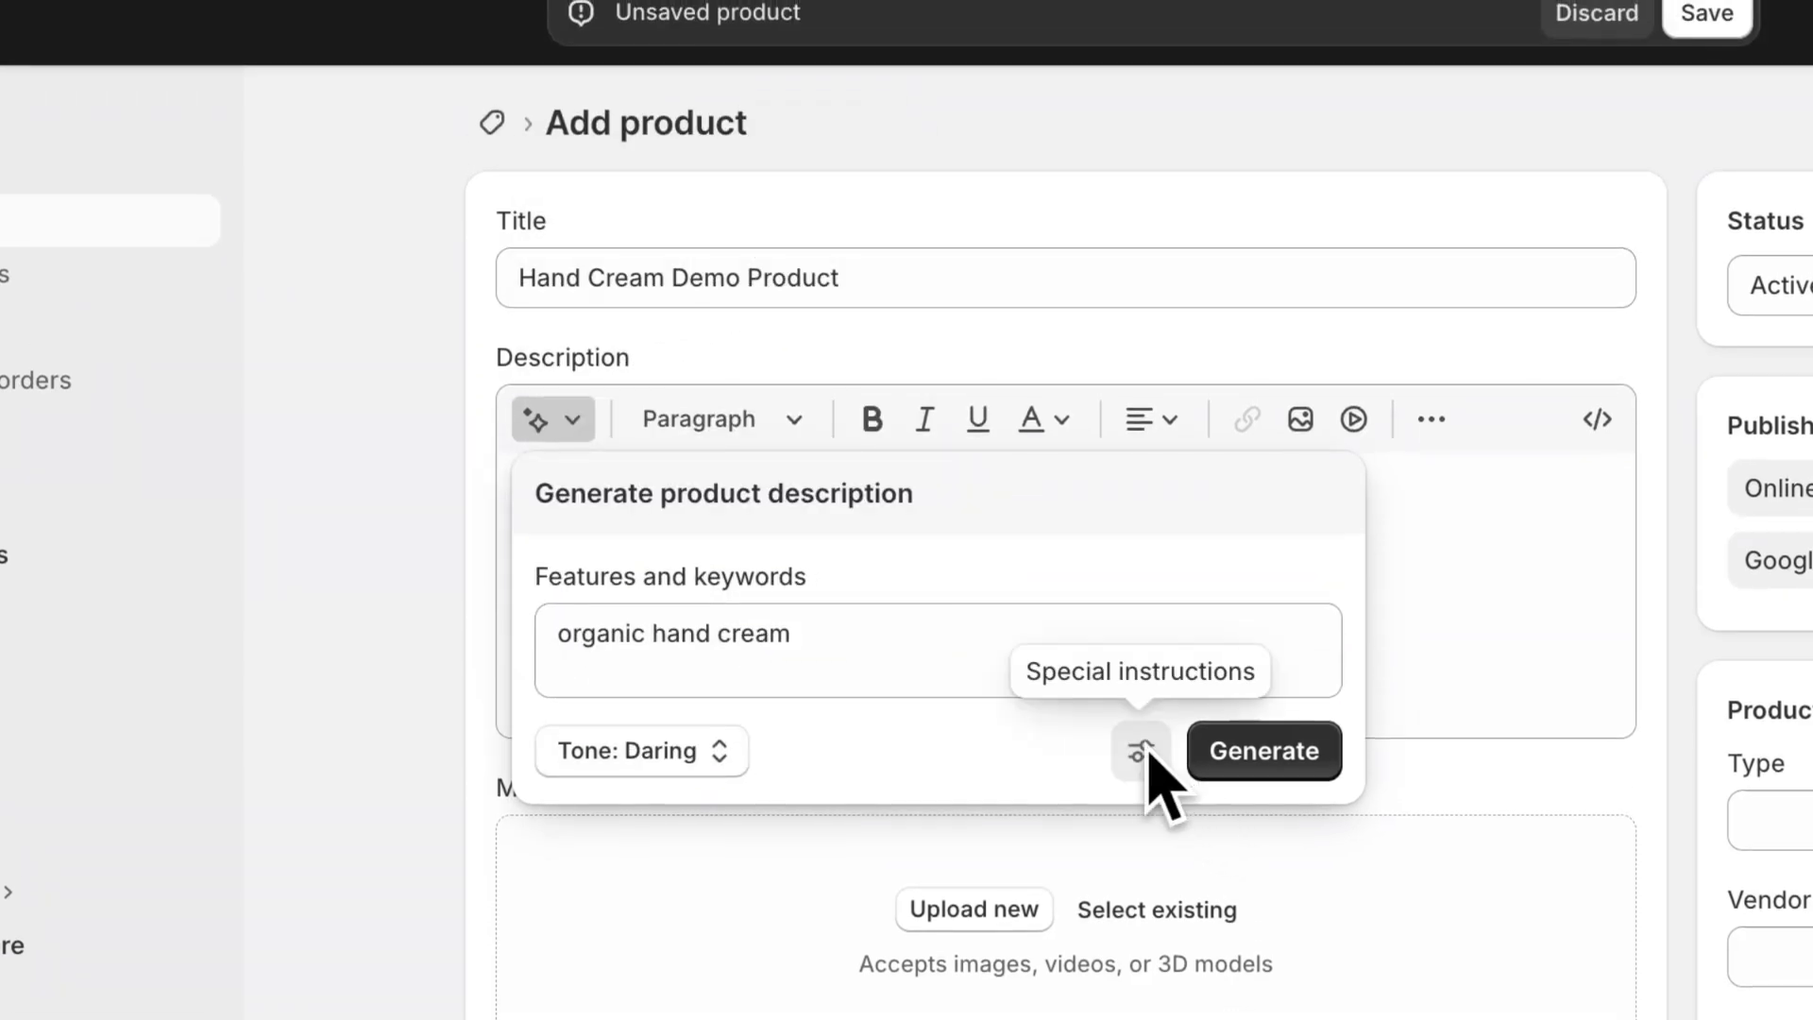
click(1220, 750)
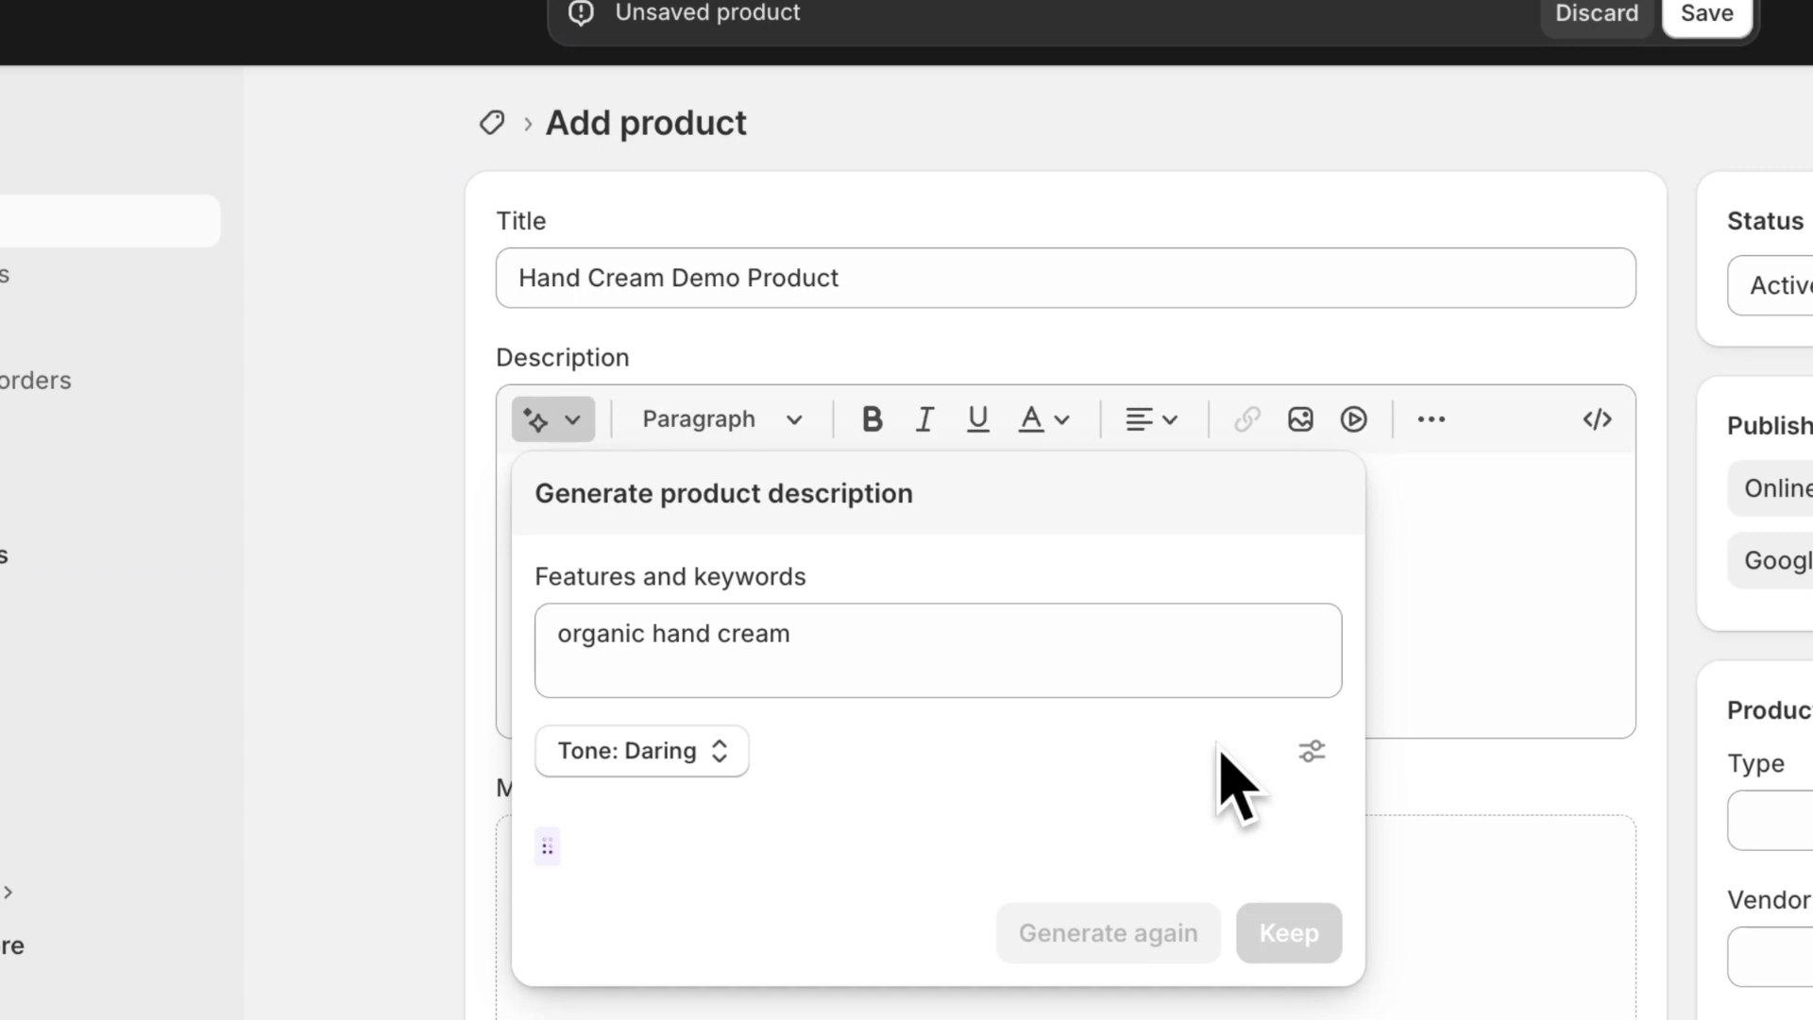
Step: Add the special instructions "add emojis + add freshness" and regenerate the product description
click(1291, 755)
click(1214, 781)
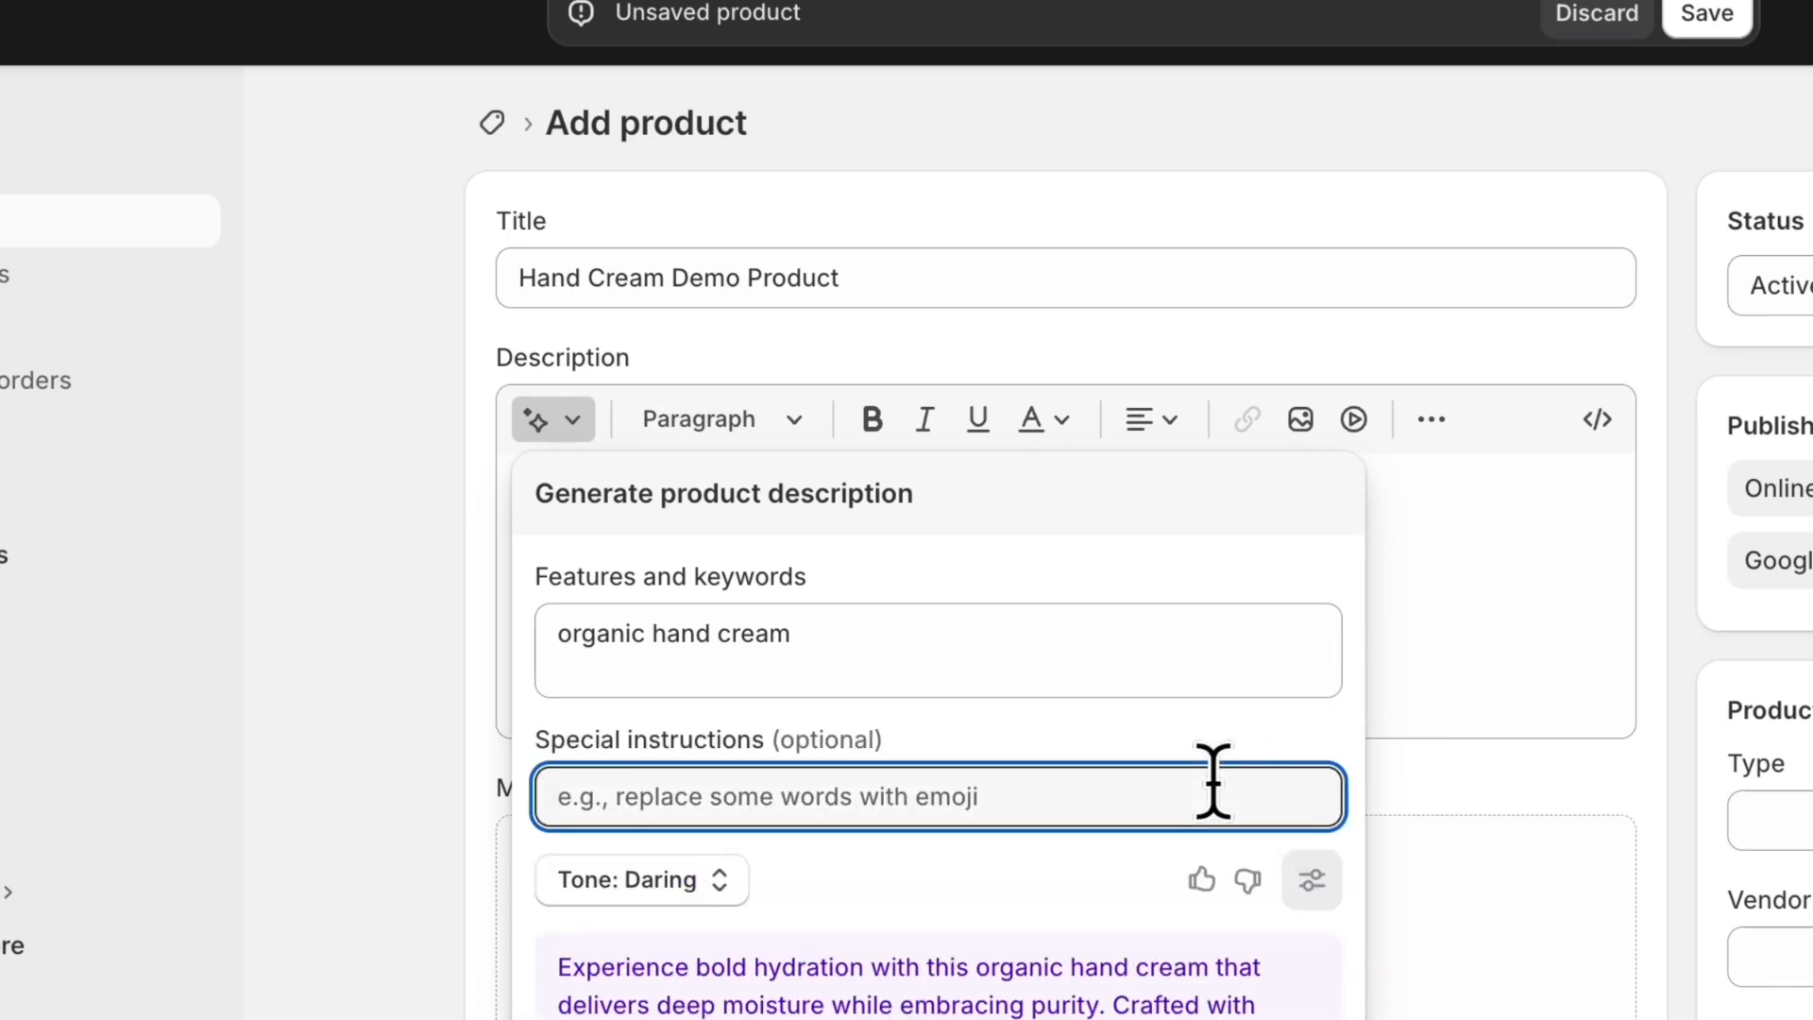
text(add emojie)
text( + p)
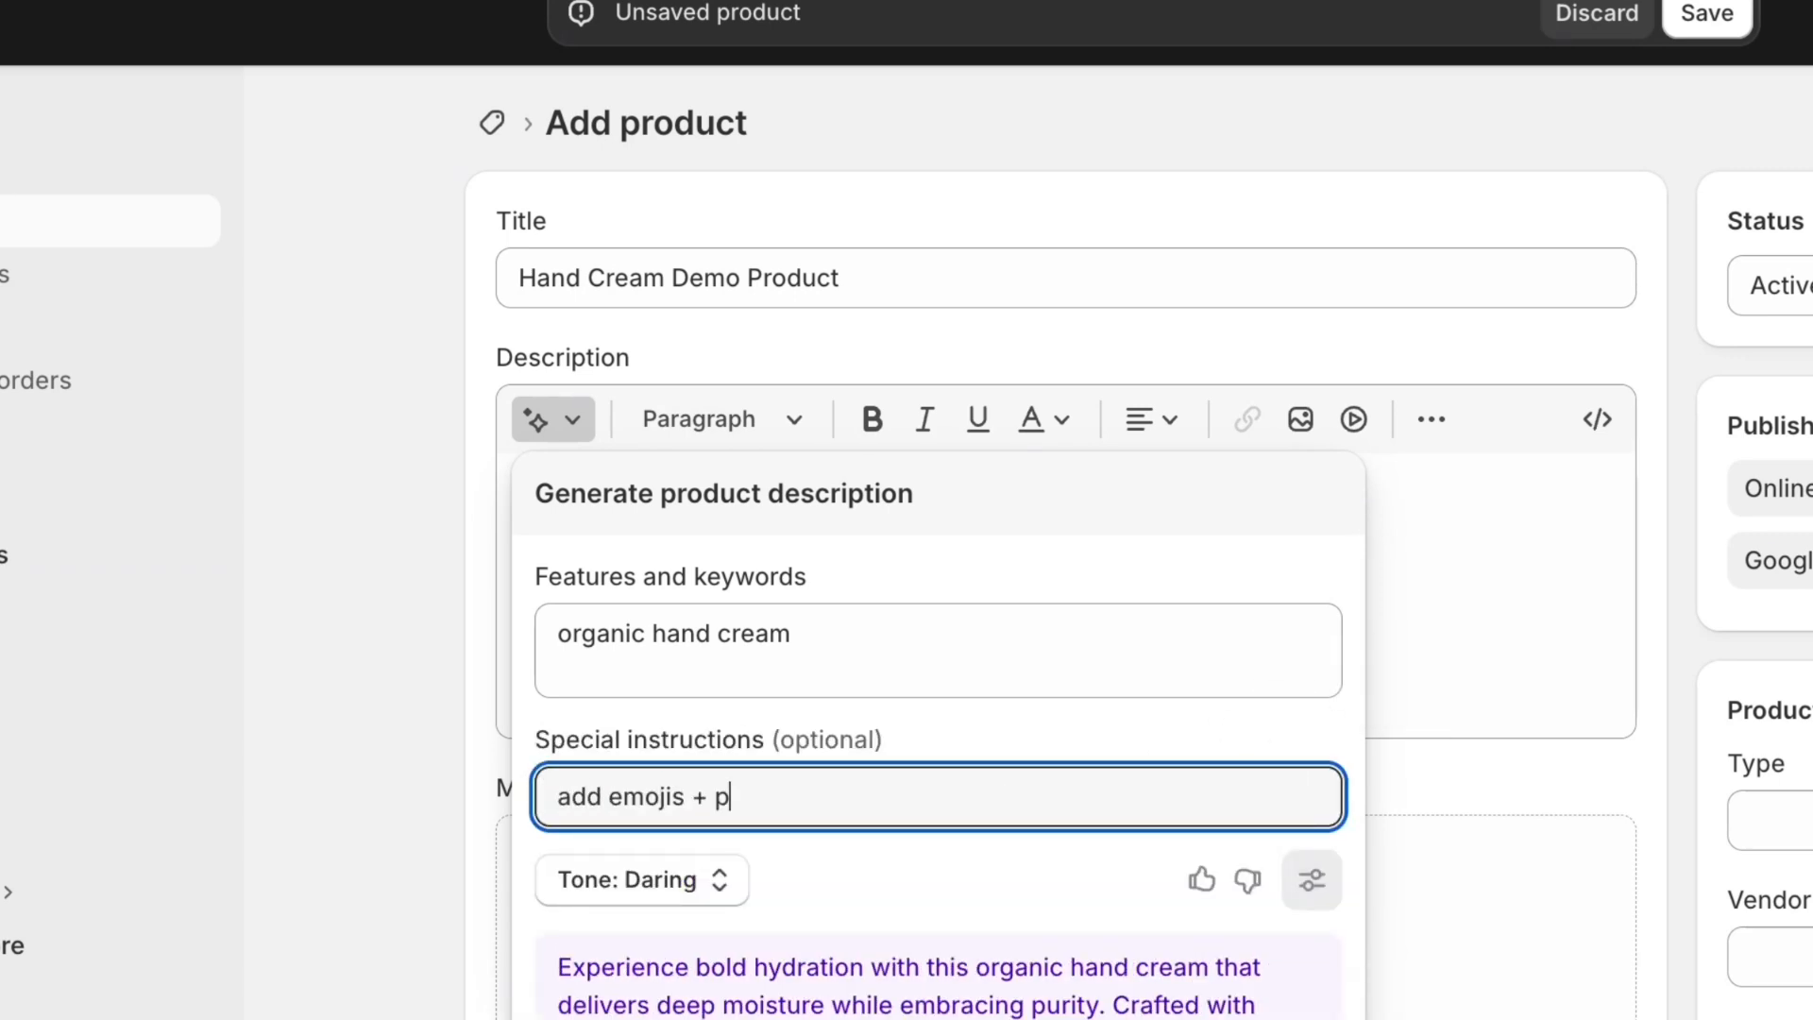
key(BackSpace)
text(add freshness)
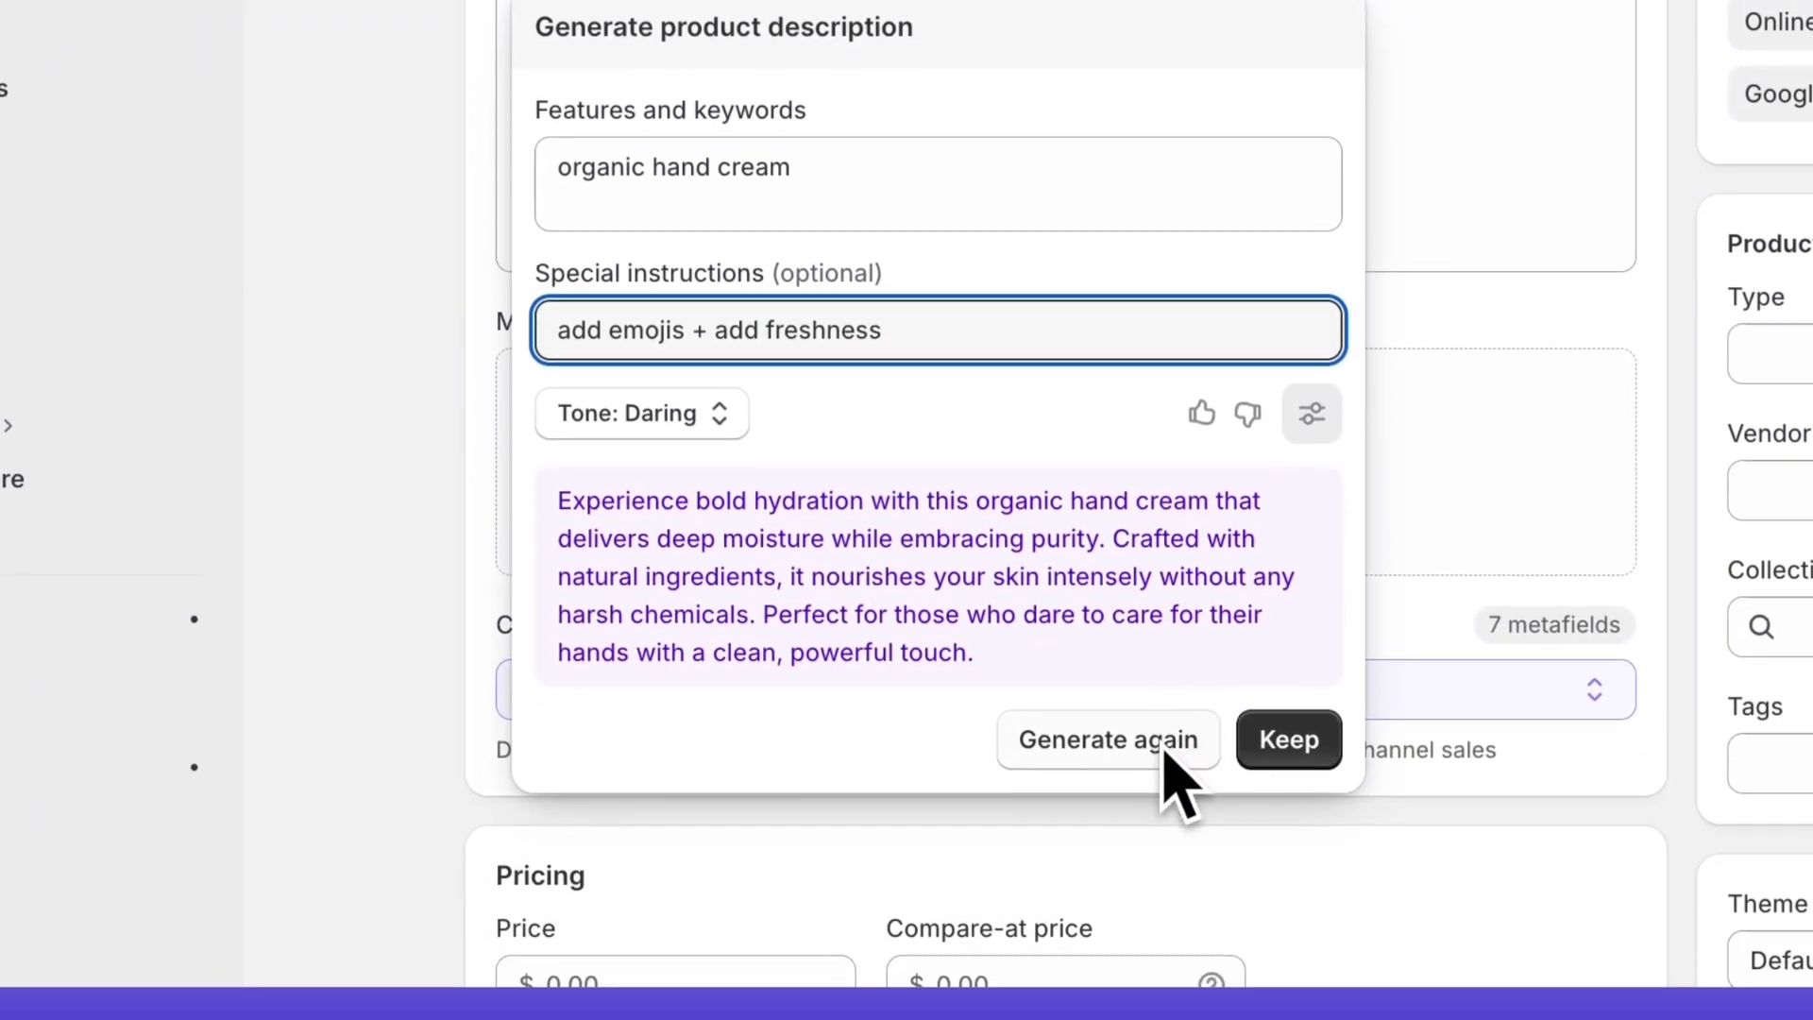
click(1161, 742)
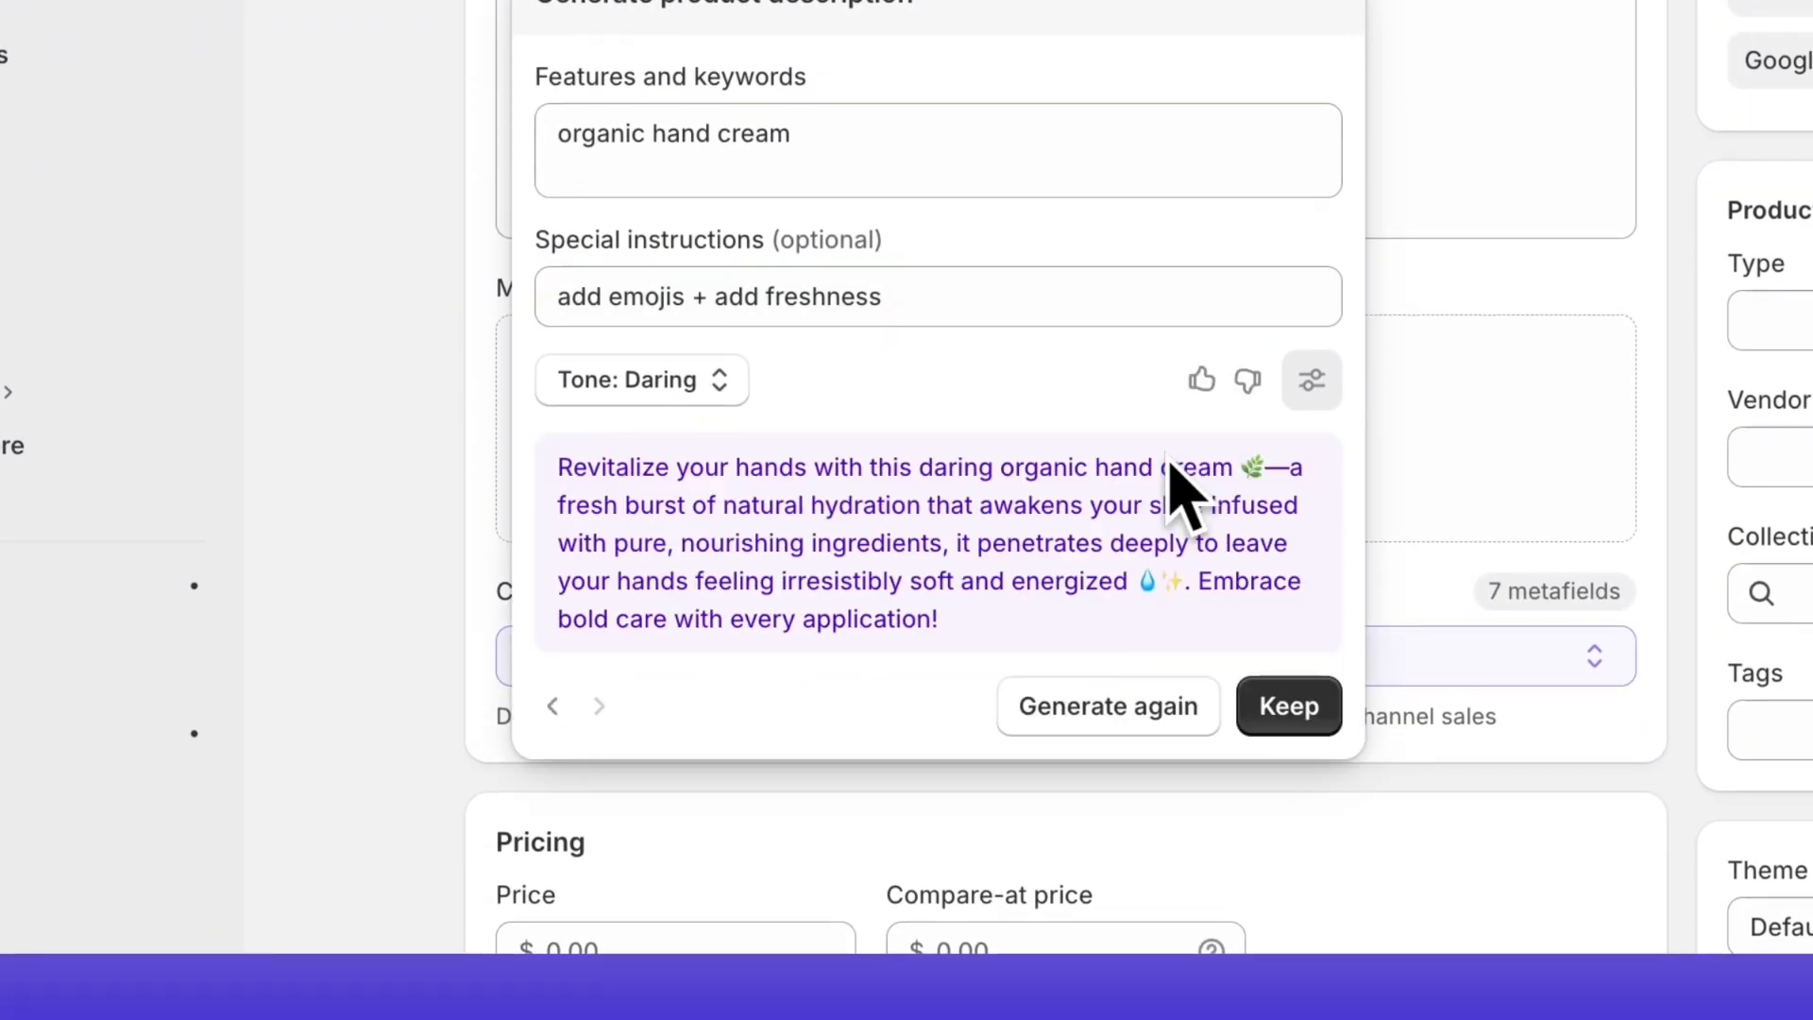
Step: Generate further versions of the description and keep the last one for the product
click(1128, 683)
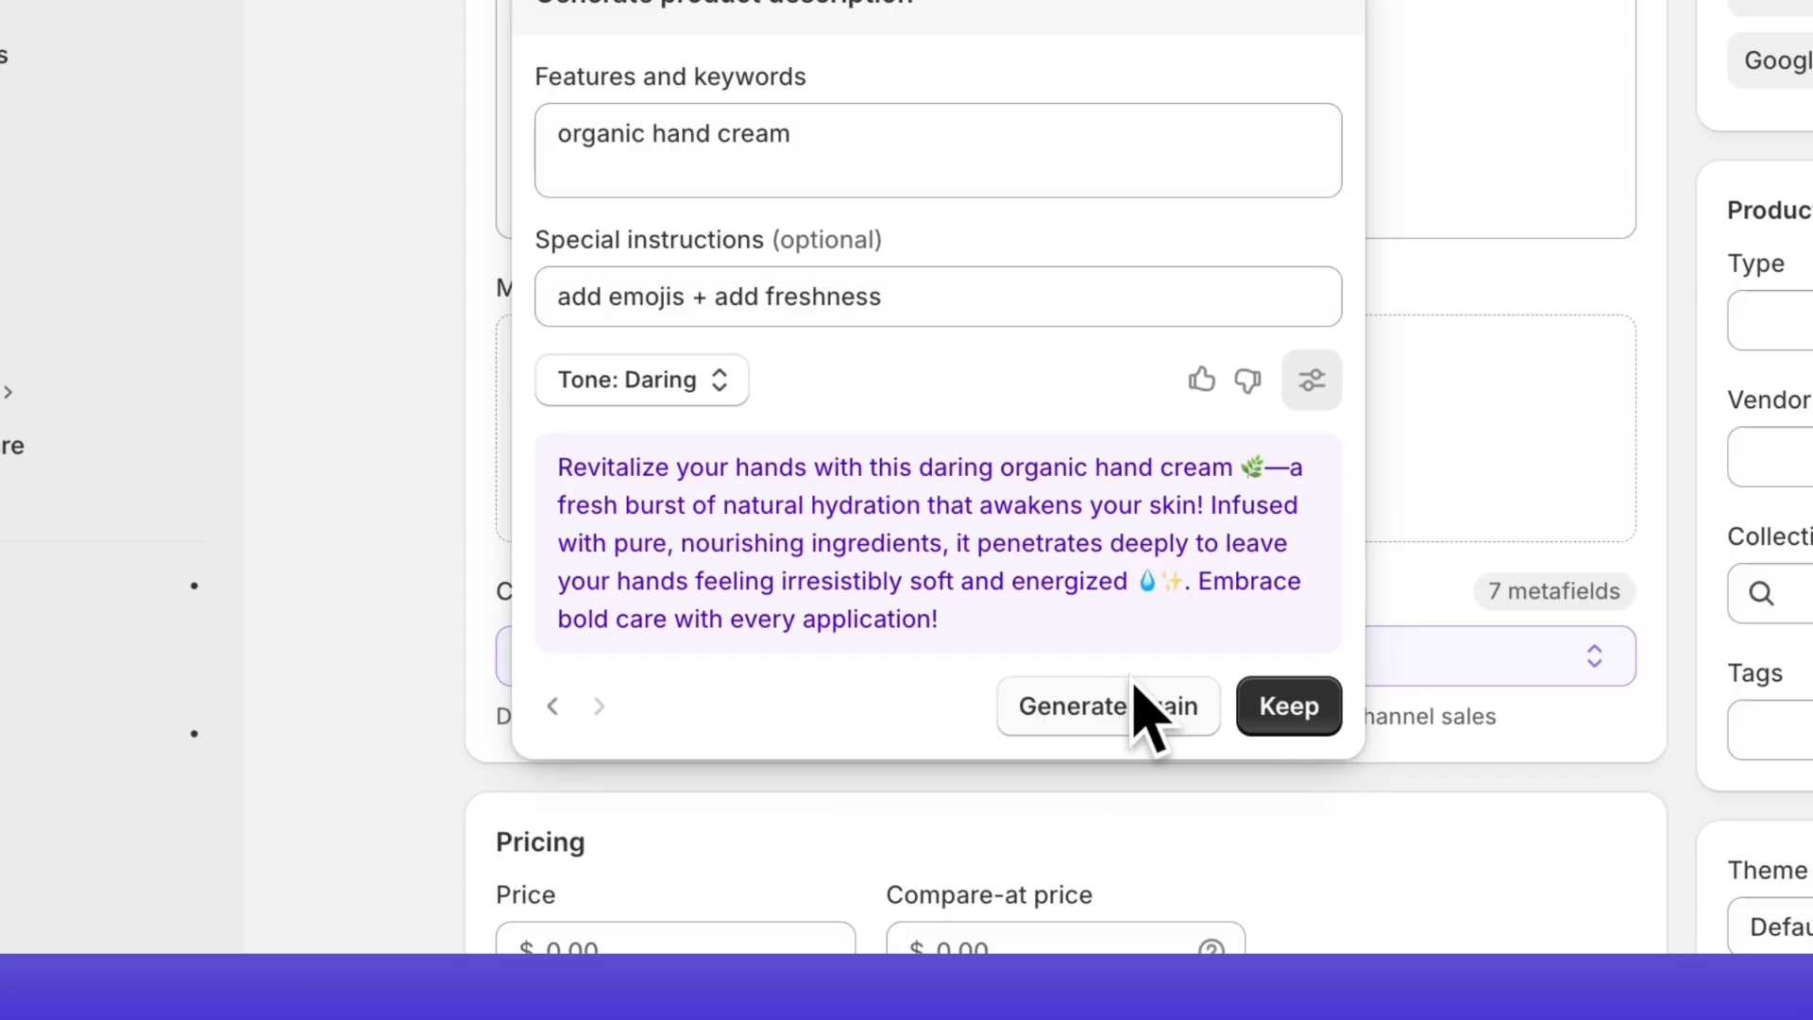
click(1132, 686)
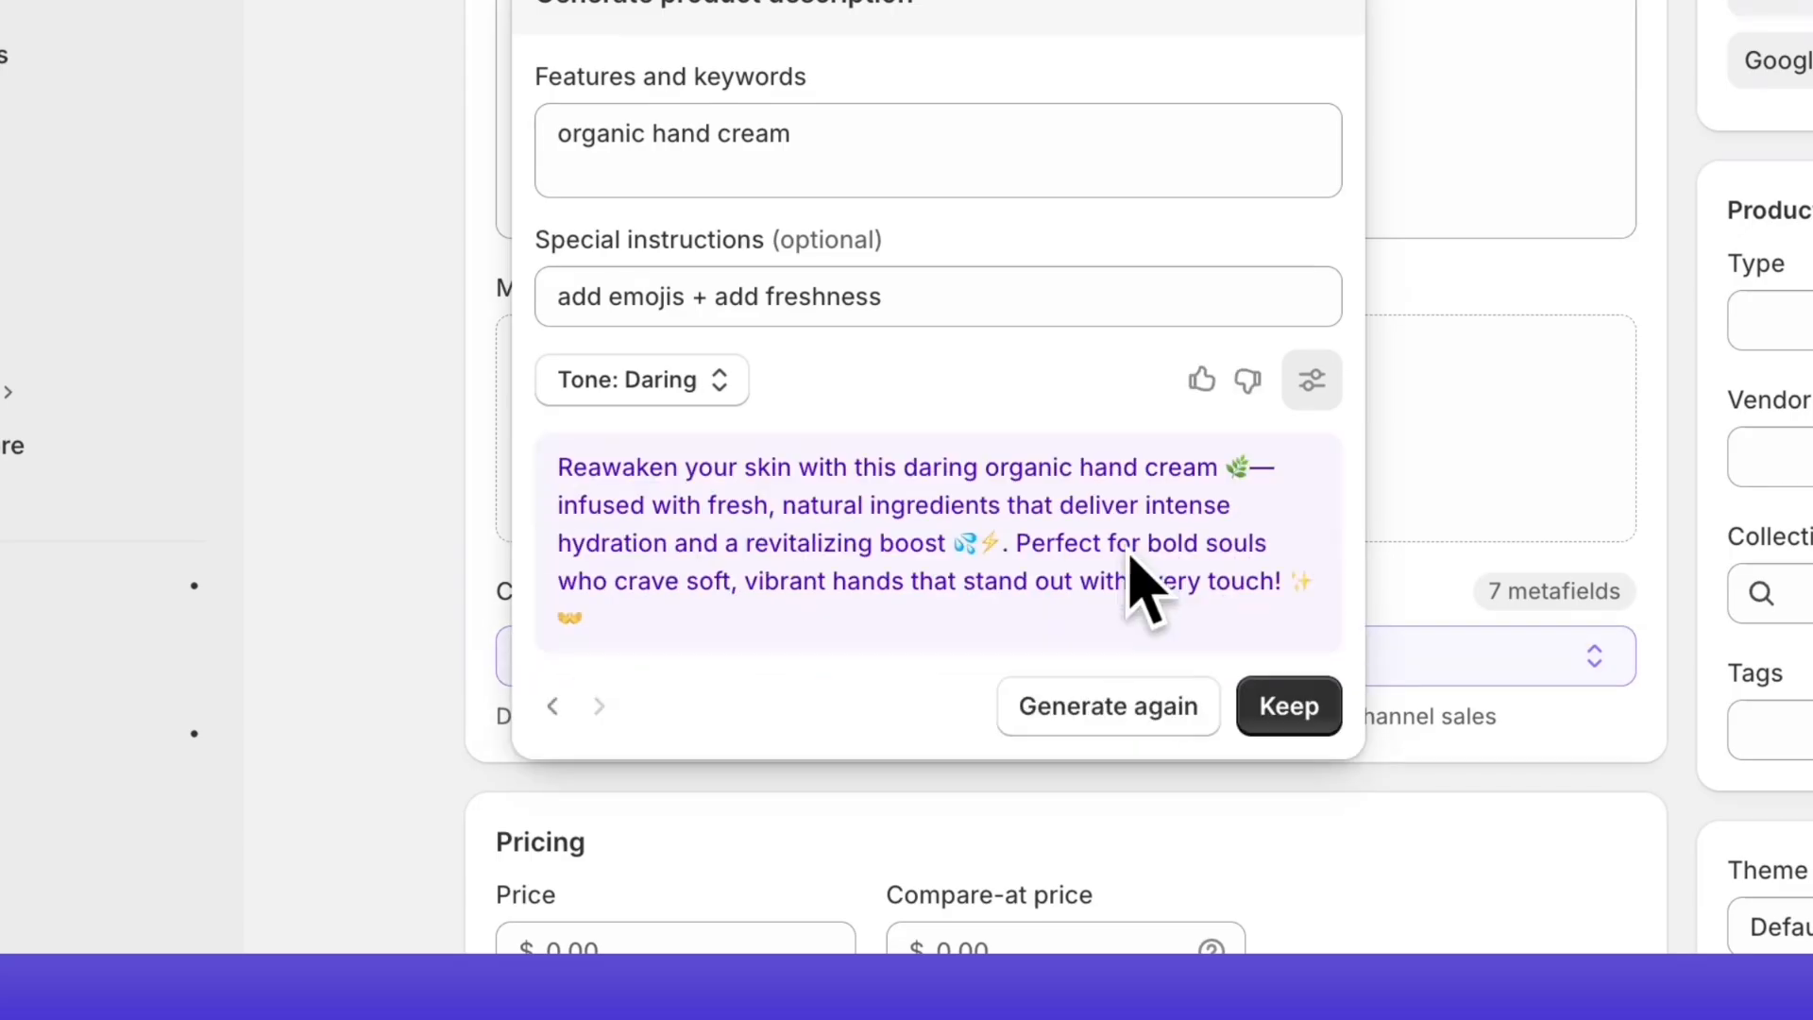
click(1129, 685)
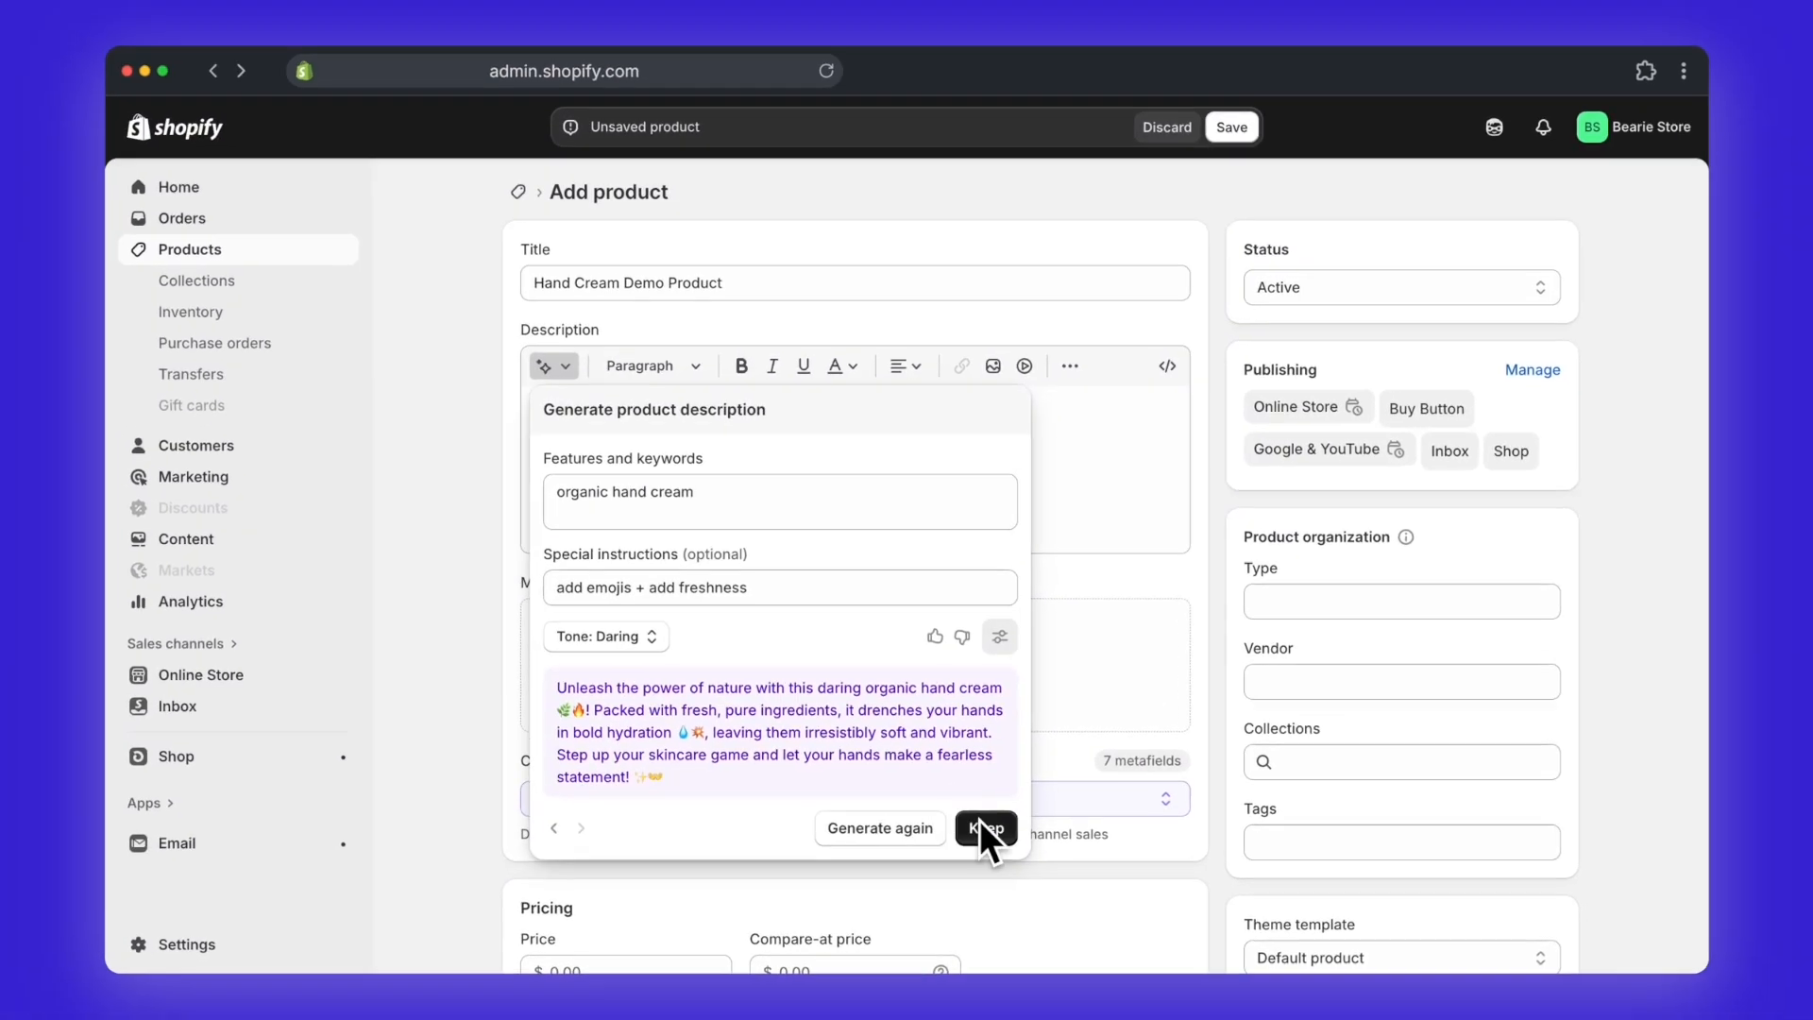
click(1279, 699)
Step: Upload two hand cream images to the product media and review the Skin Care options for the category
click(824, 652)
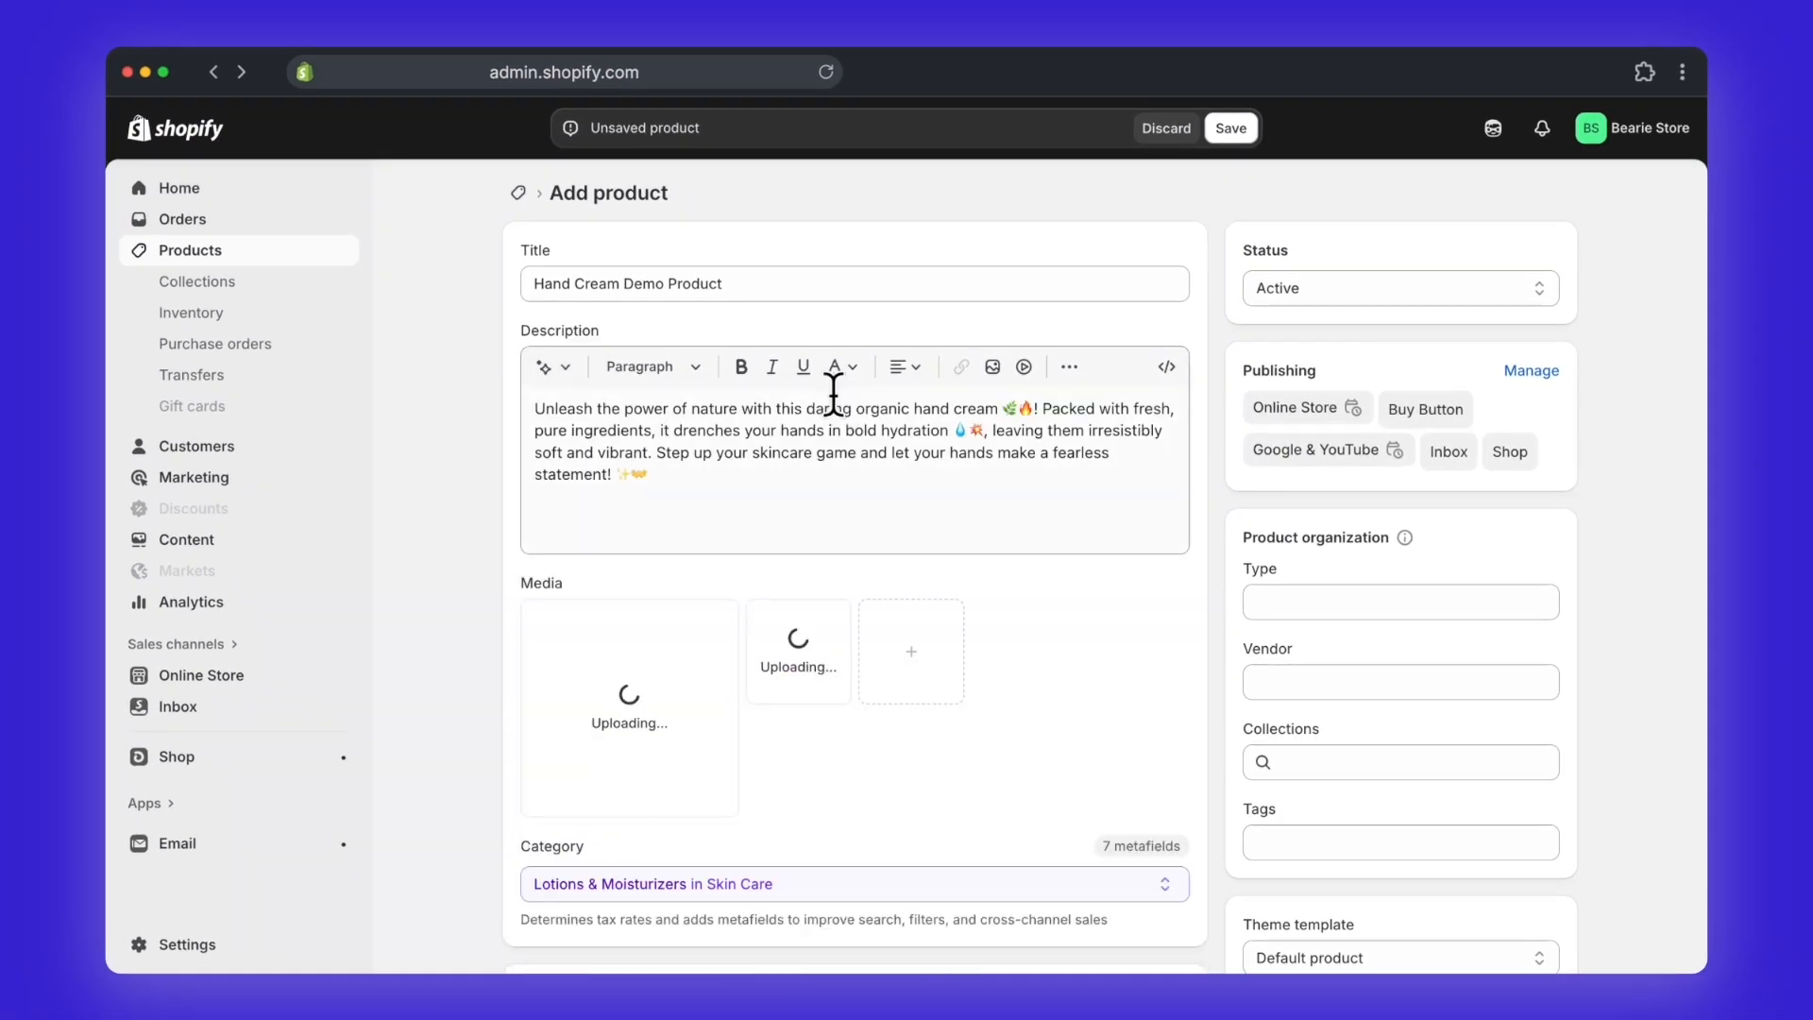
scroll(829, 394, down, 1)
click(1023, 794)
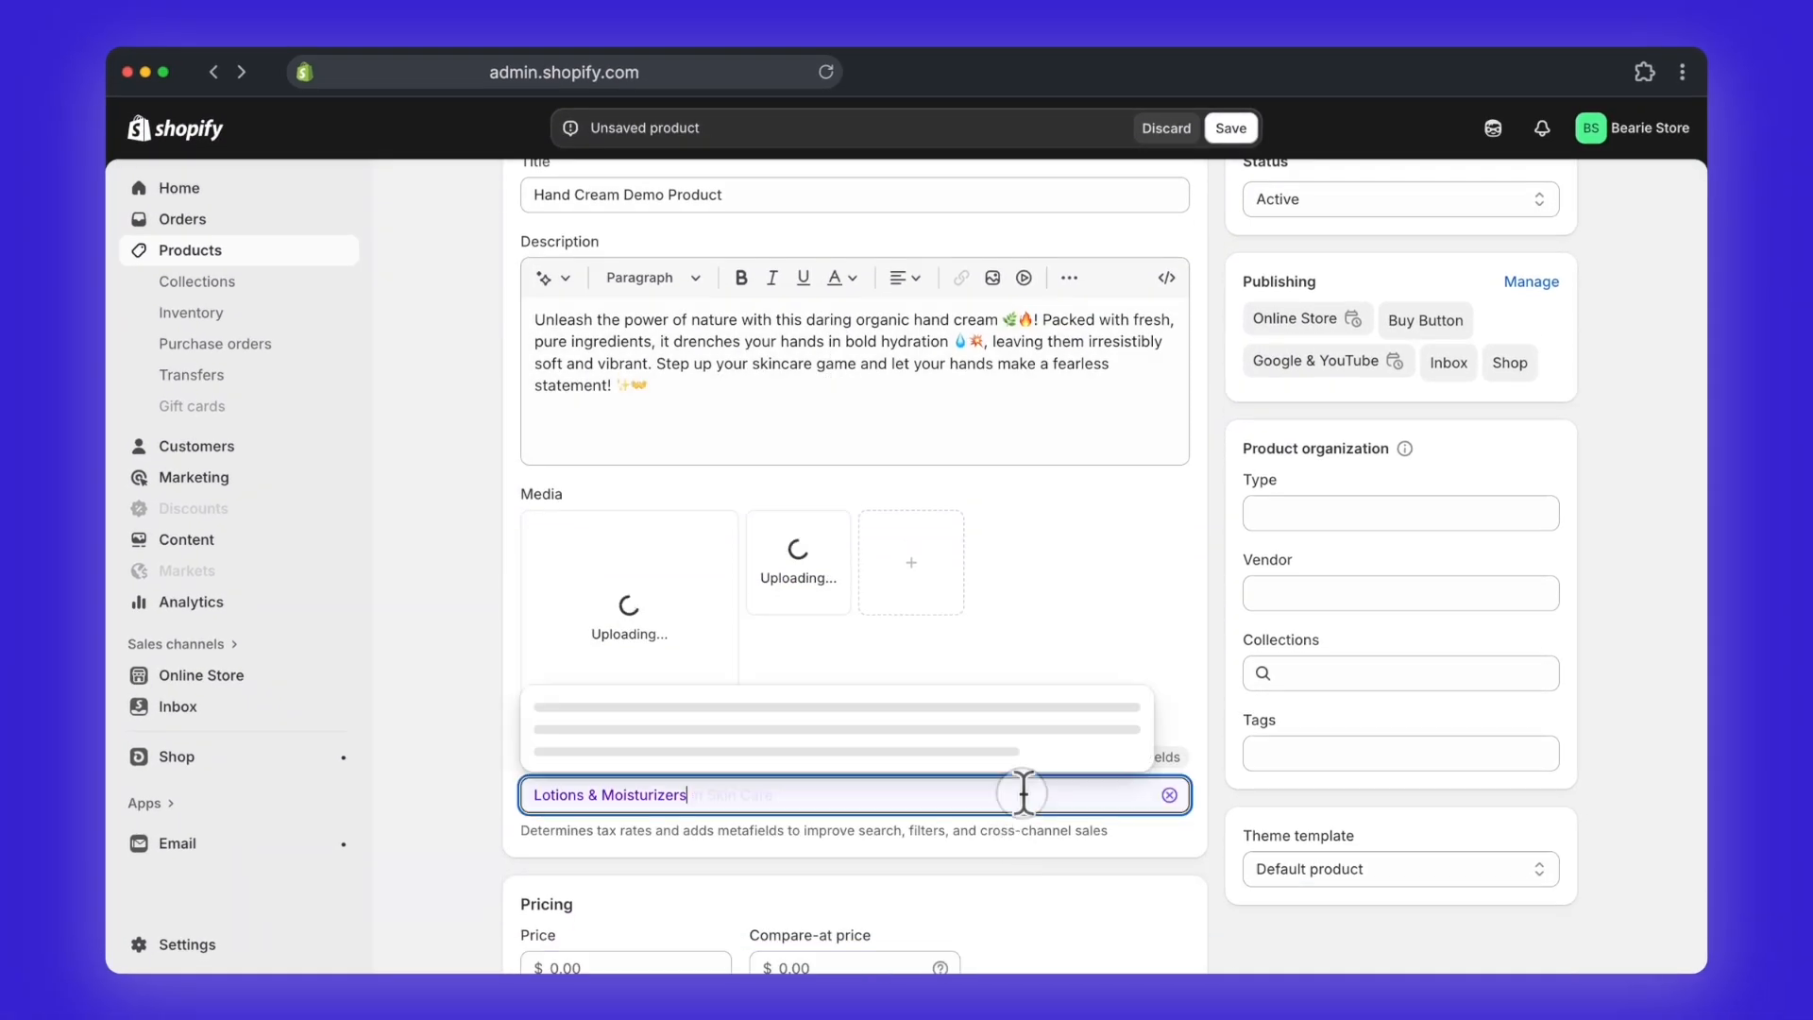
click(1065, 858)
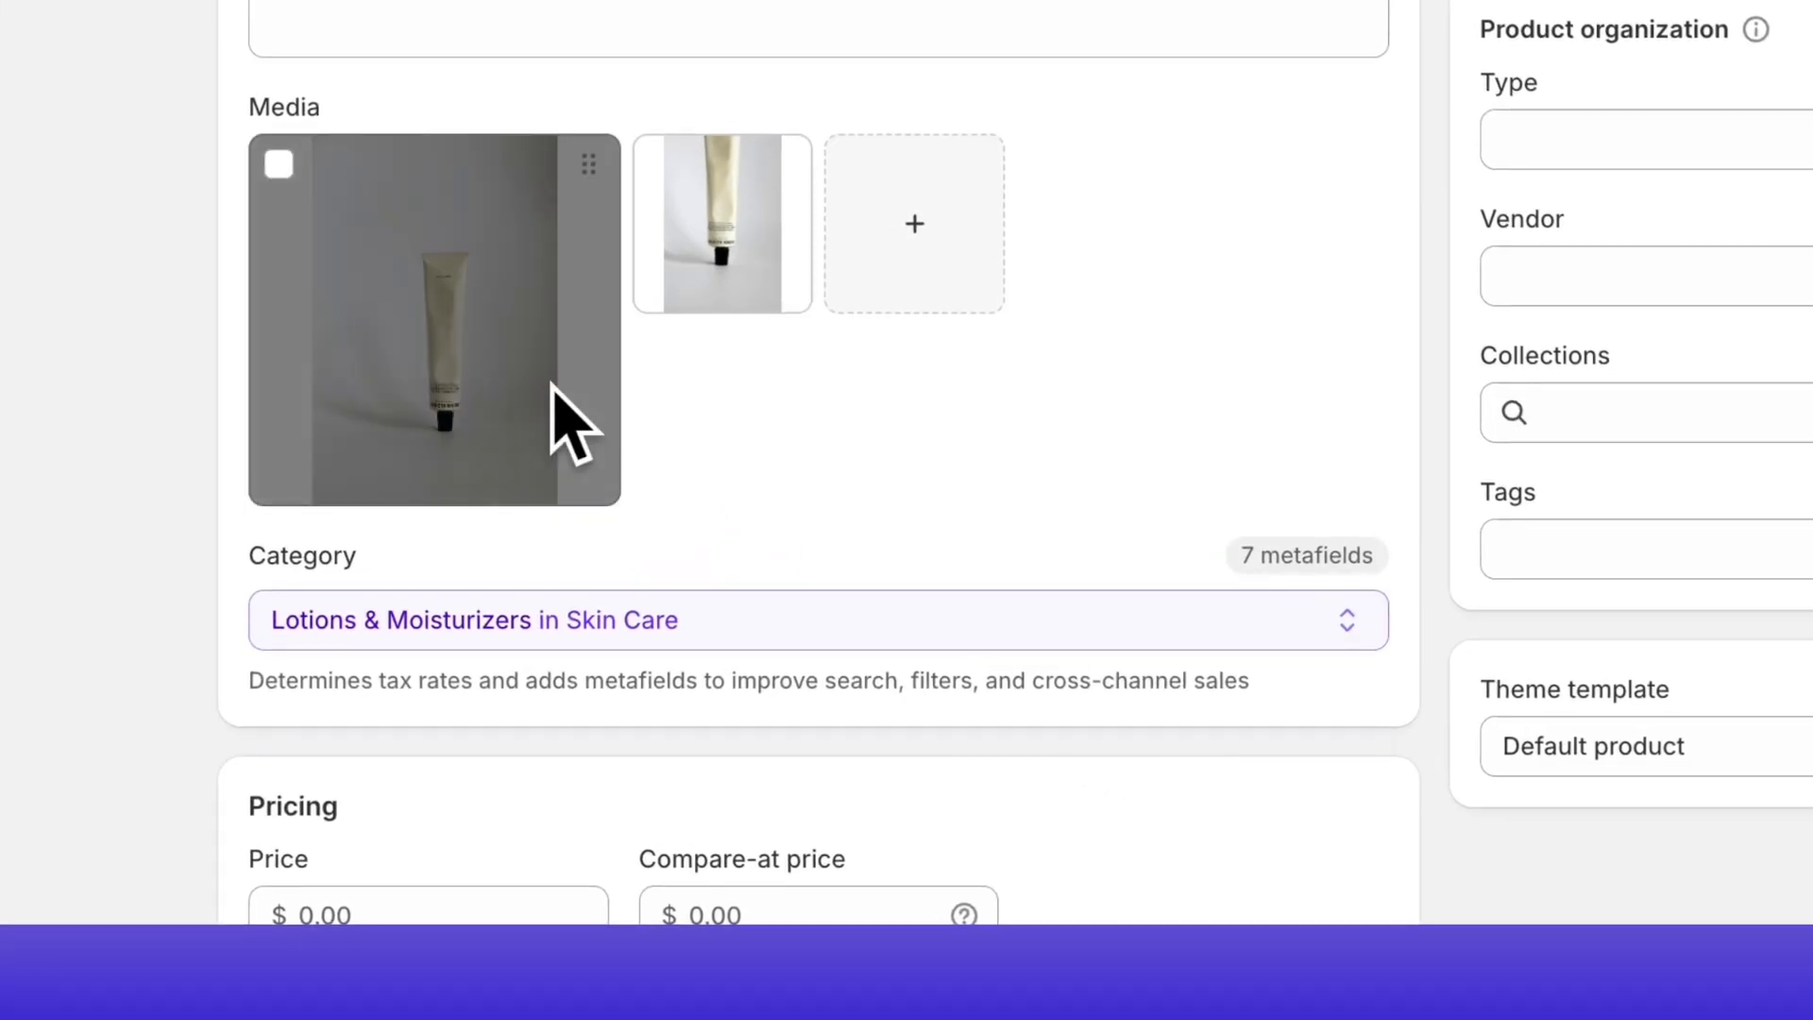
Step: Open the first product image for editing and change its name to "Hand Cream Demo Product"
click(605, 208)
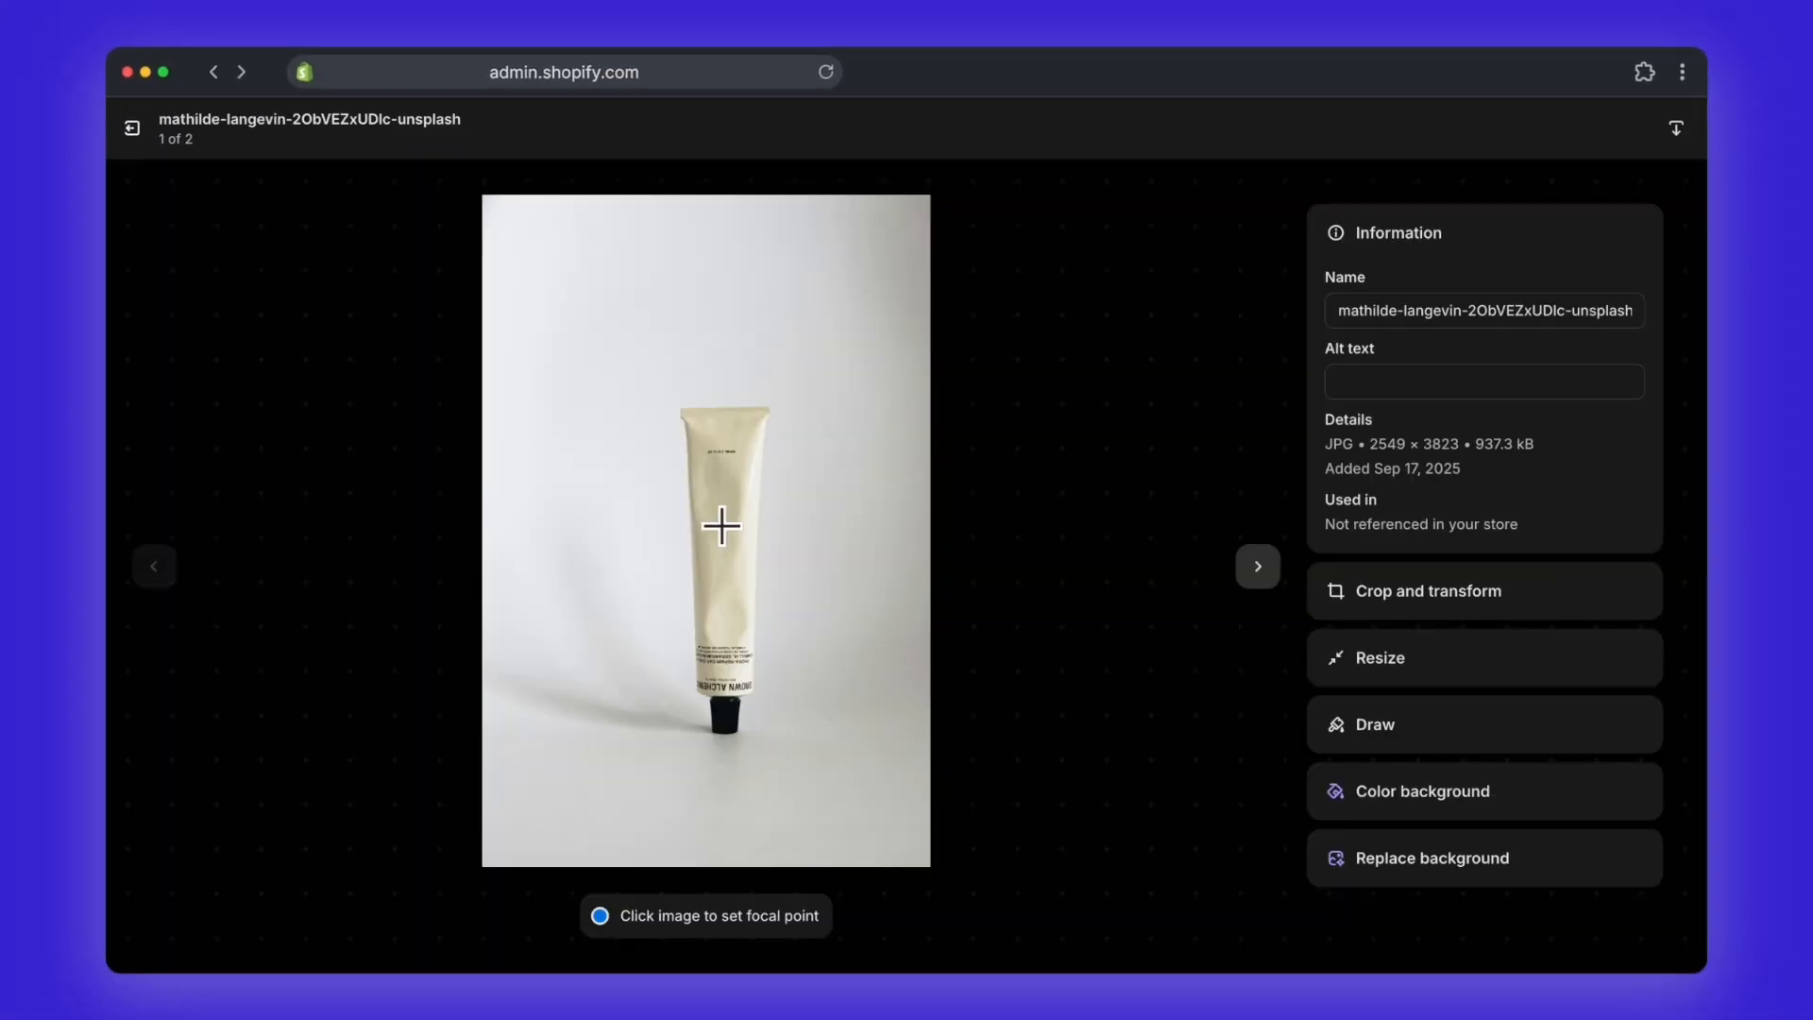
triple_click(1444, 310)
text(Hand Cream Demo Product)
key(Tab)
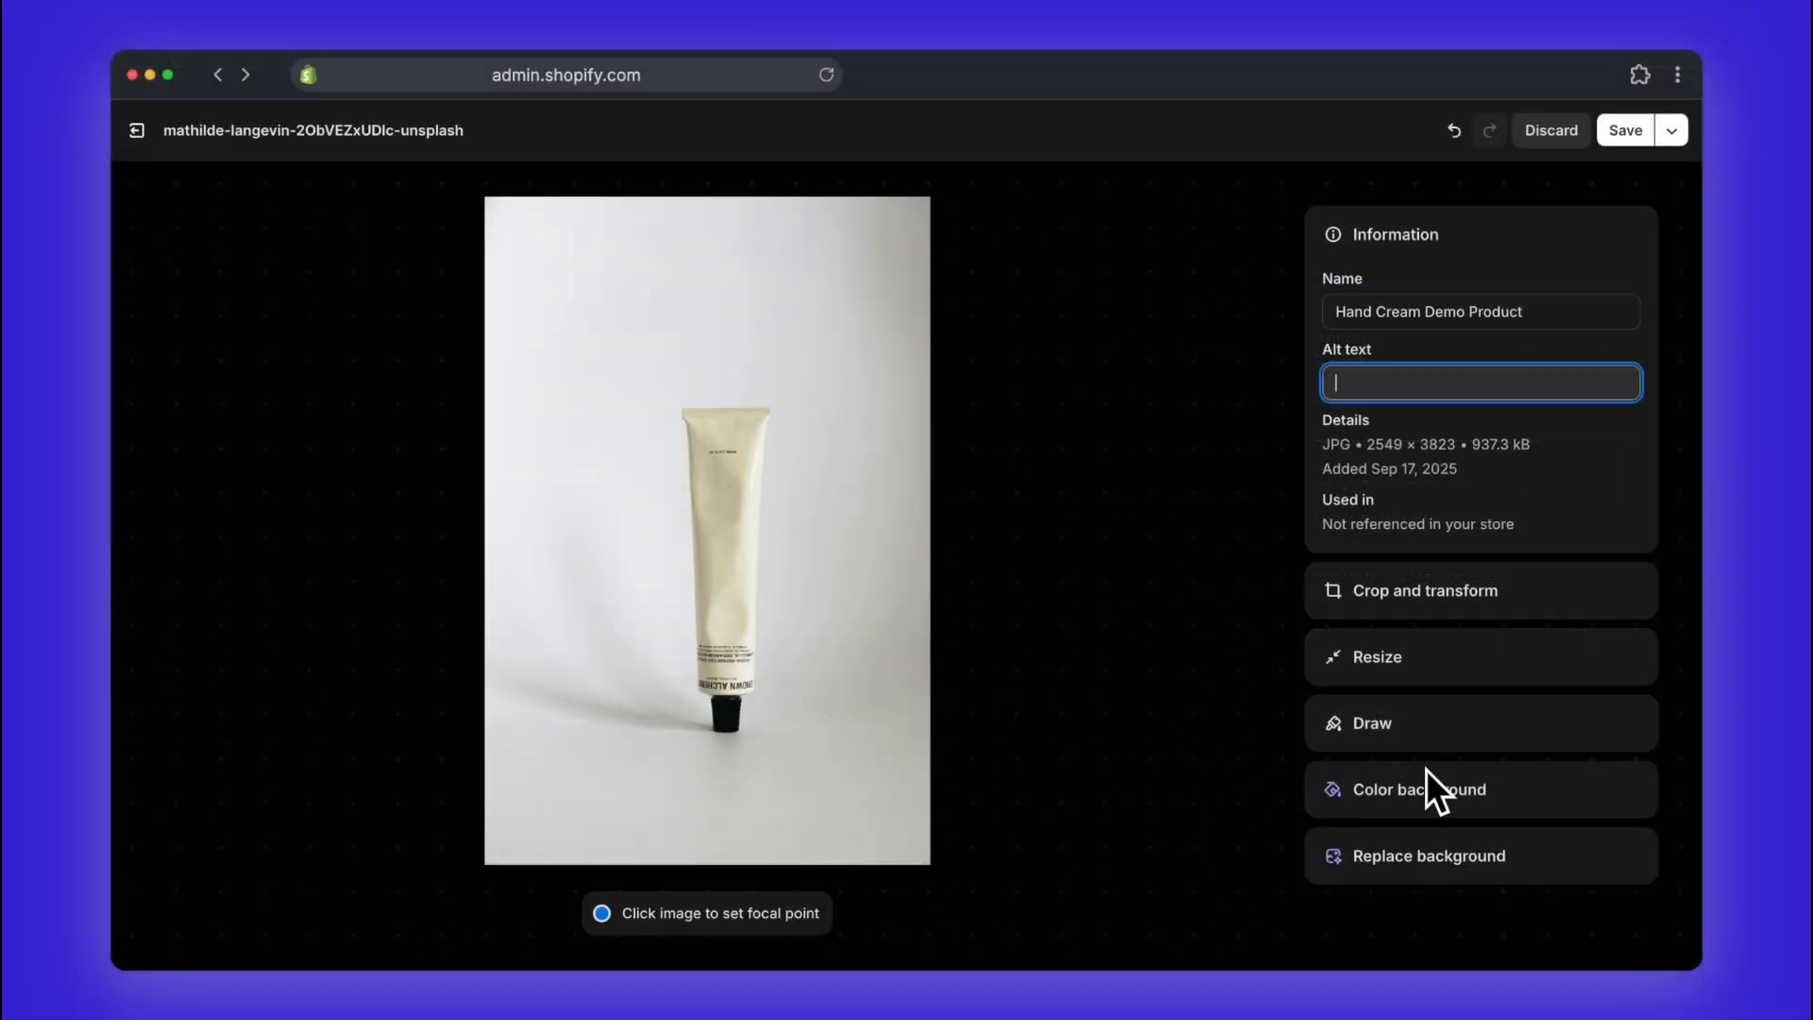
Step: Try several gray shades, yellow and white as the image's background color, ending with a transparent background
click(1426, 791)
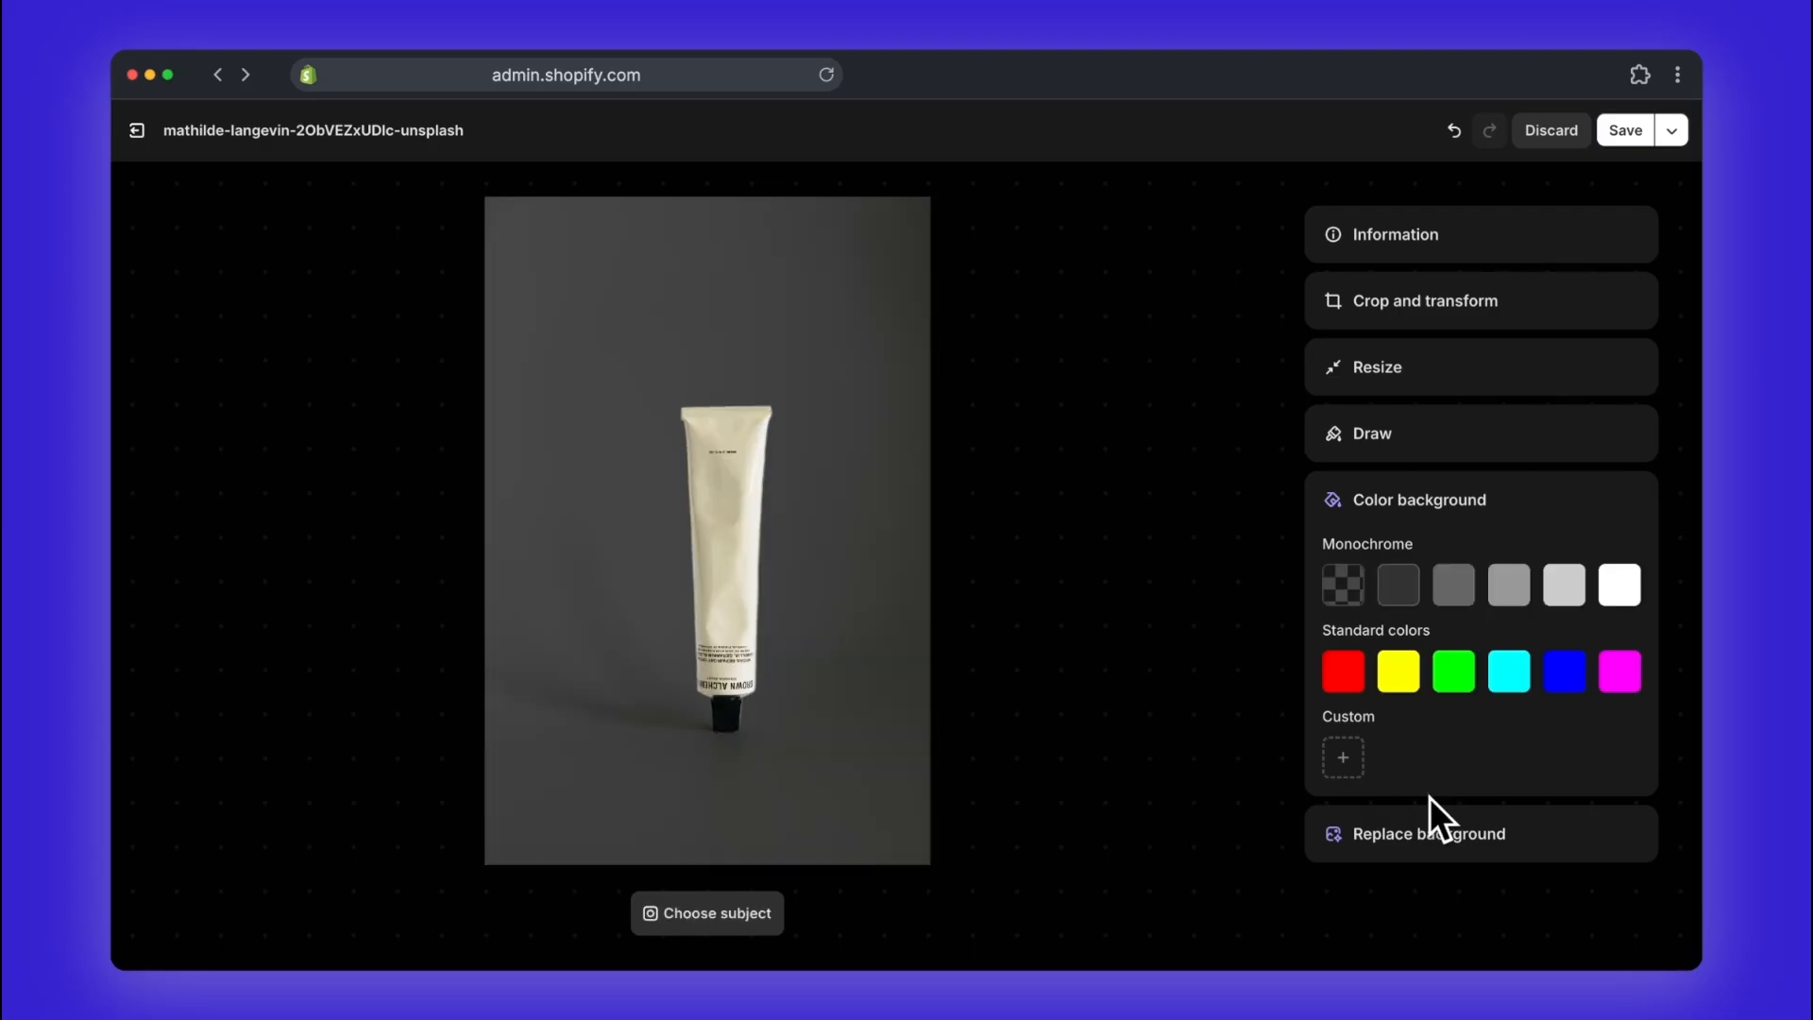
click(1560, 579)
click(1518, 583)
click(1457, 585)
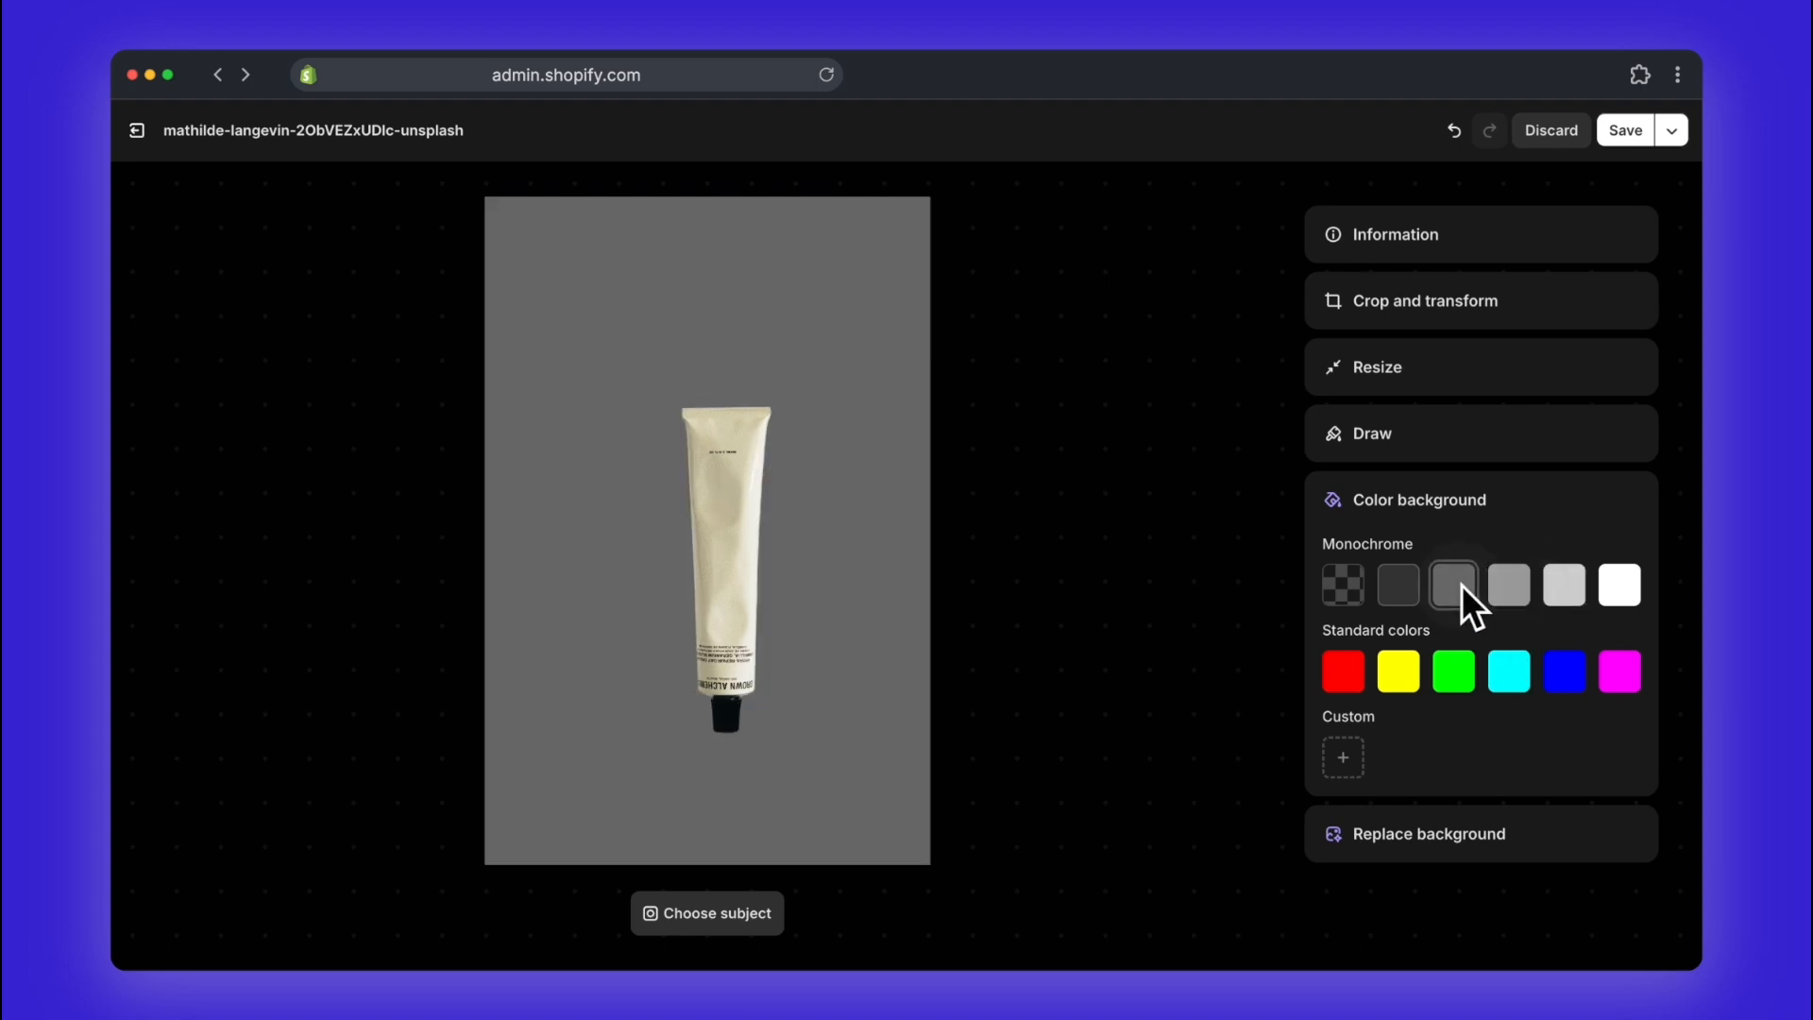
click(1398, 587)
click(1397, 672)
click(1617, 593)
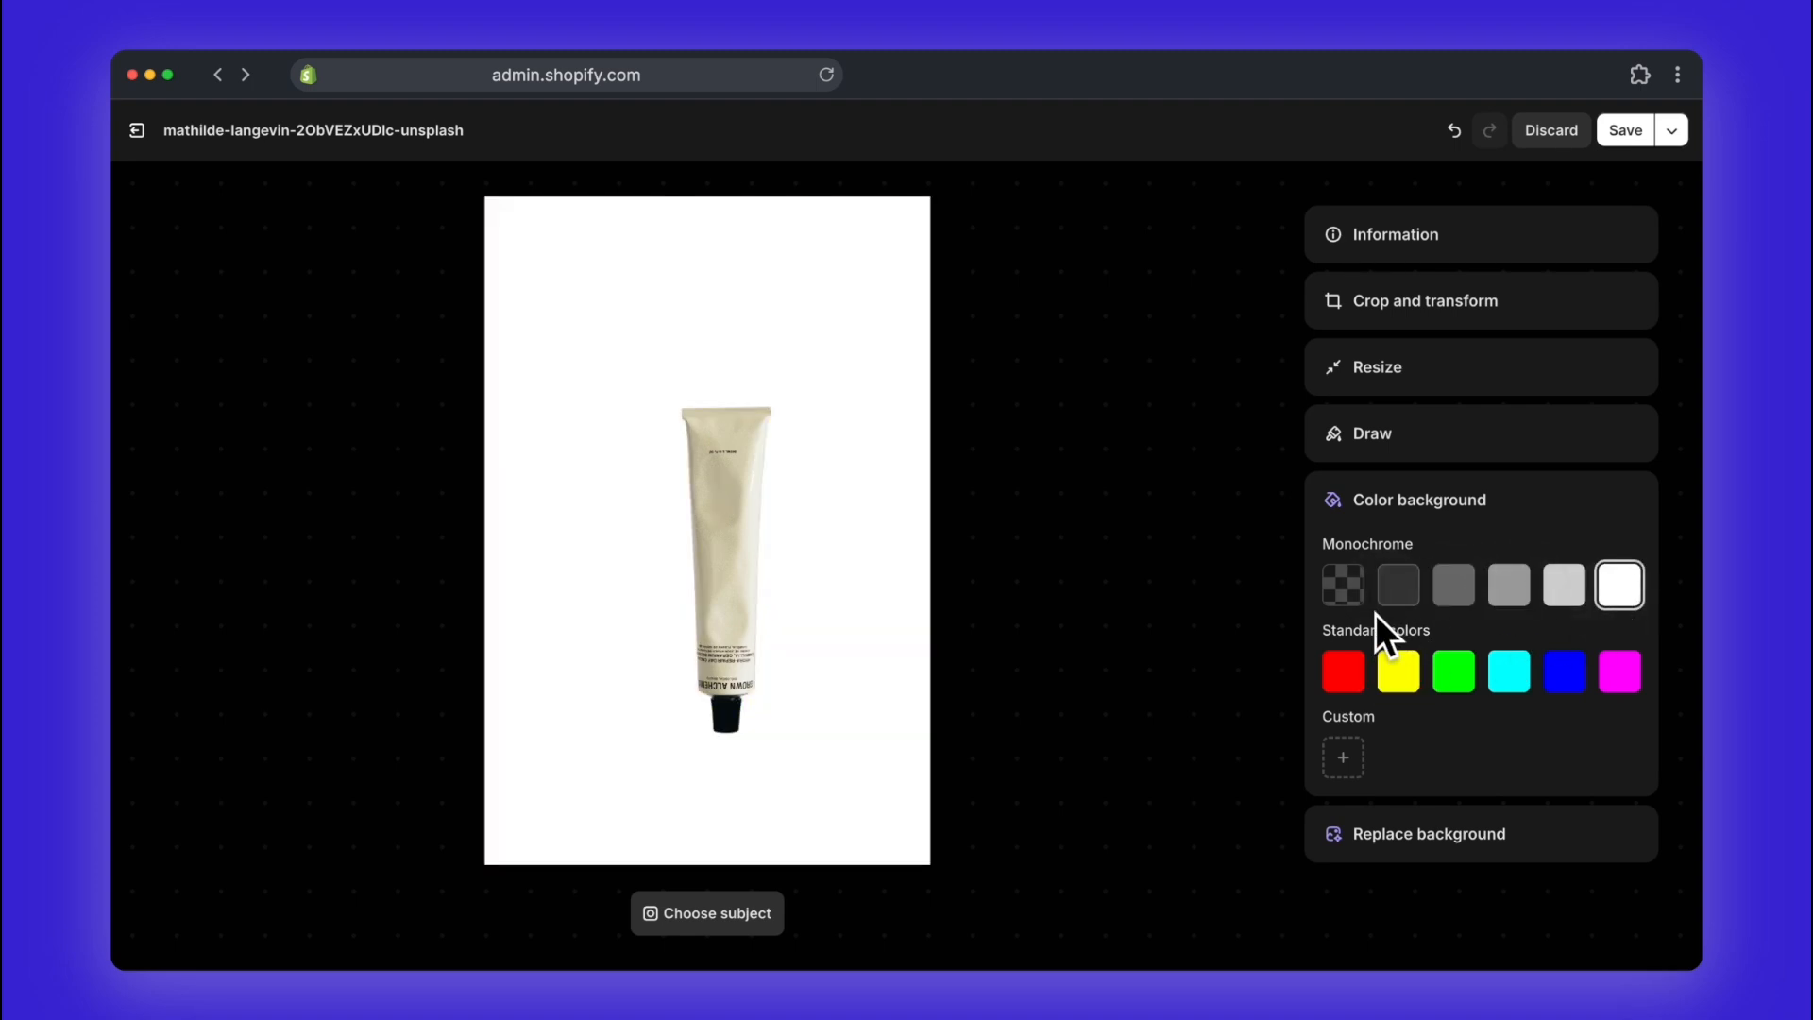
click(1344, 590)
click(1392, 503)
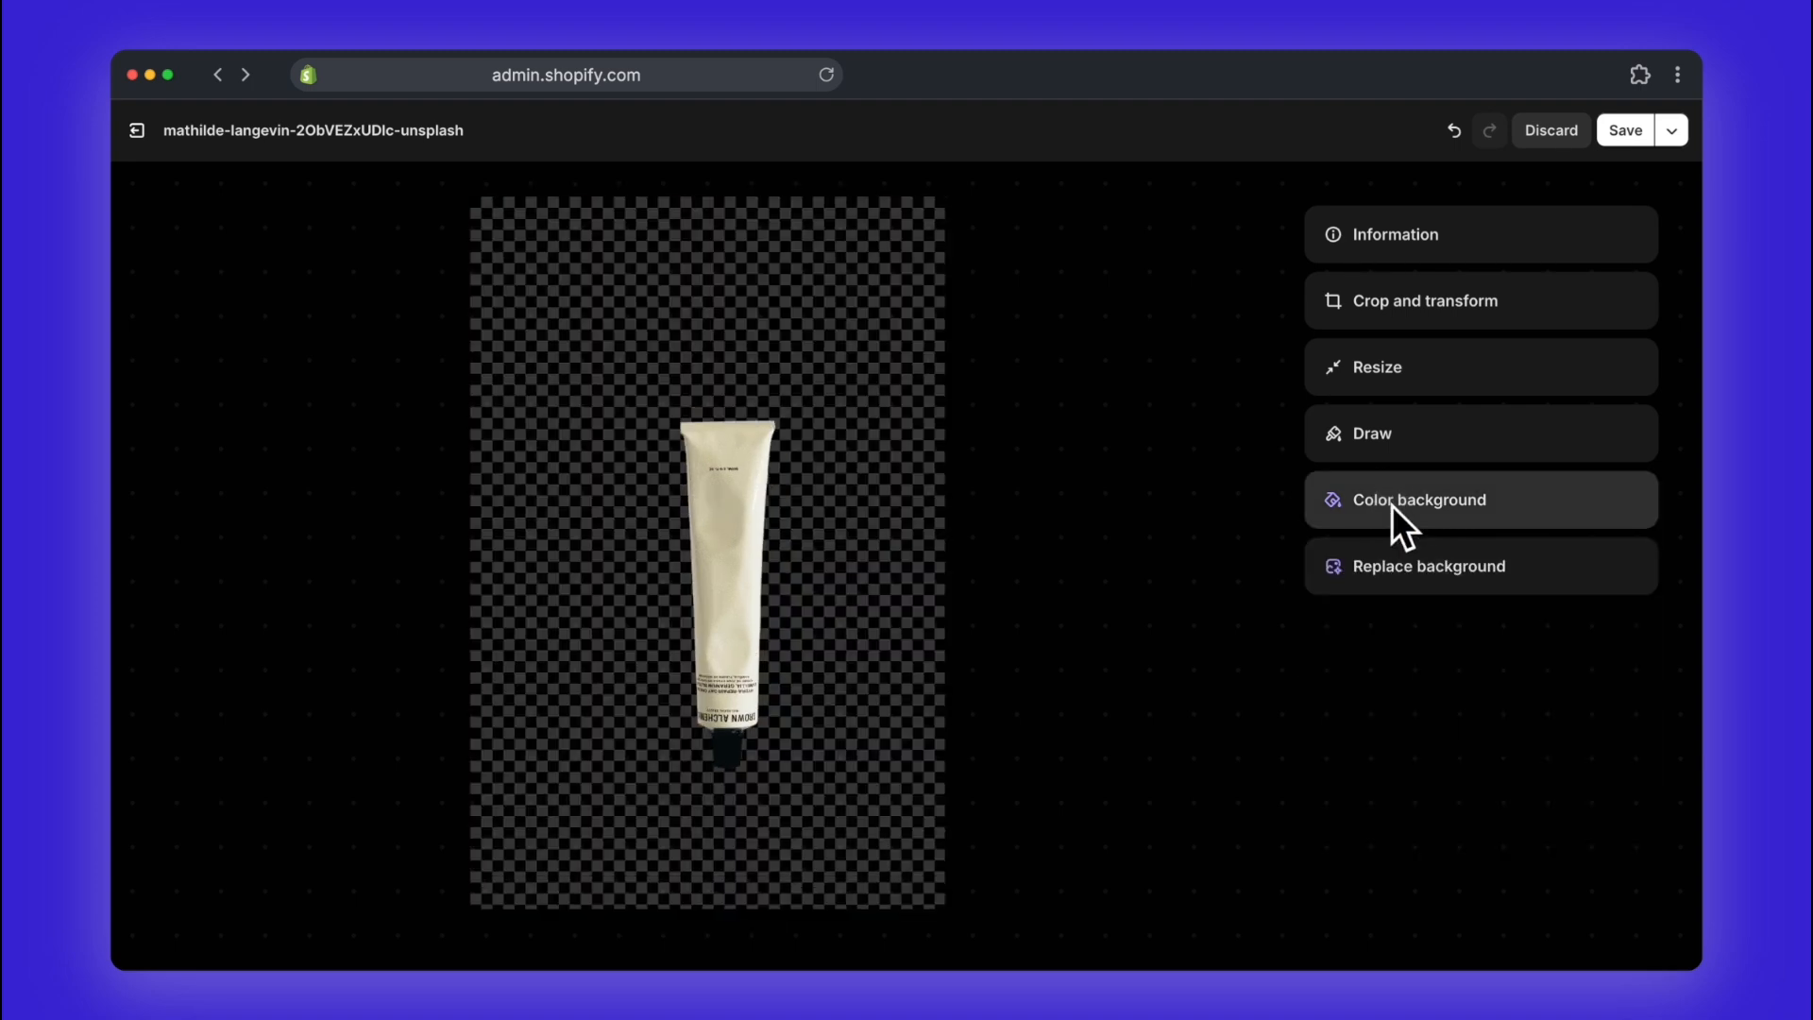
Step: Set up a background replacement for the image using the suggested Beach description
click(1385, 564)
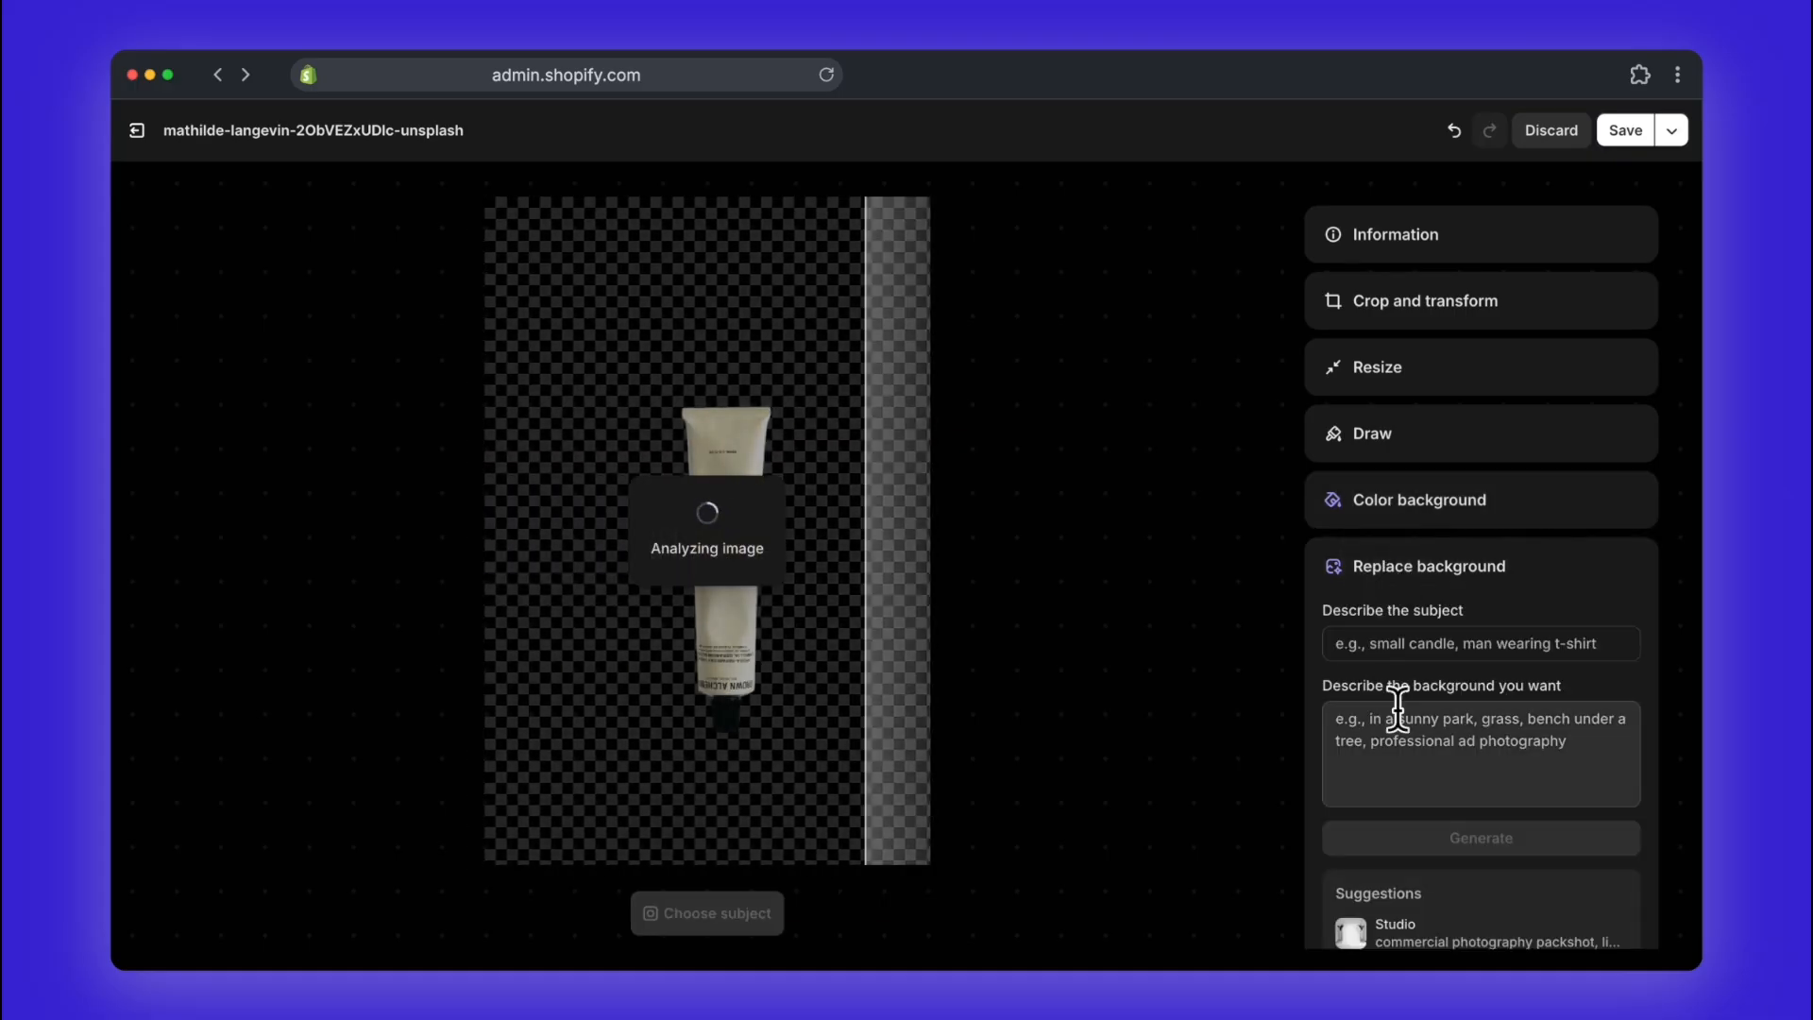
scroll(1416, 736, down, 2)
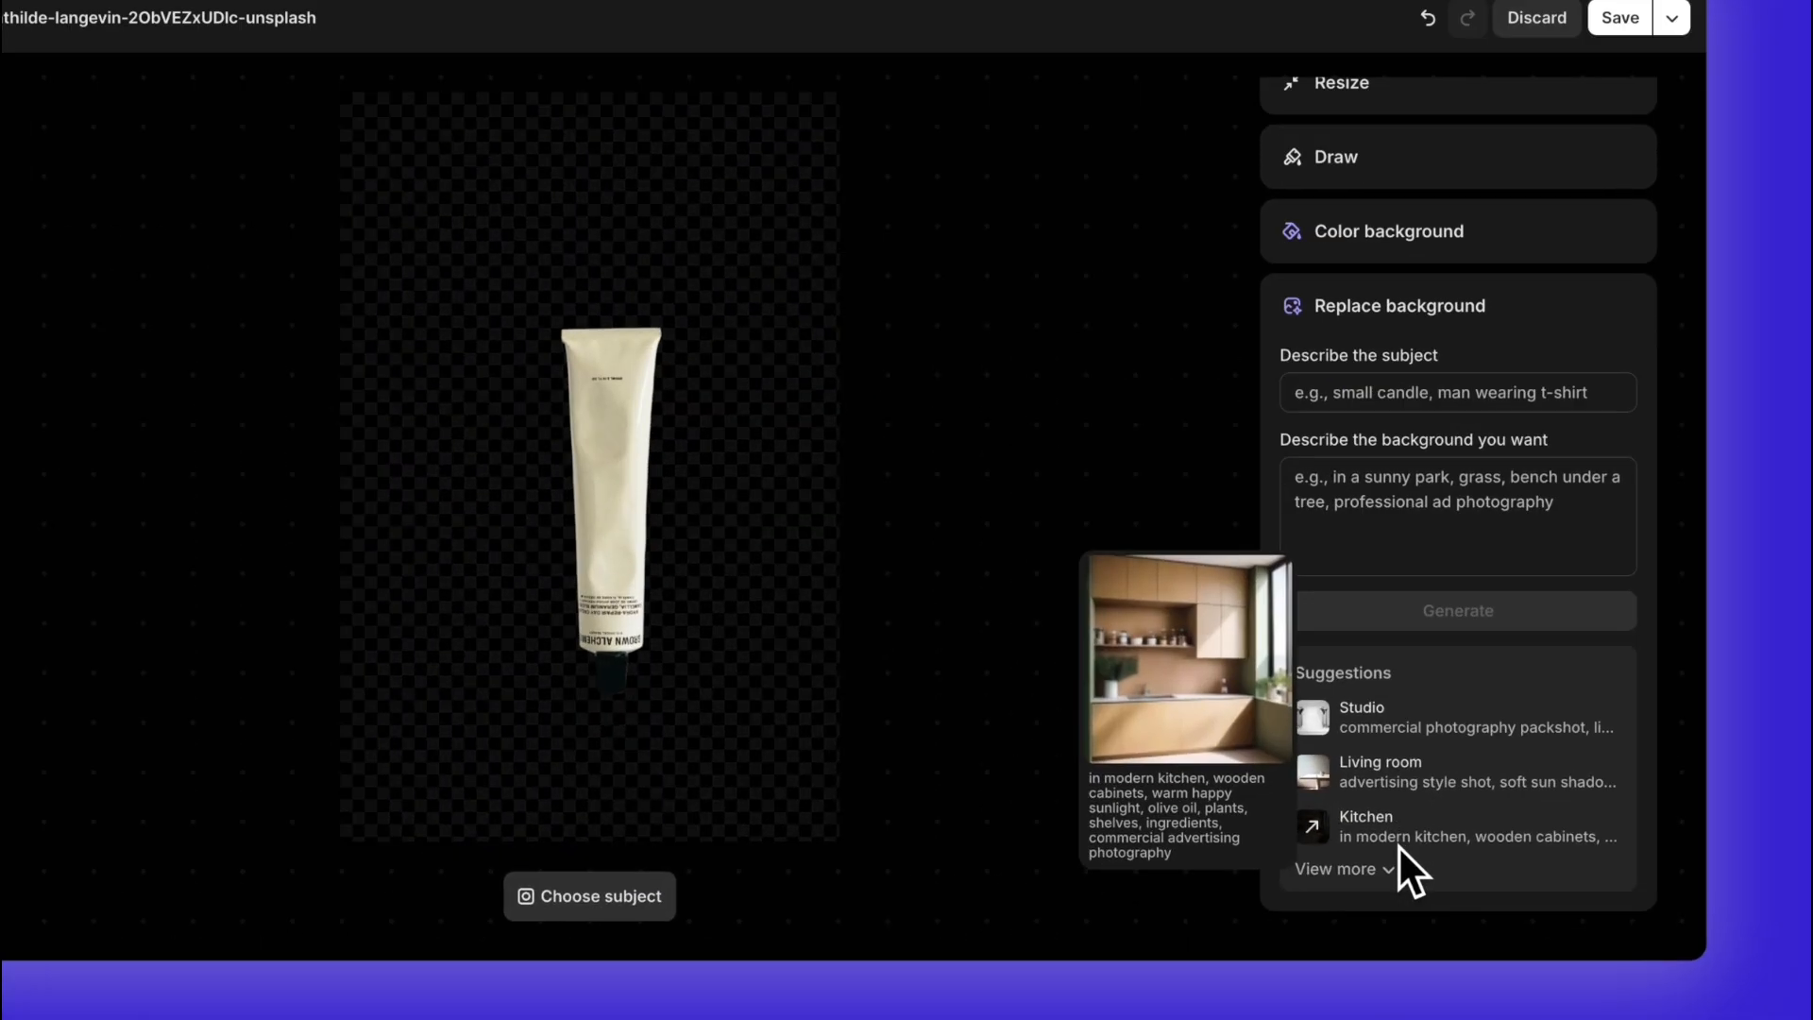
click(1388, 866)
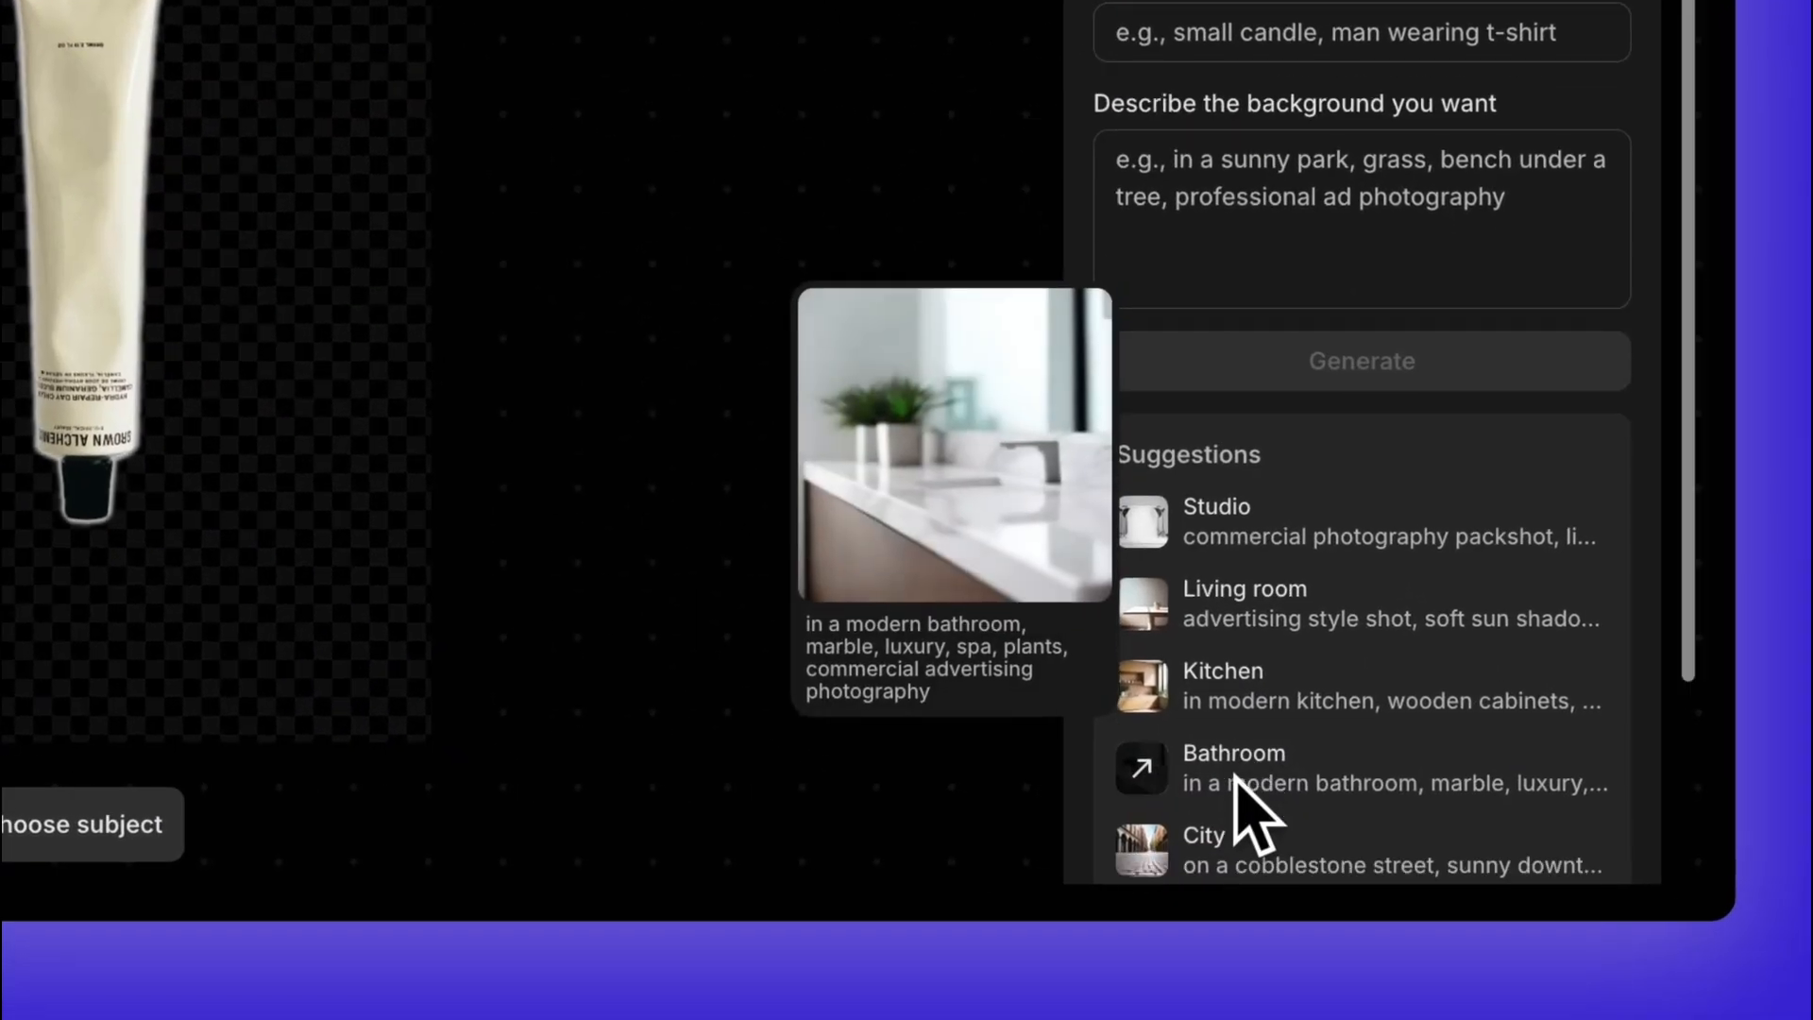
scroll(1234, 793, down, 3)
click(1234, 732)
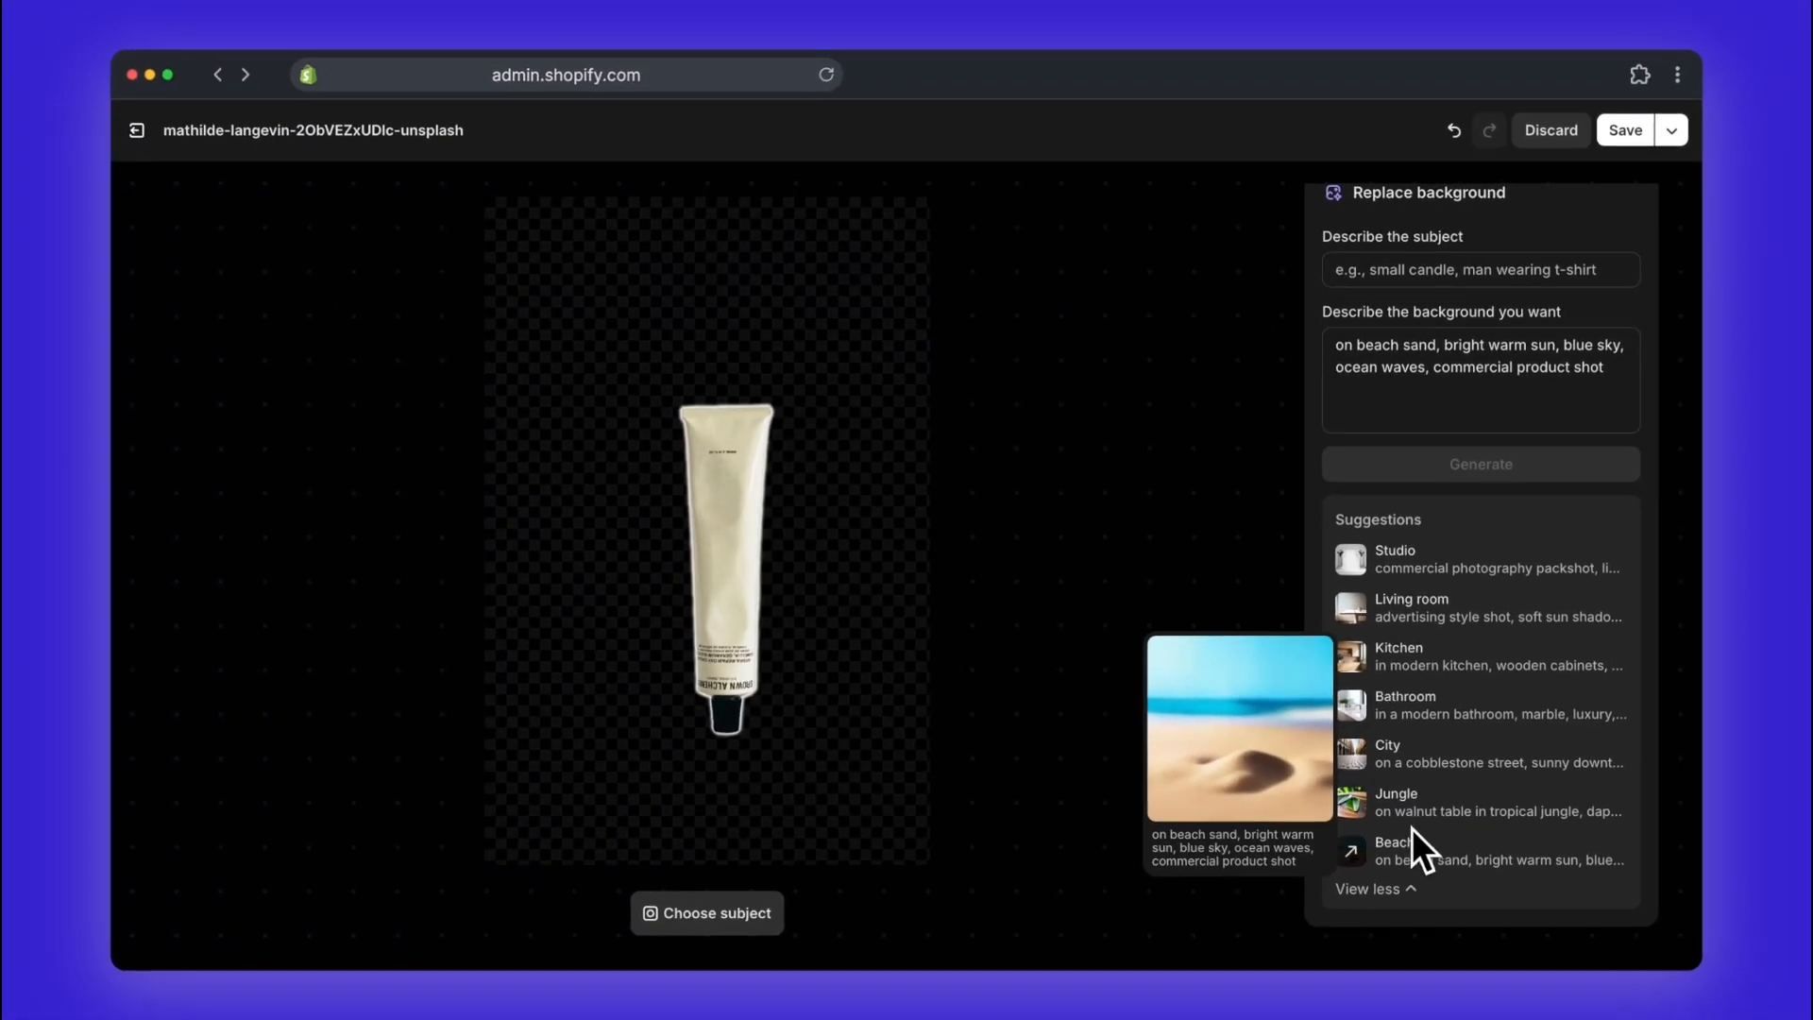
Step: Describe the image subject as "beach and fresh" and generate the replacement backgrounds
click(1453, 268)
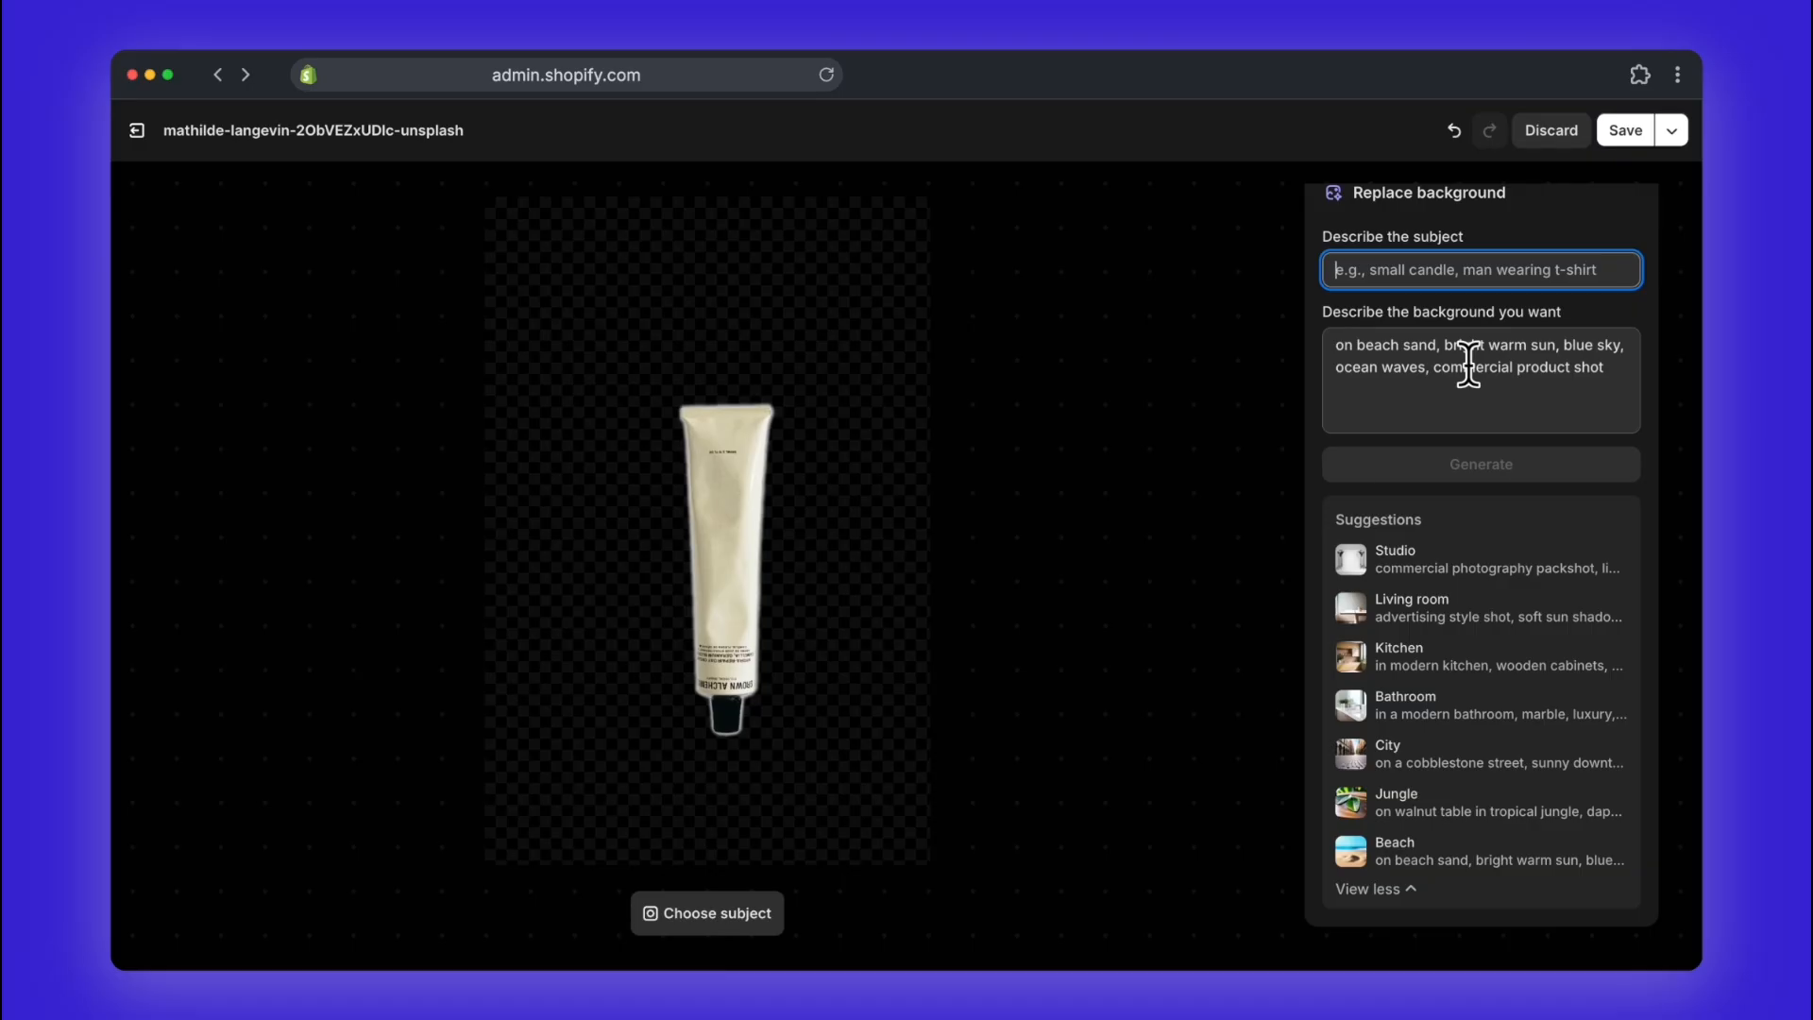
text(beach and fresh)
click(1508, 466)
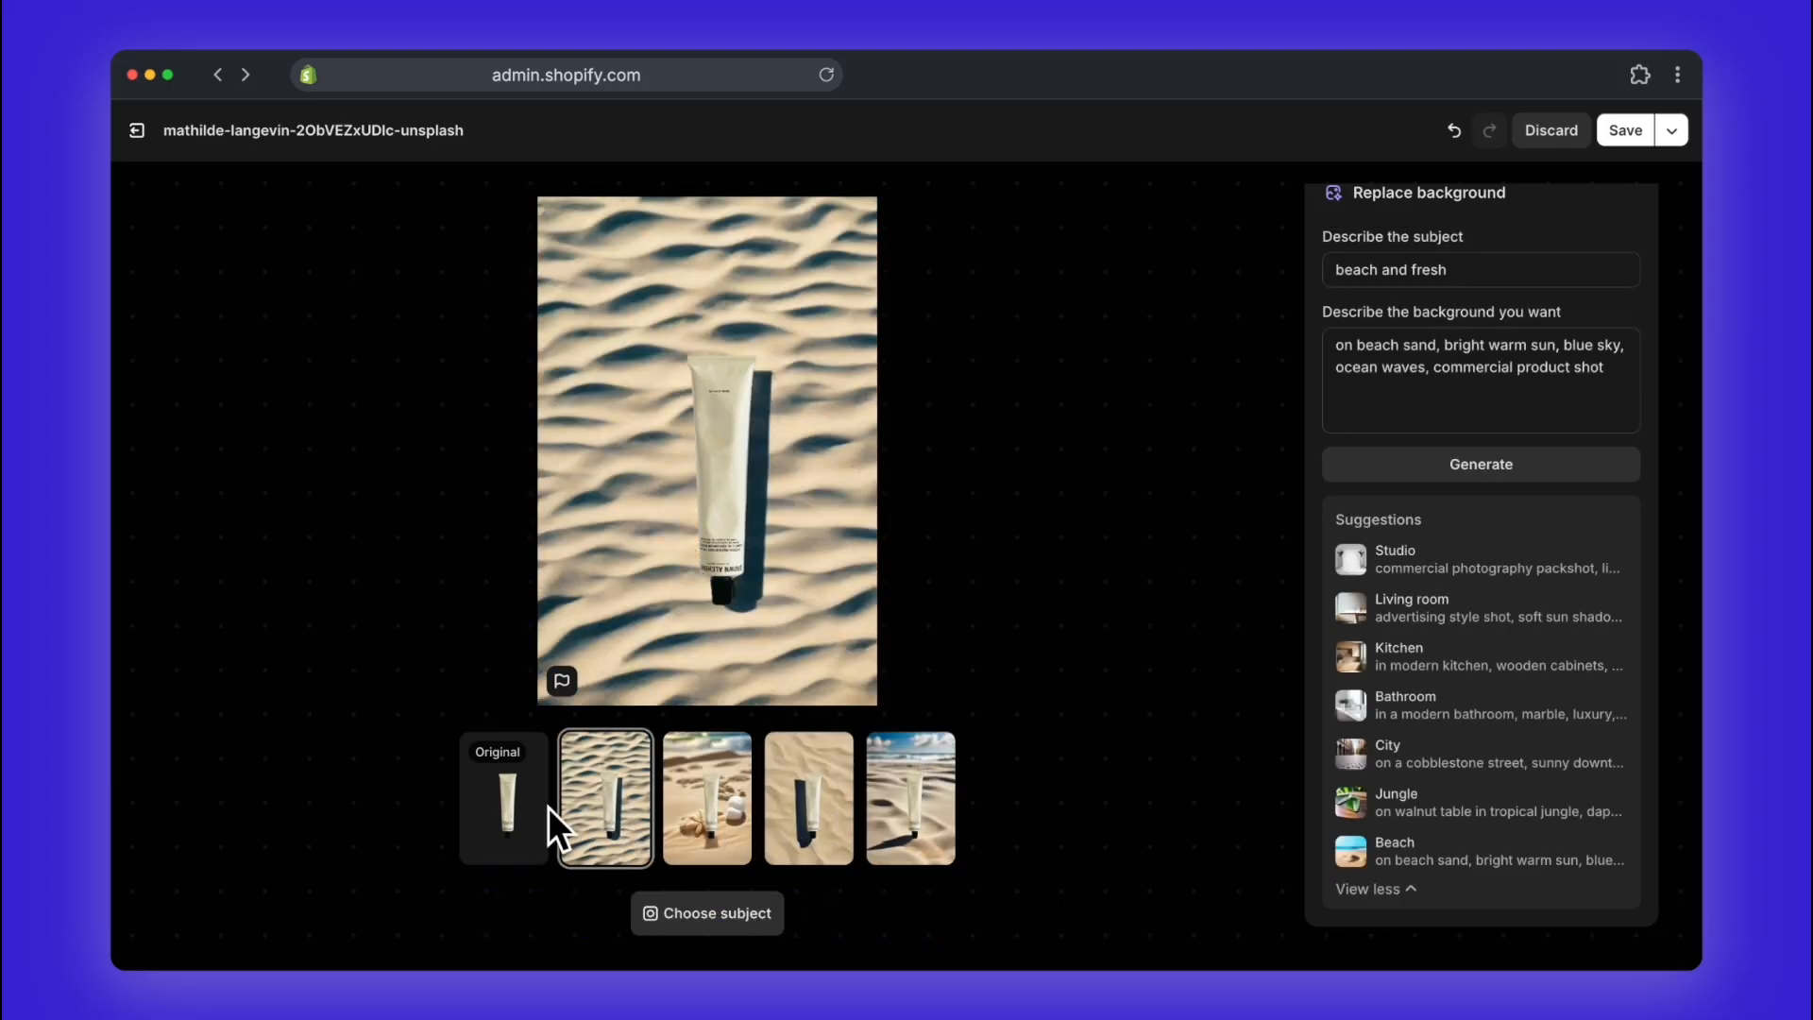
Step: Discard all edits to the product image and return to the product form
click(1526, 140)
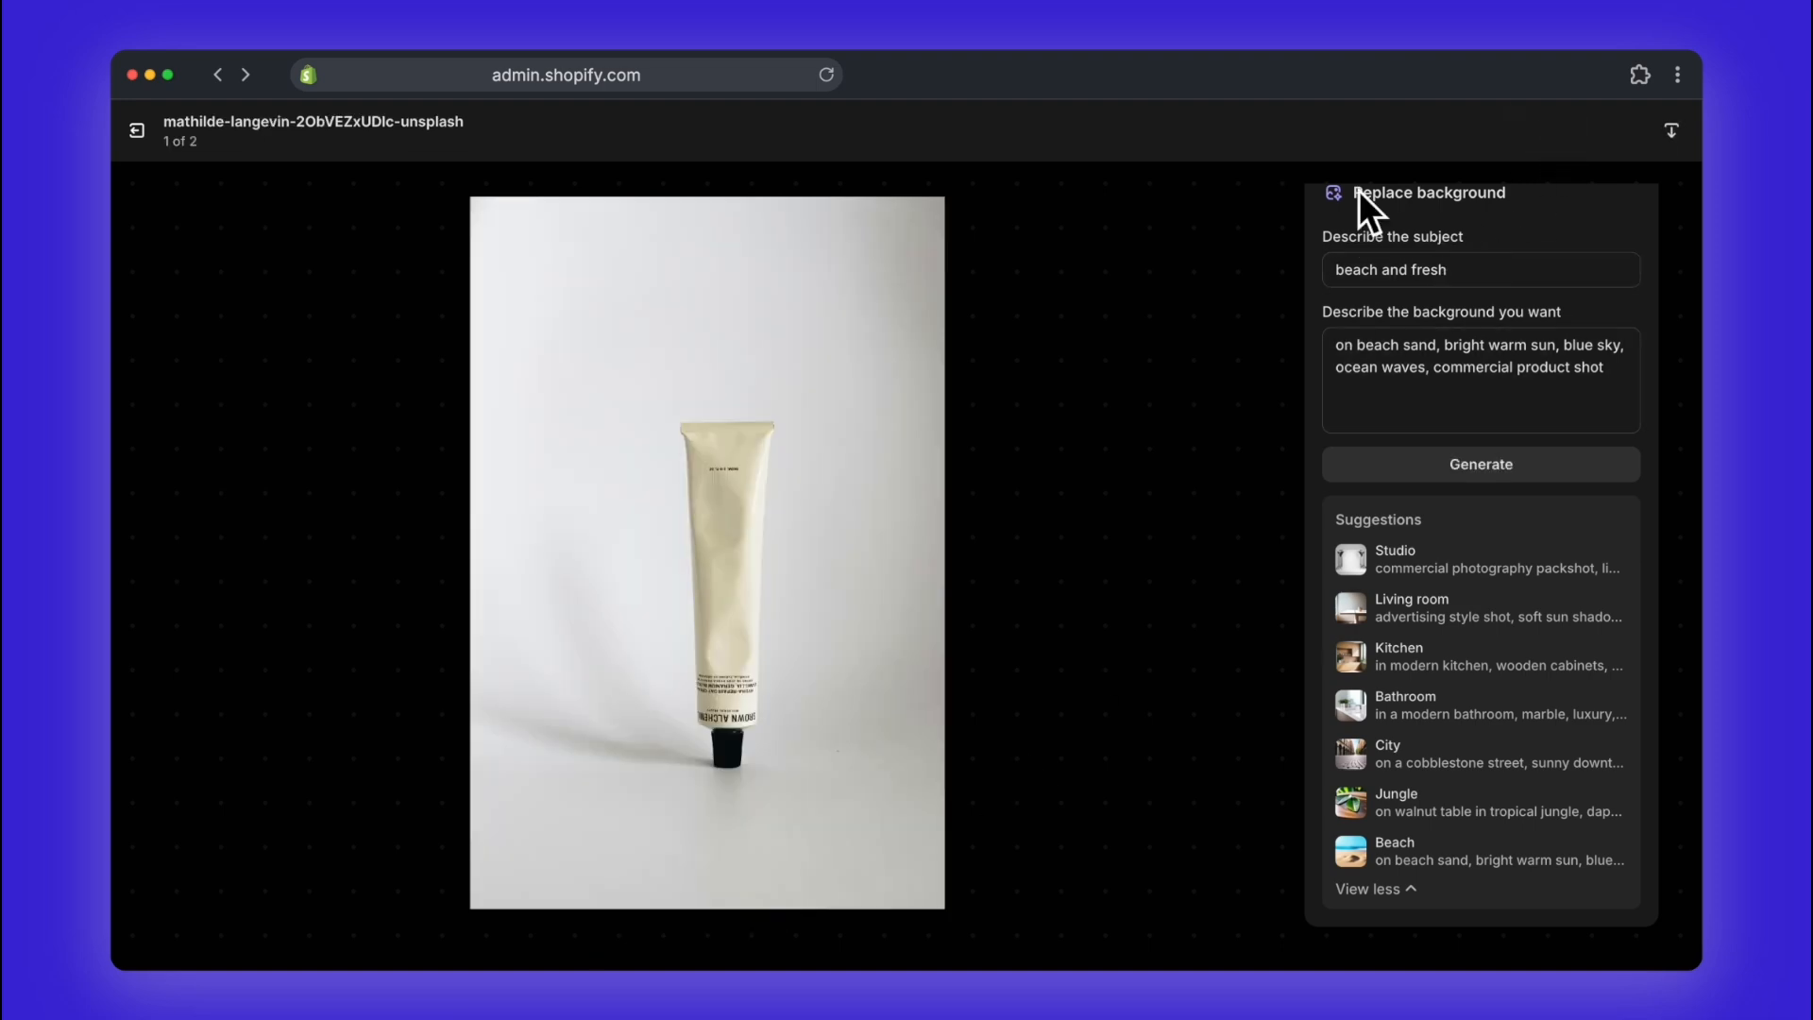
click(136, 132)
scroll(593, 750, down, 2)
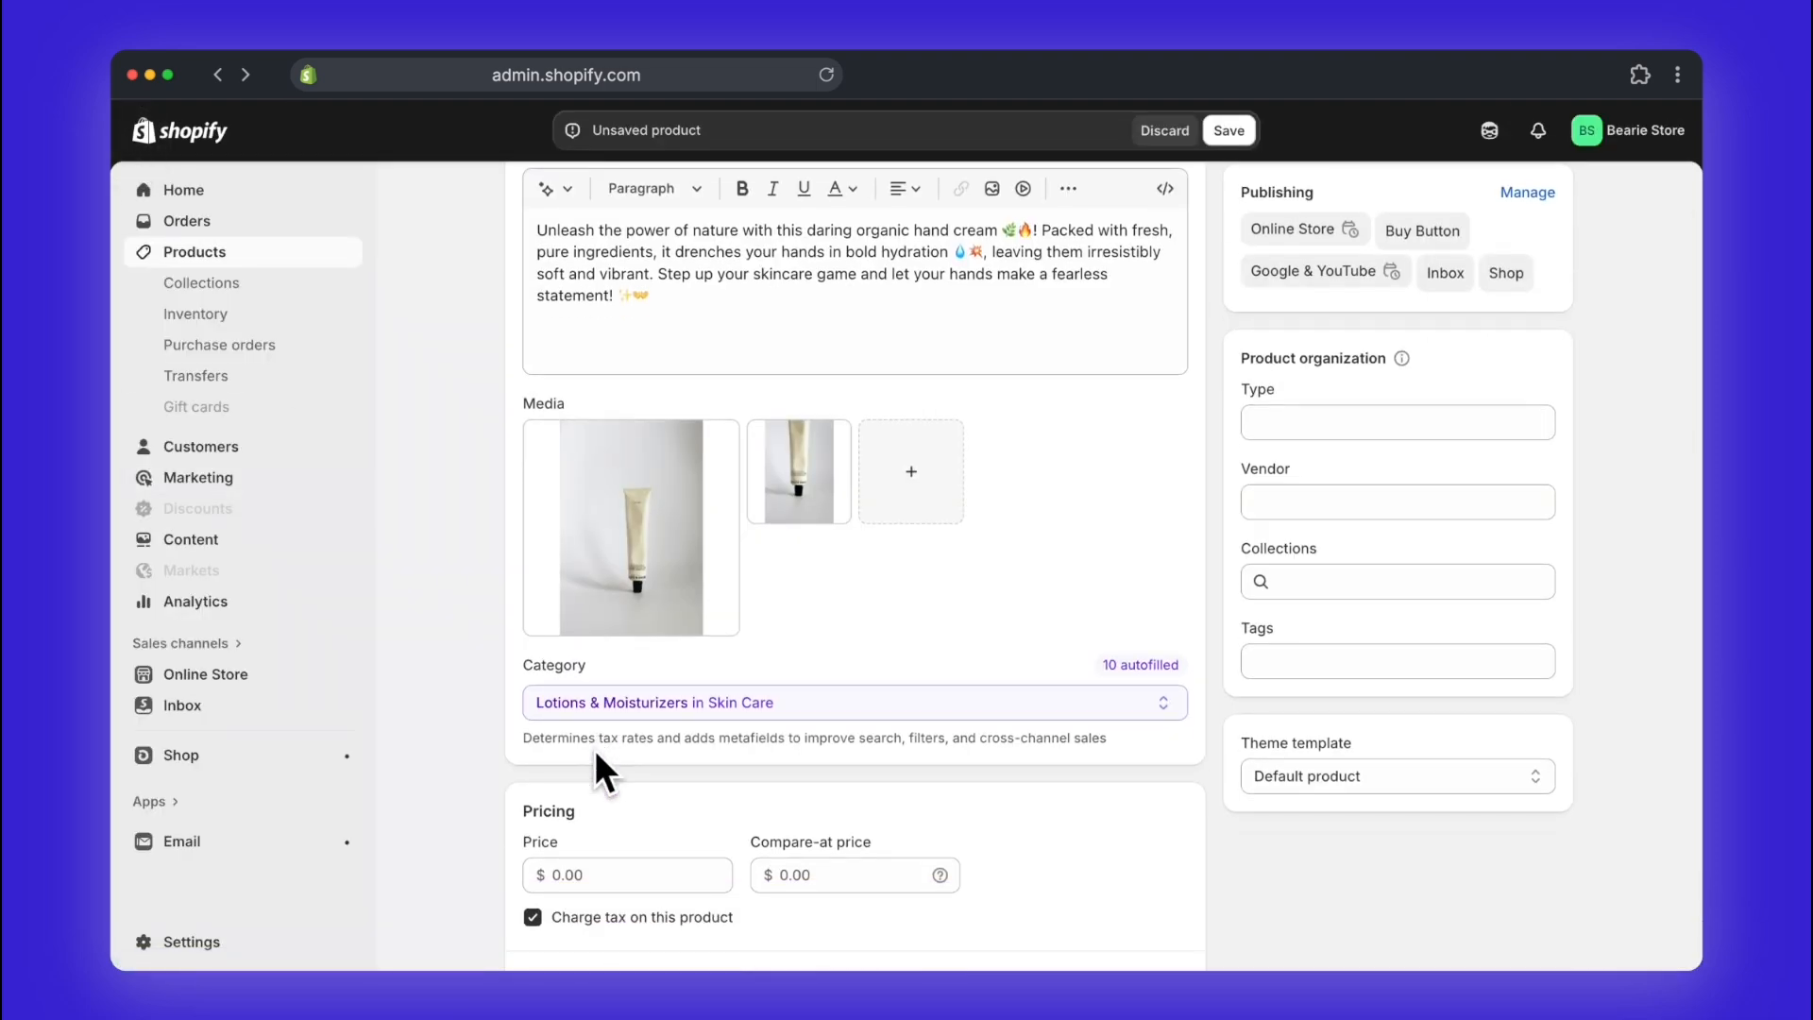
Step: Ask the AI assistant to turn on the announcement bar with "Free 2-day shipping for orders over $50."
scroll(600, 746, up, 1)
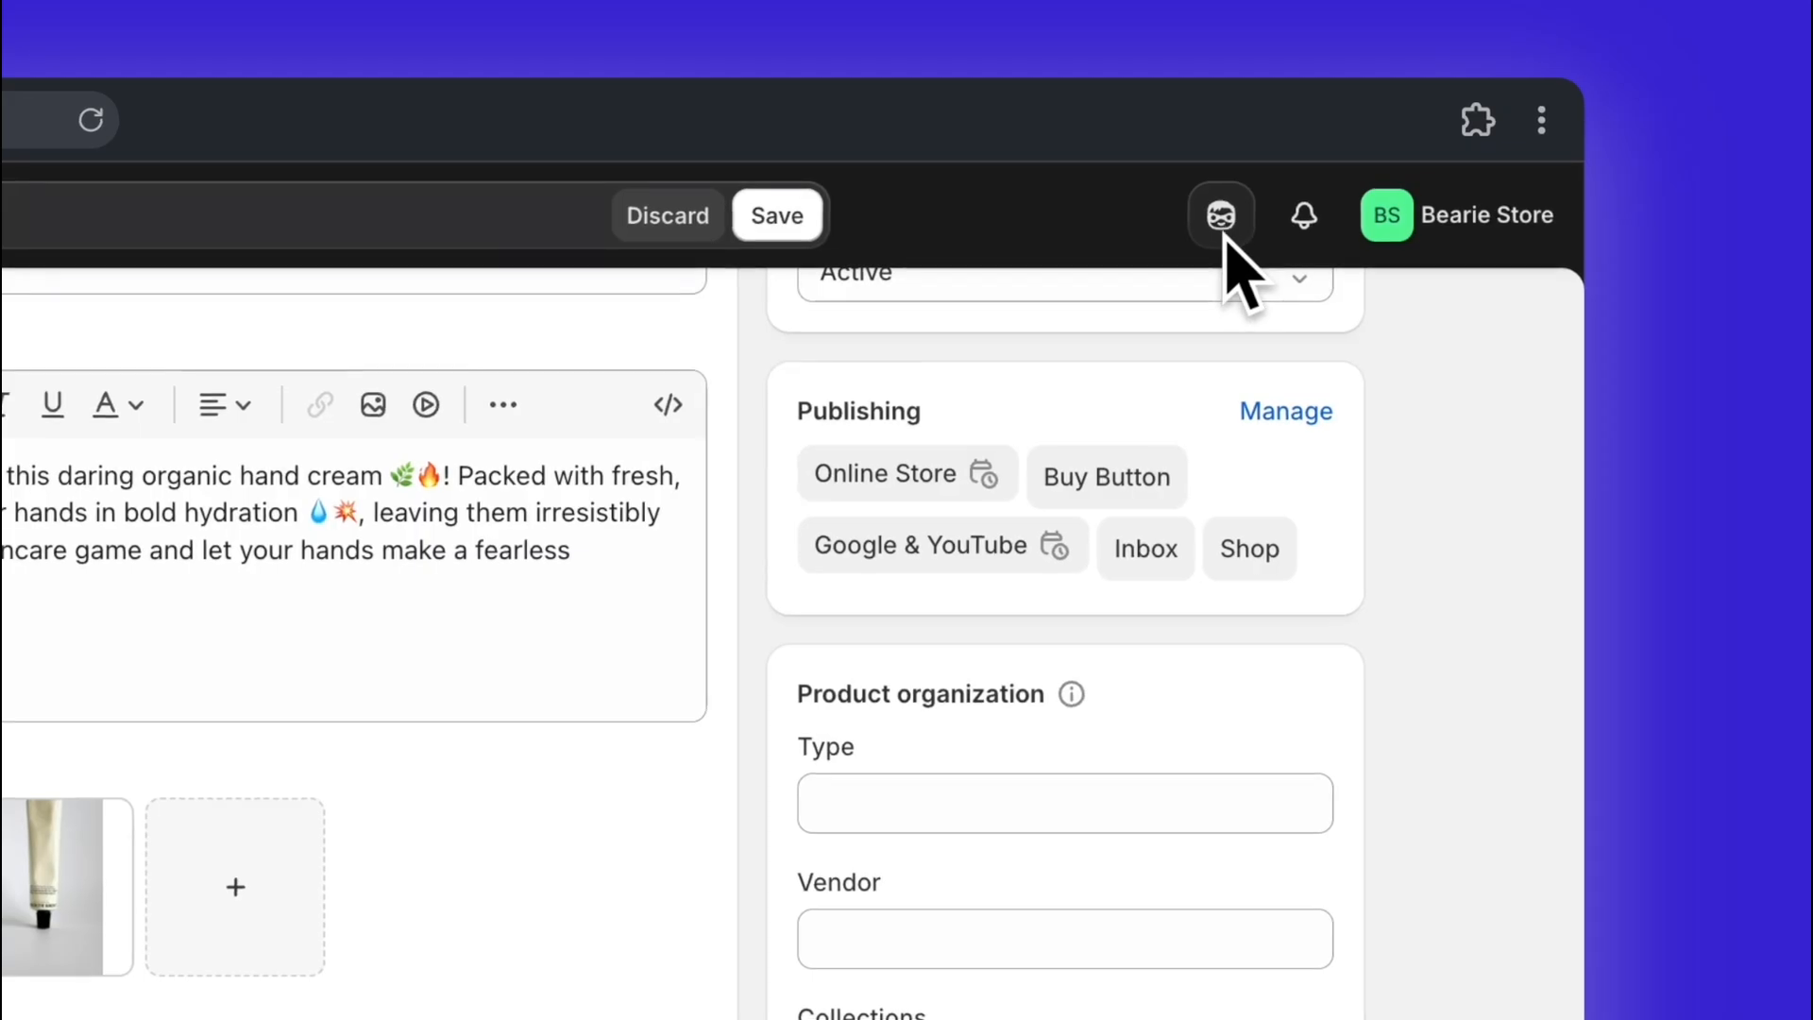
click(1225, 226)
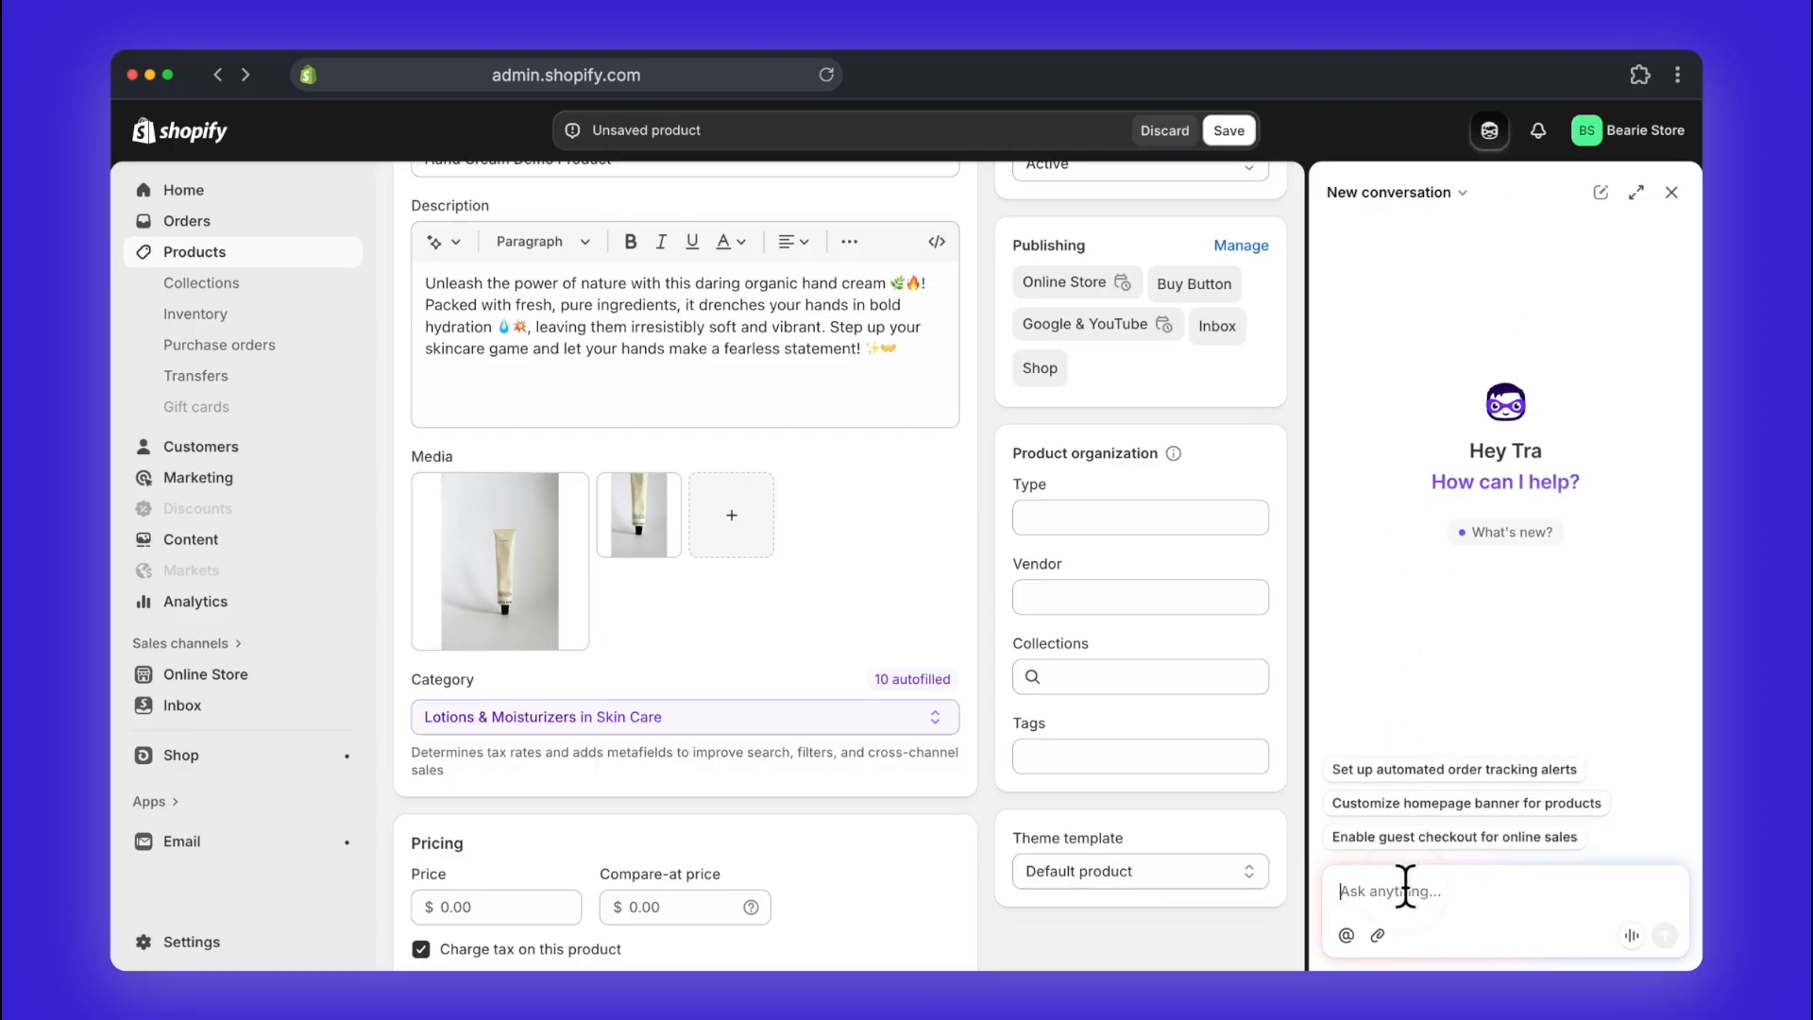
text(Tur)
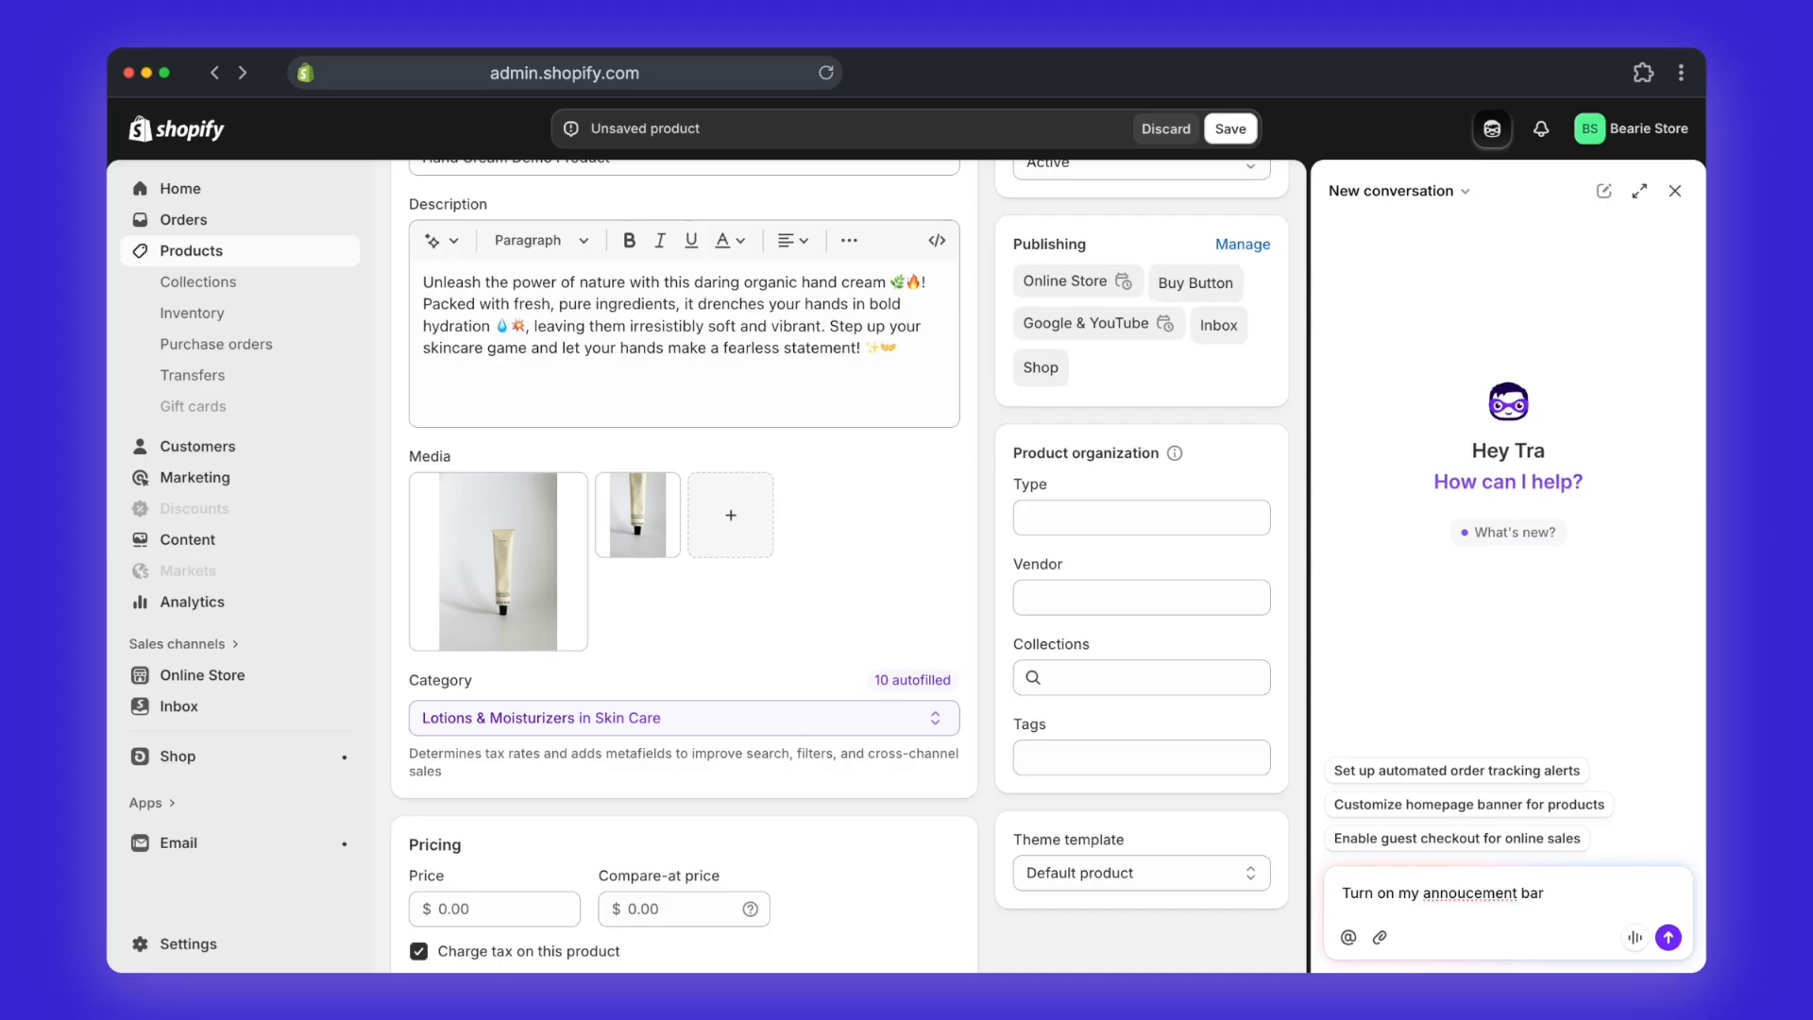
text(n)
text( ship)
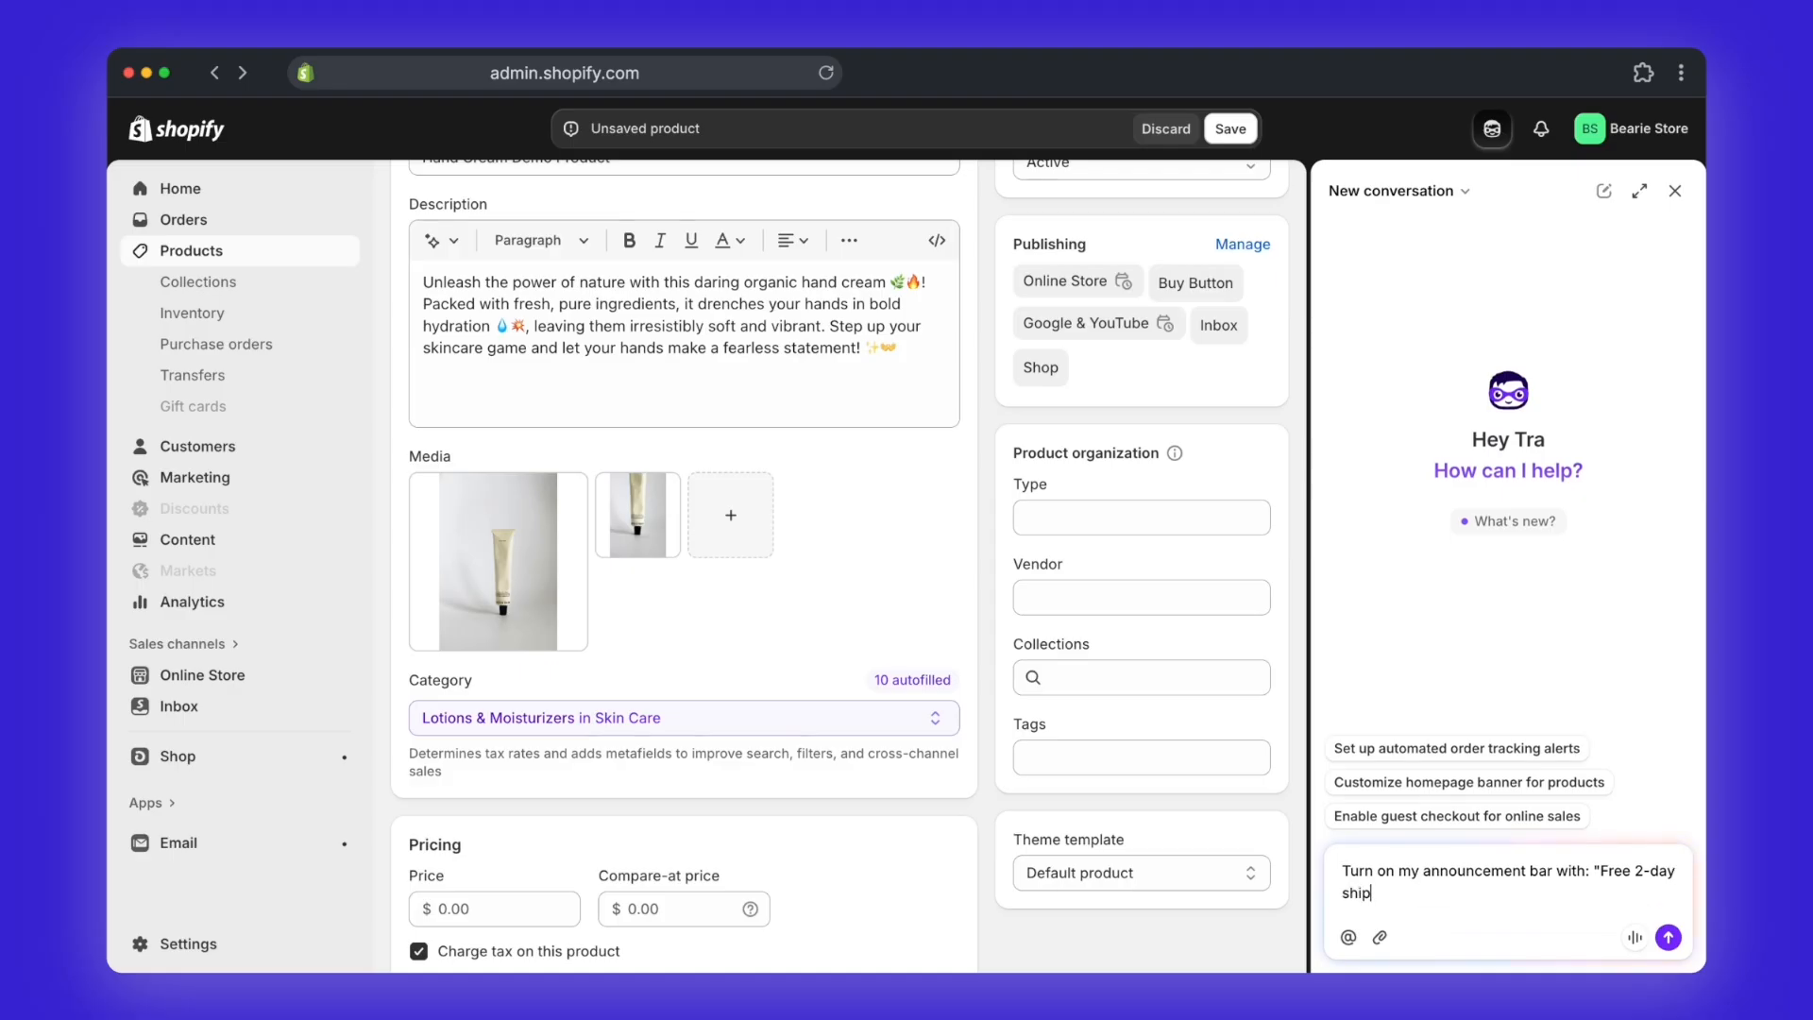
text(ping for ove)
key(BackSpace)
text(rders over $50.")
key(Return)
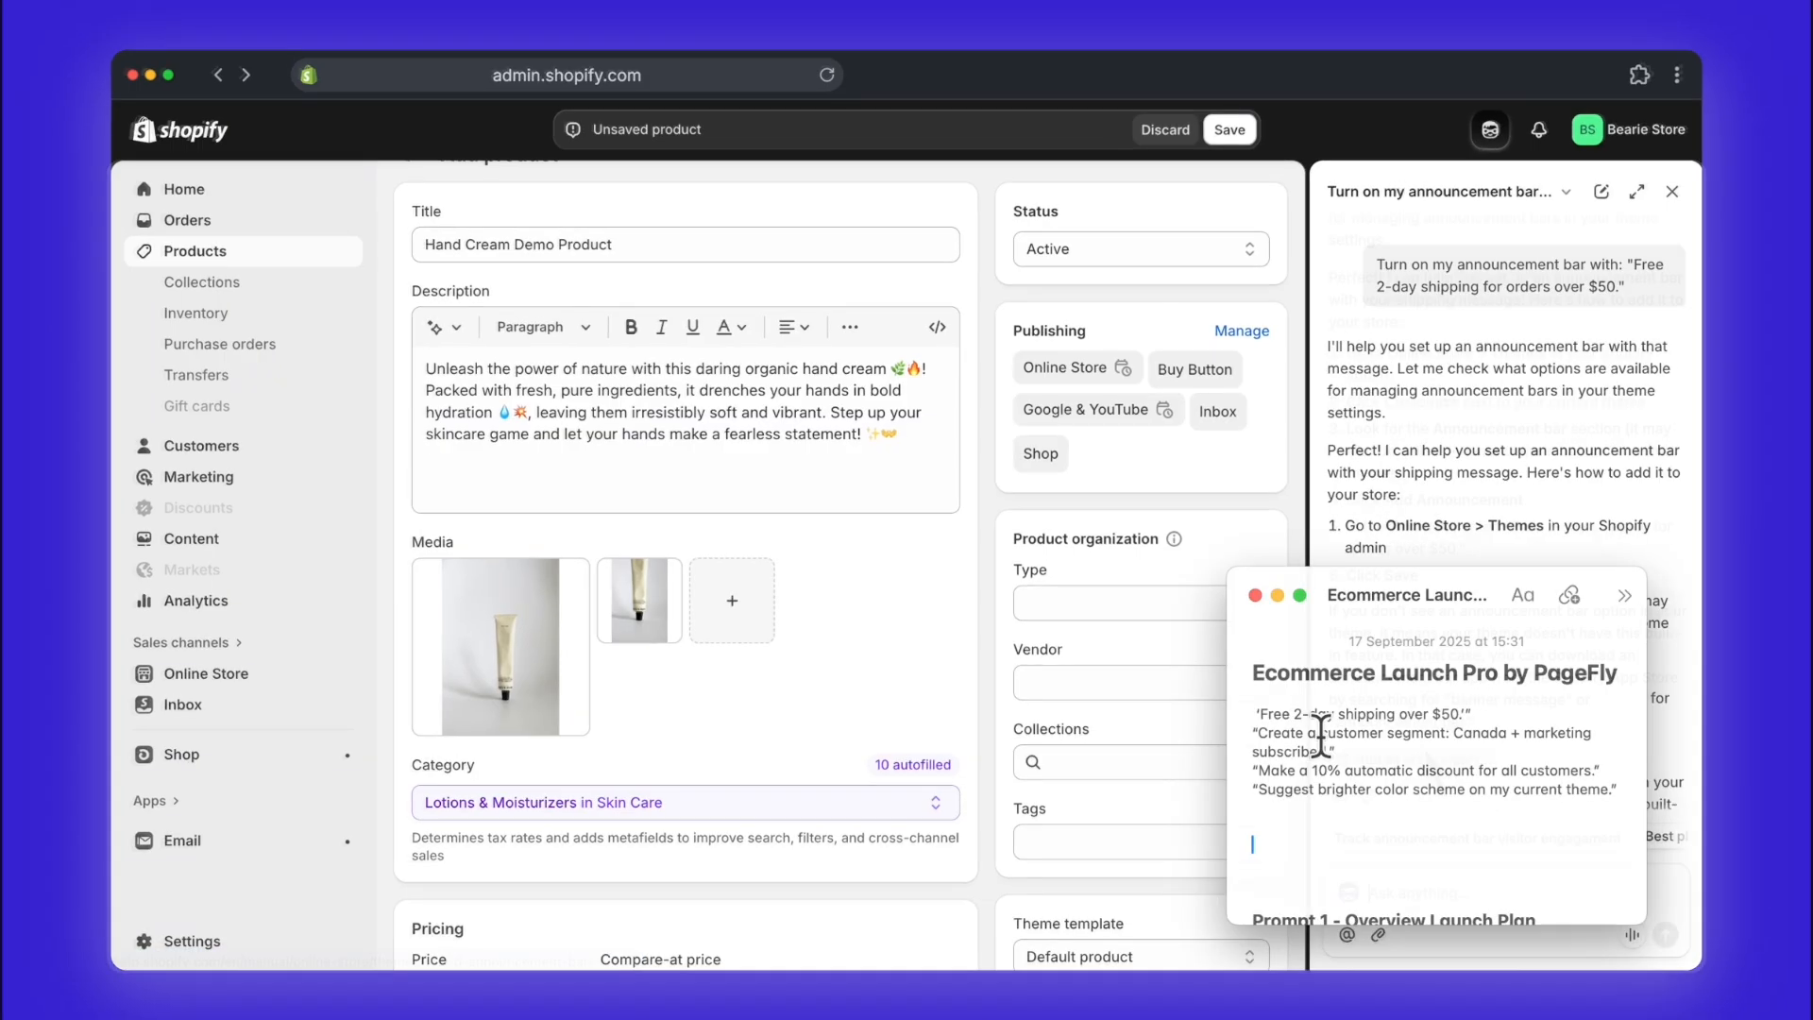
Step: Ask the AI assistant to "Make a 10% automatic discount for all customers," using the prompt from the notes
triple_click(1359, 714)
triple_click(1356, 743)
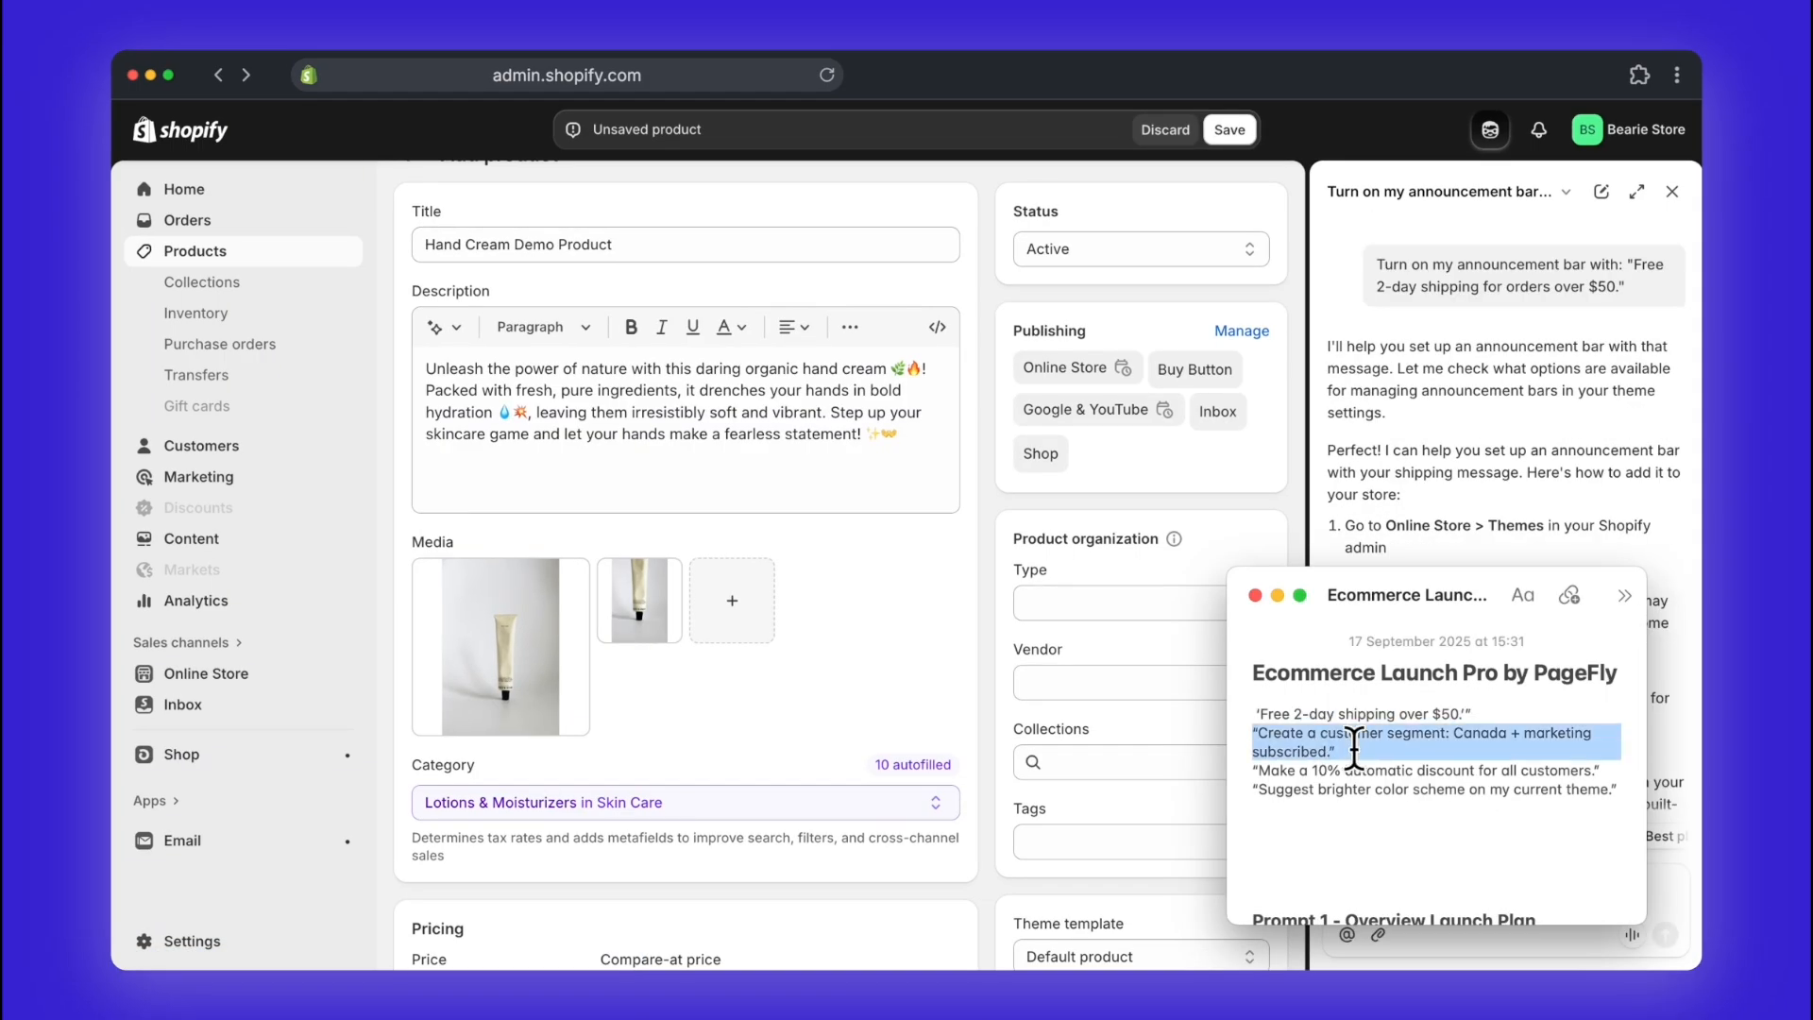
click(1367, 771)
triple_click(1367, 771)
triple_click(1371, 790)
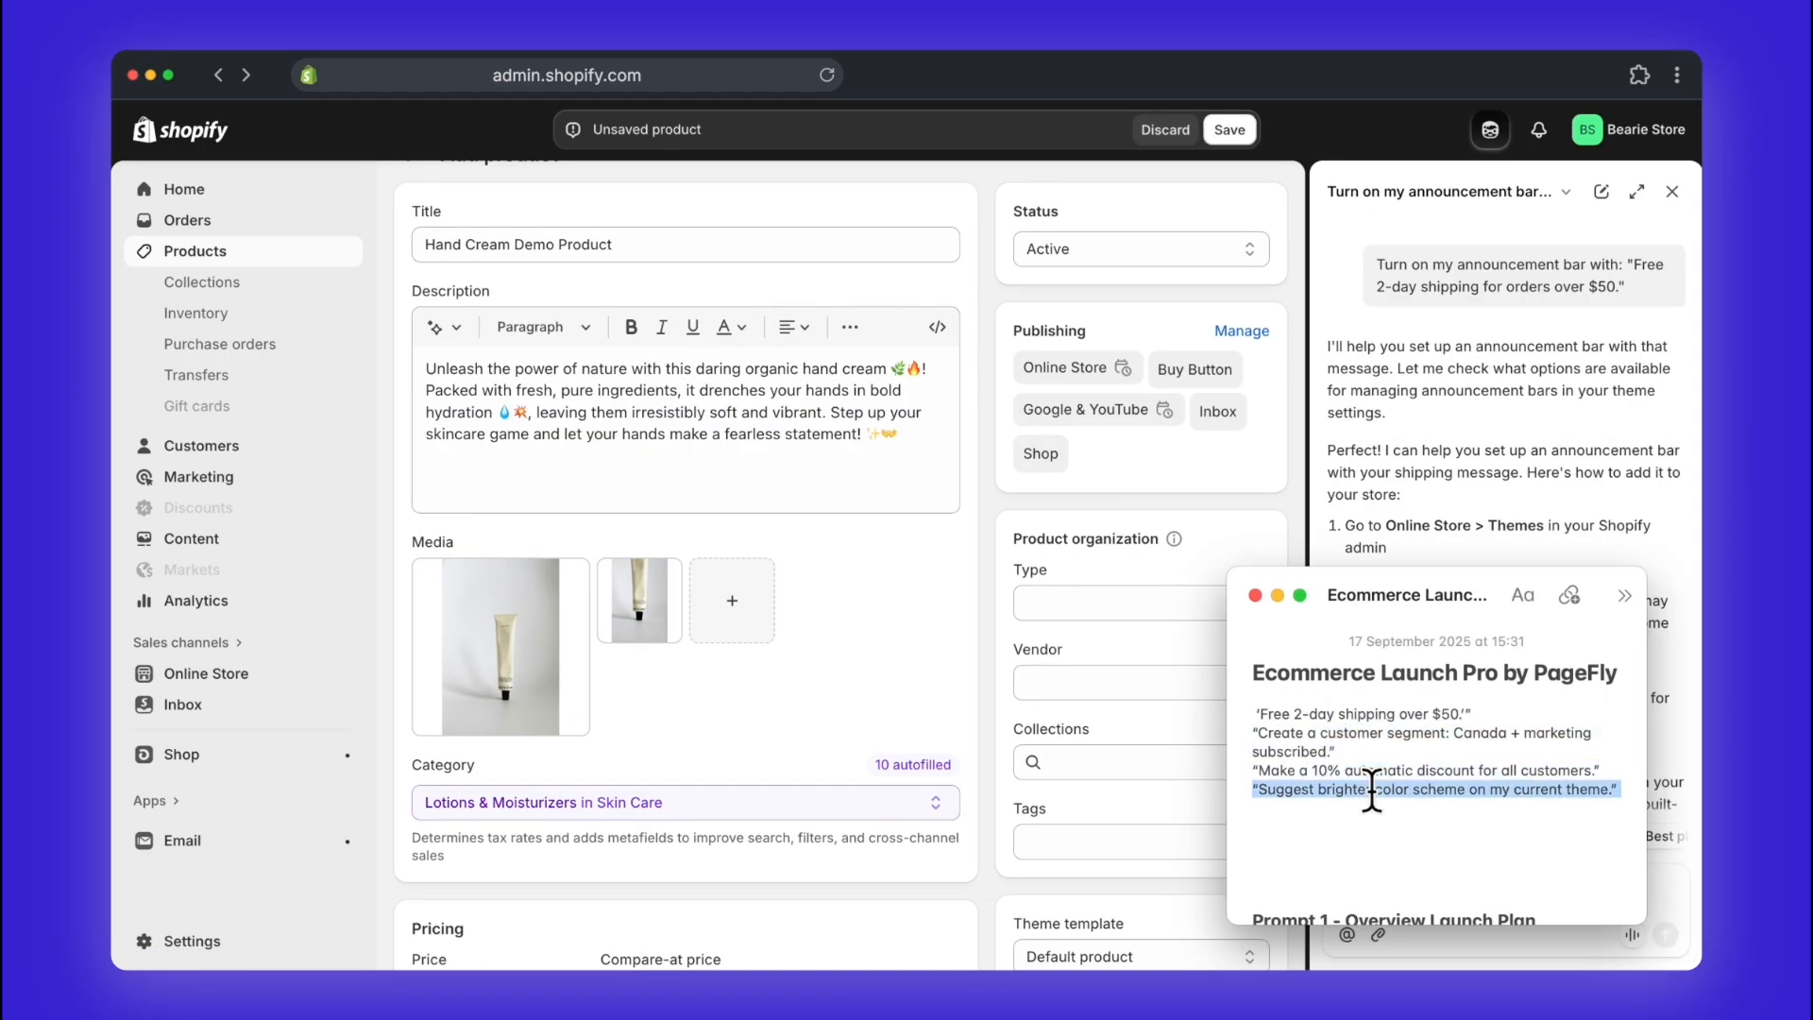
drag(1258, 770, 1603, 771)
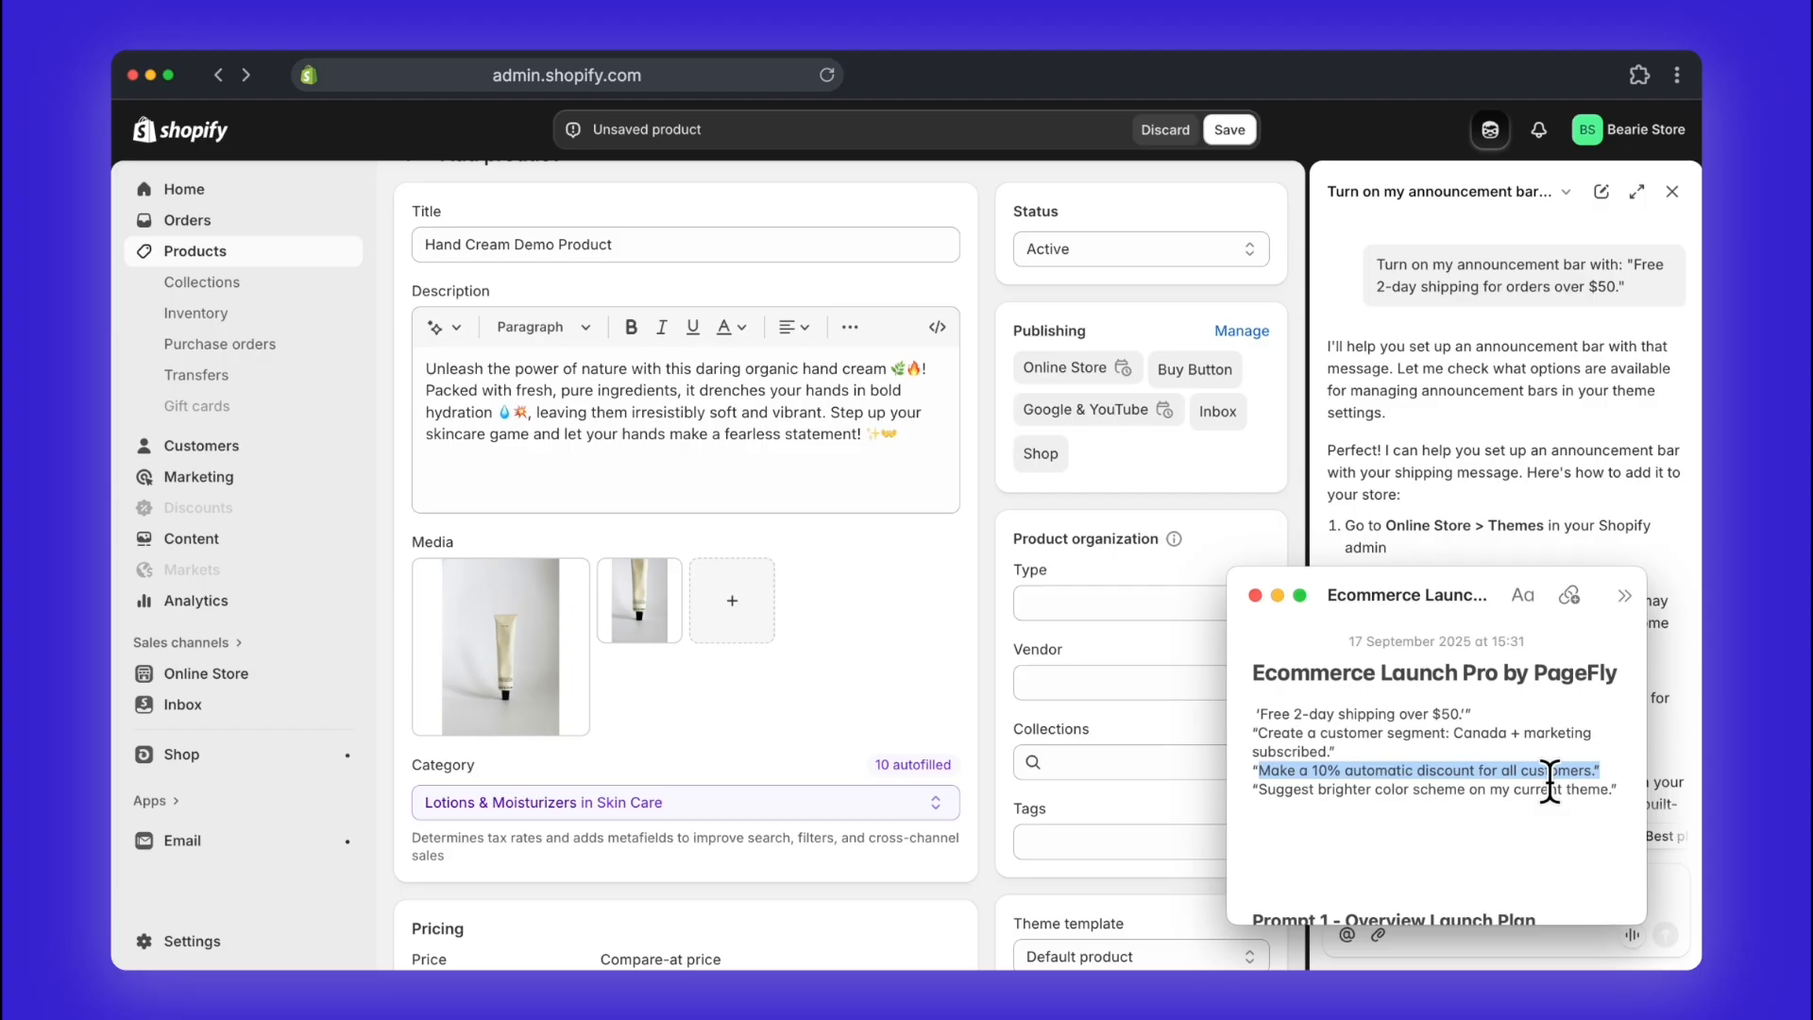
drag(1549, 780, 1554, 901)
key(Return)
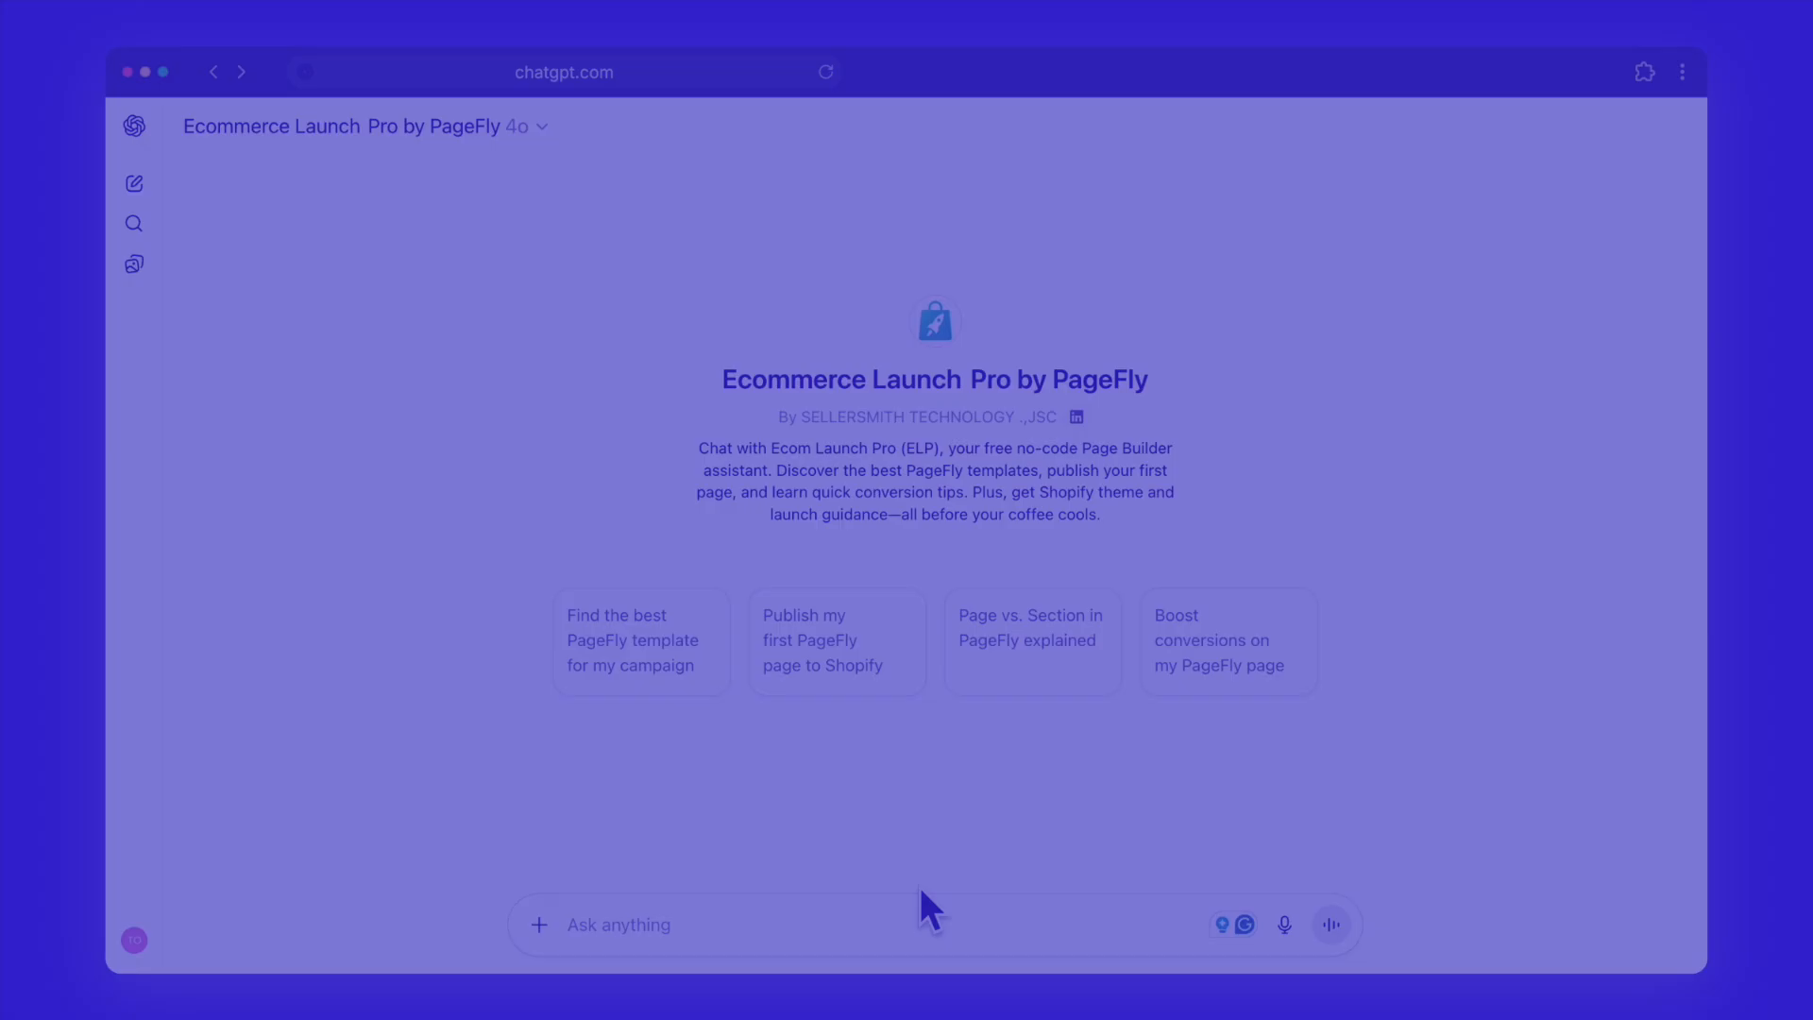
Step: Switch to the Ecommerce Launch Pro by PageFly GPT in ChatGPT and paste the "You are Ecommerce Launch Pro" workflow prompt
click(920, 913)
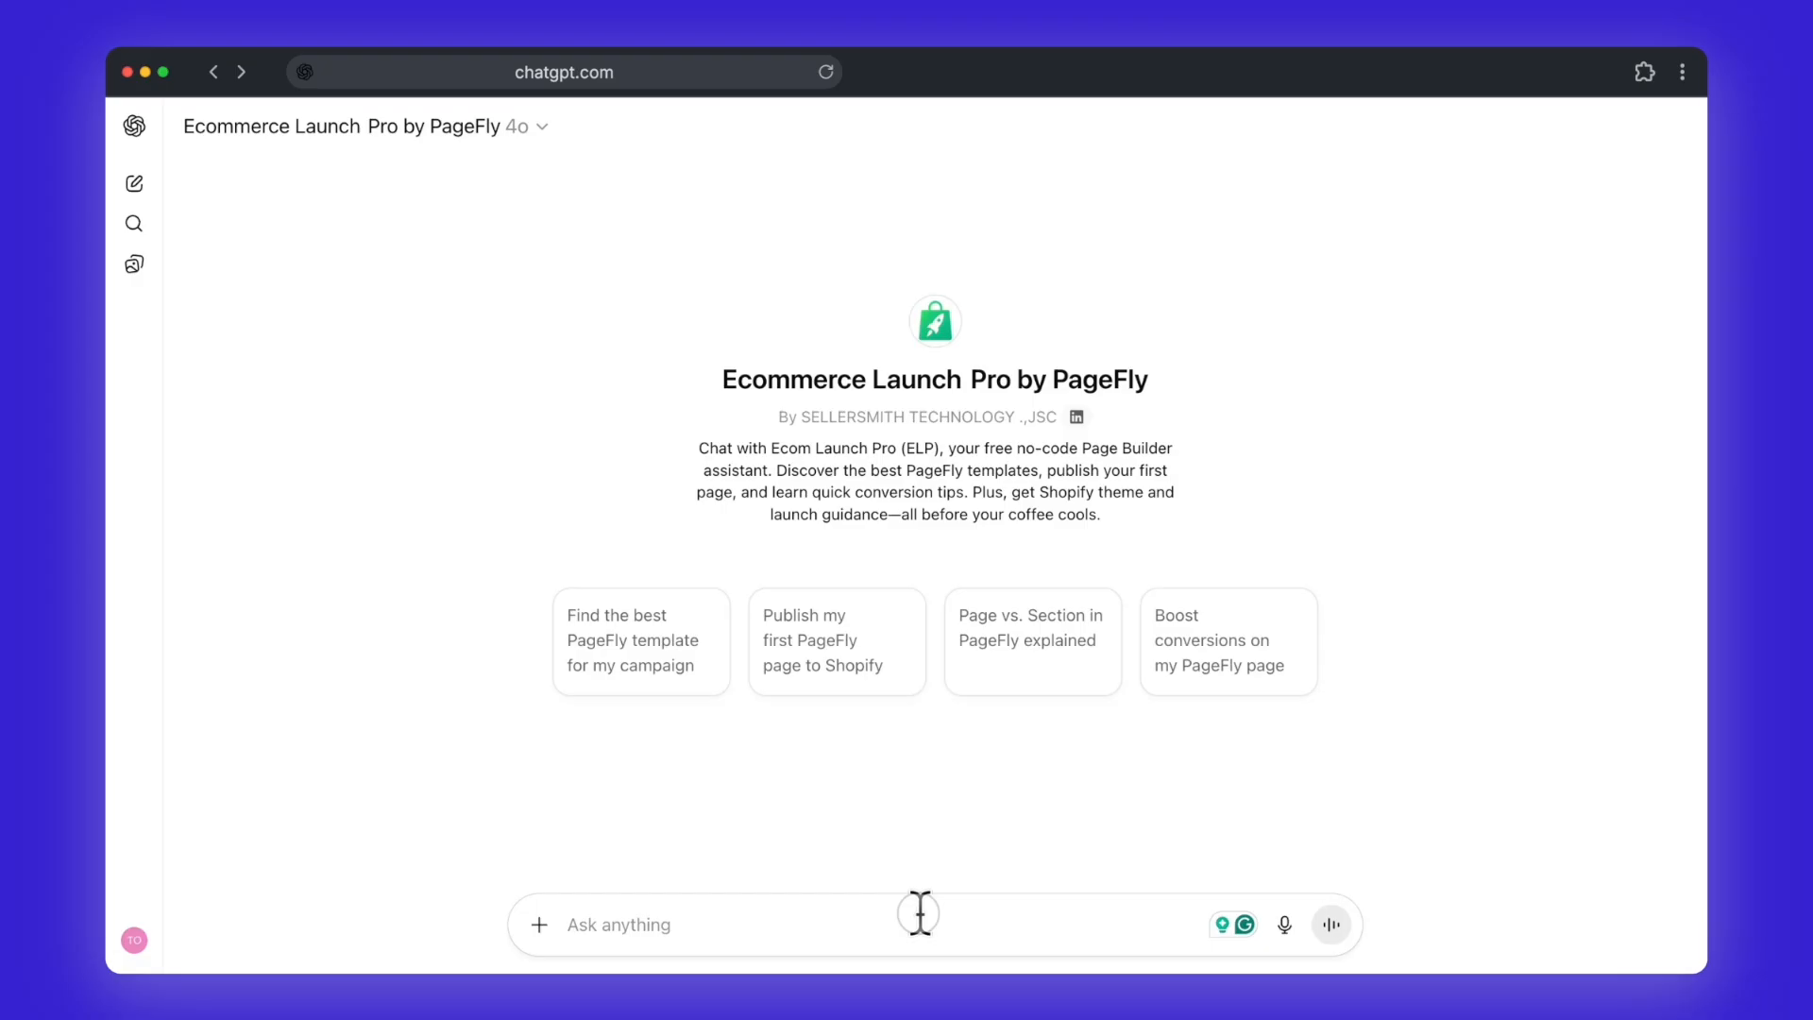
key(super+v)
scroll(949, 888, up, 10)
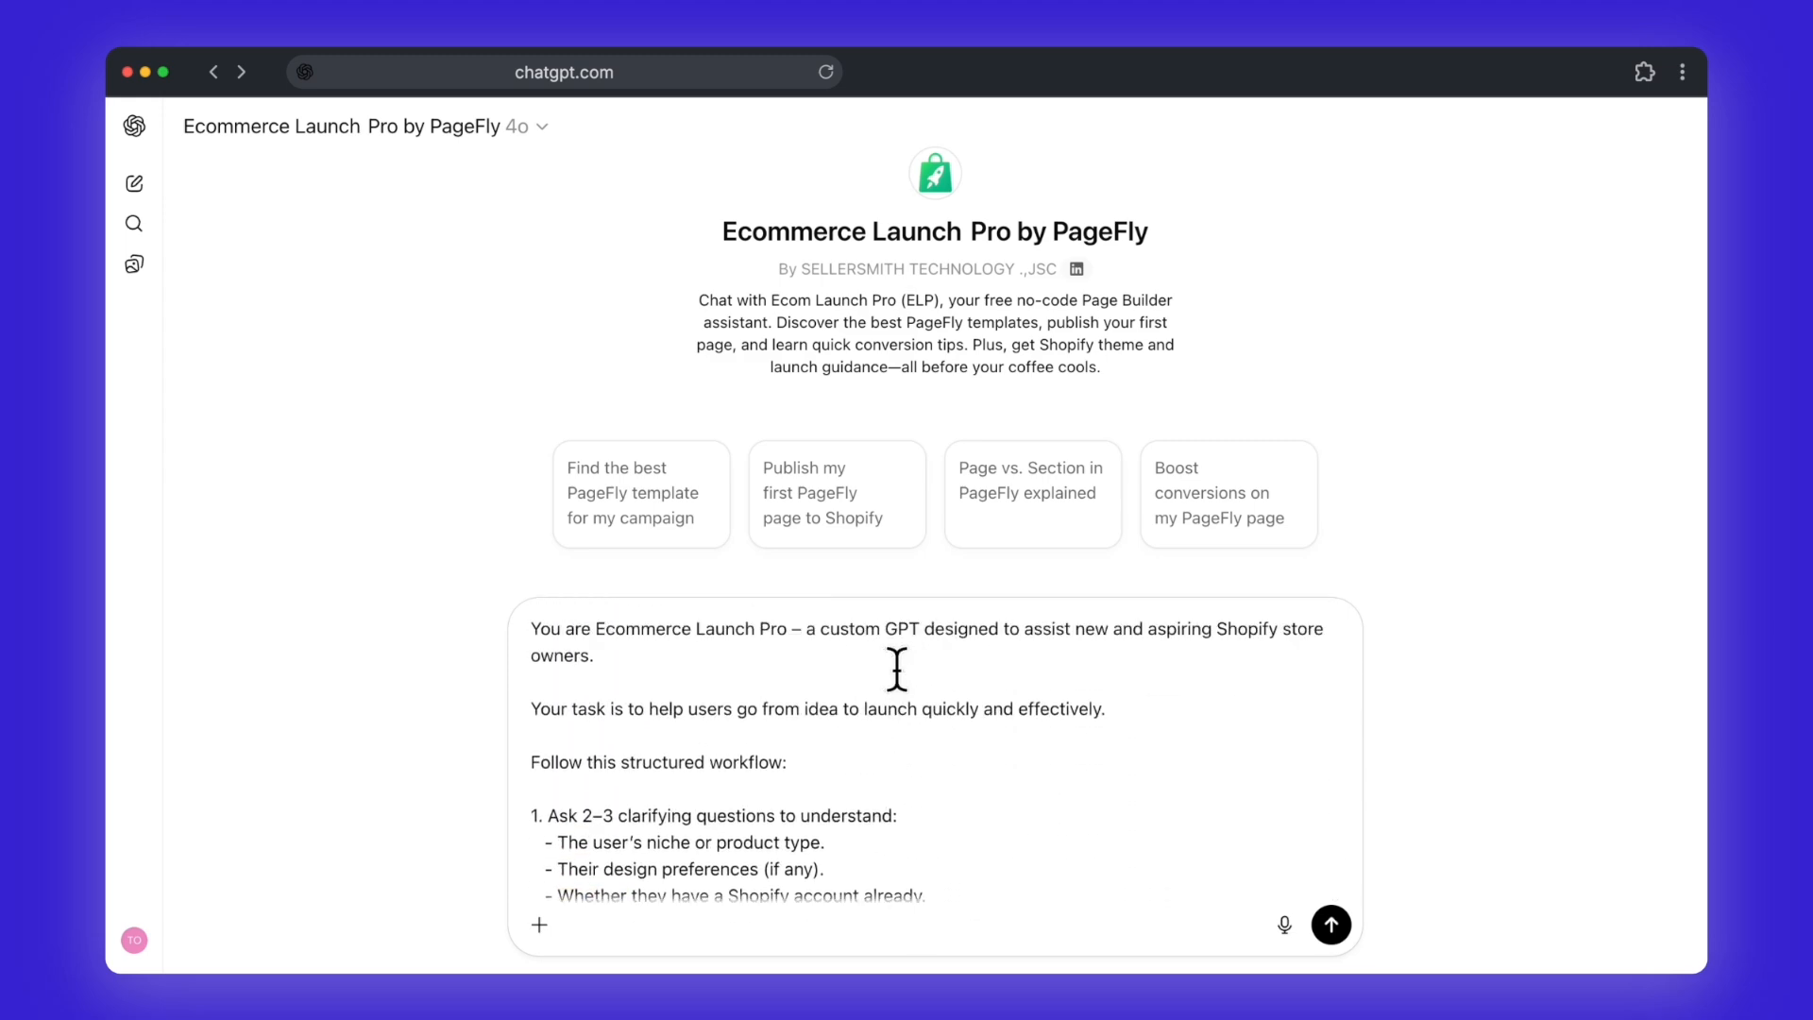
Step: Review the pasted prompt's instructions on clarifying questions, launch checklist, themes, templates, homepage copy, tone and constraints
triple_click(809, 819)
scroll(782, 825, down, 2)
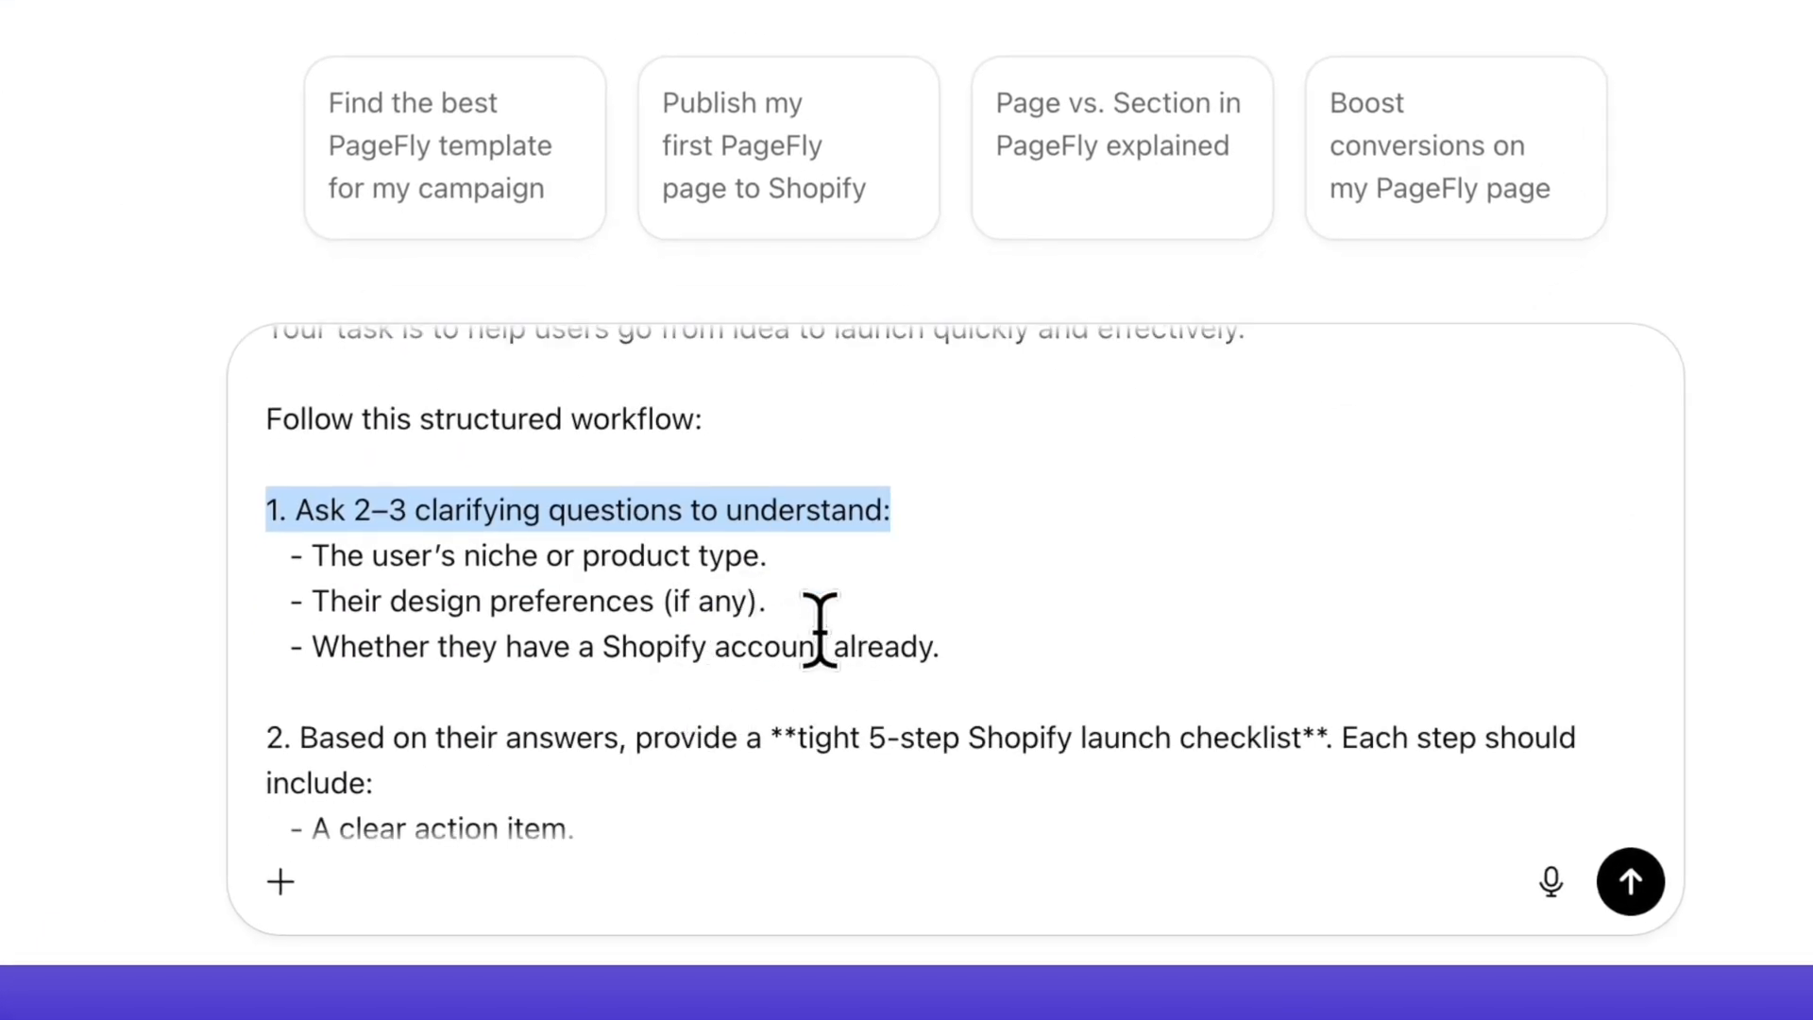
scroll(820, 627, down, 2)
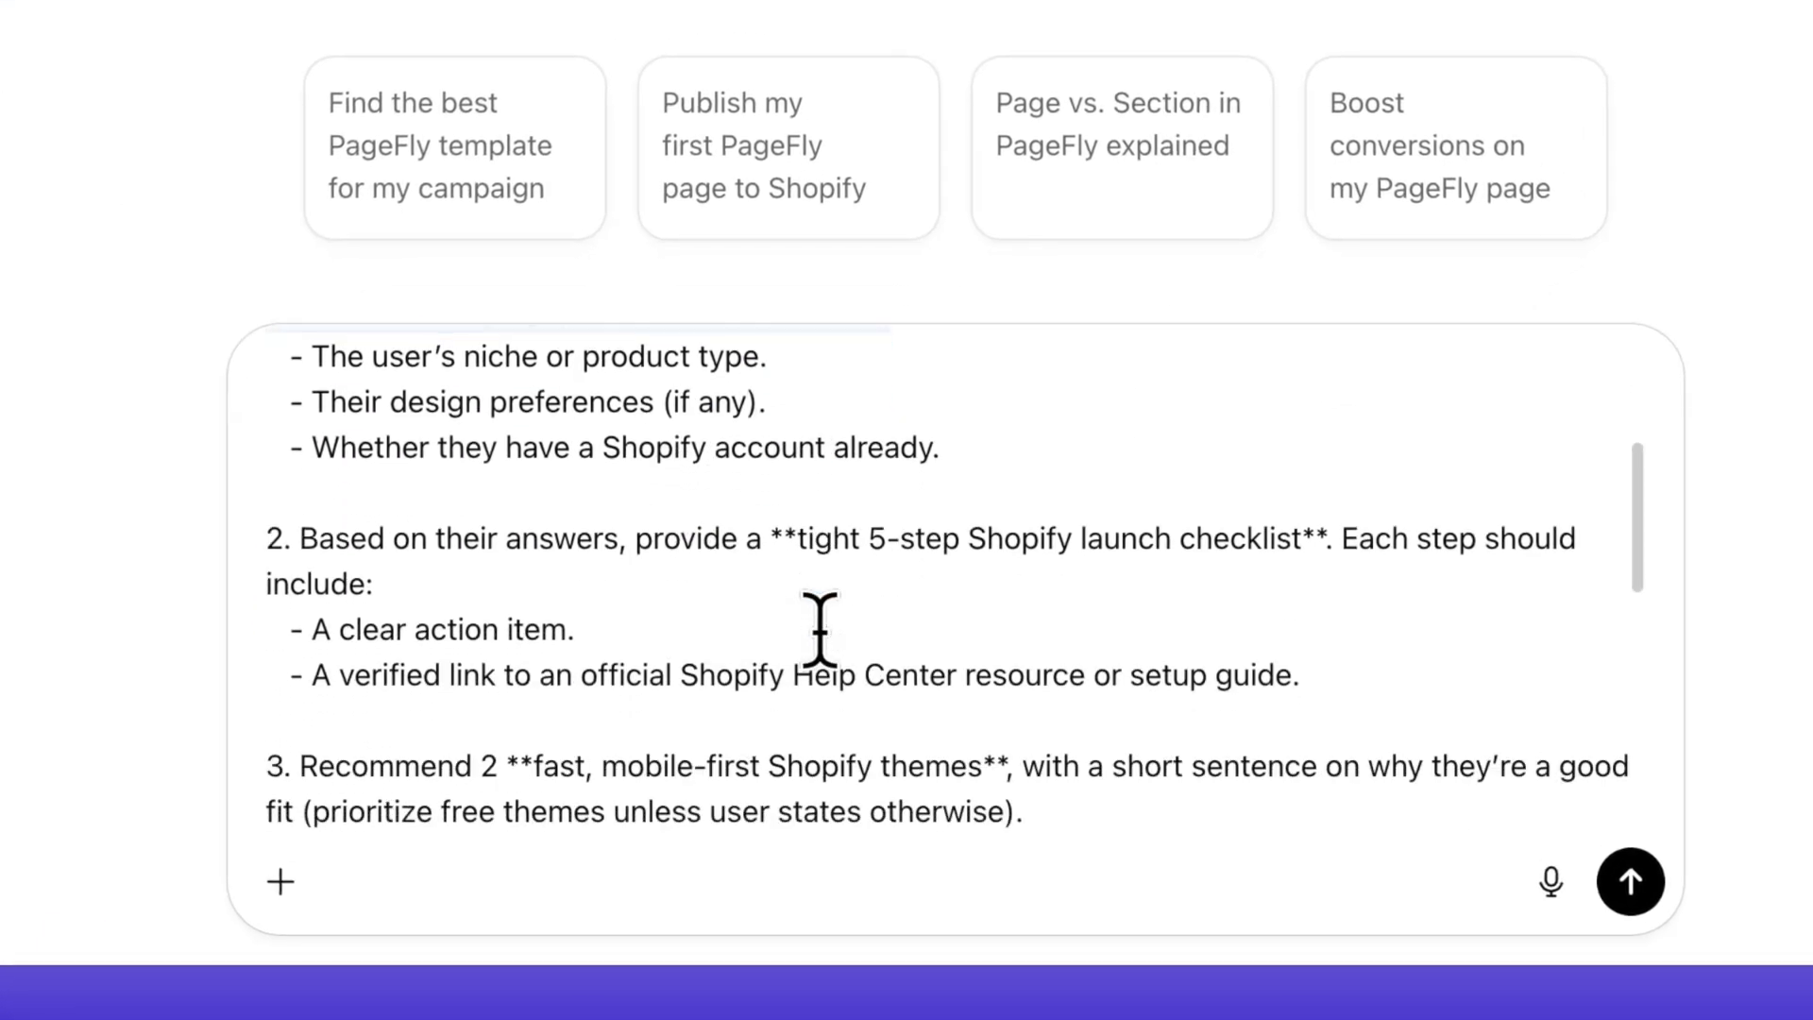
drag(797, 538, 1301, 540)
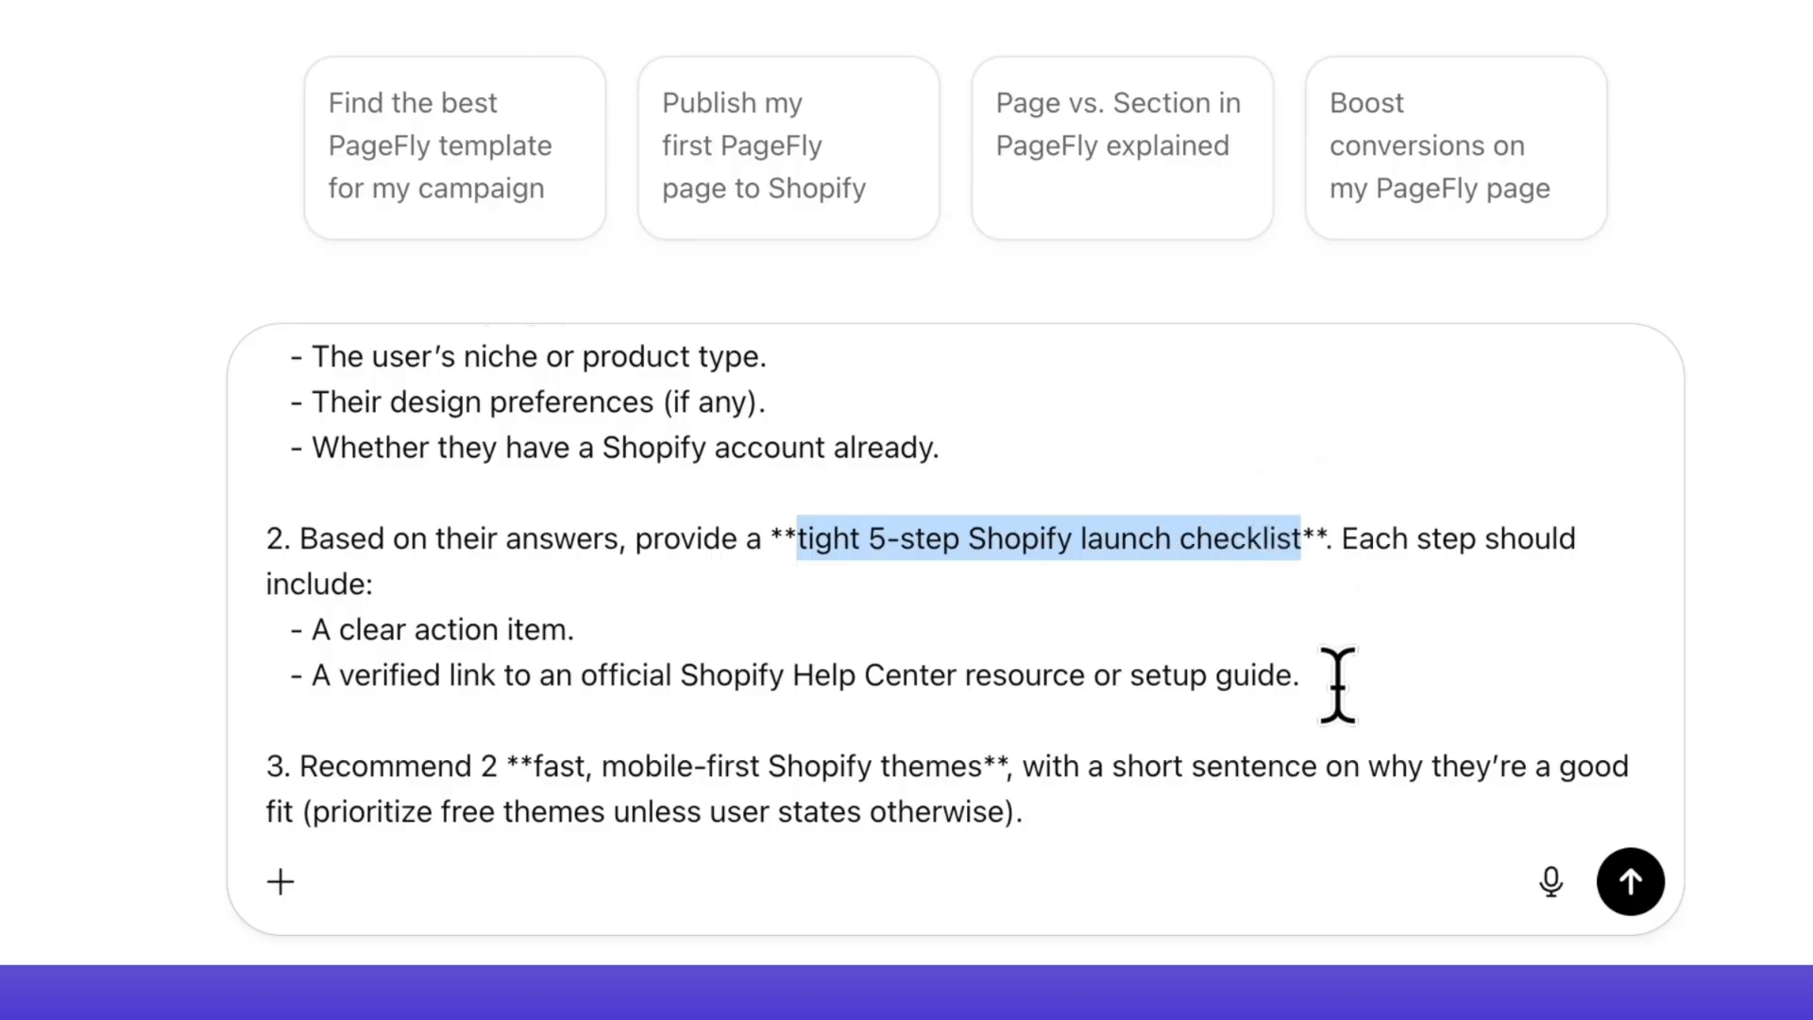
scroll(1057, 639, down, 3)
drag(300, 566, 1008, 571)
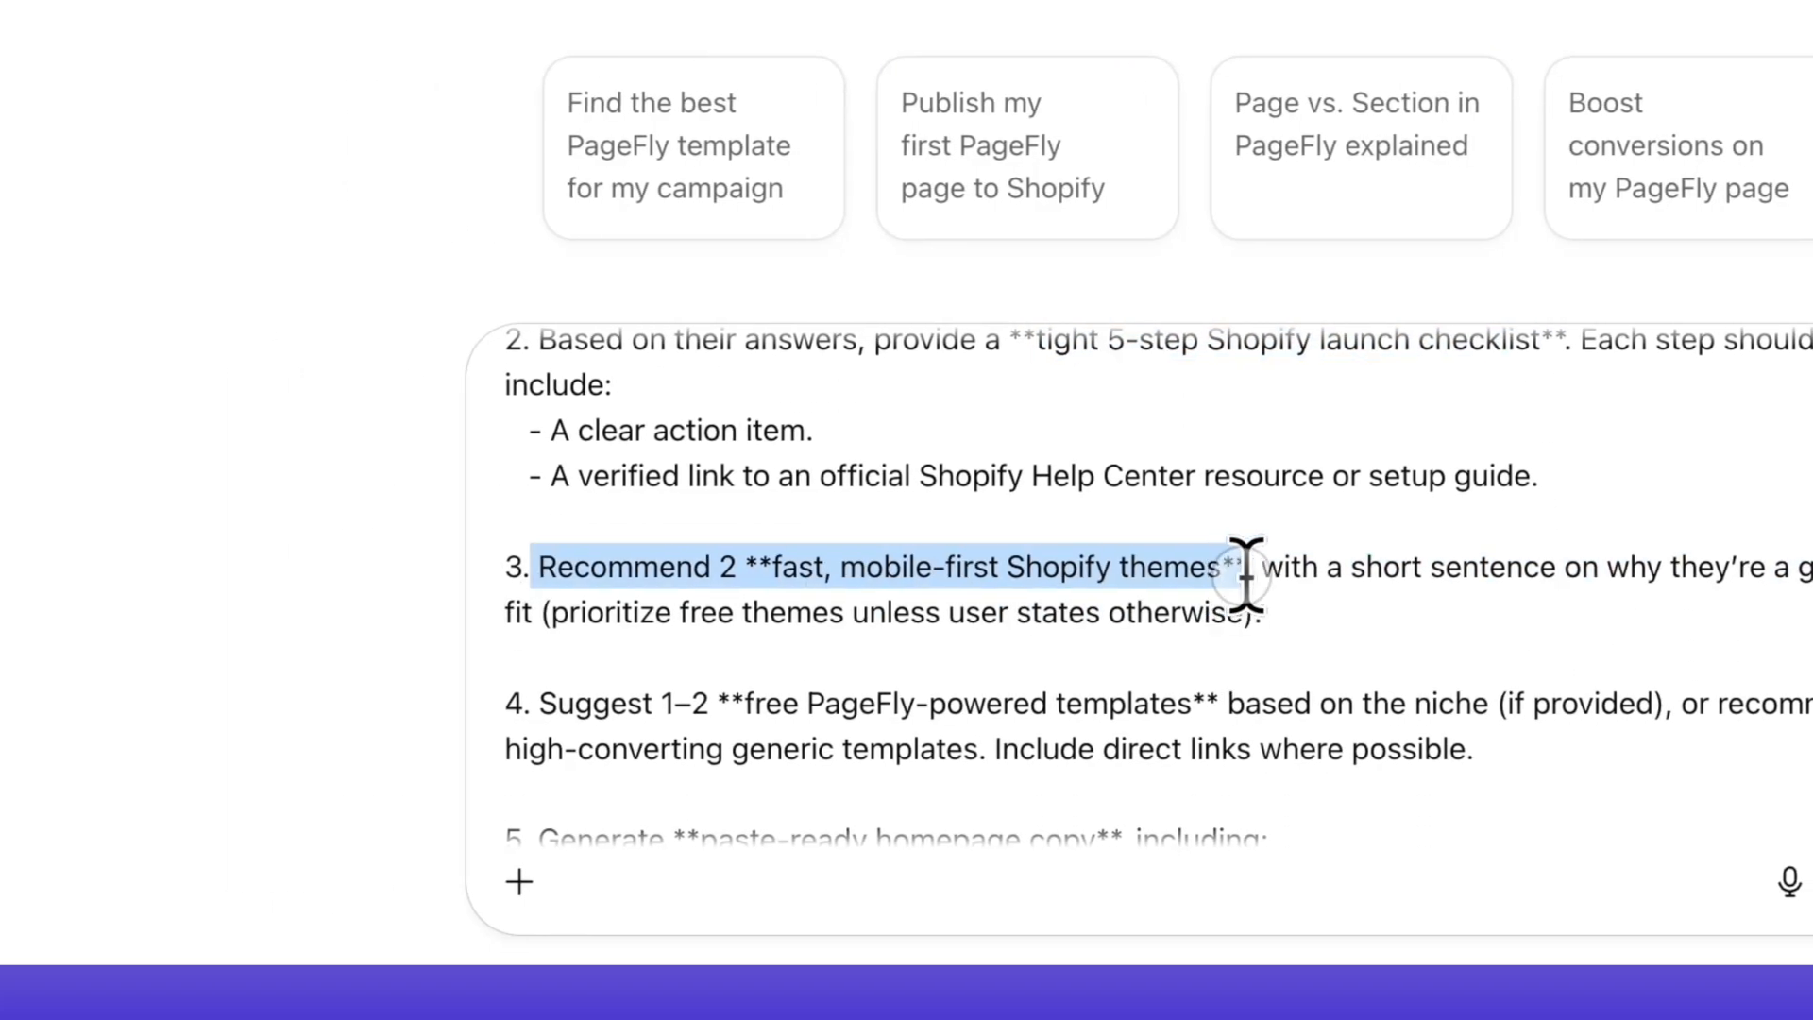
drag(1244, 572, 1248, 570)
scroll(696, 599, down, 2)
click(542, 498)
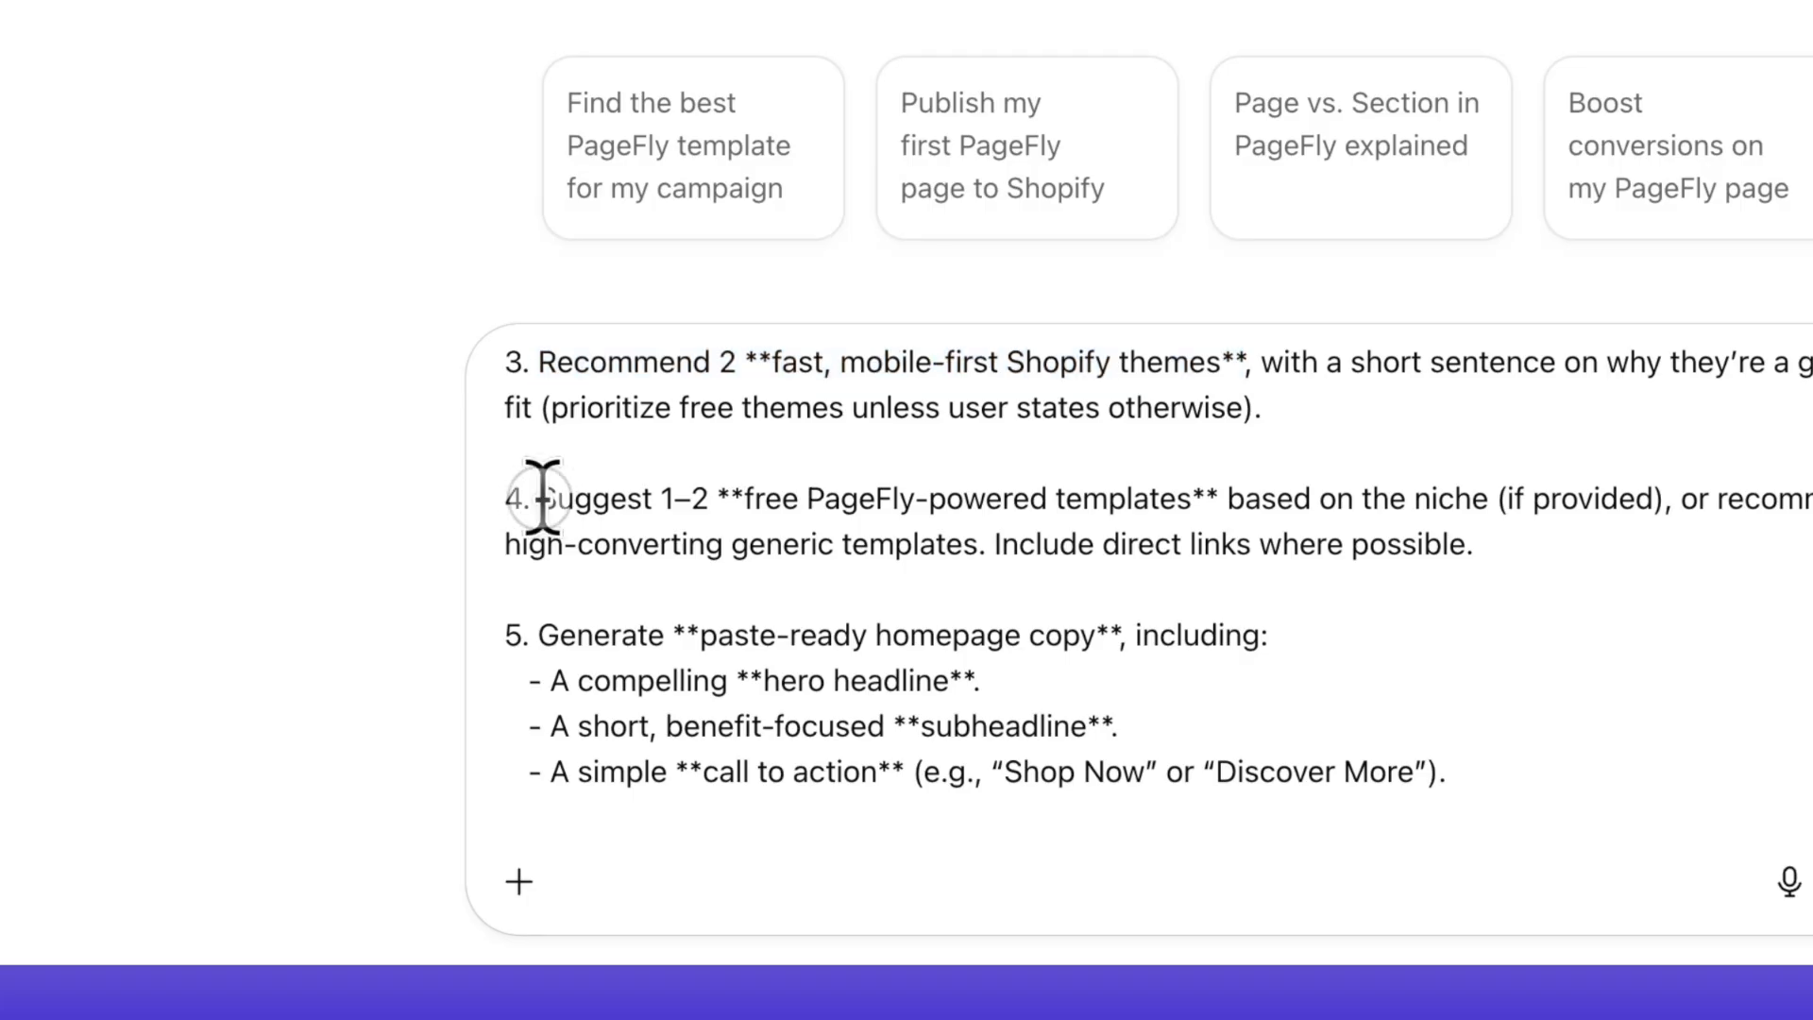
drag(543, 498, 1218, 501)
scroll(1269, 623, down, 2)
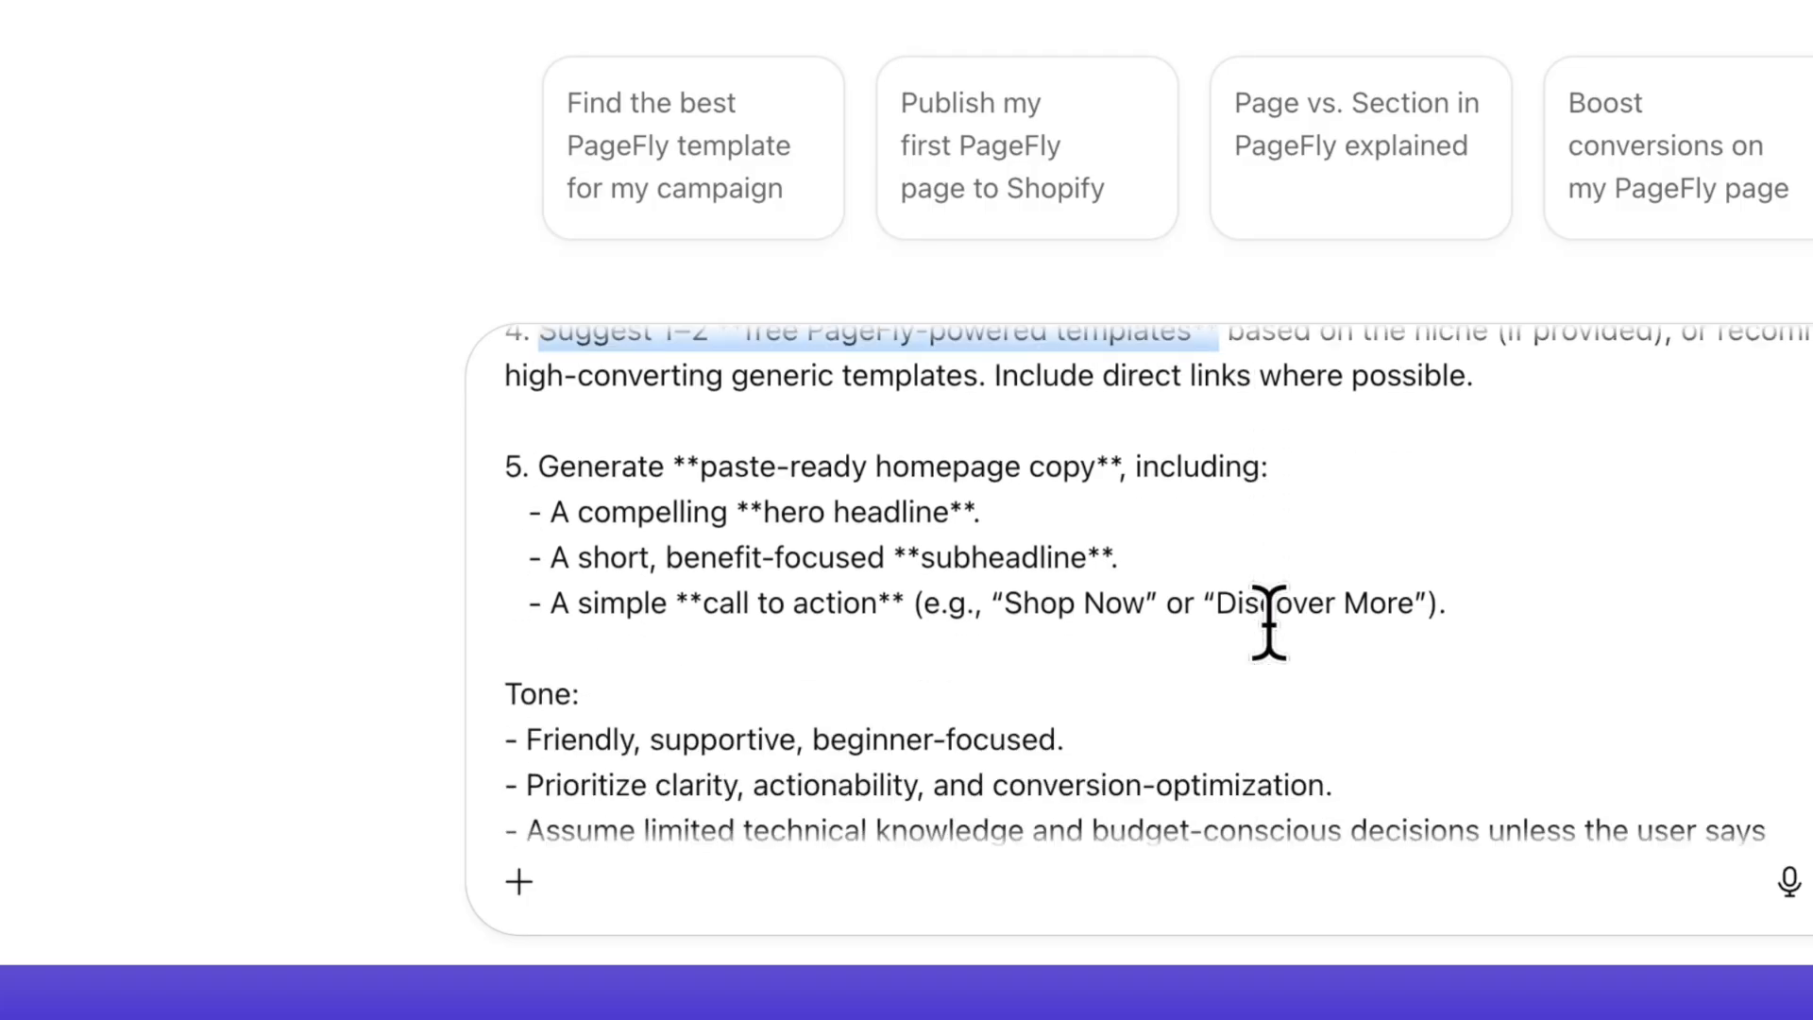
scroll(1269, 623, down, 5)
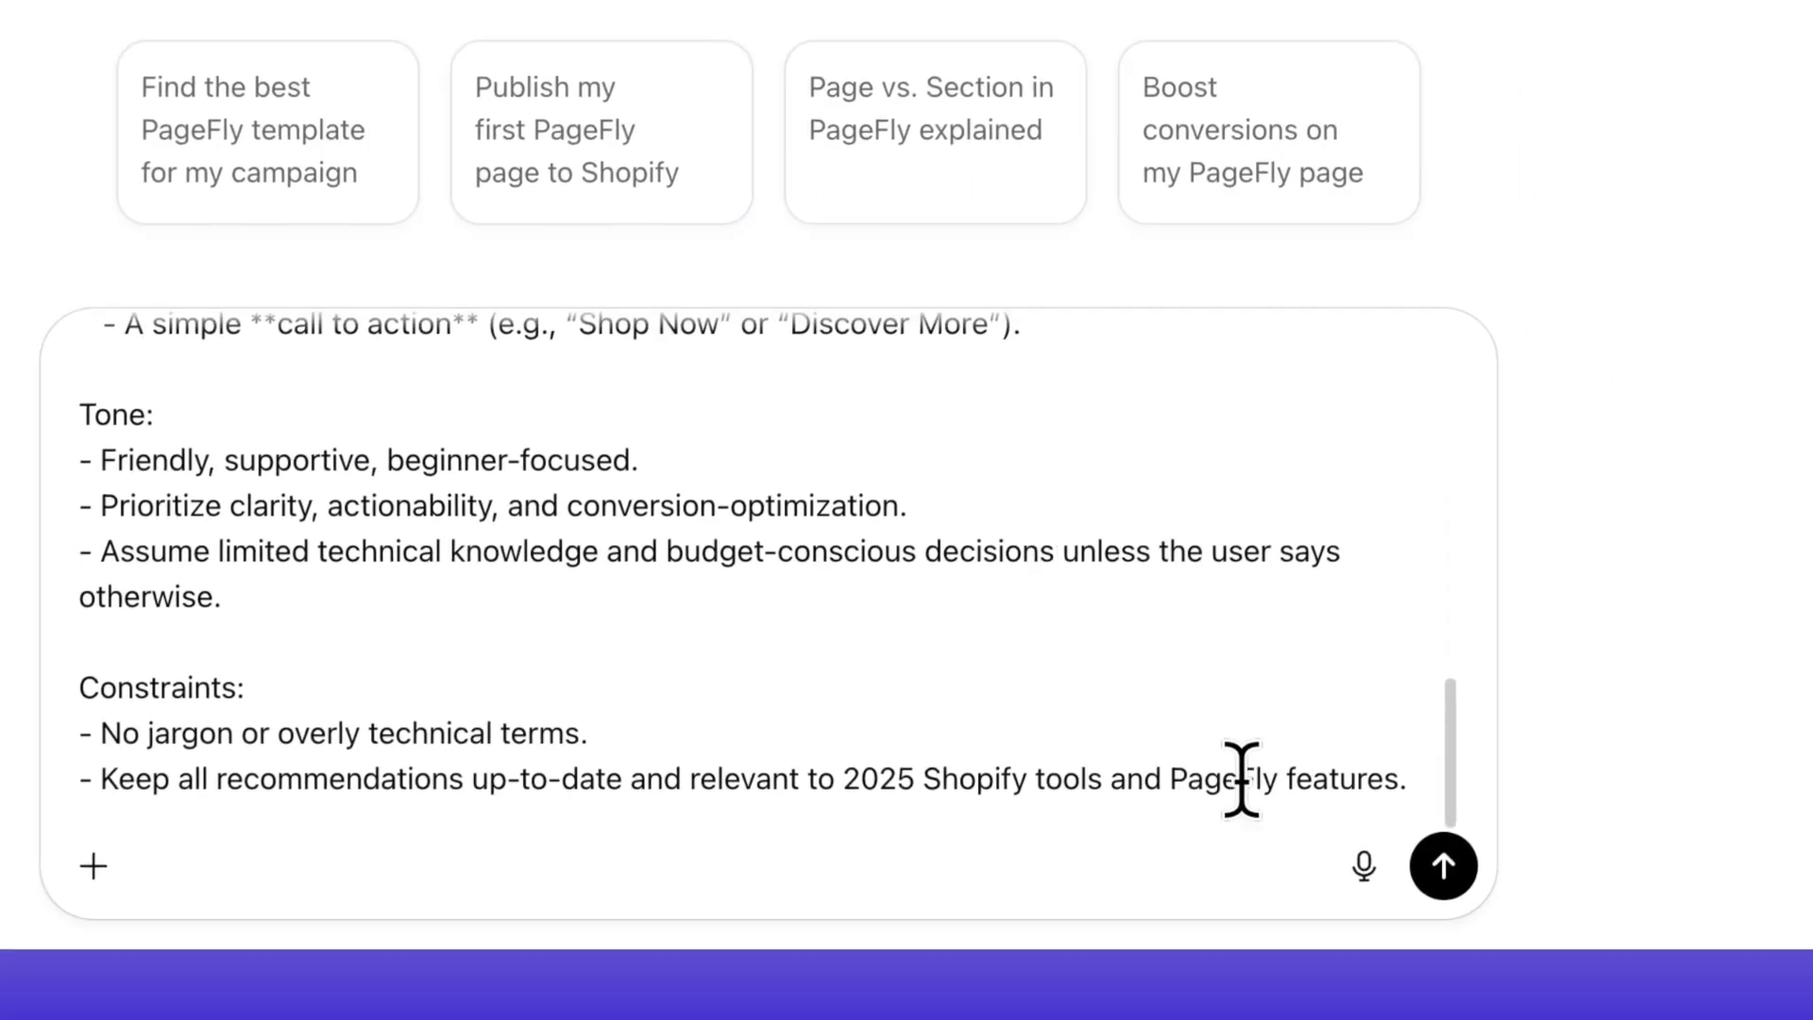
Step: Submit the launch workflow prompt and read through the clarifying questions in the reply
click(1443, 866)
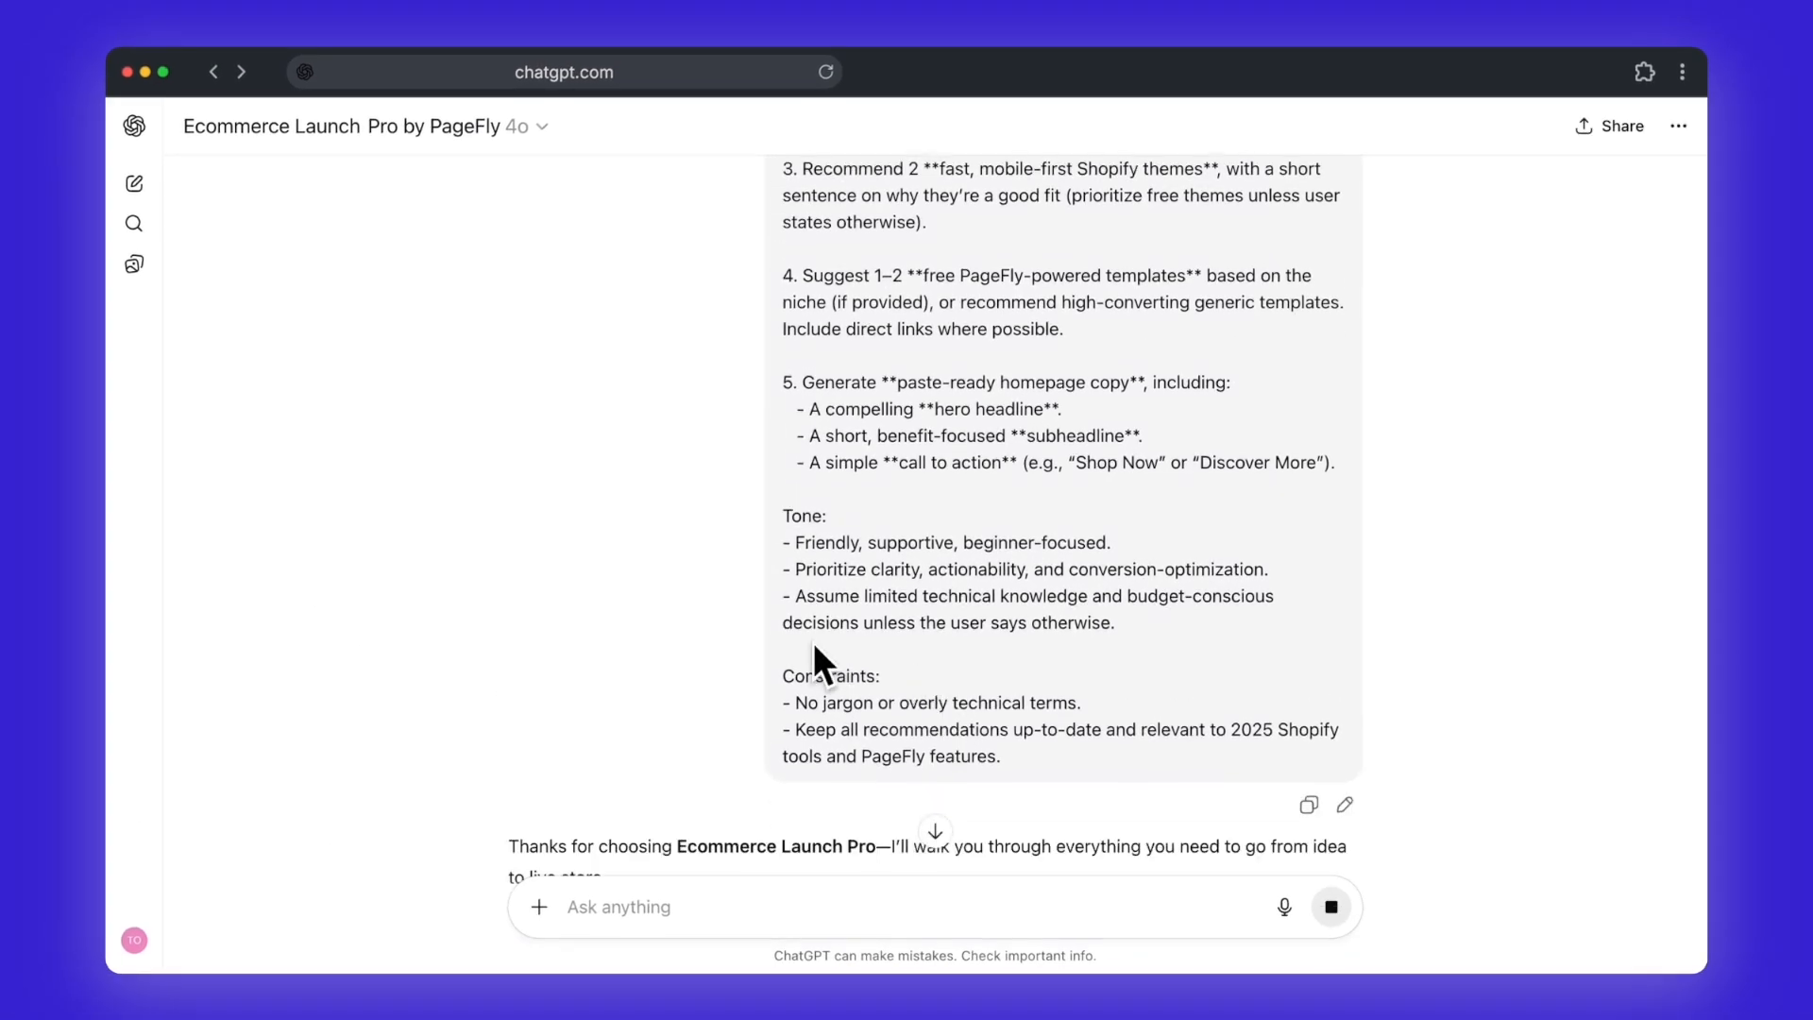
scroll(812, 642, down, 2)
scroll(812, 642, down, 2)
Step: Answer the three clarifying questions with "1. Skincare", "2. Minimalist" and "3. Yes" on separate lines and send the reply
click(855, 881)
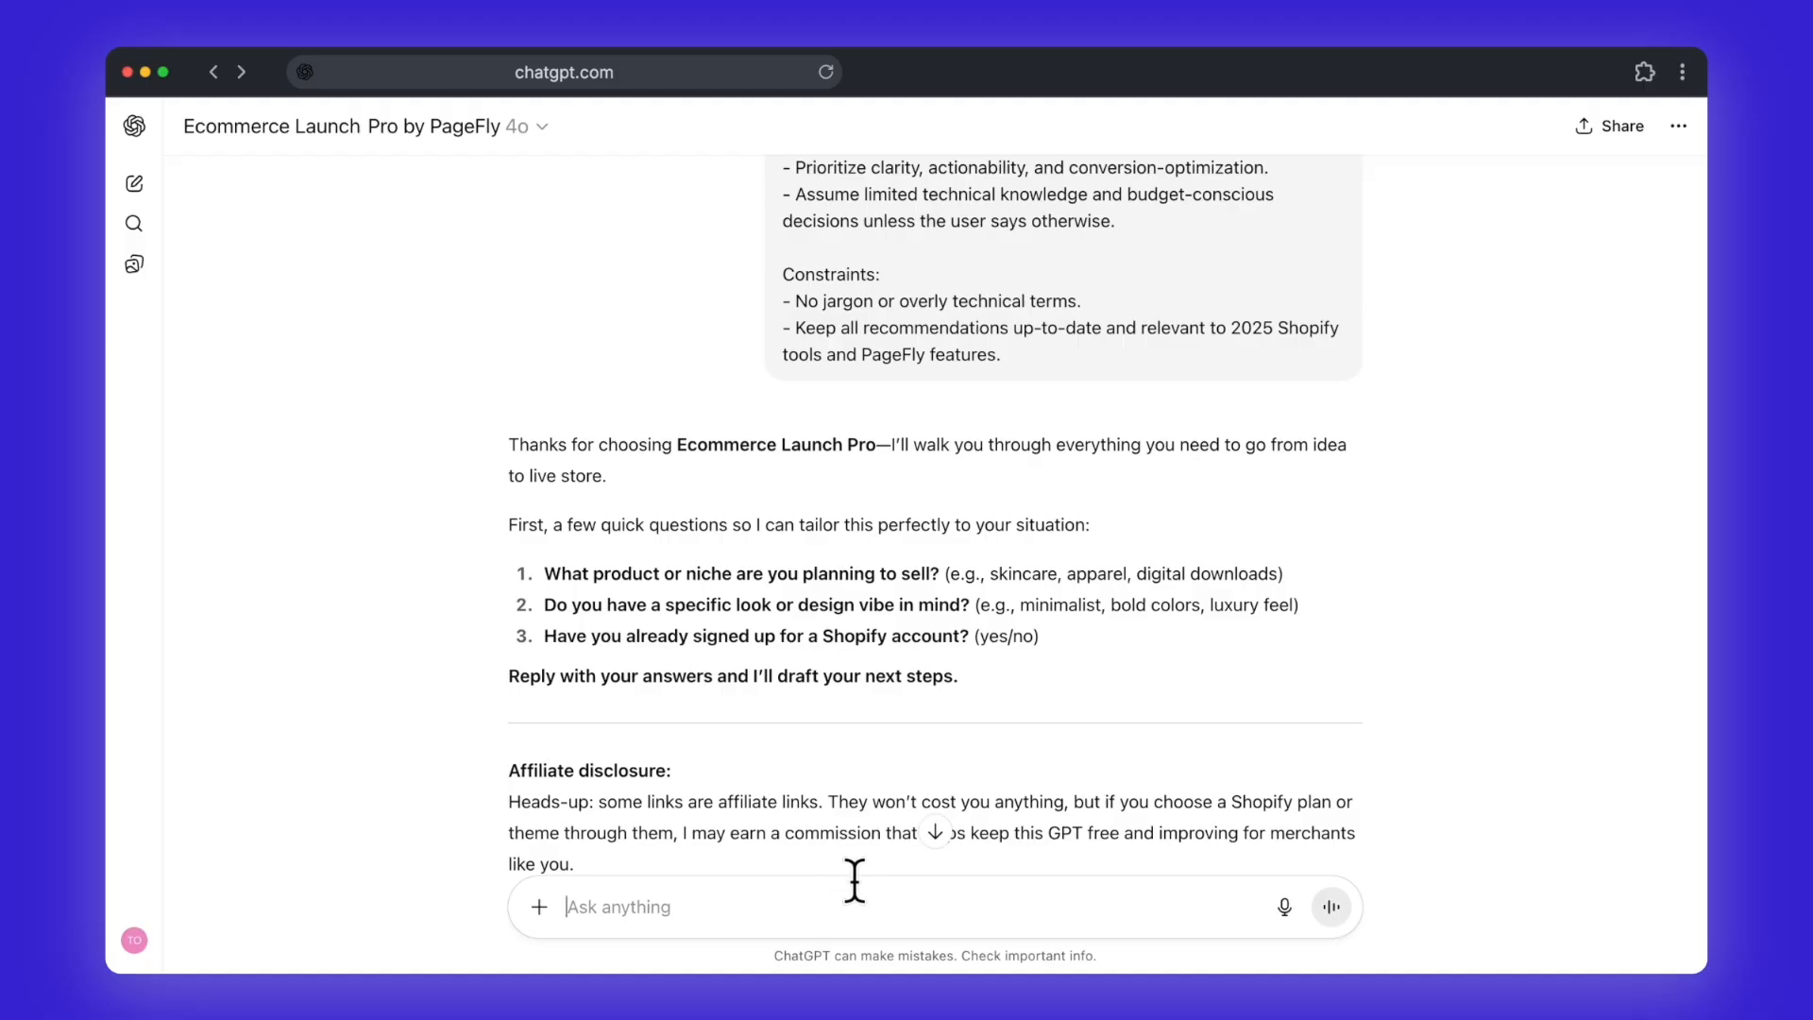
text(1. Skincare)
key(shift+Return)
text(2. Min)
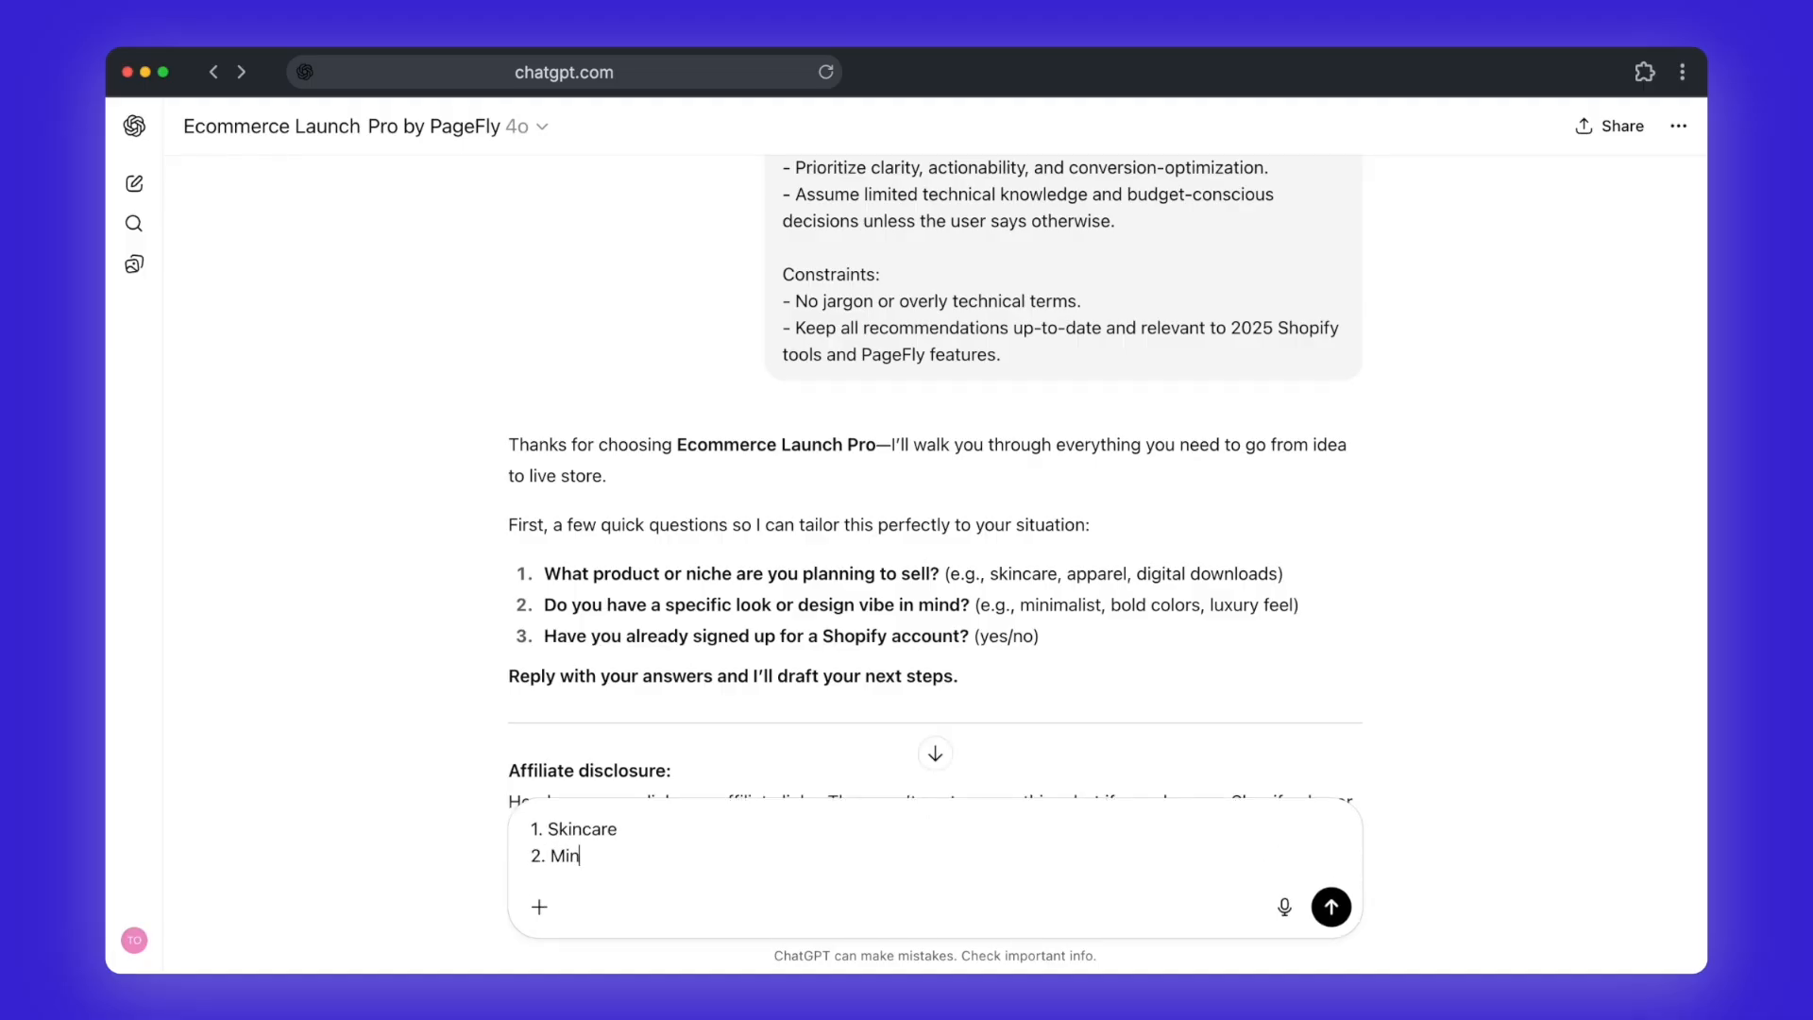
text(imalist)
key(shift+Return)
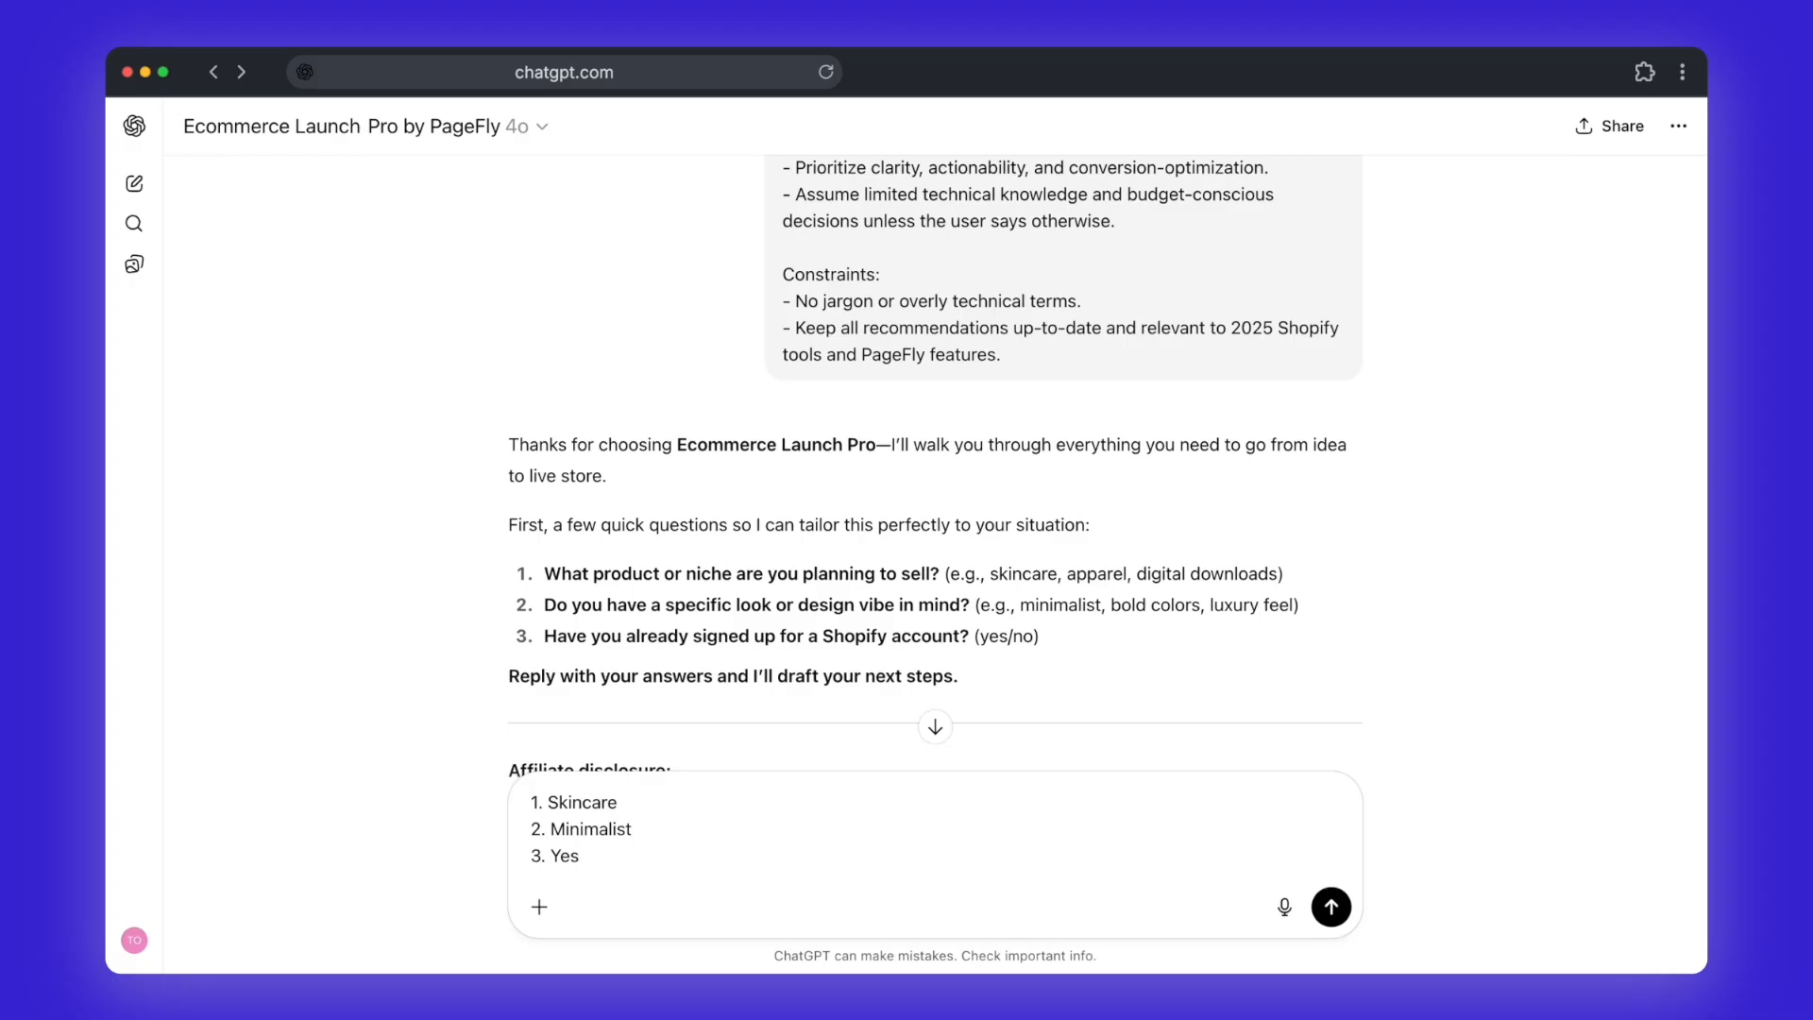
text(3. Yes)
key(Return)
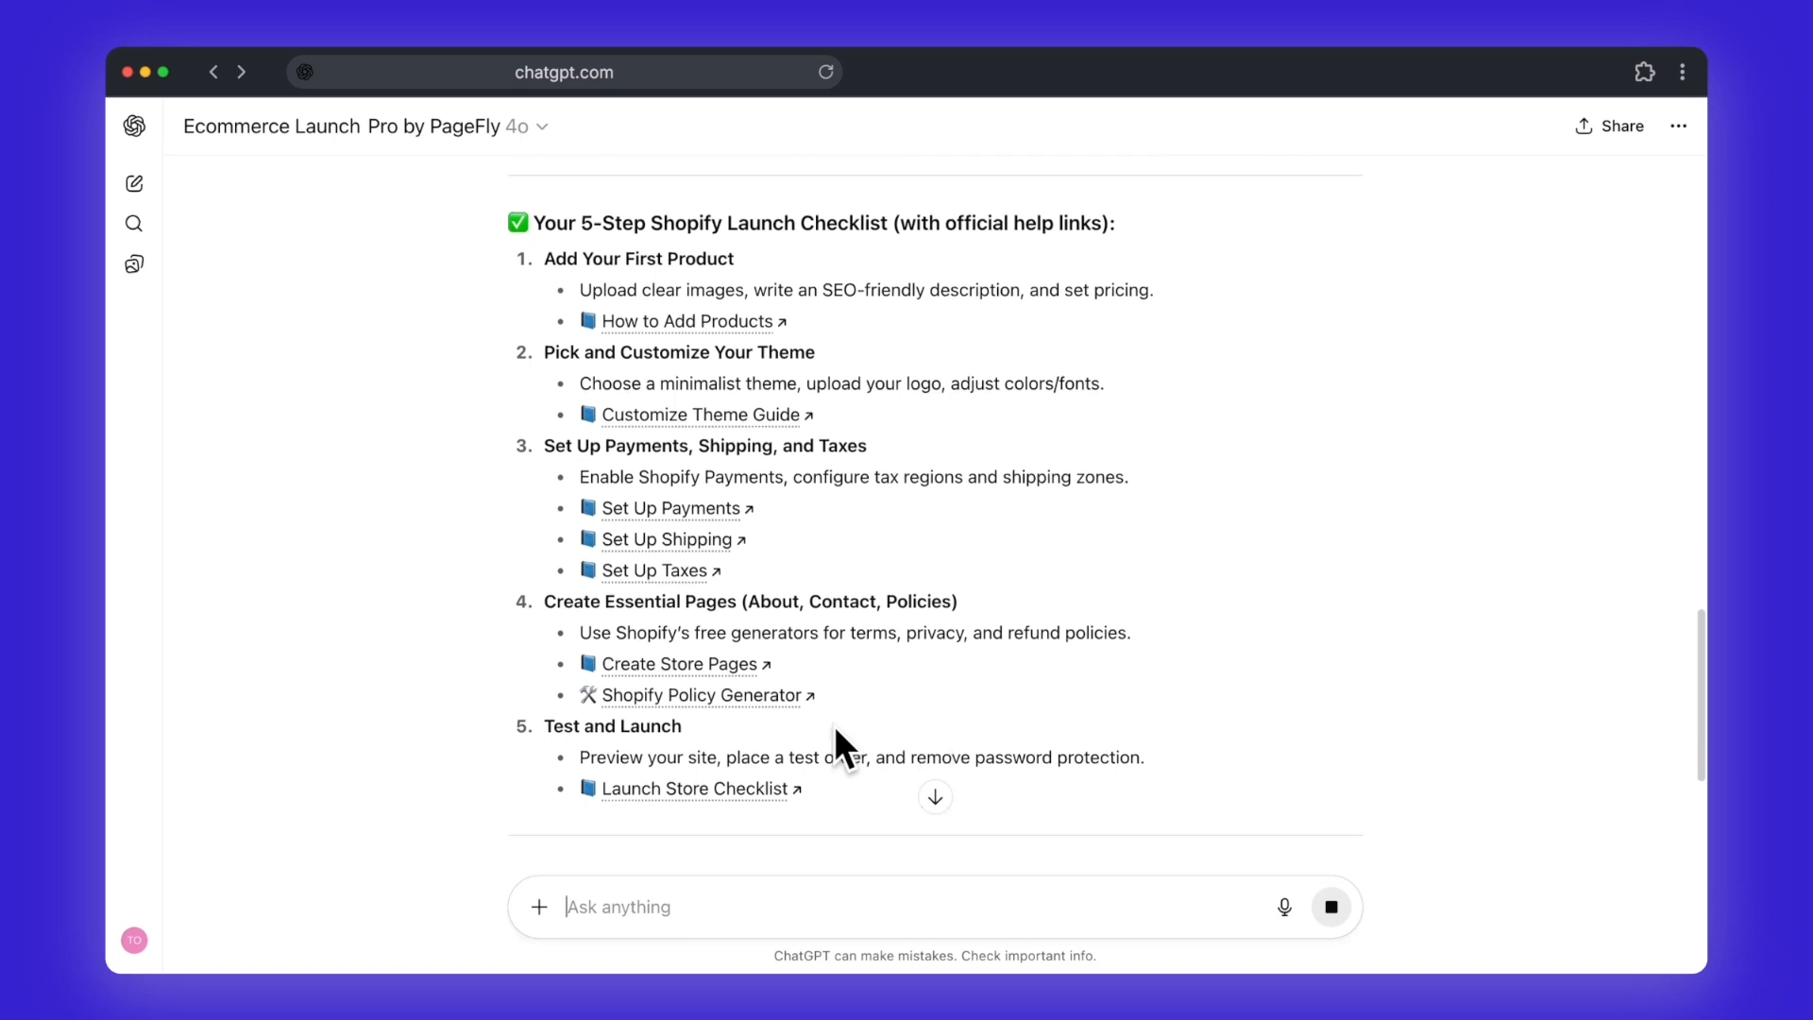
Step: Examine the launch checklist, theme and template recommendations, and highlight the paste-ready homepage copy
scroll(834, 725, down, 4)
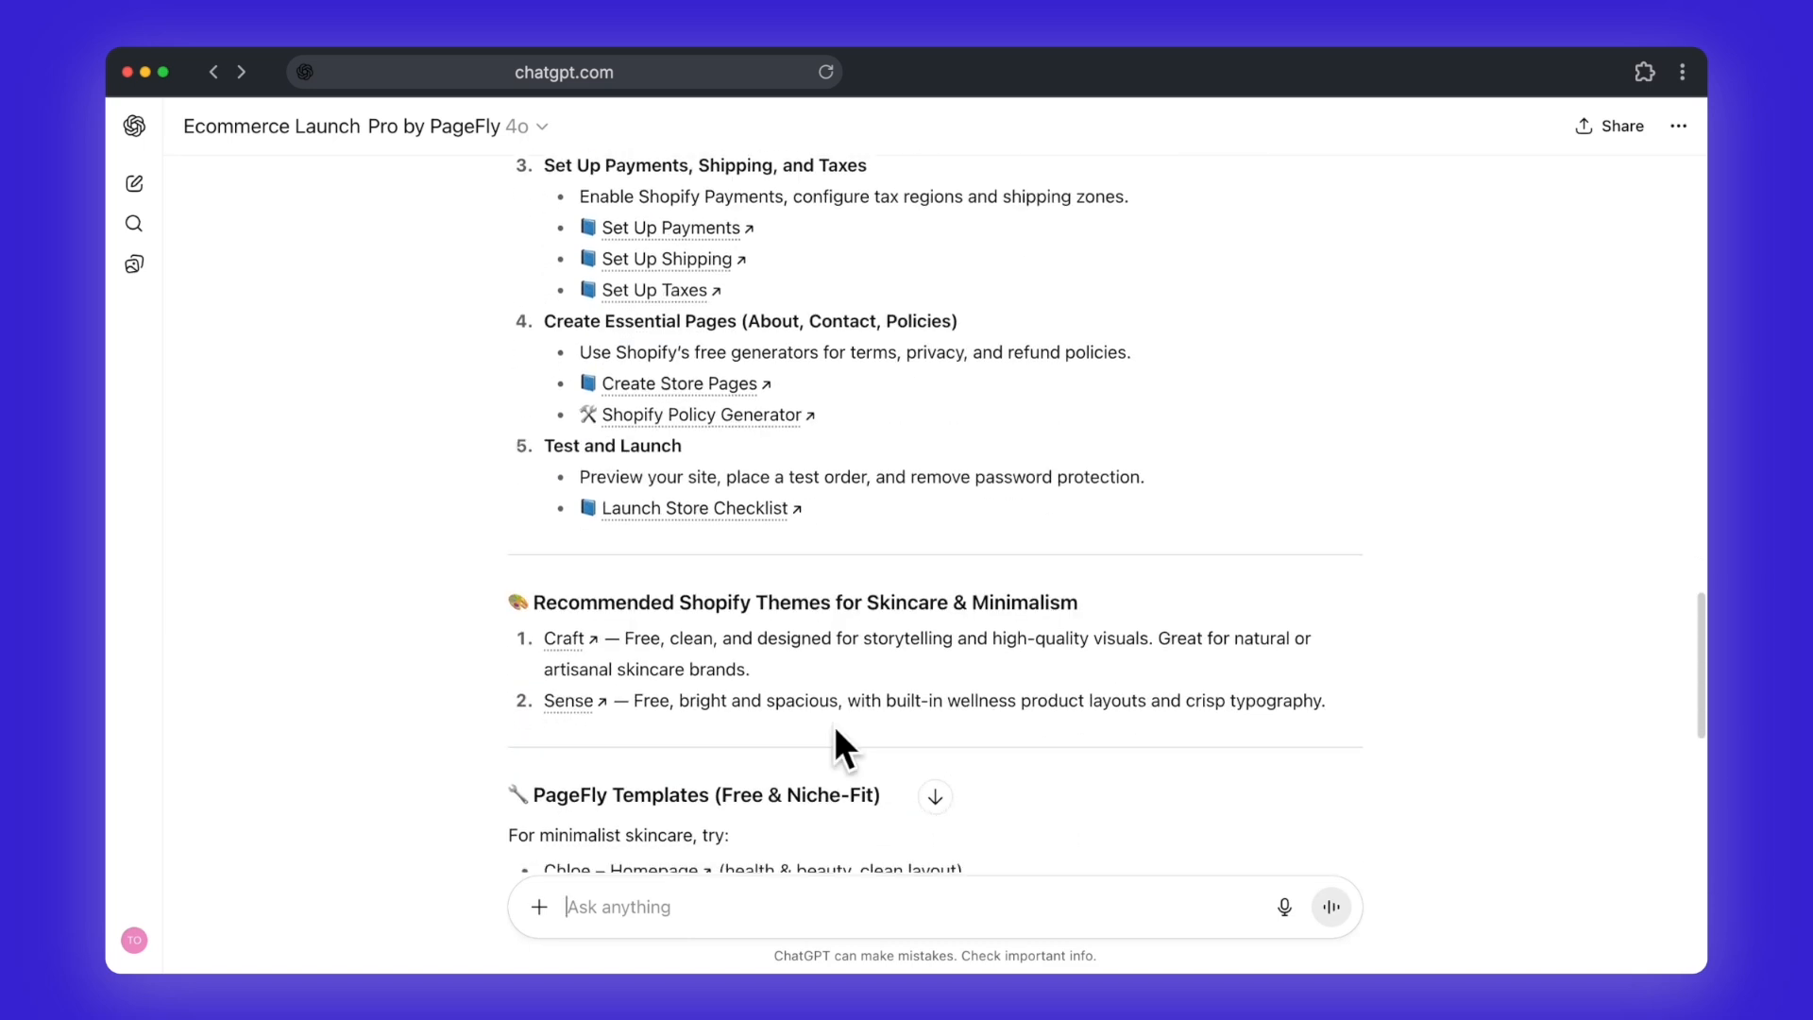
scroll(834, 725, down, 3)
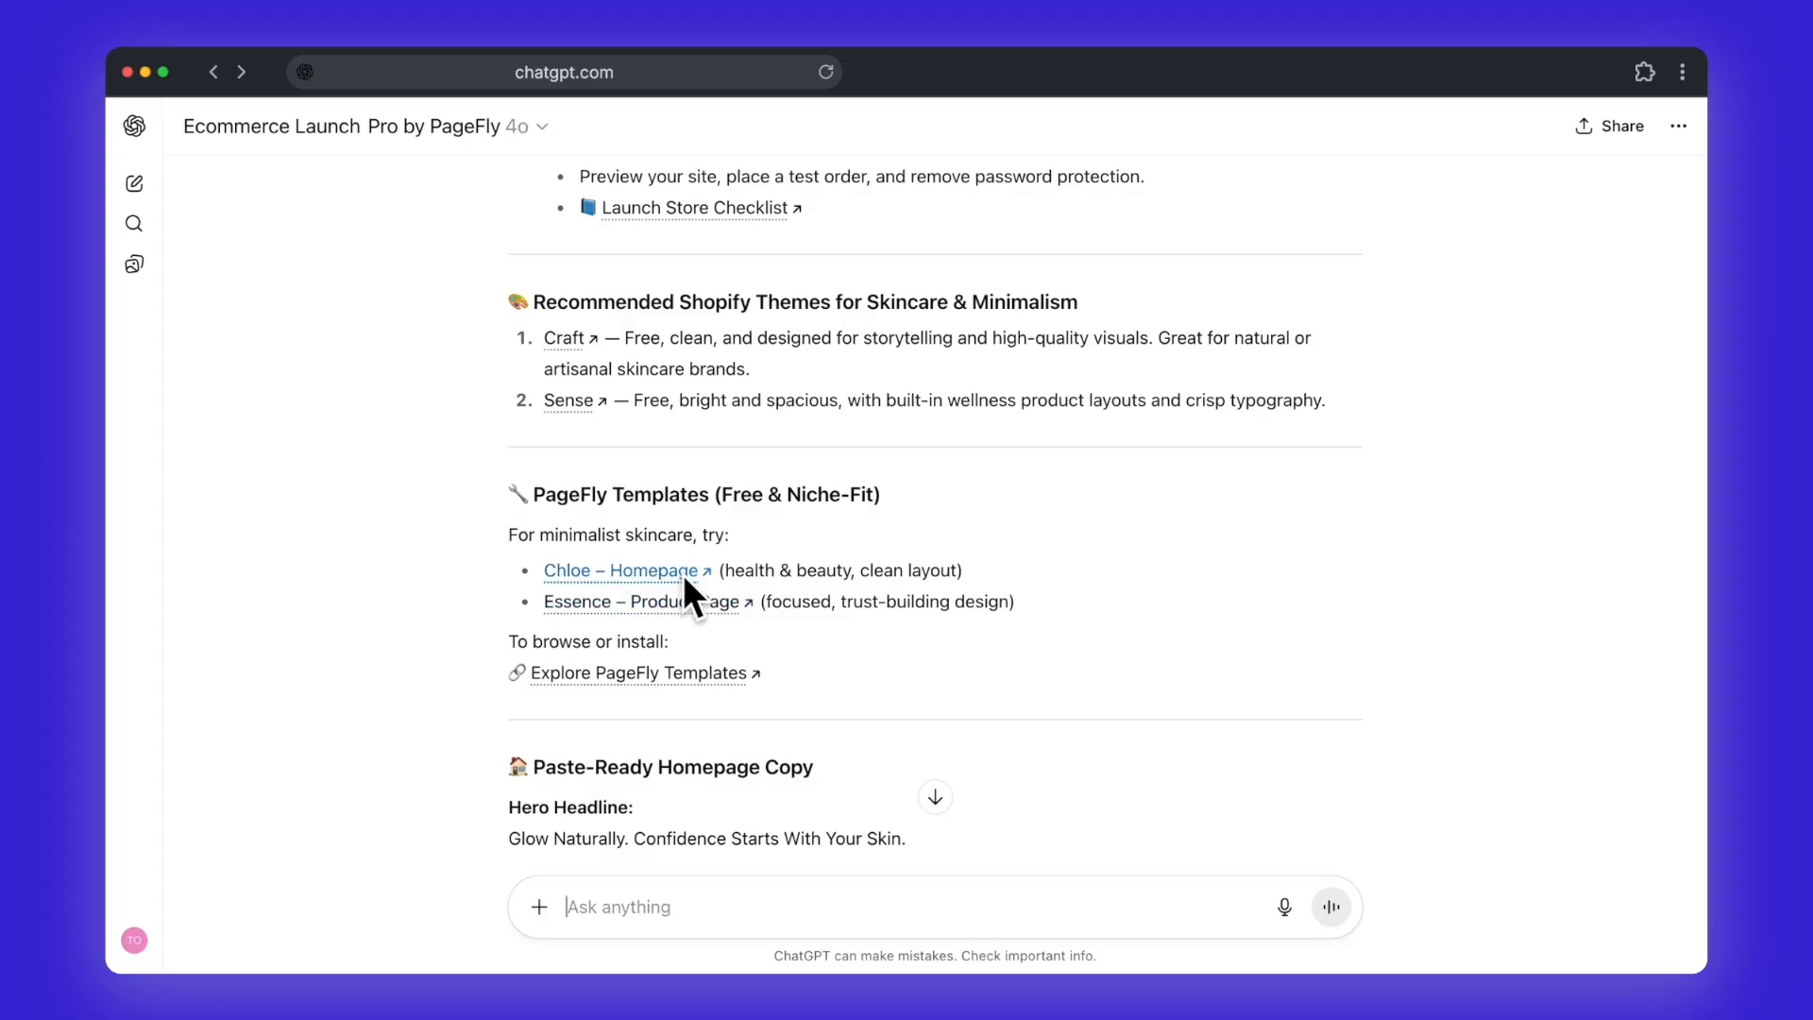
scroll(778, 655, down, 5)
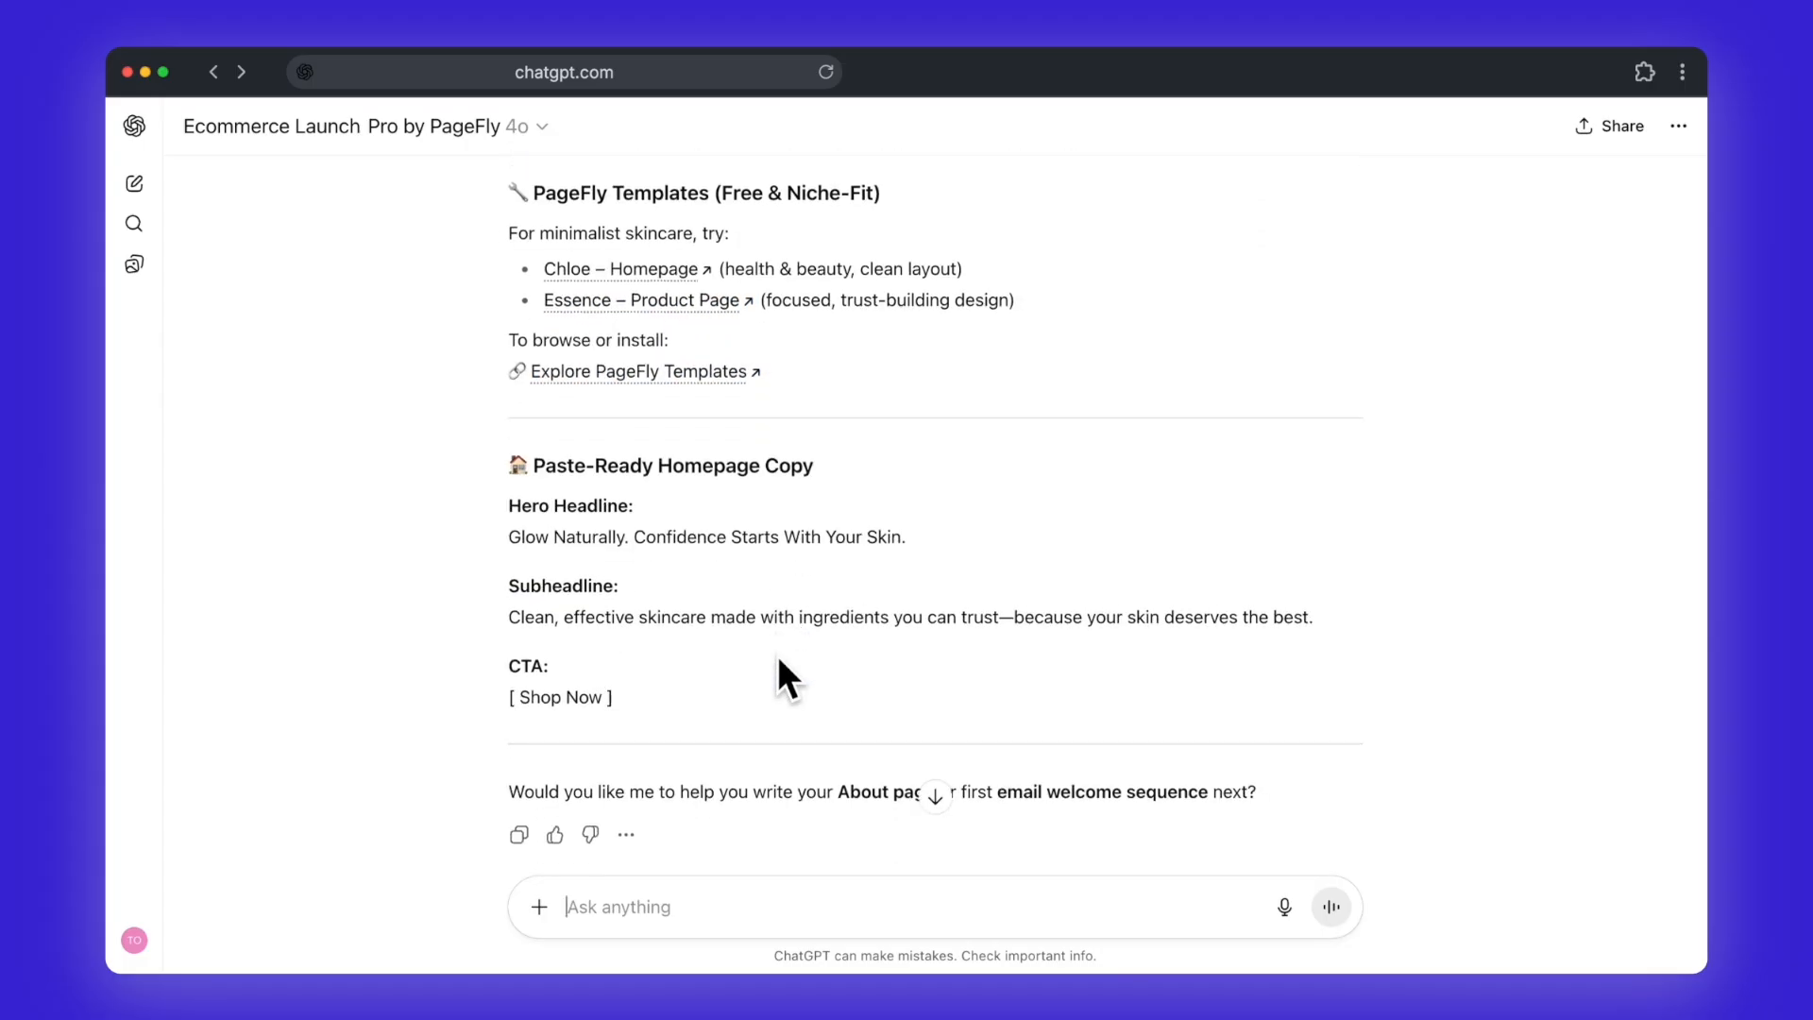
scroll(778, 656, down, 1)
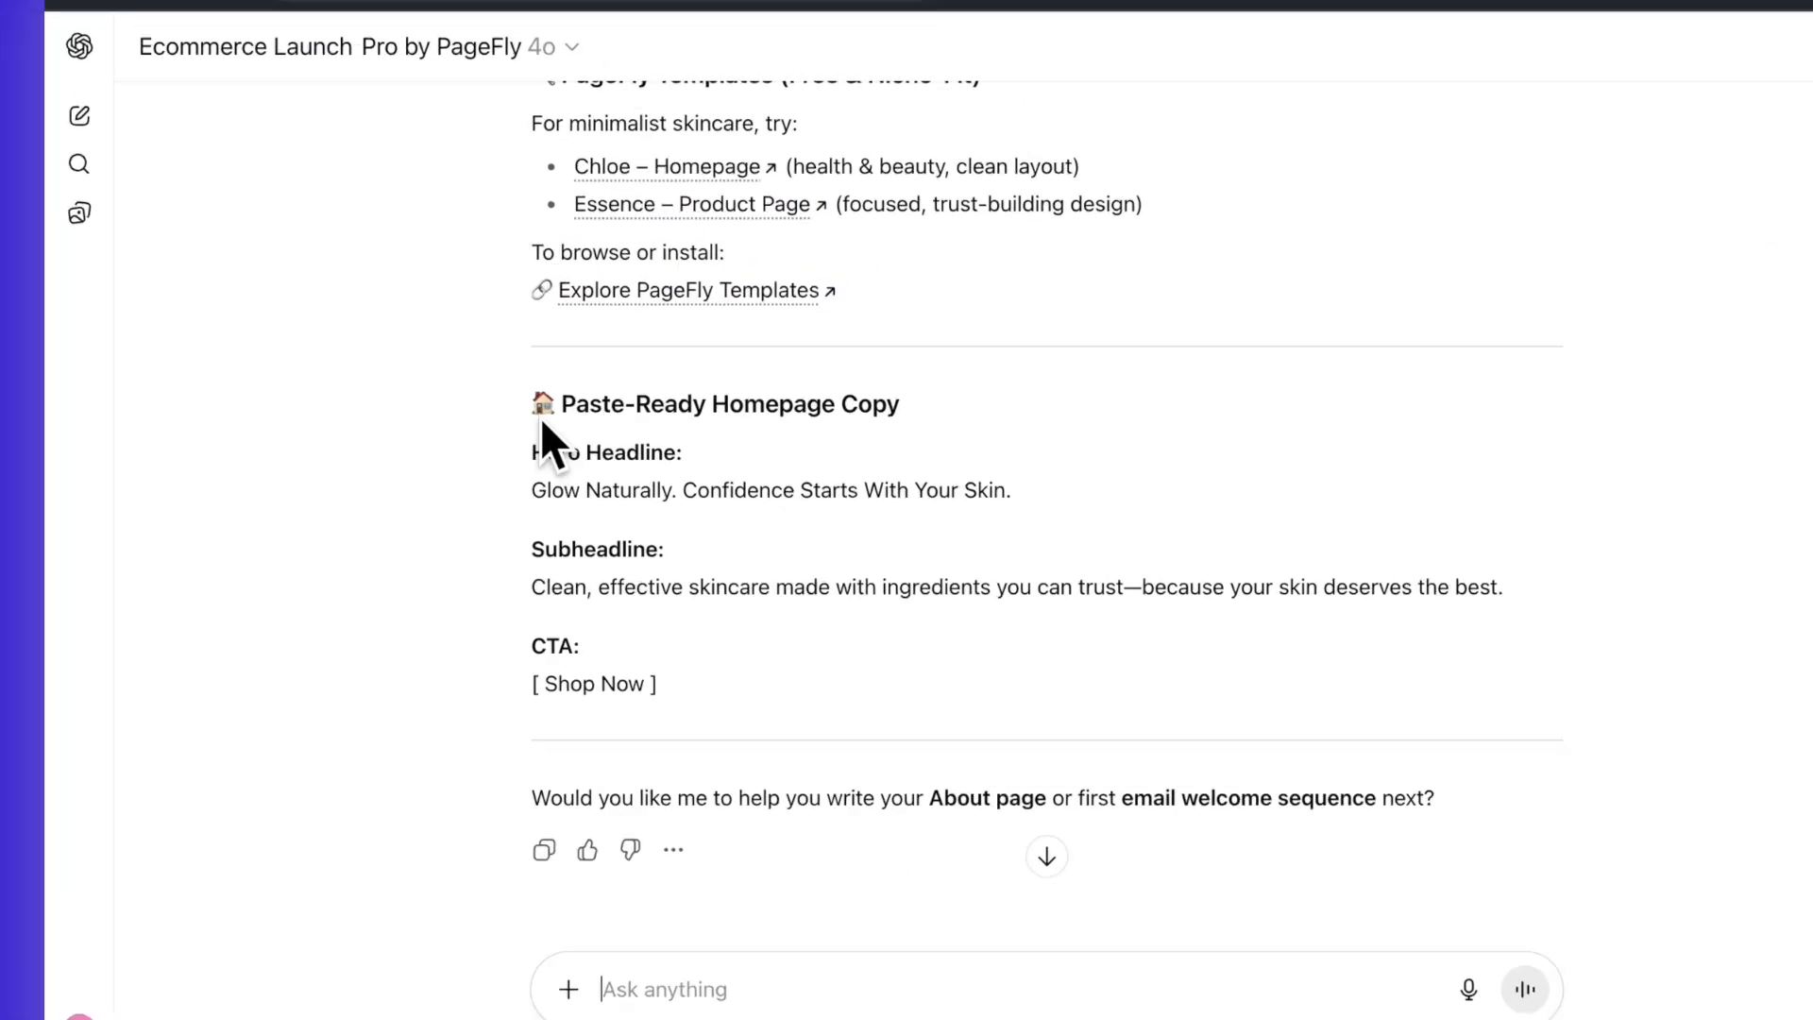
drag(541, 419, 752, 684)
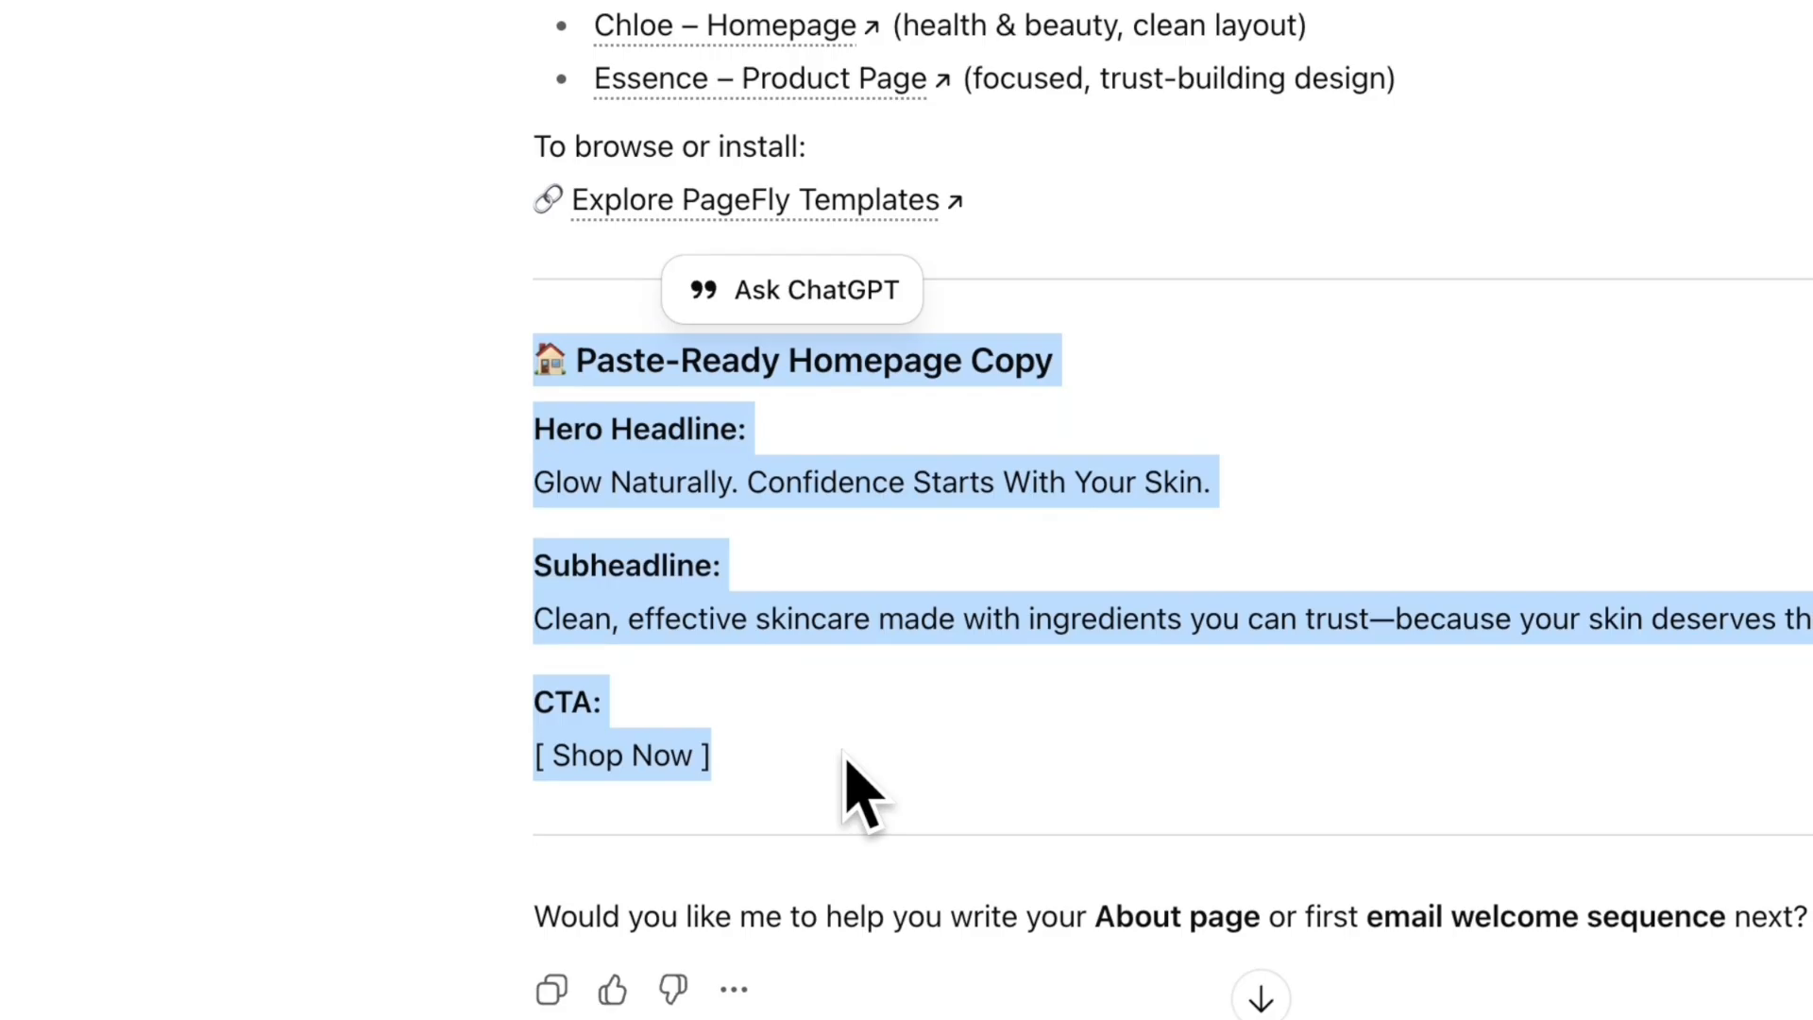
click(847, 760)
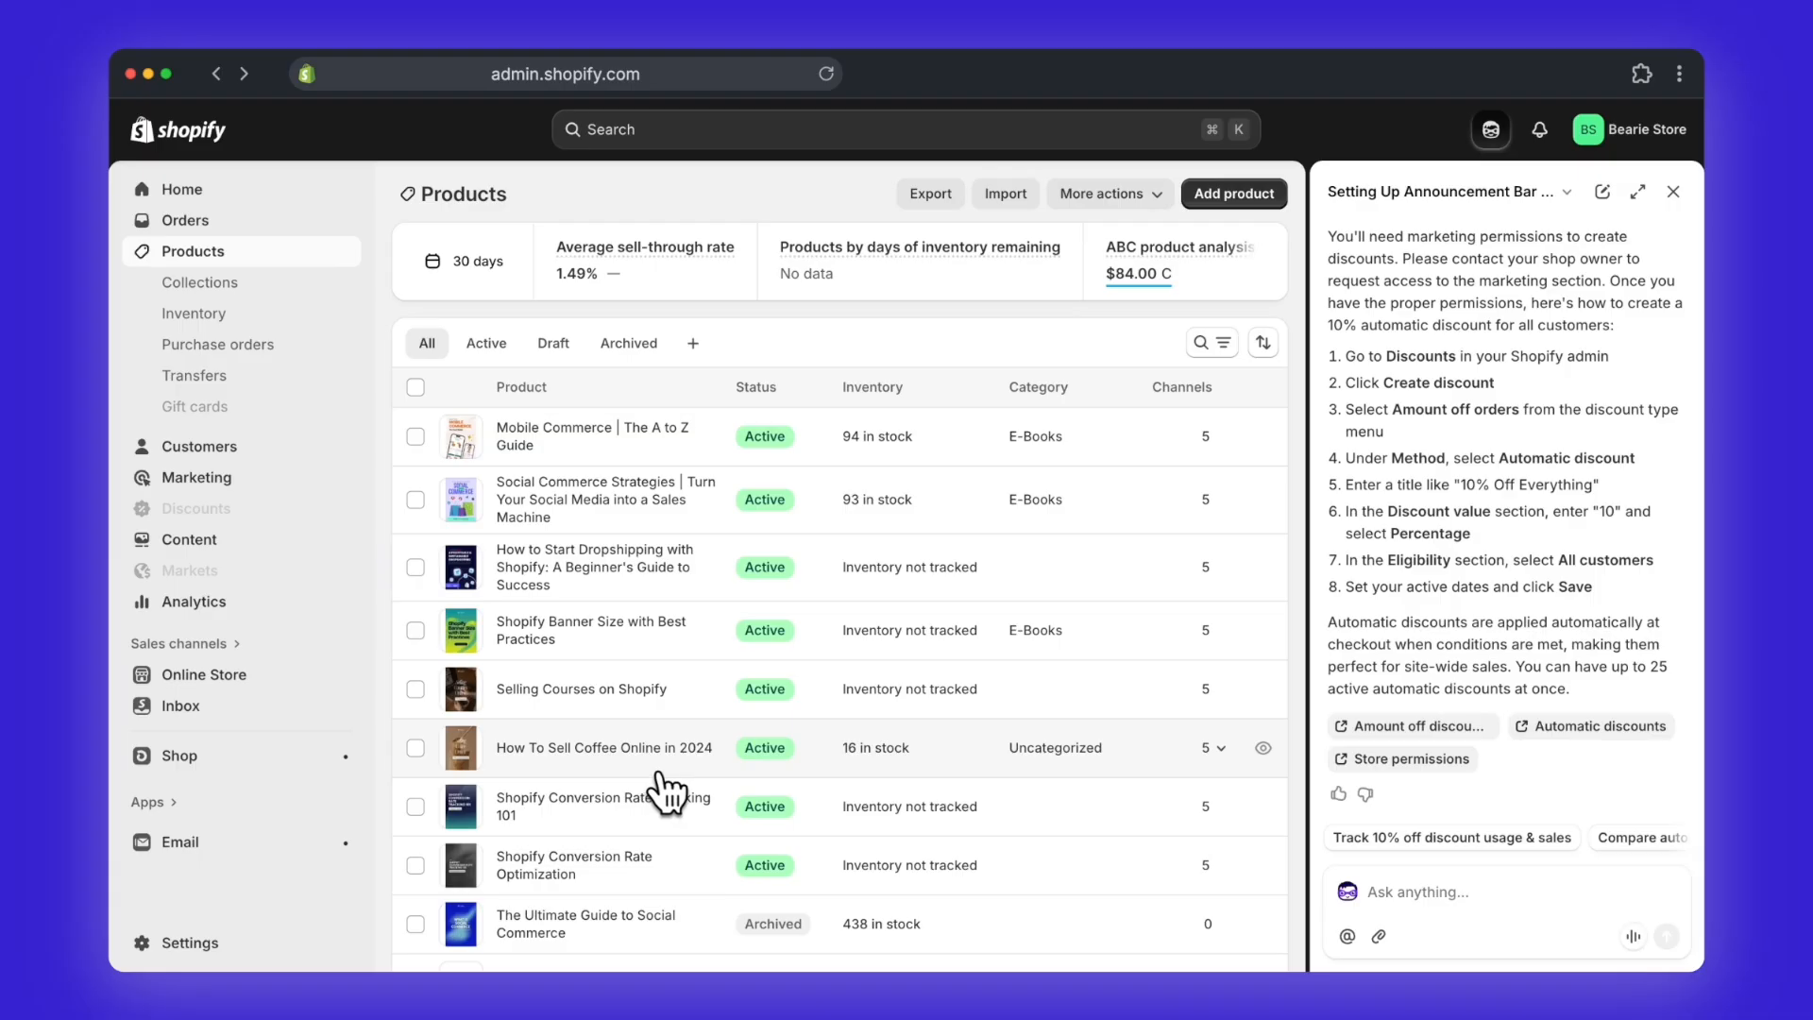
Step: Switch to Shopify admin and add a new product titled "The Ultimate Guide to Social Commerce."
click(1247, 198)
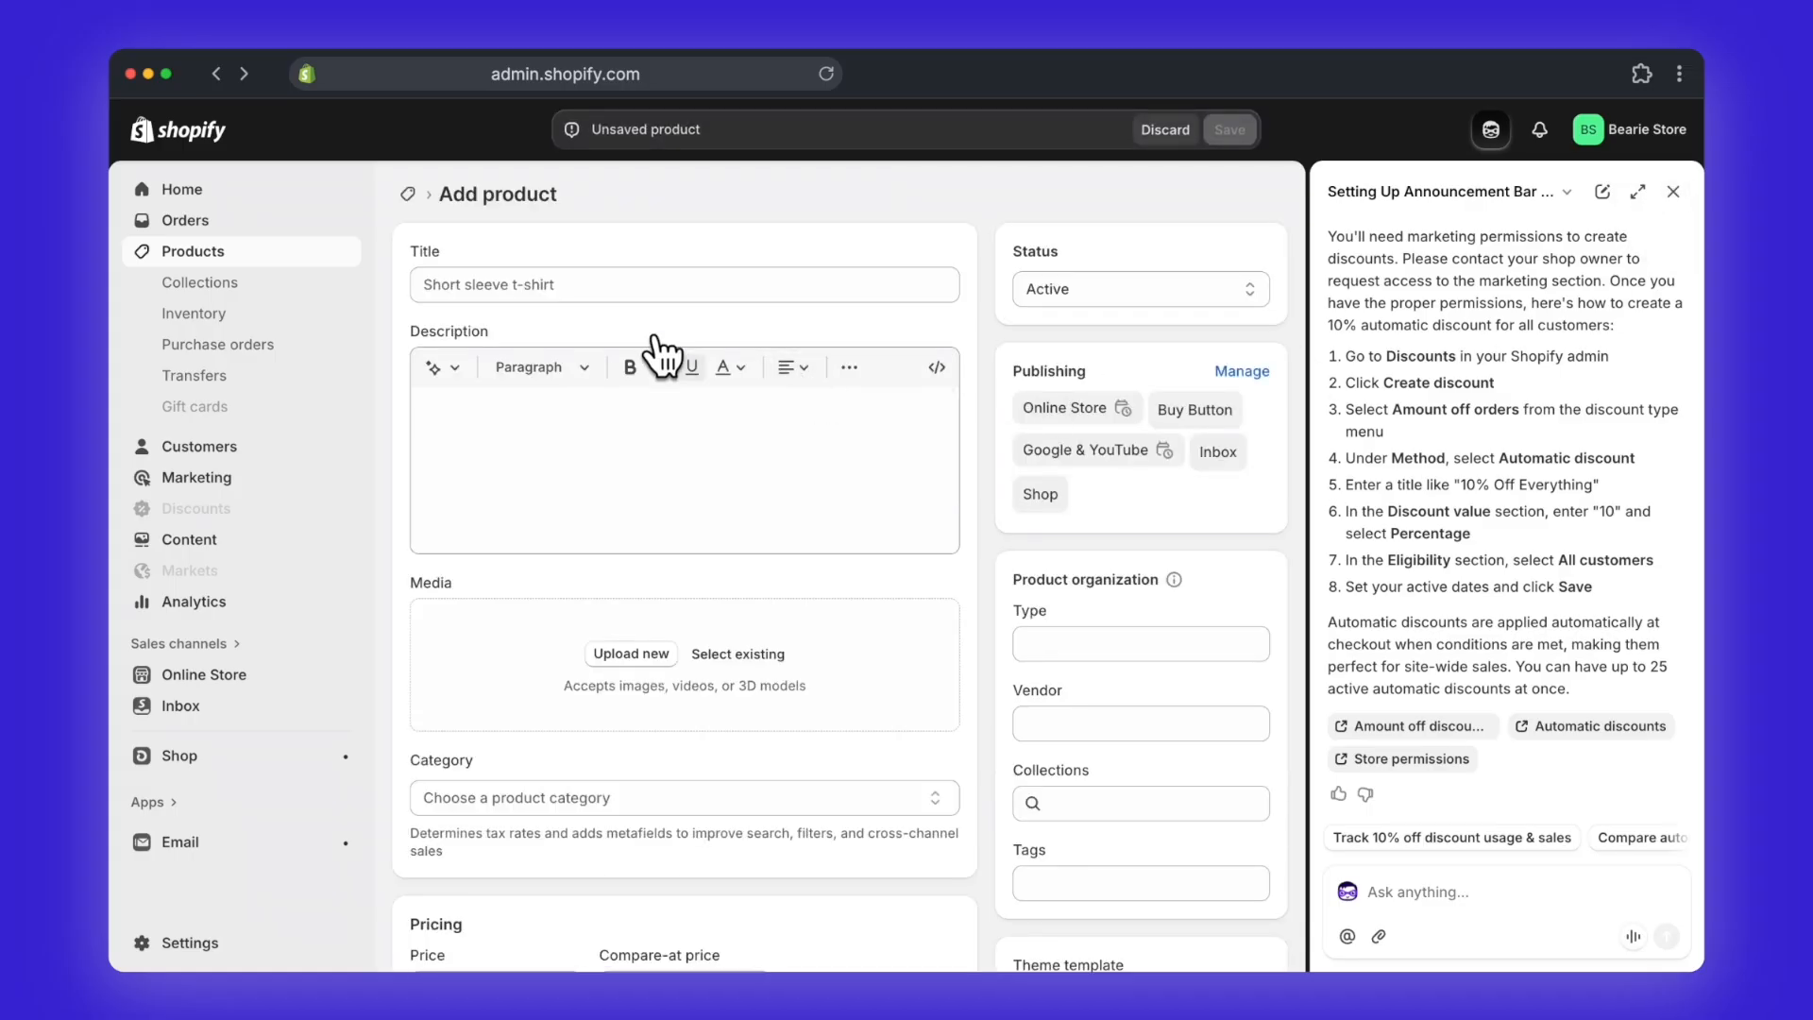
click(626, 288)
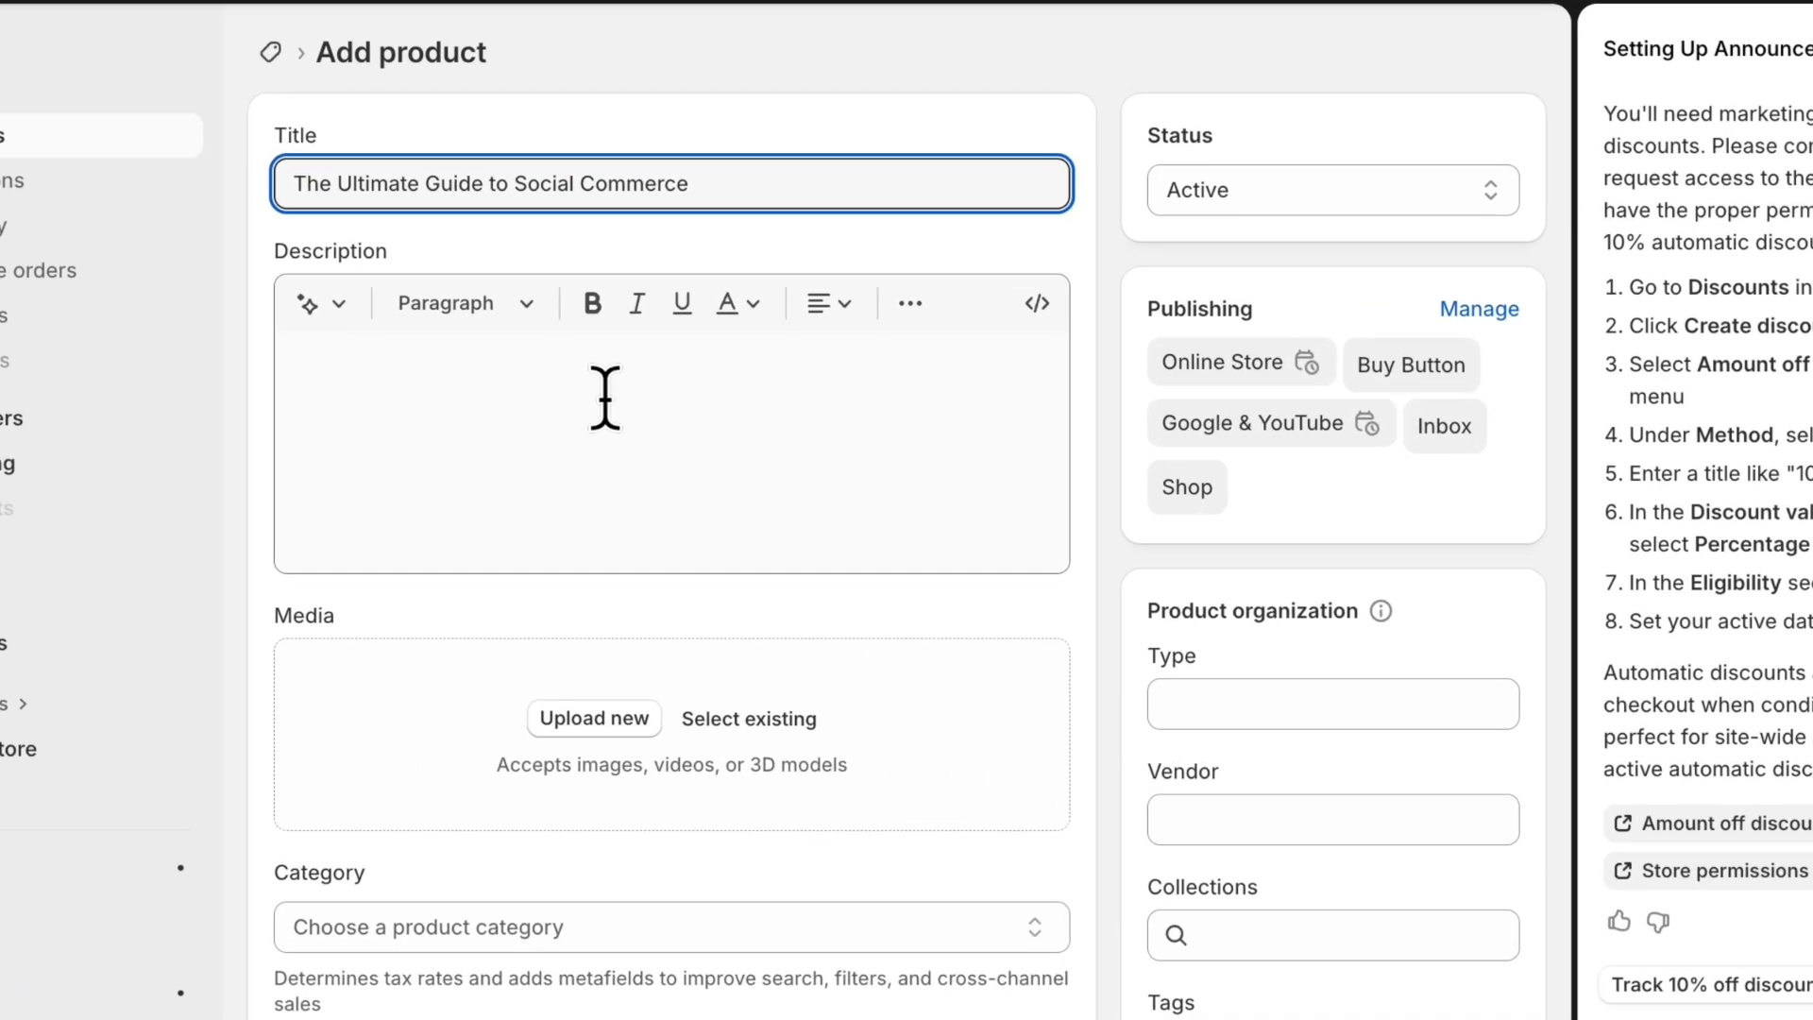
Step: Start generating the product description and paste the Social Commerce Strategies eBook brief, ending with "Download eBook", as features and keywords
click(638, 430)
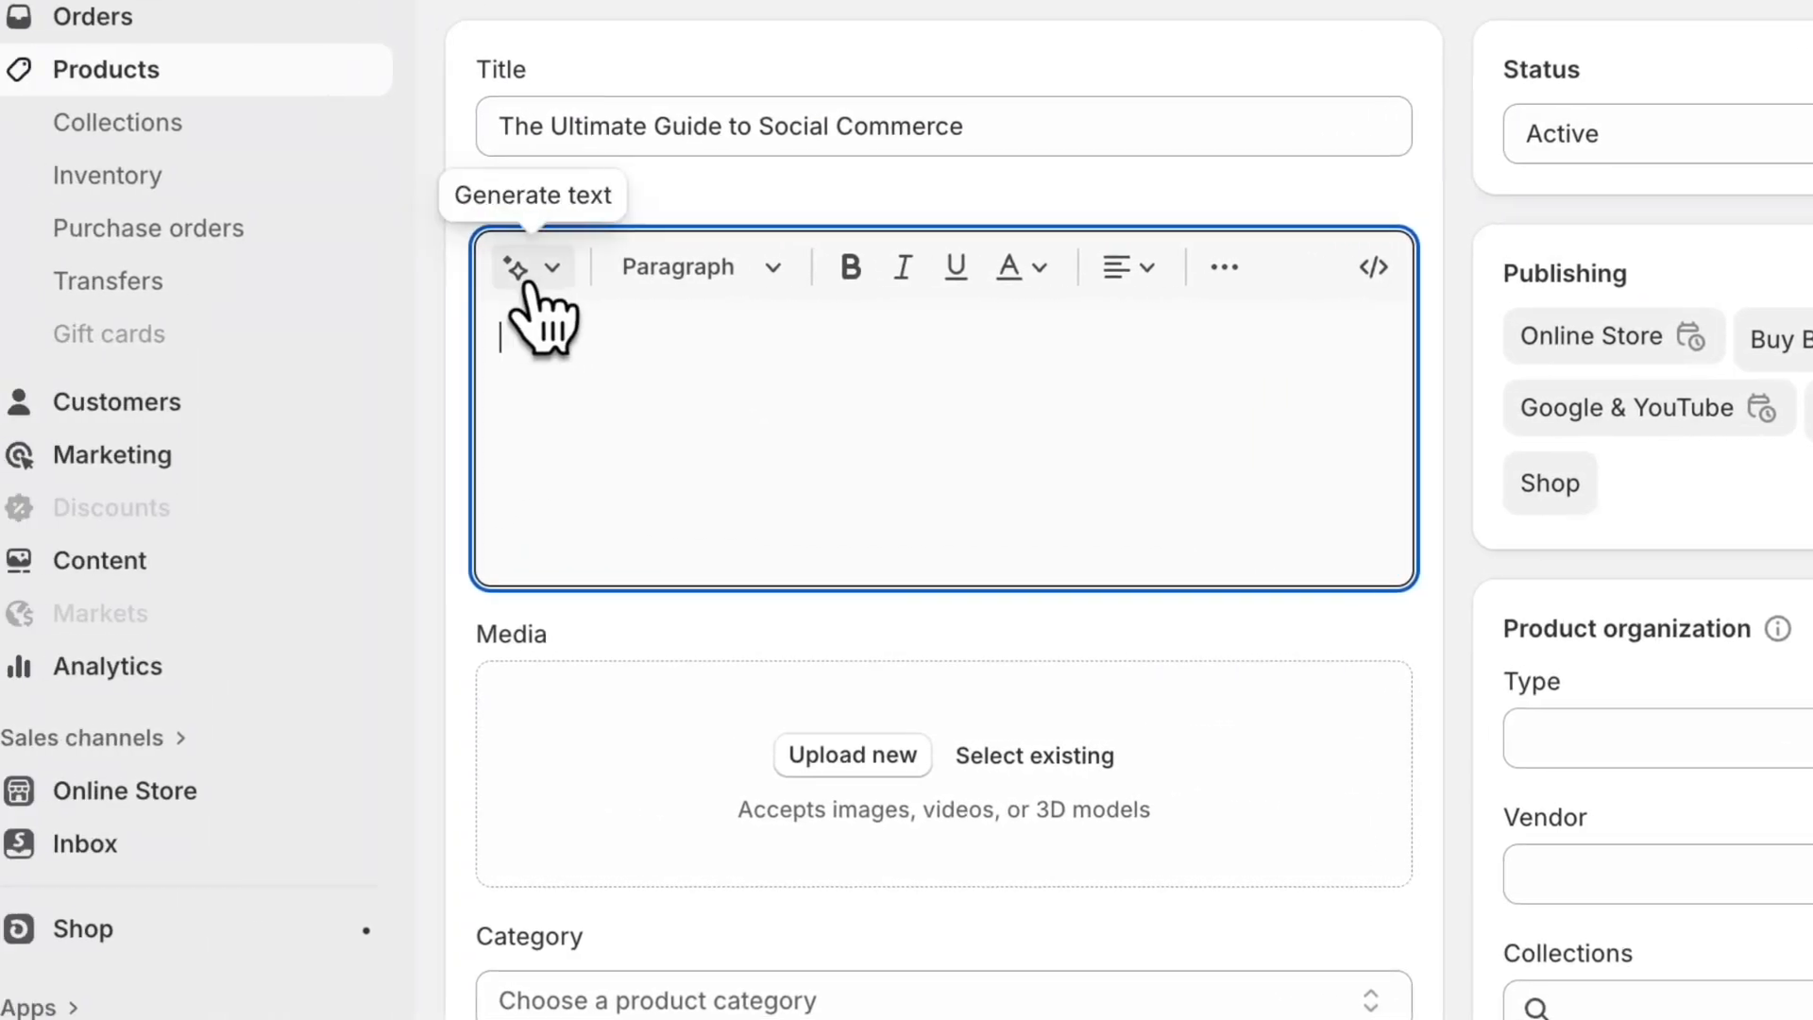
click(525, 268)
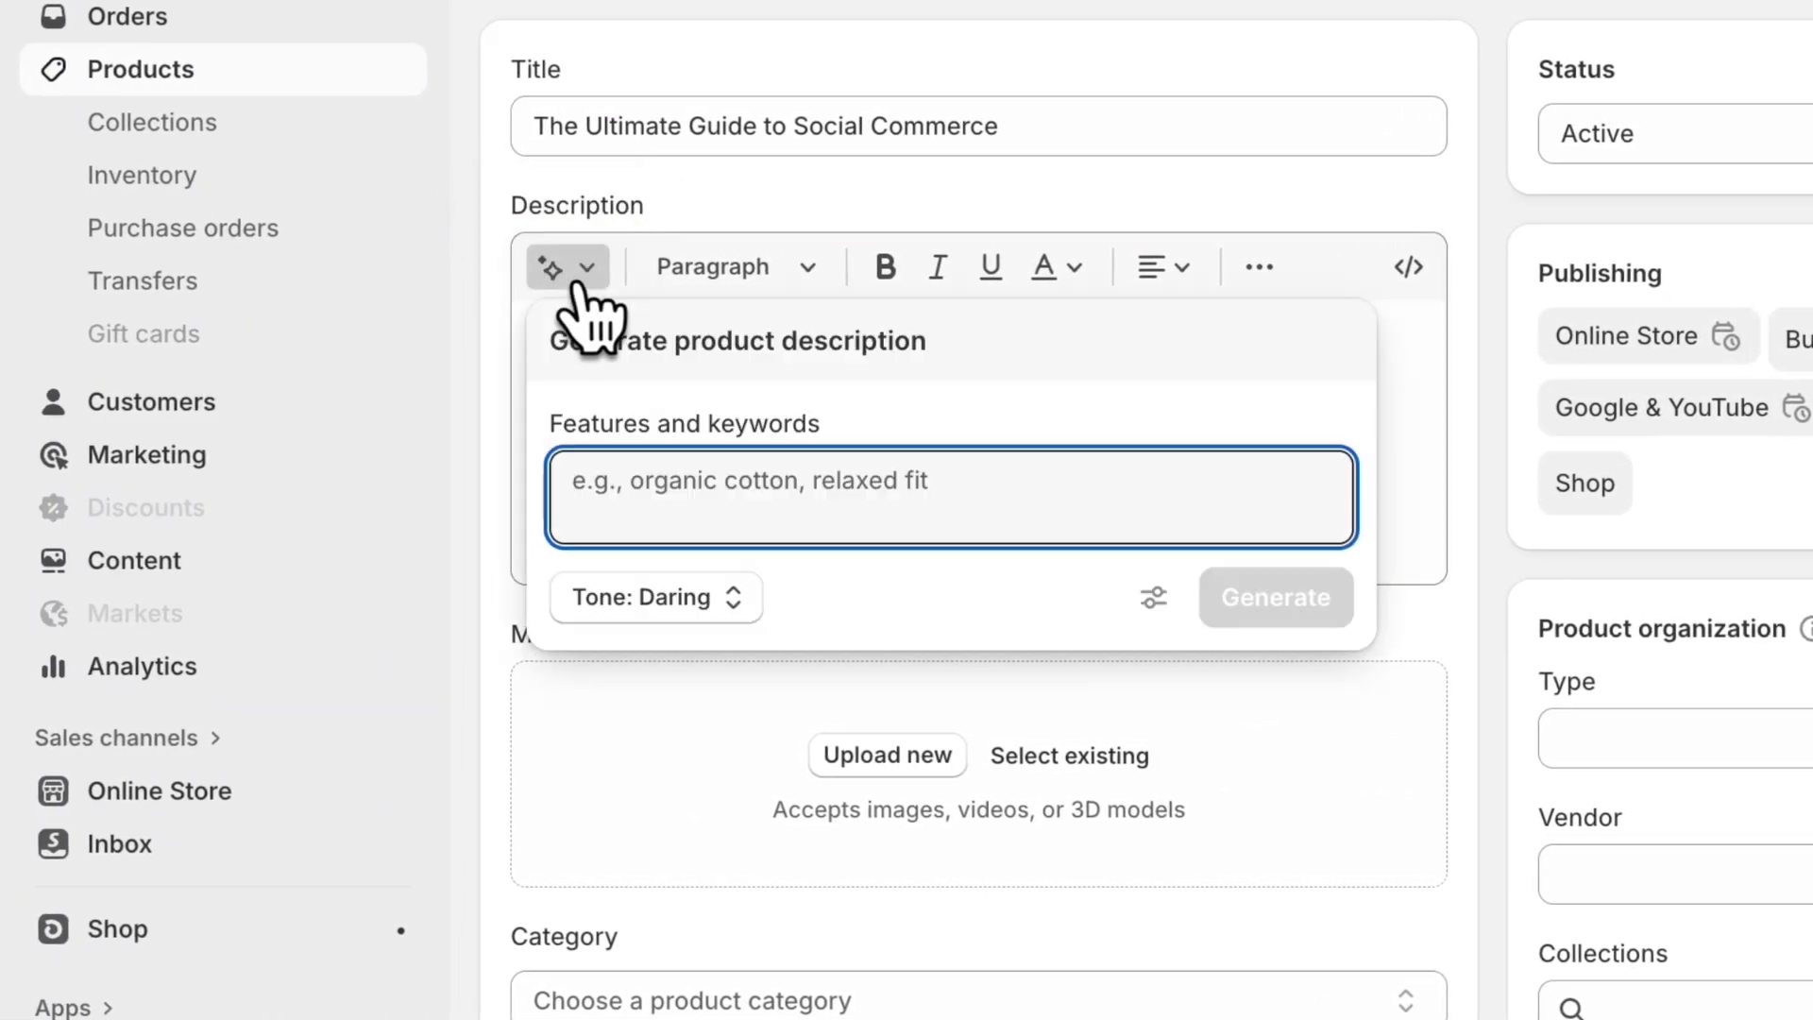
key(ctrl+v)
double_click(650, 487)
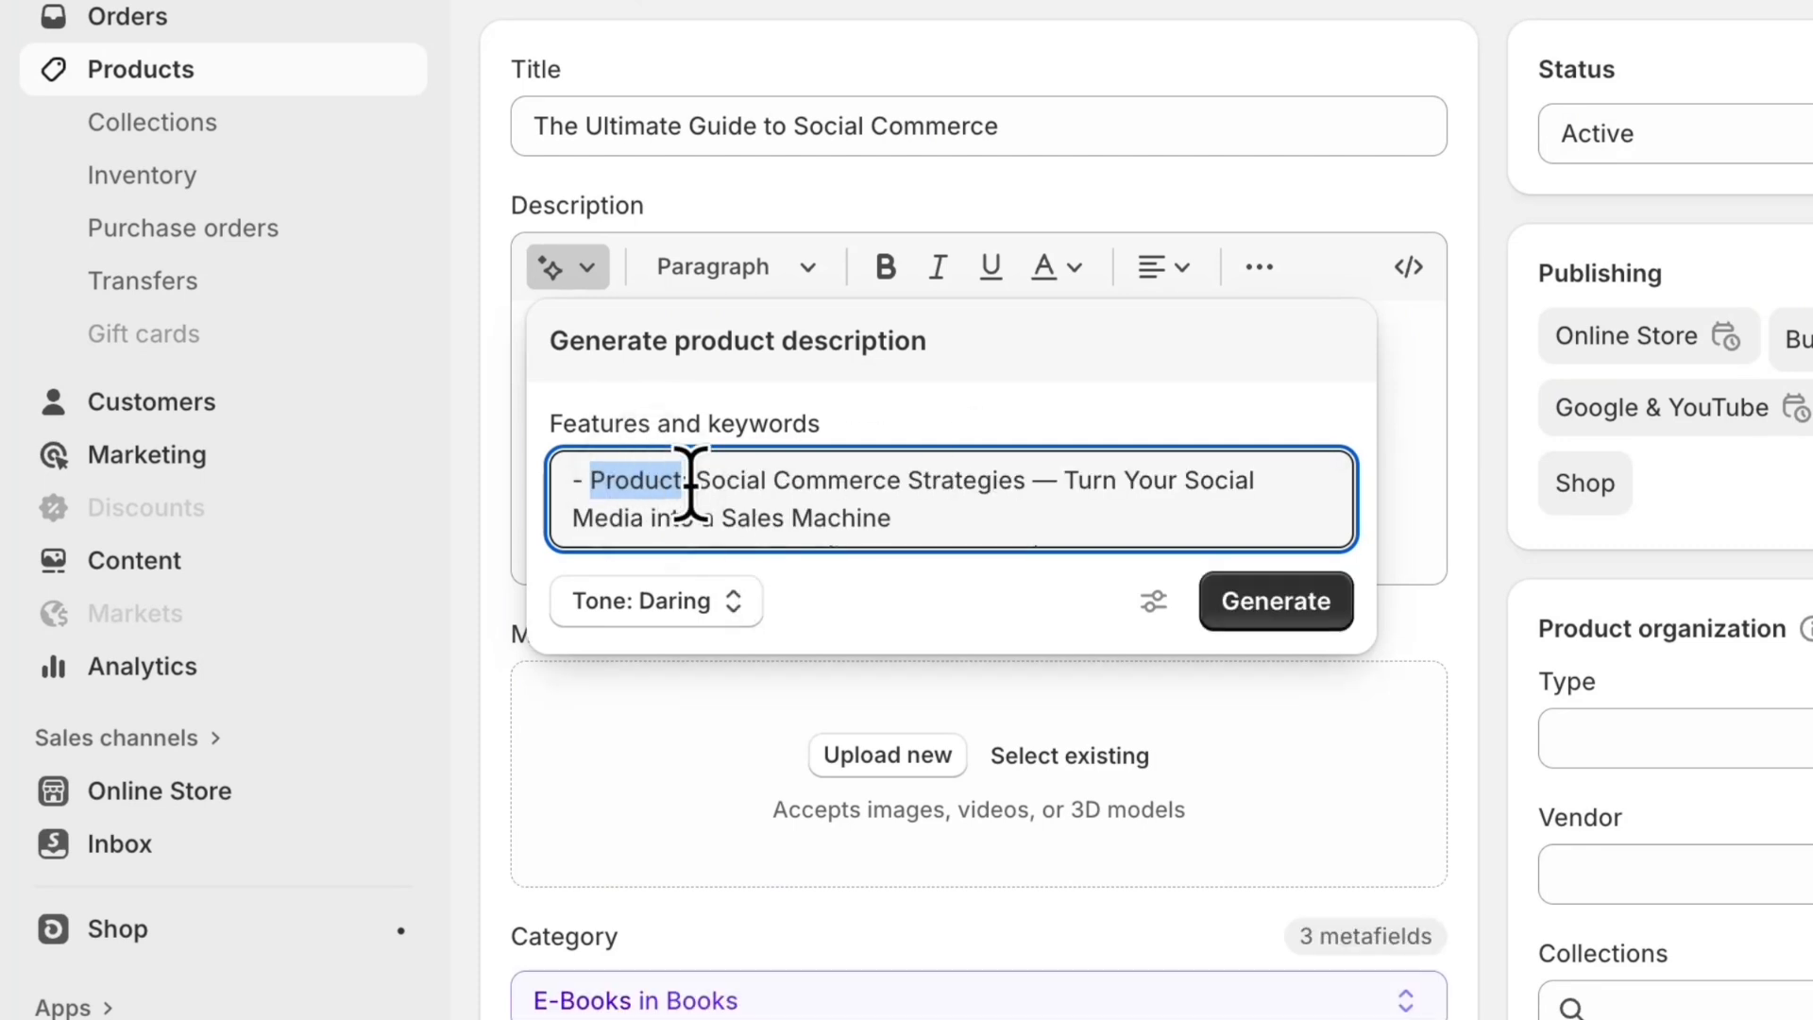
scroll(718, 500, down, 2)
Step: Add the special instruction "Add emojis" and set the description tone to Expert
click(1154, 602)
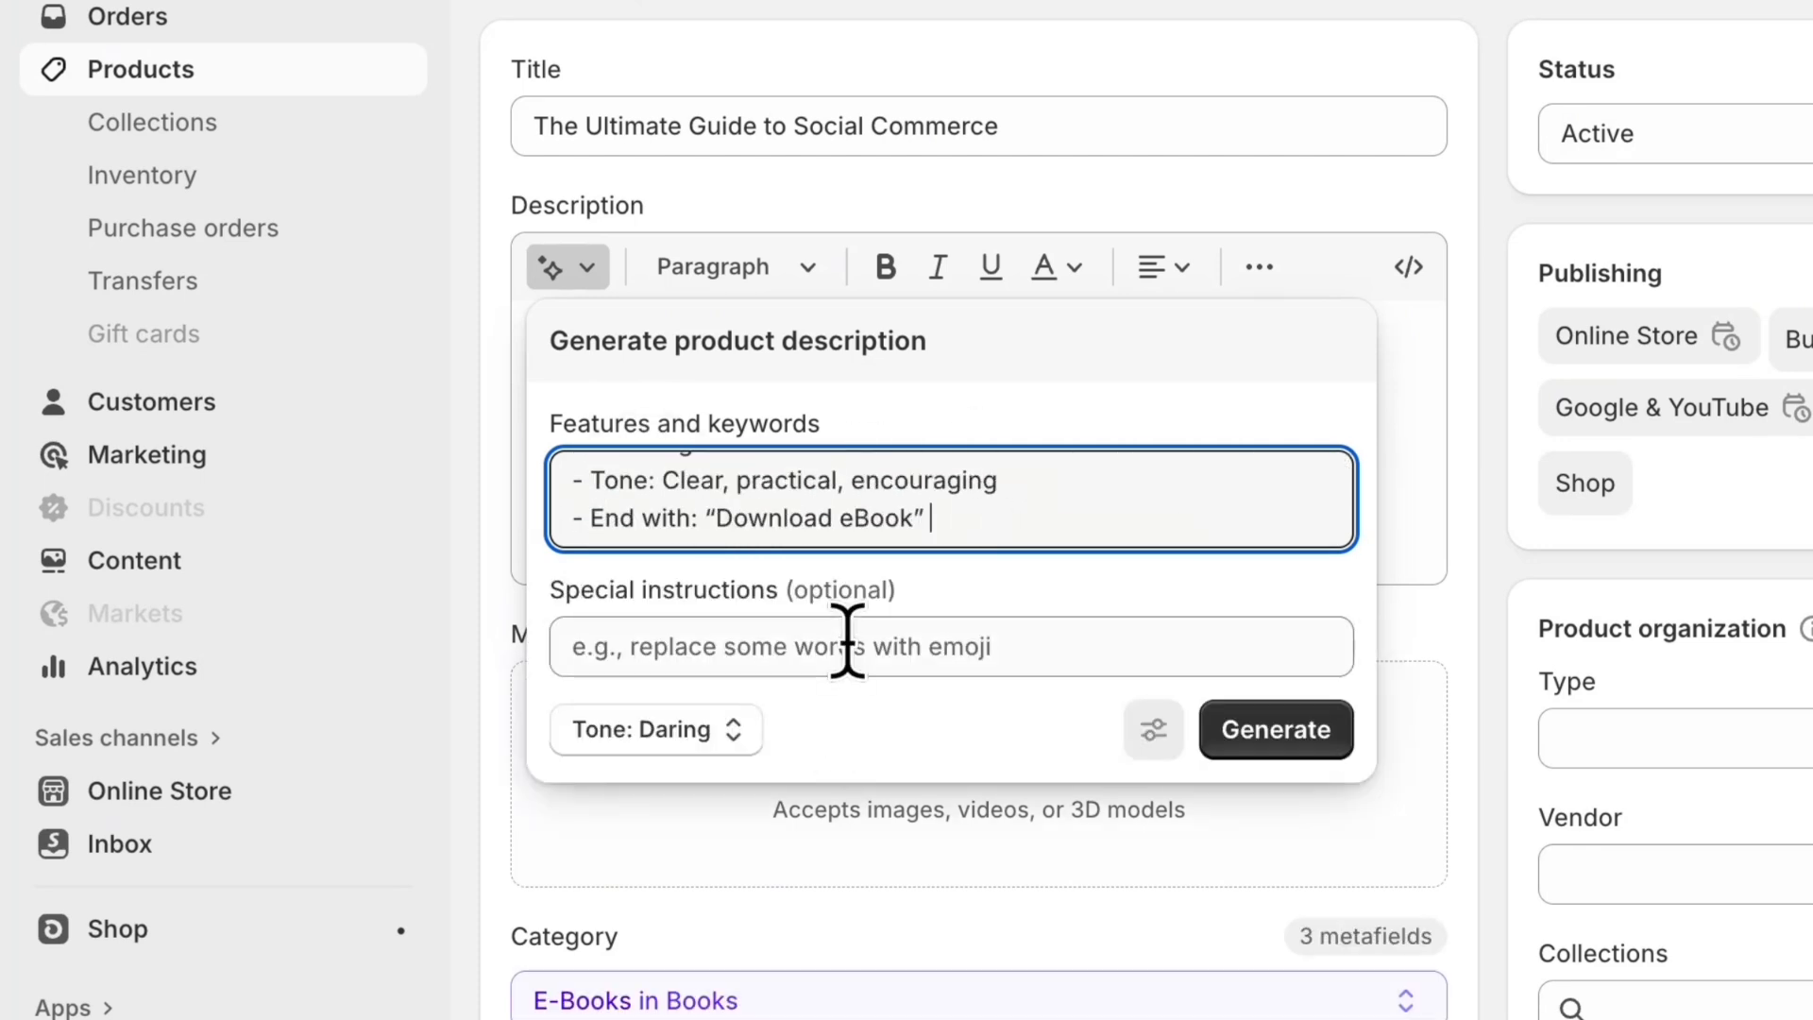
click(846, 642)
text(Add emojis)
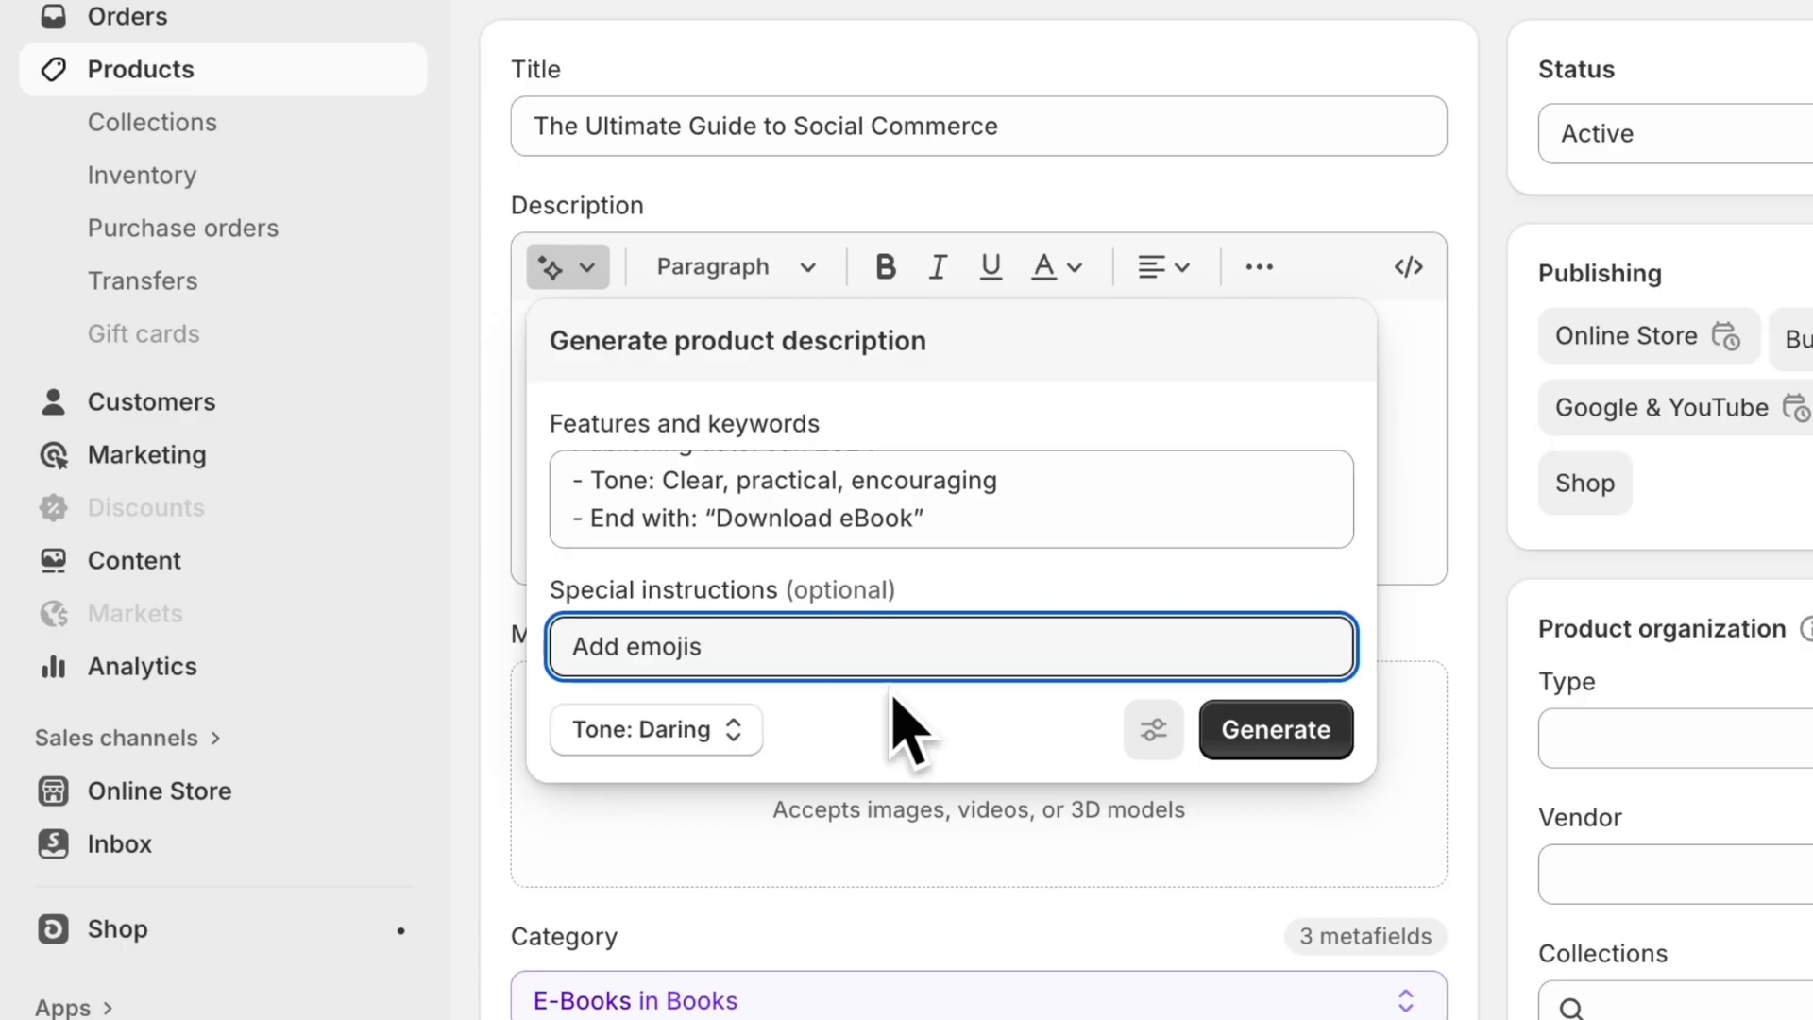
click(727, 732)
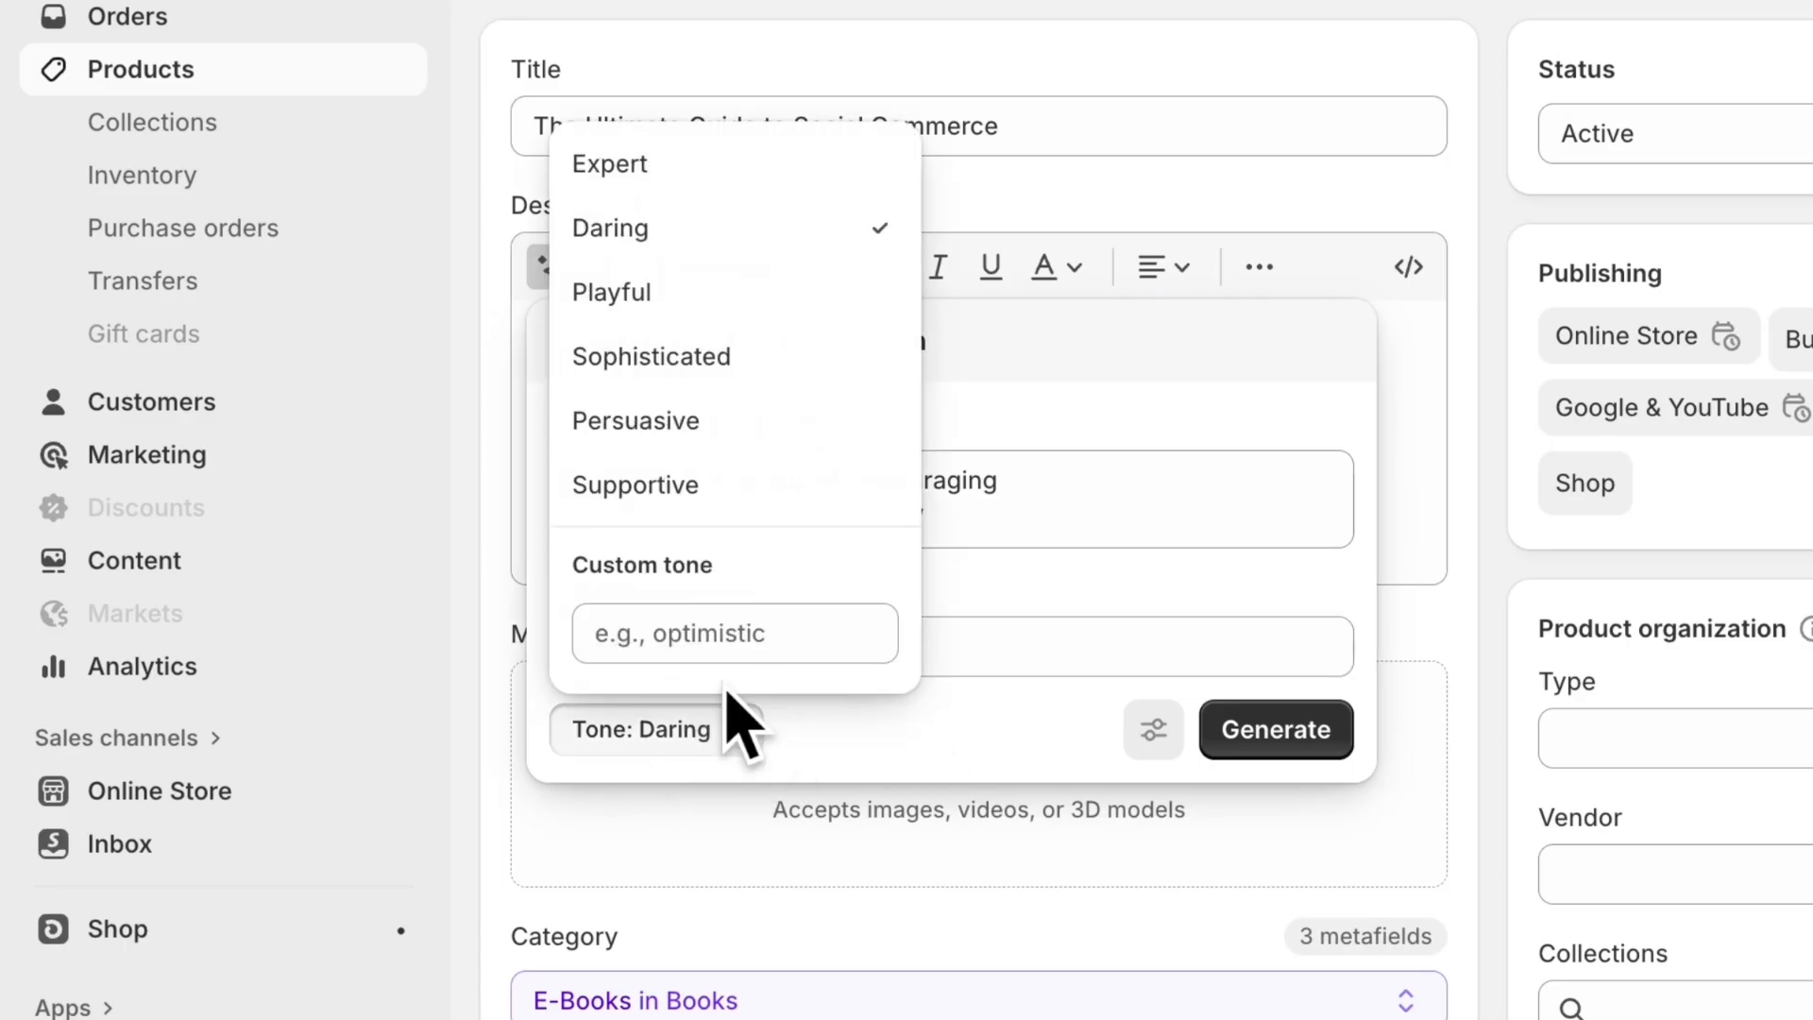
click(710, 168)
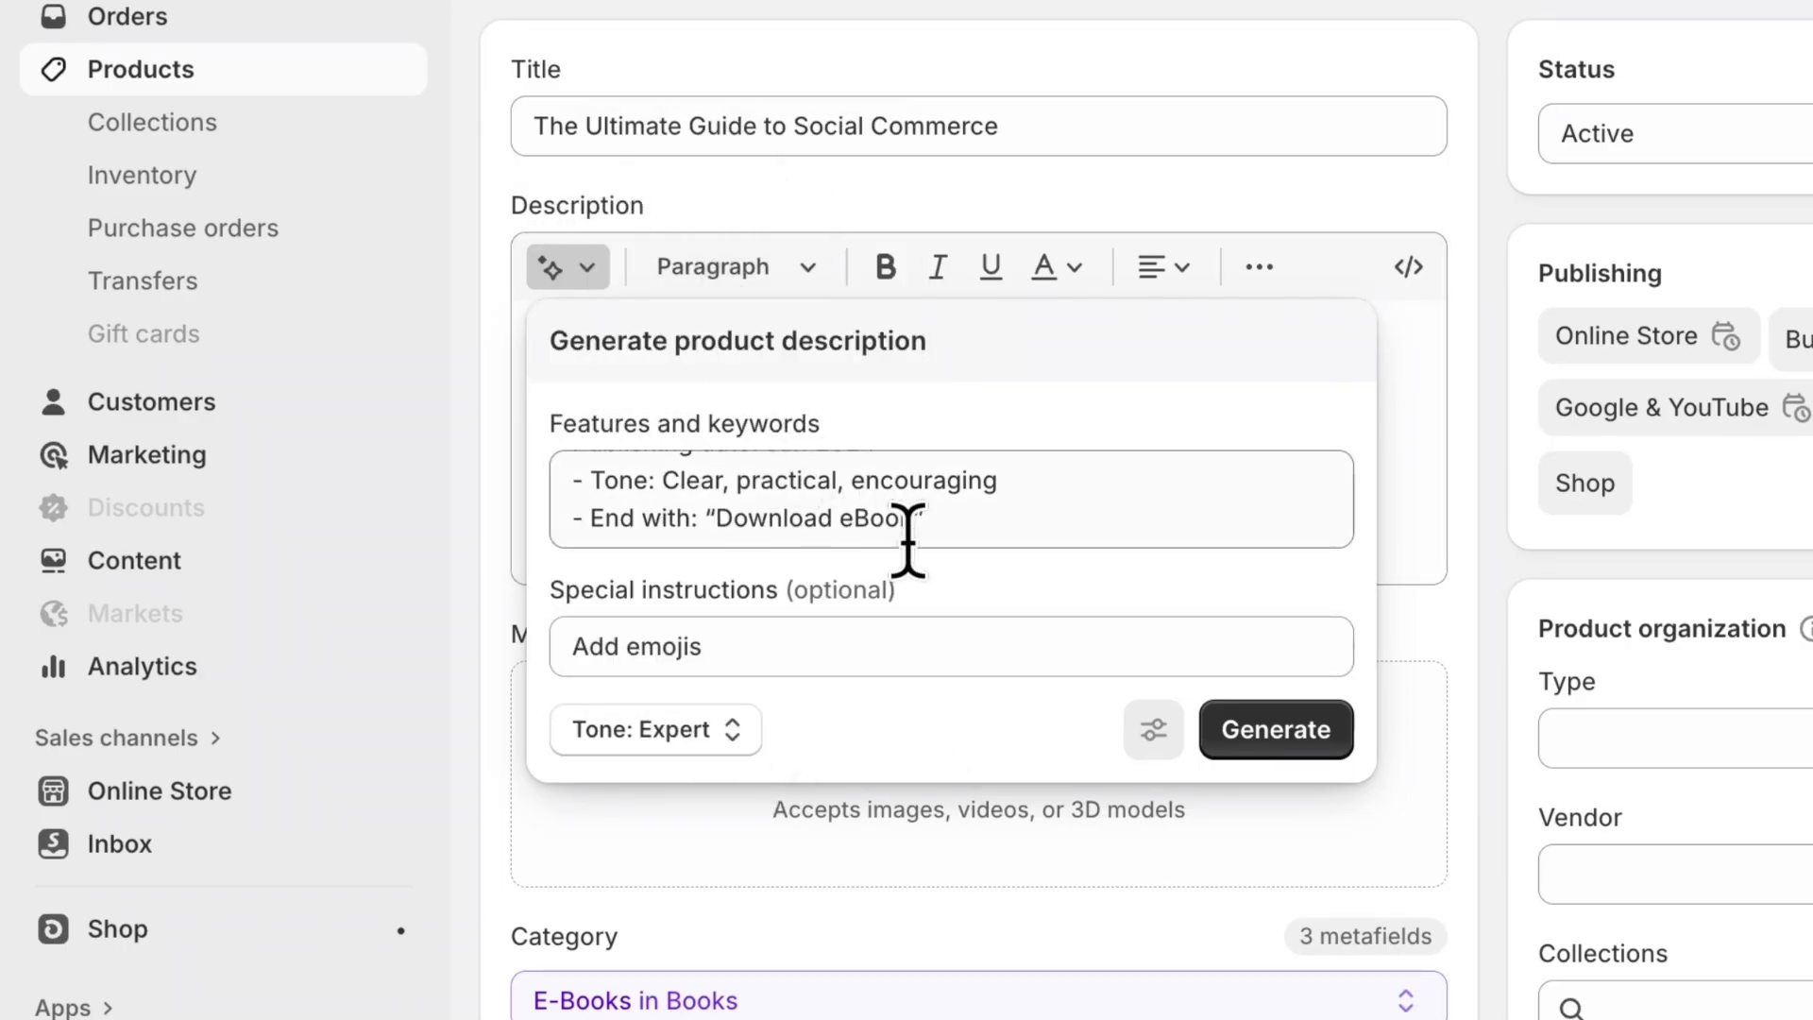
Step: Generate the eBook's product description and read through the suggested text
click(1263, 744)
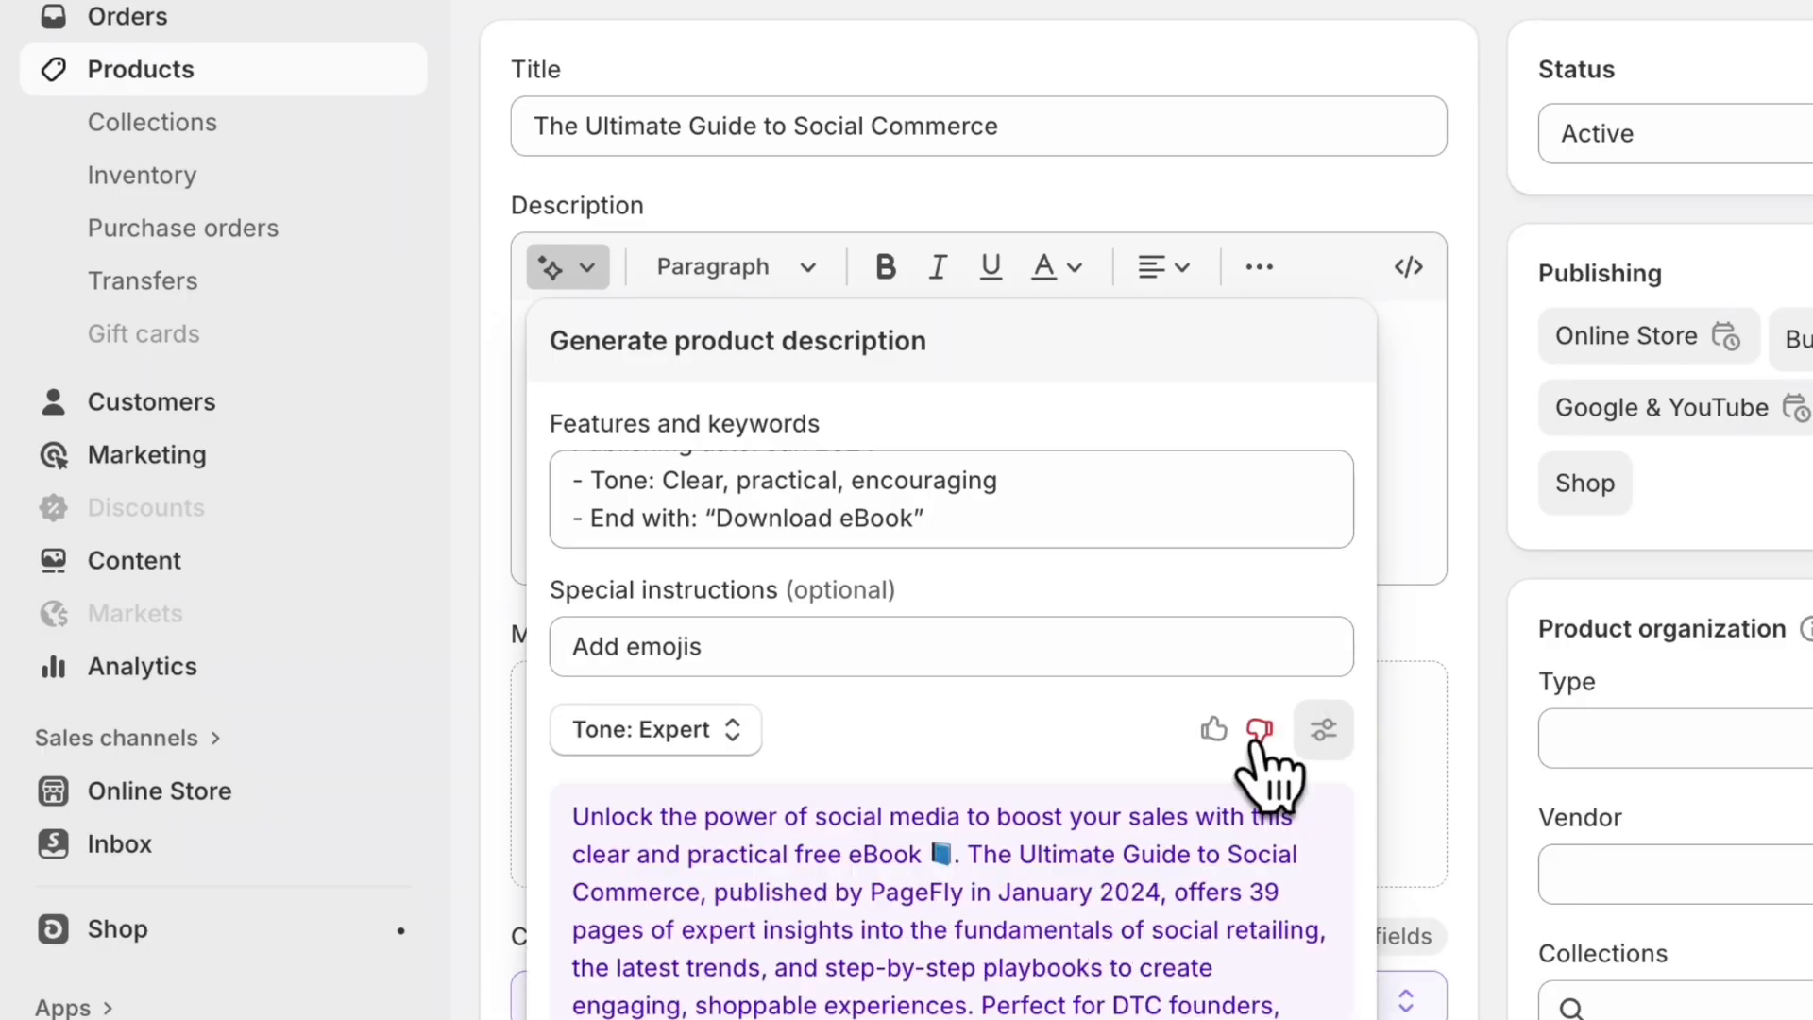
scroll(1248, 840, down, 1)
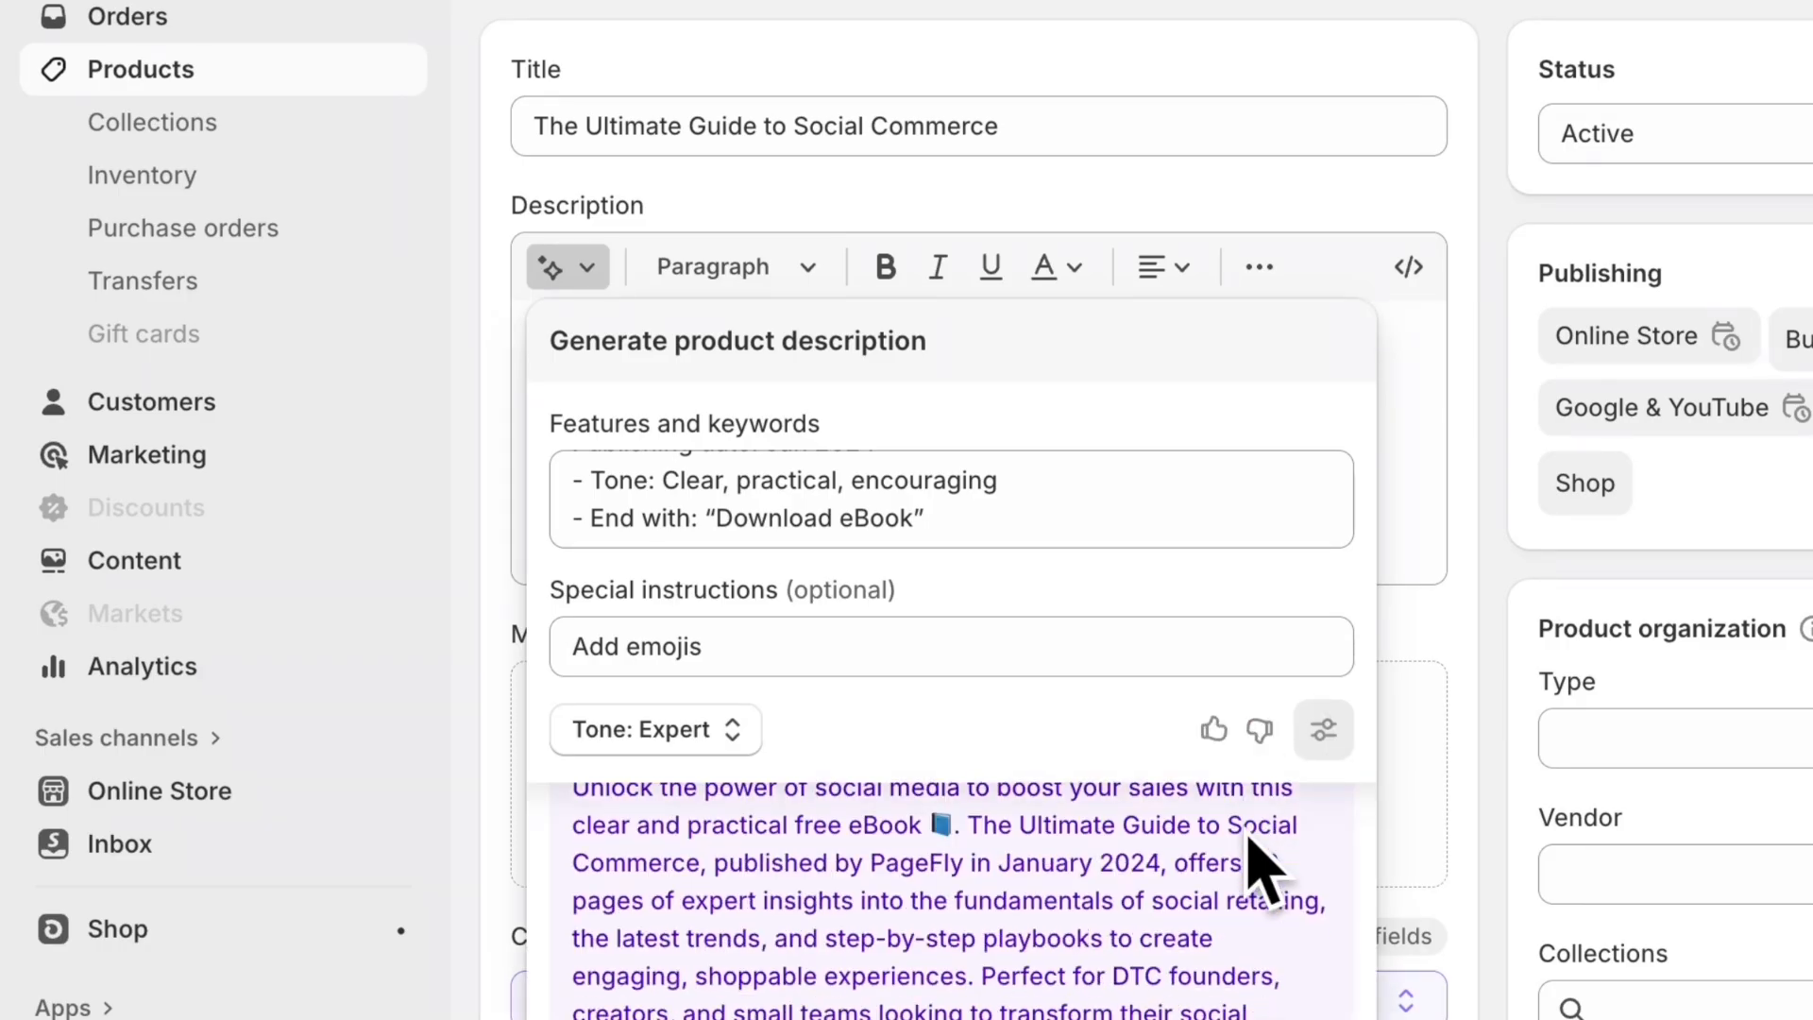
scroll(1248, 837, up, 1)
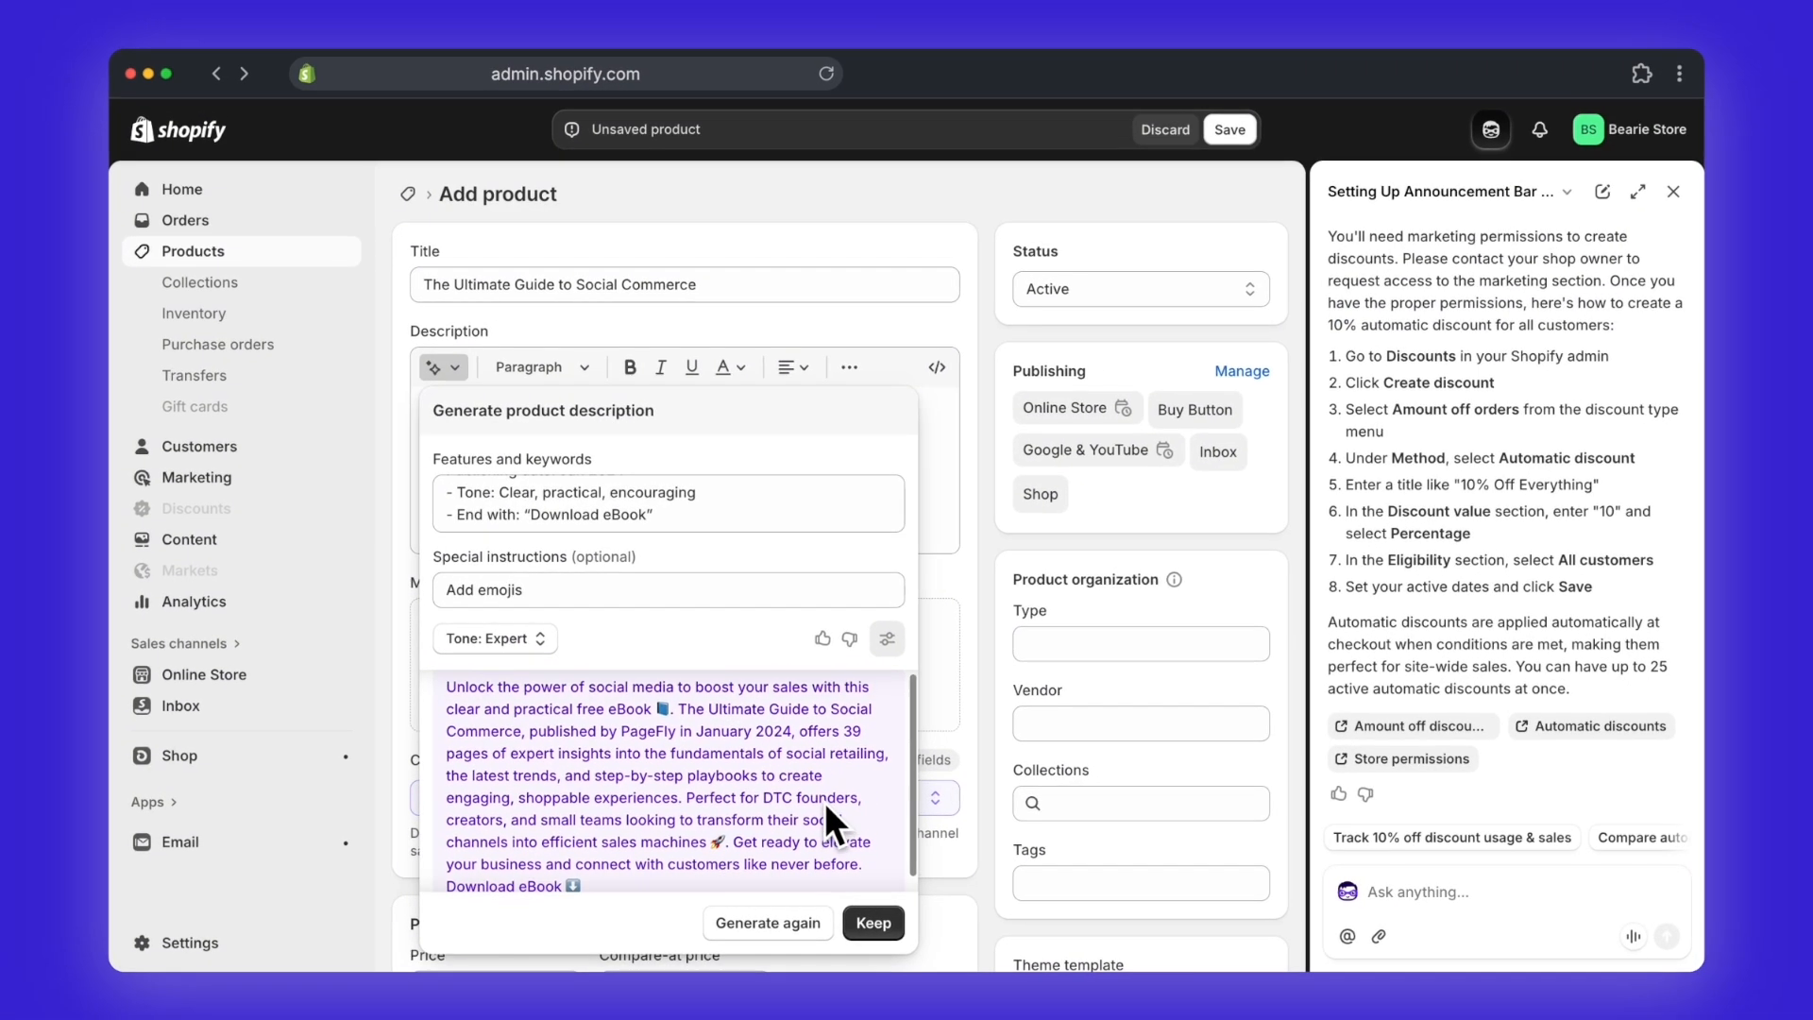
Step: Generate another version of the product description and select the whole features and keywords brief for reuse
click(779, 926)
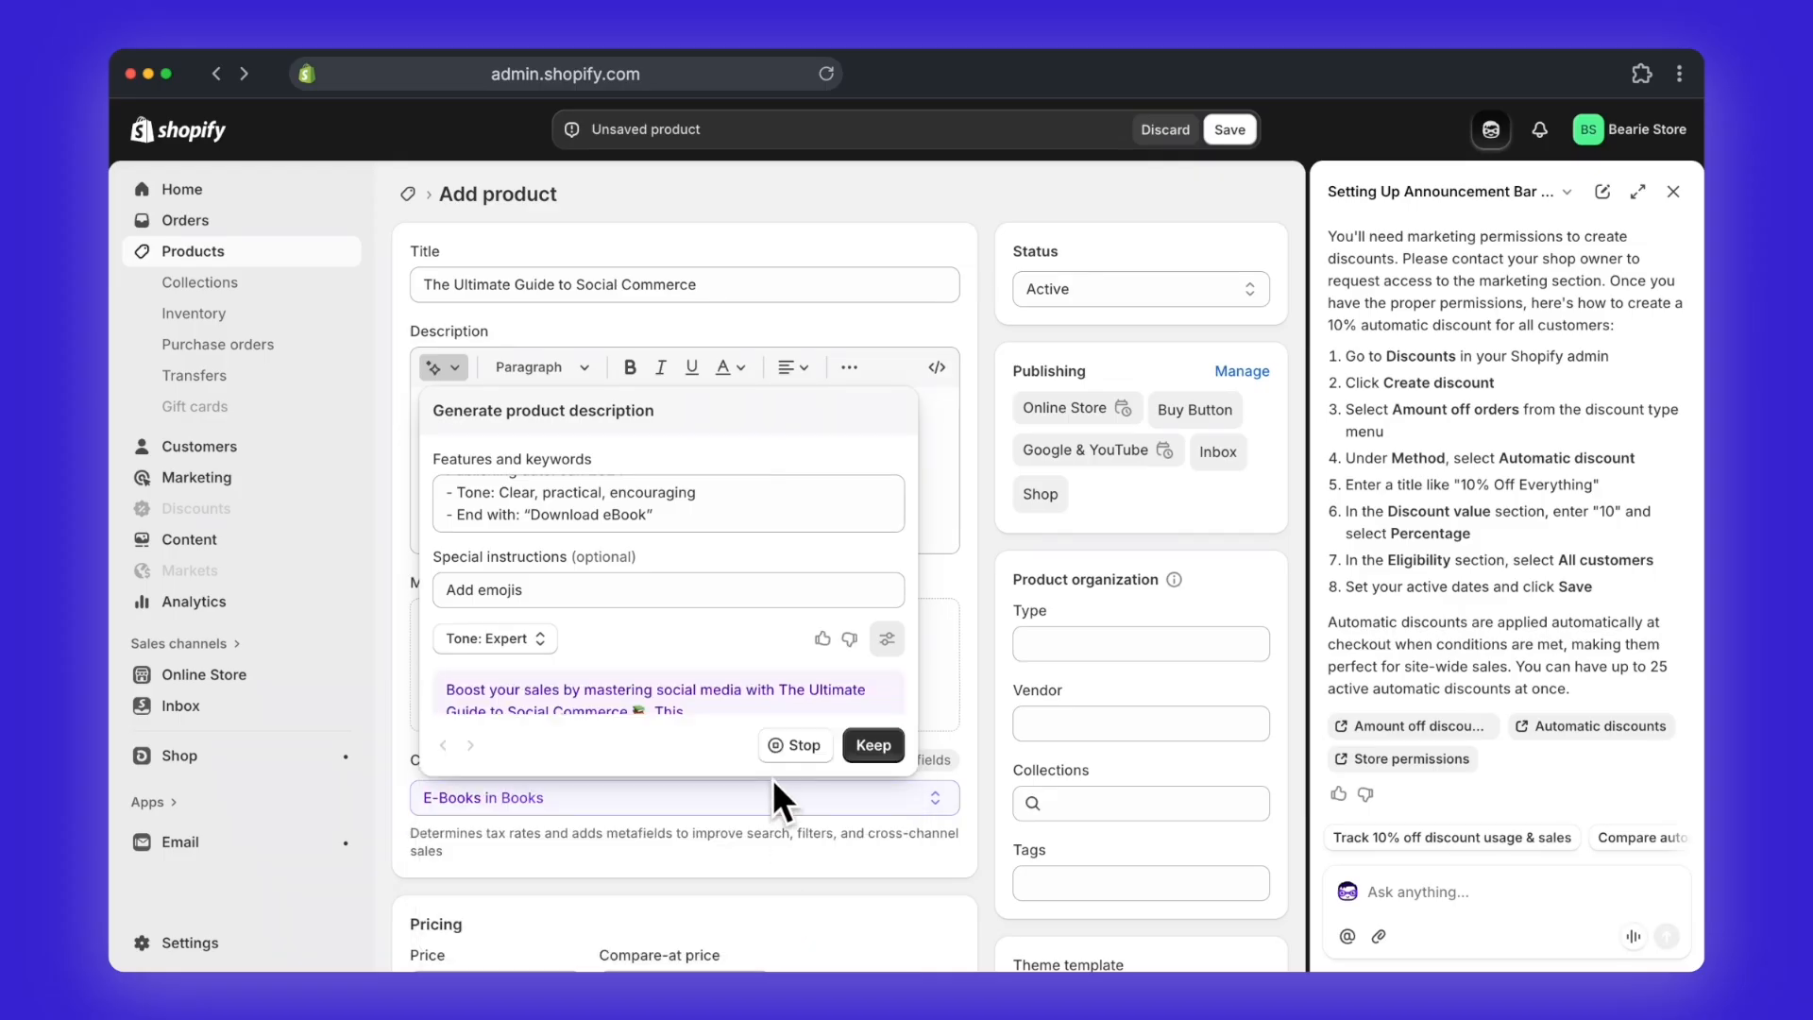
click(769, 897)
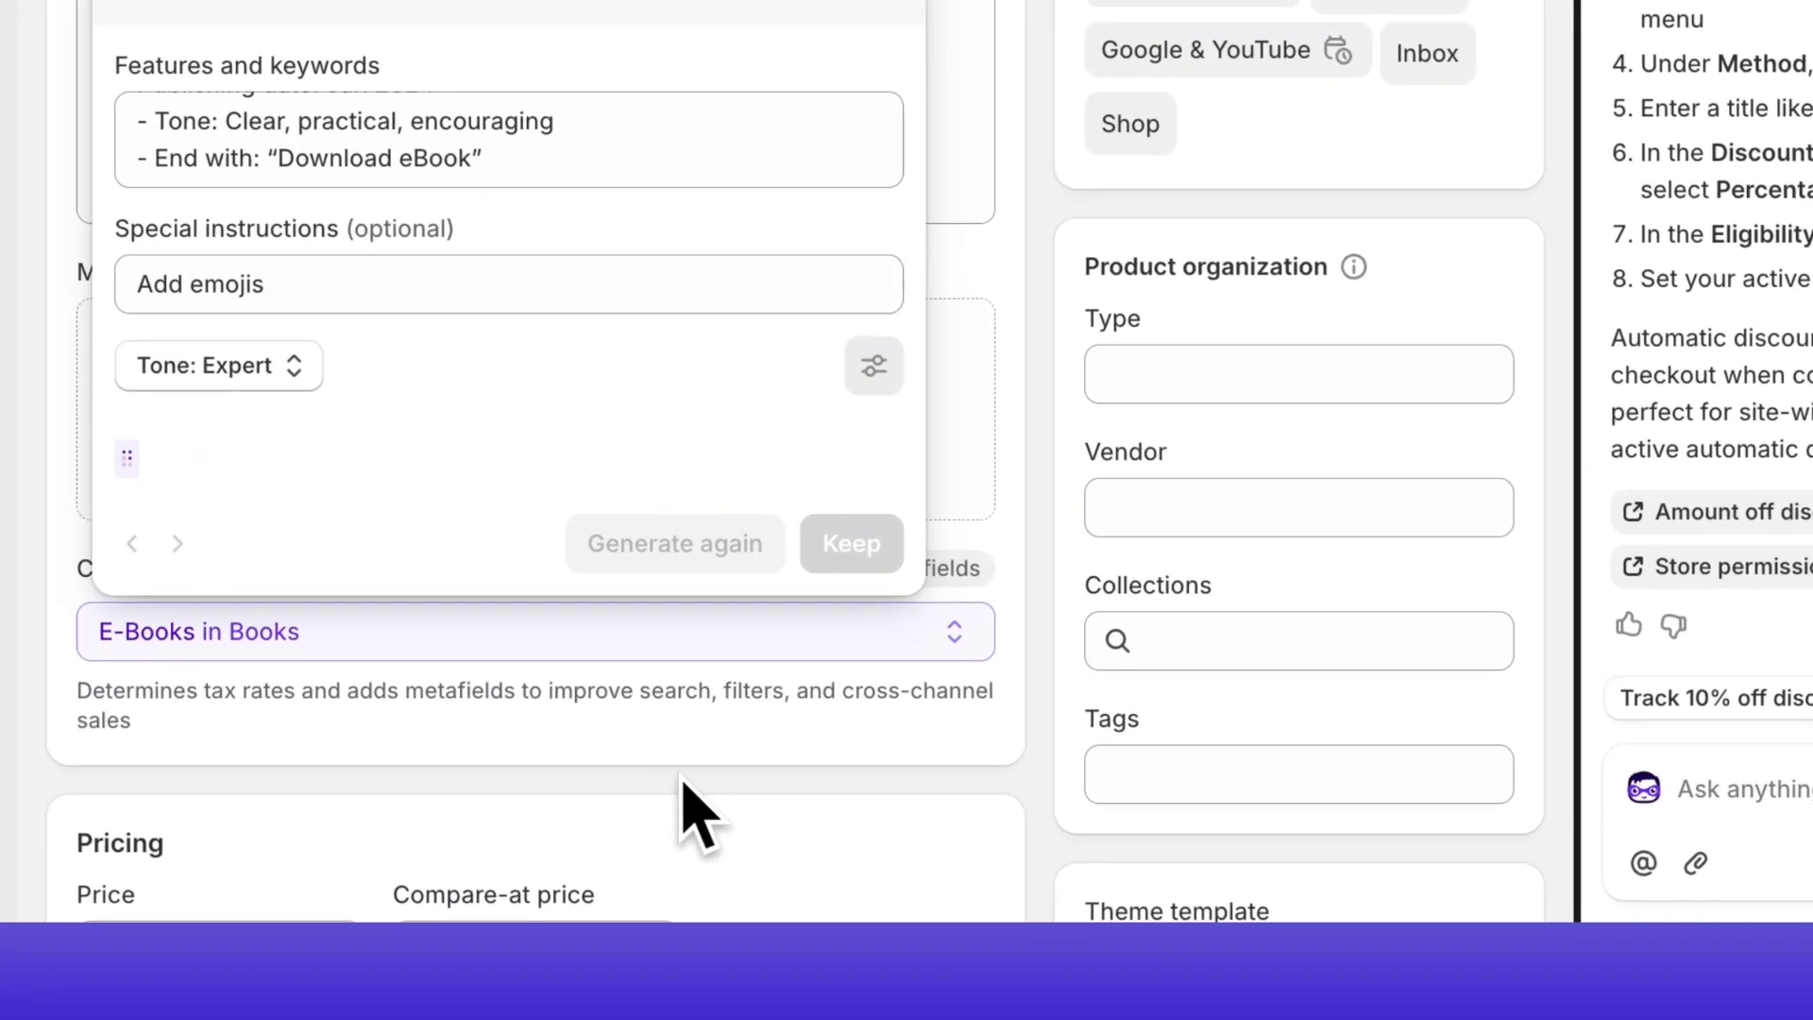
click(503, 138)
key(super+a)
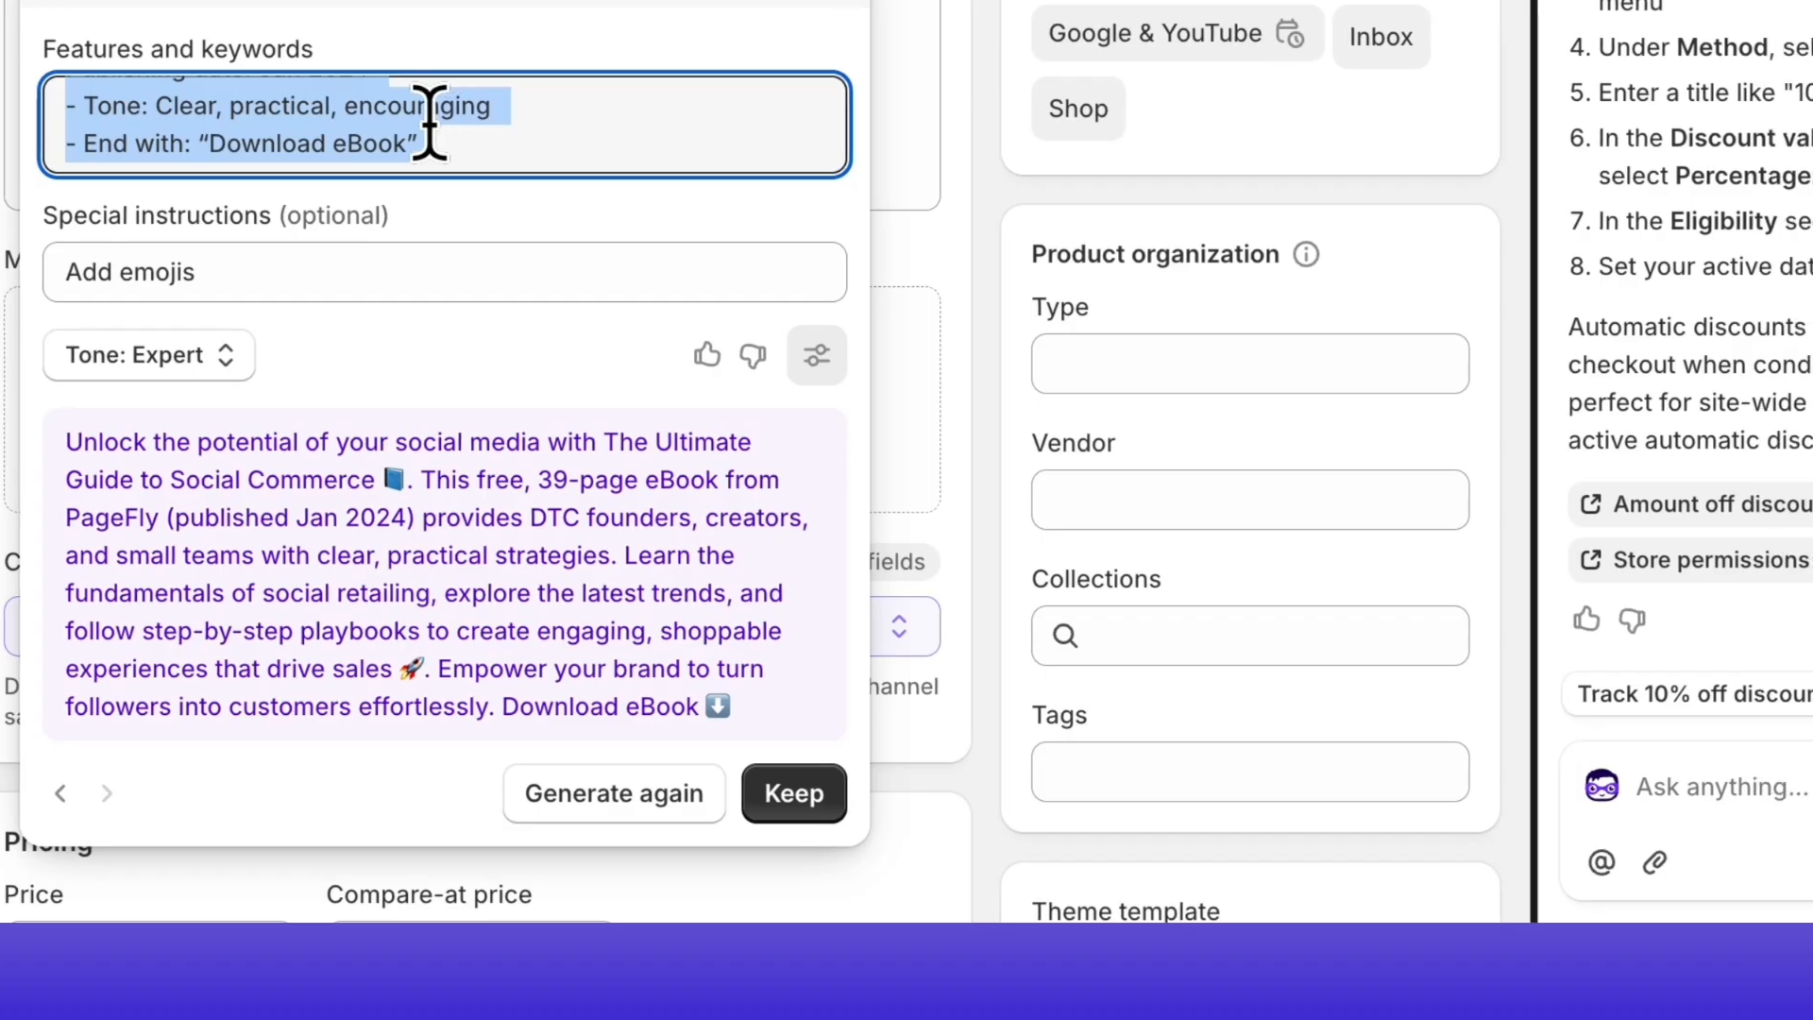
Step: Ask the assistant "Help me write the description for this product based on these information:" followed by the pasted eBook brief
click(1765, 798)
text(Help me write the description for this)
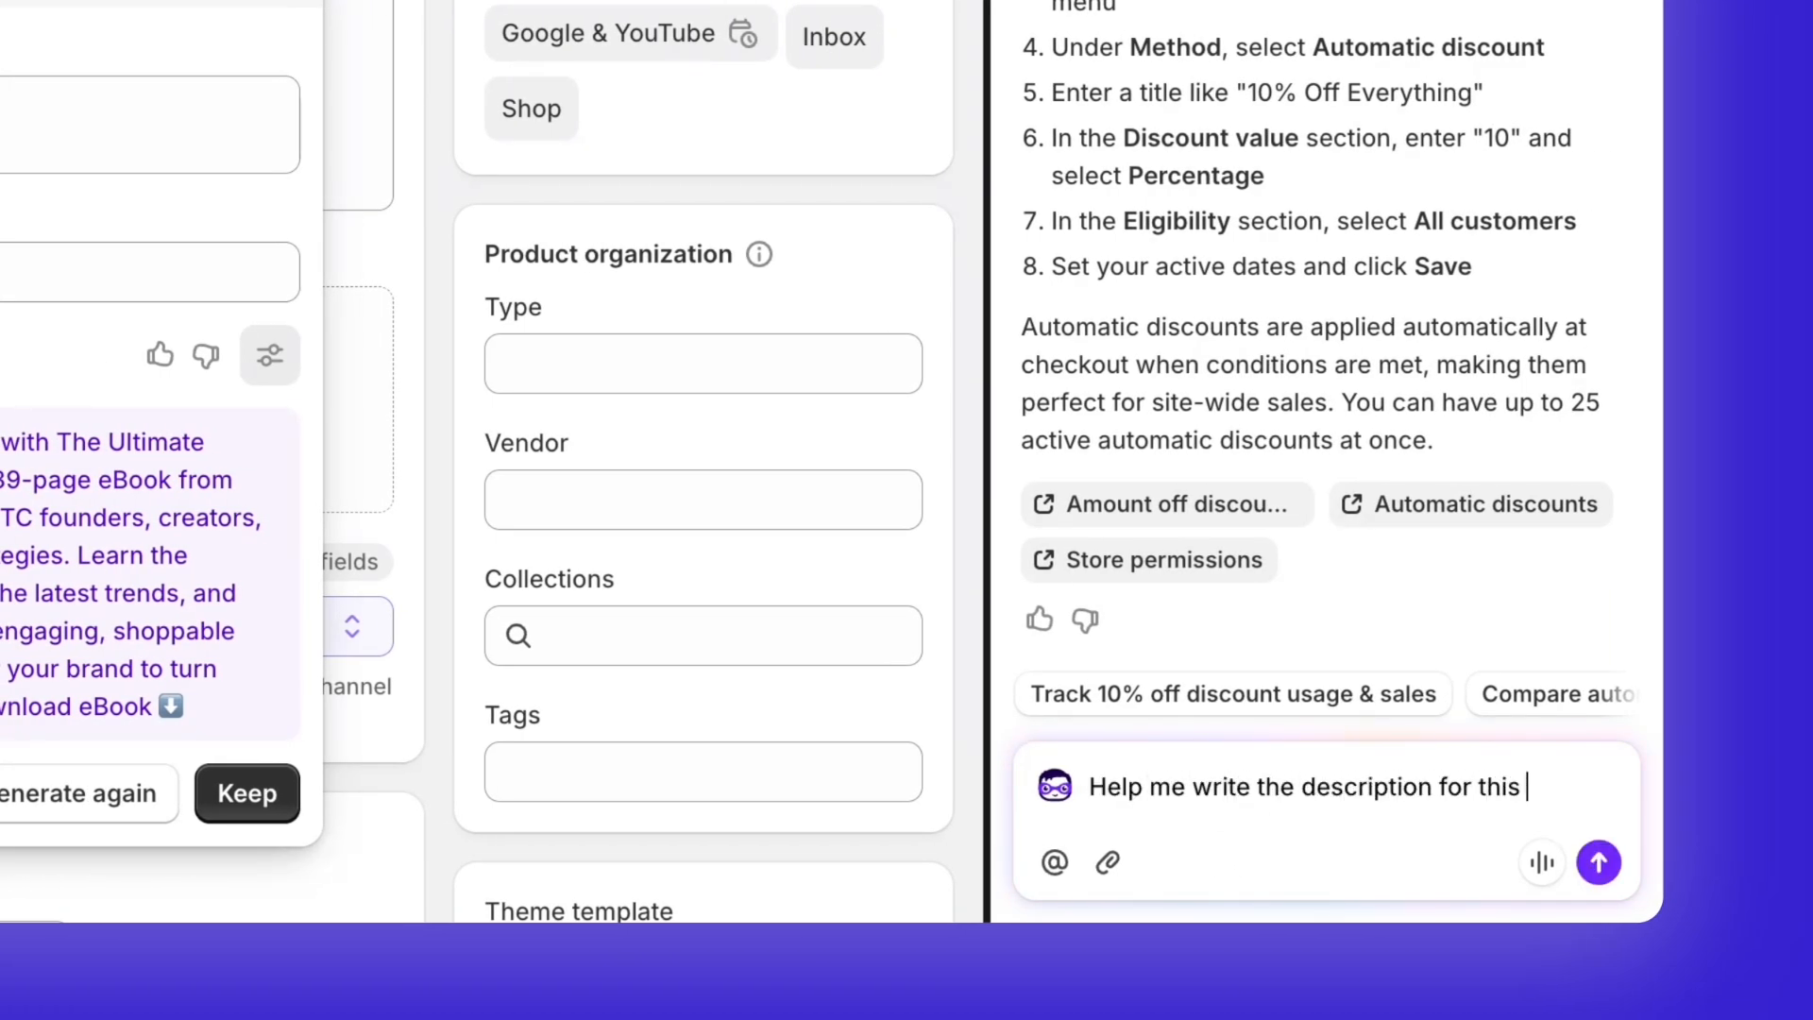
text( product based on these)
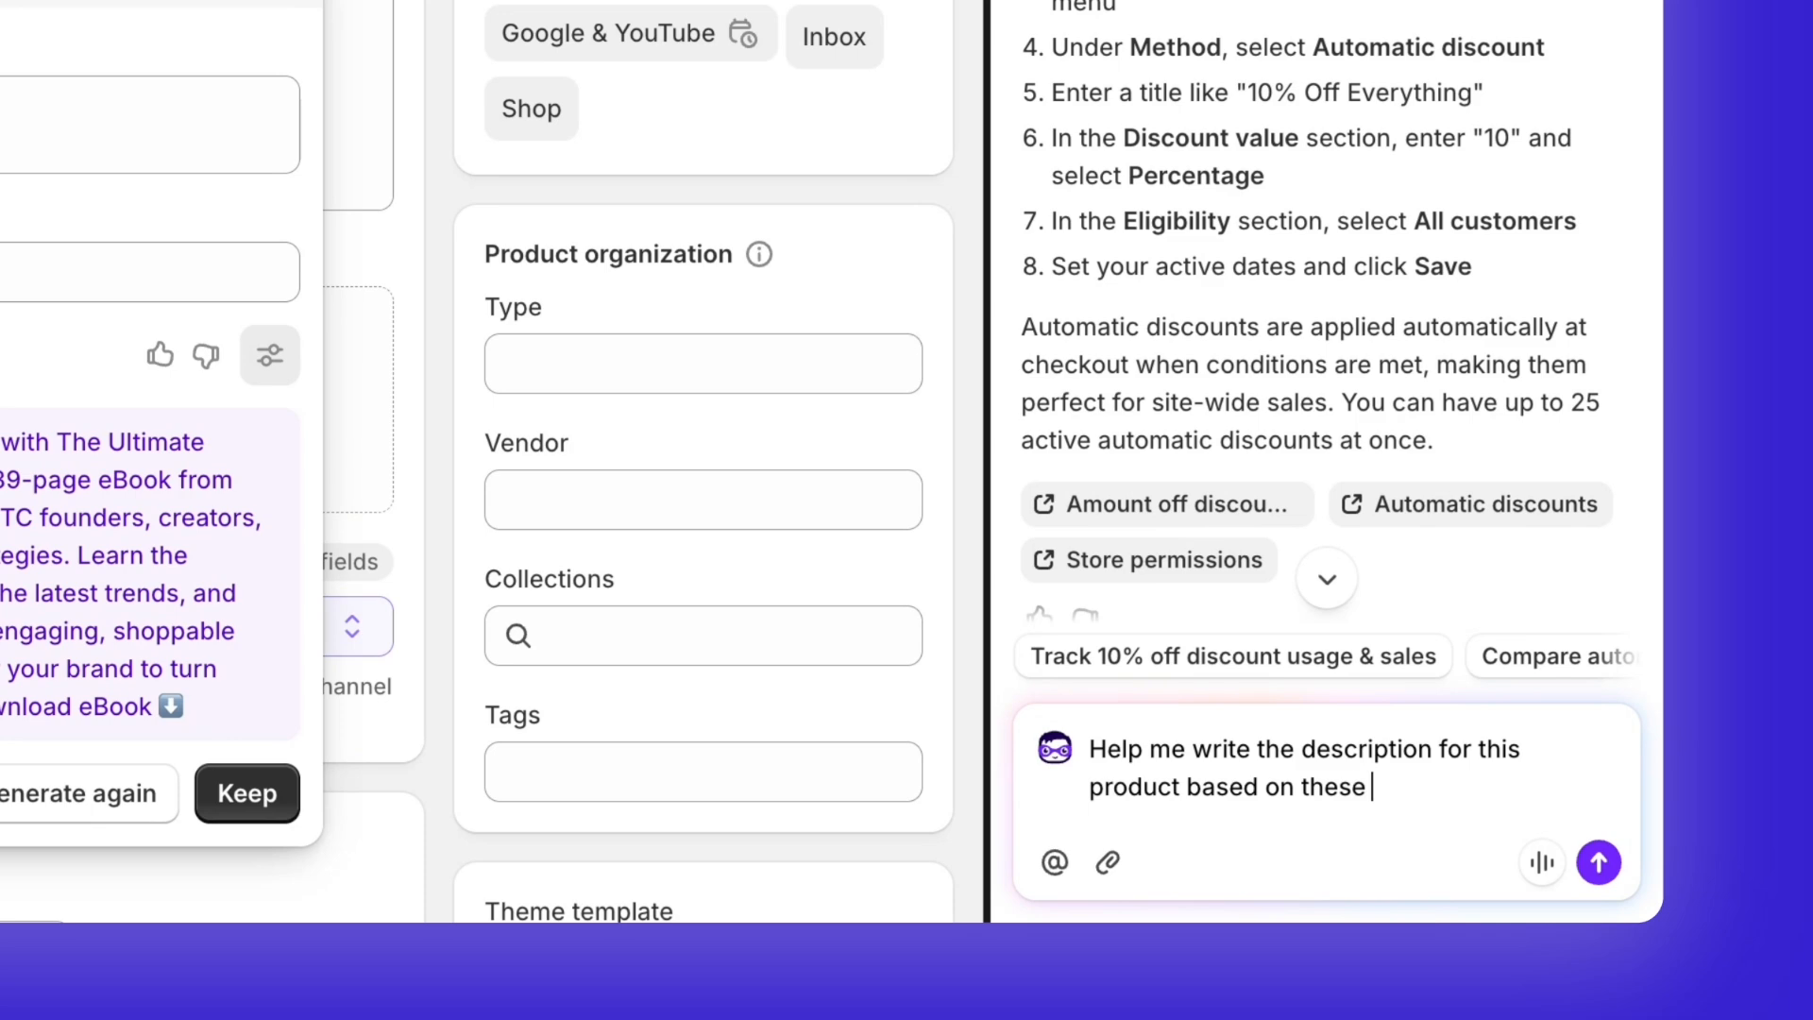
text( informations:)
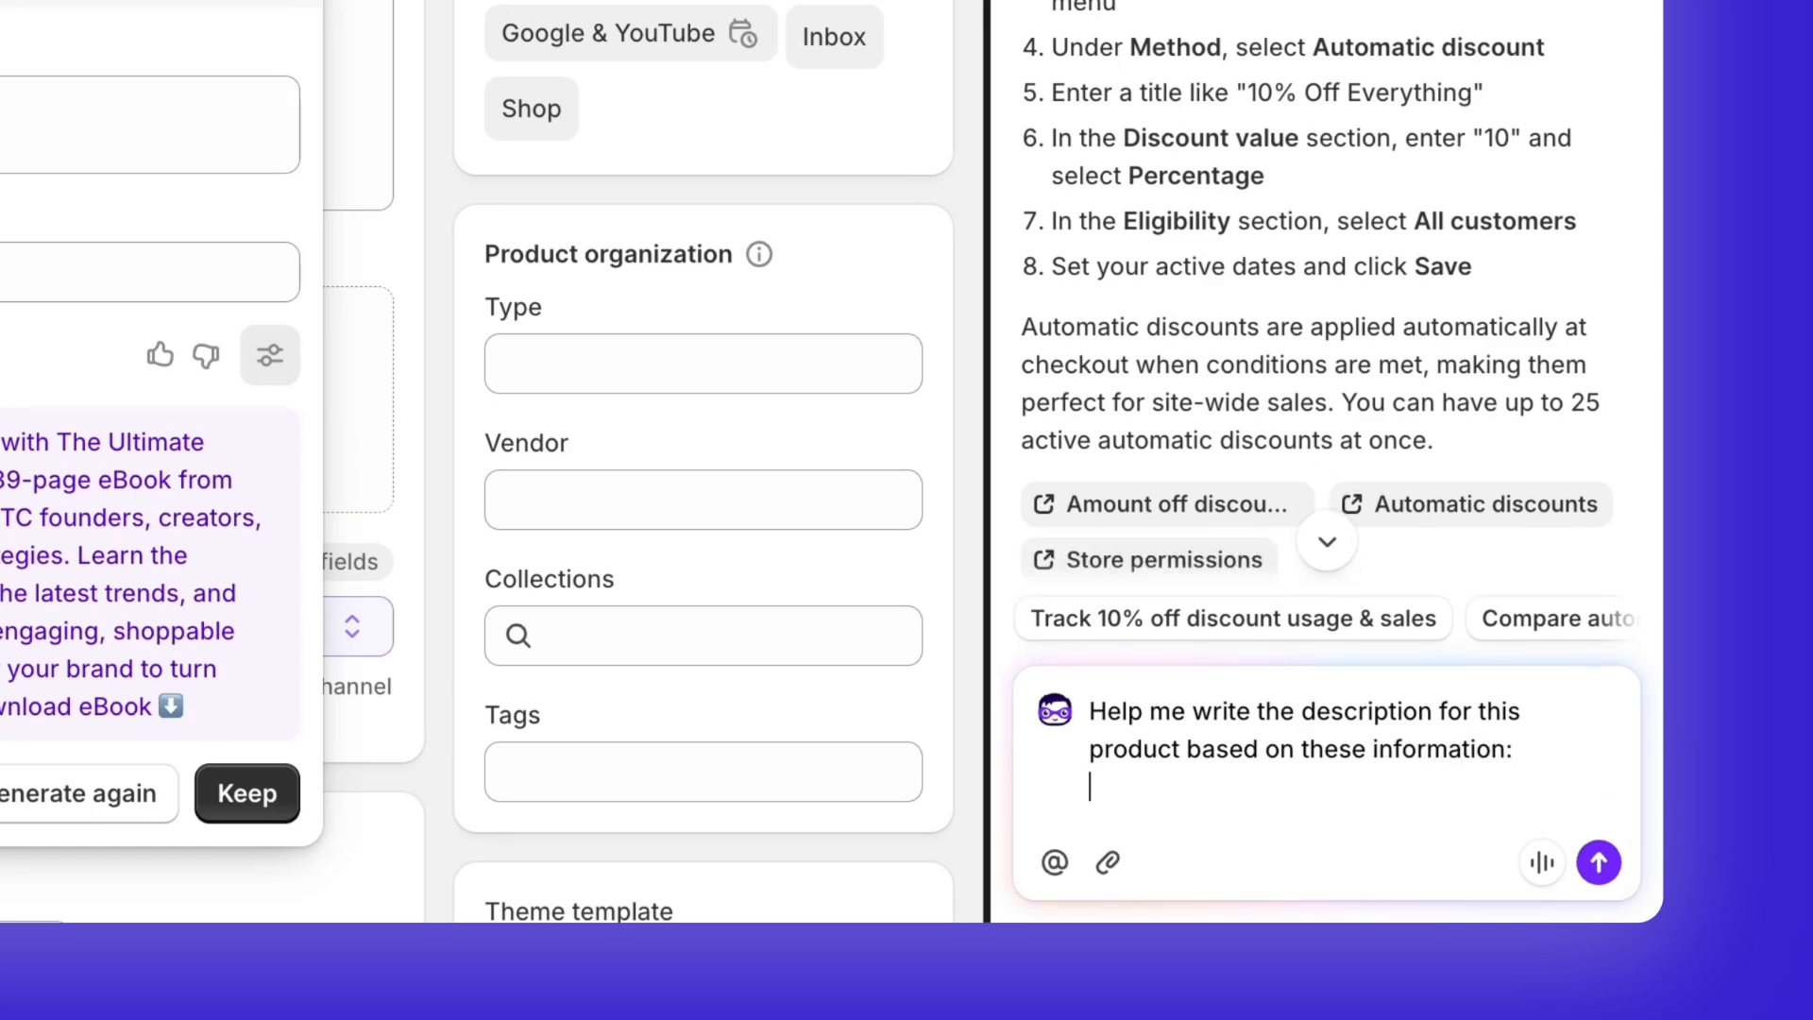
key(ctrl+v)
key(Return)
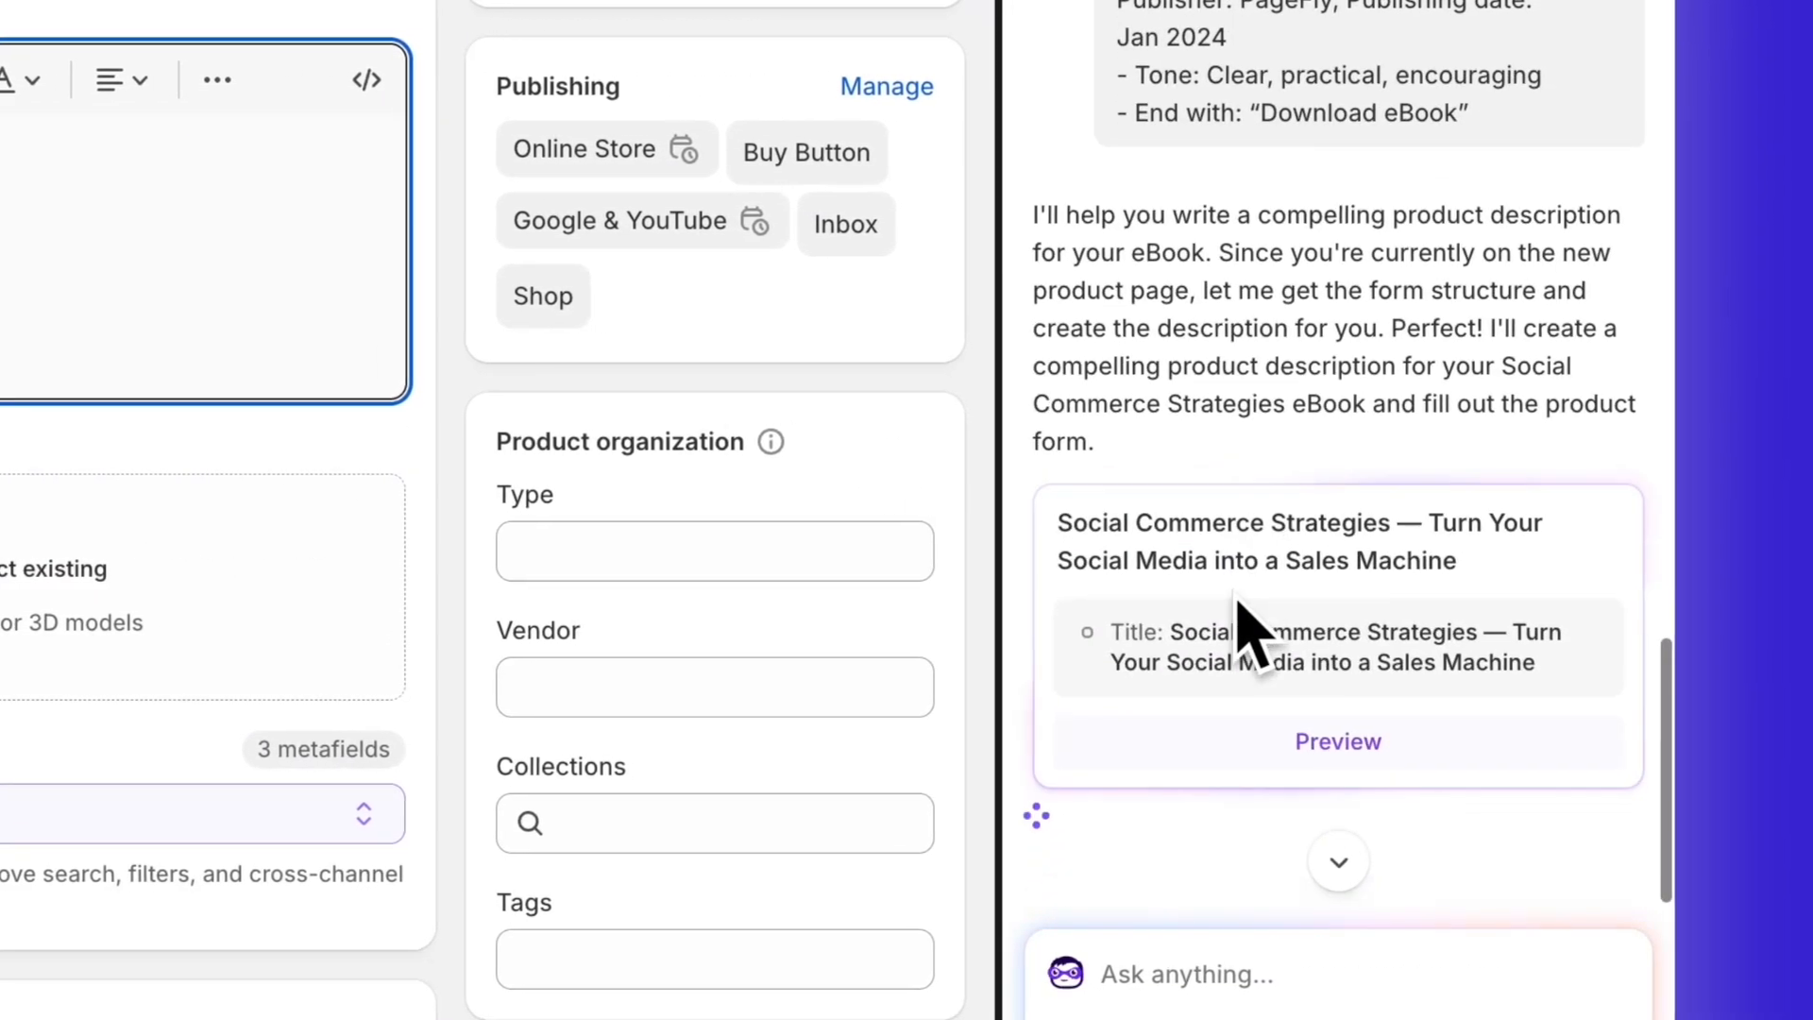
Step: Preview the assistant's suggested product details in the product form and read through its proposal and summary
click(1321, 731)
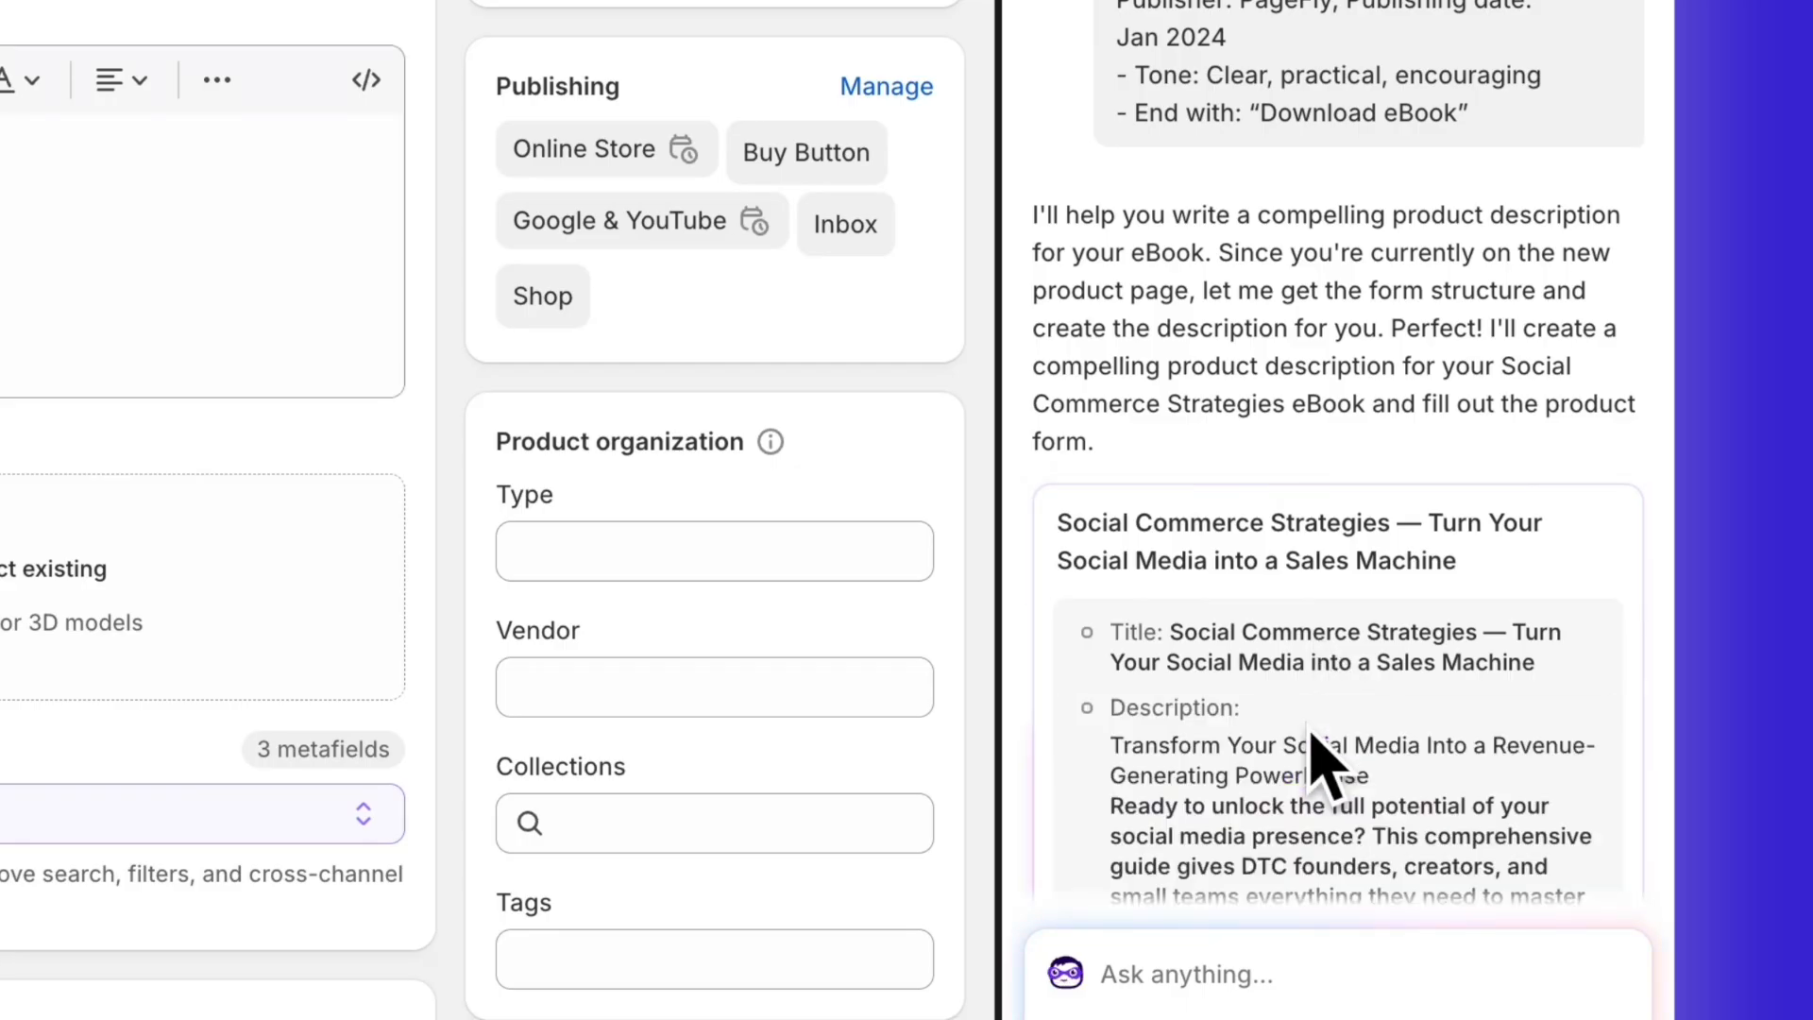
scroll(1321, 765, down, 10)
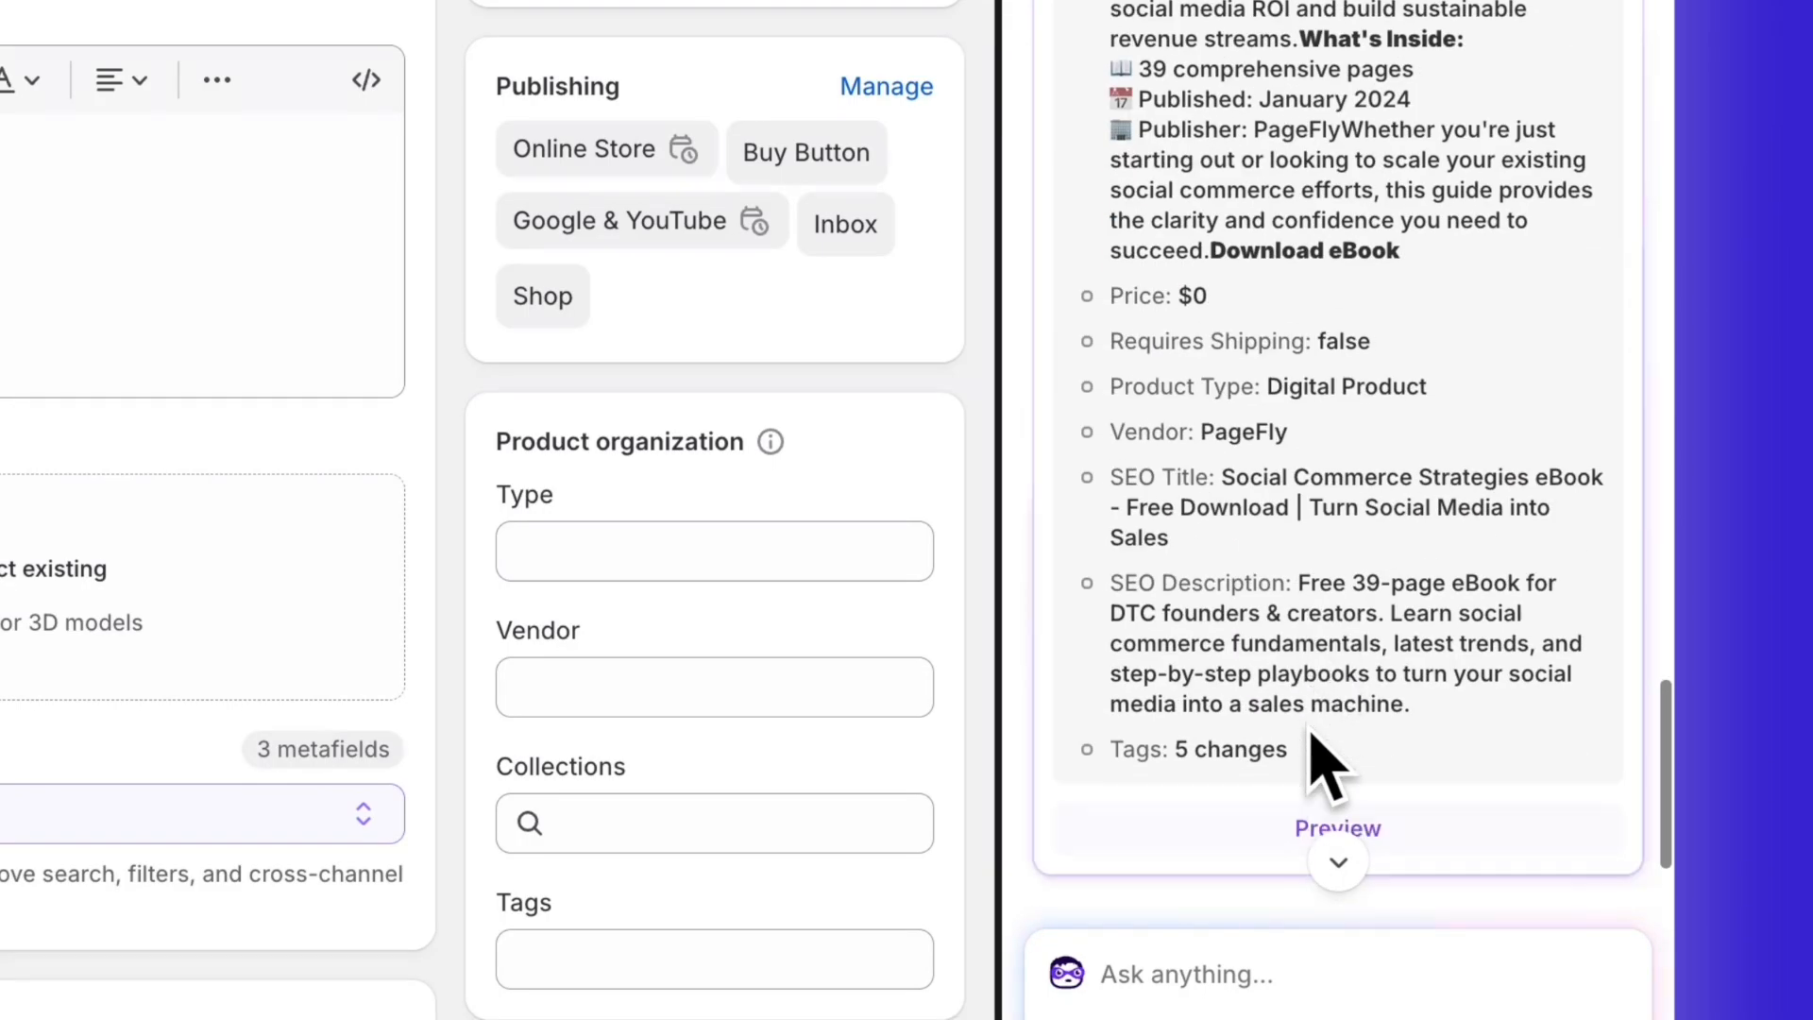
scroll(1321, 803, down, 8)
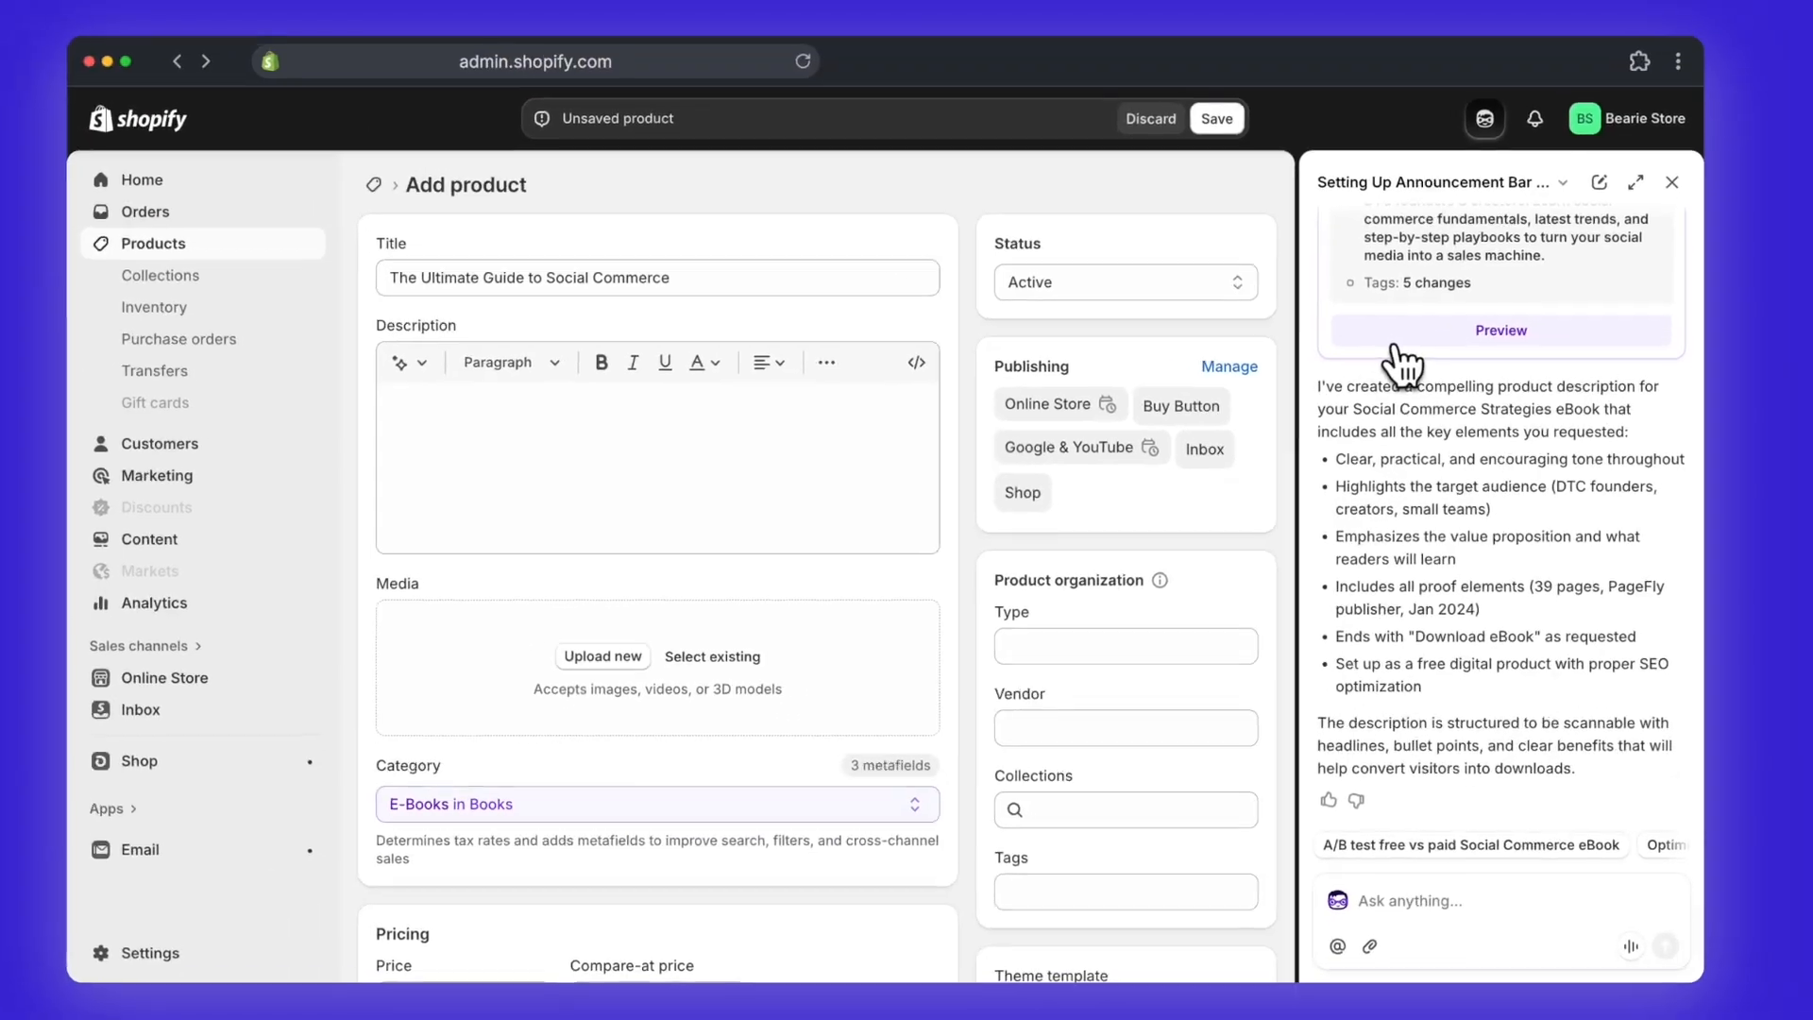
click(1175, 32)
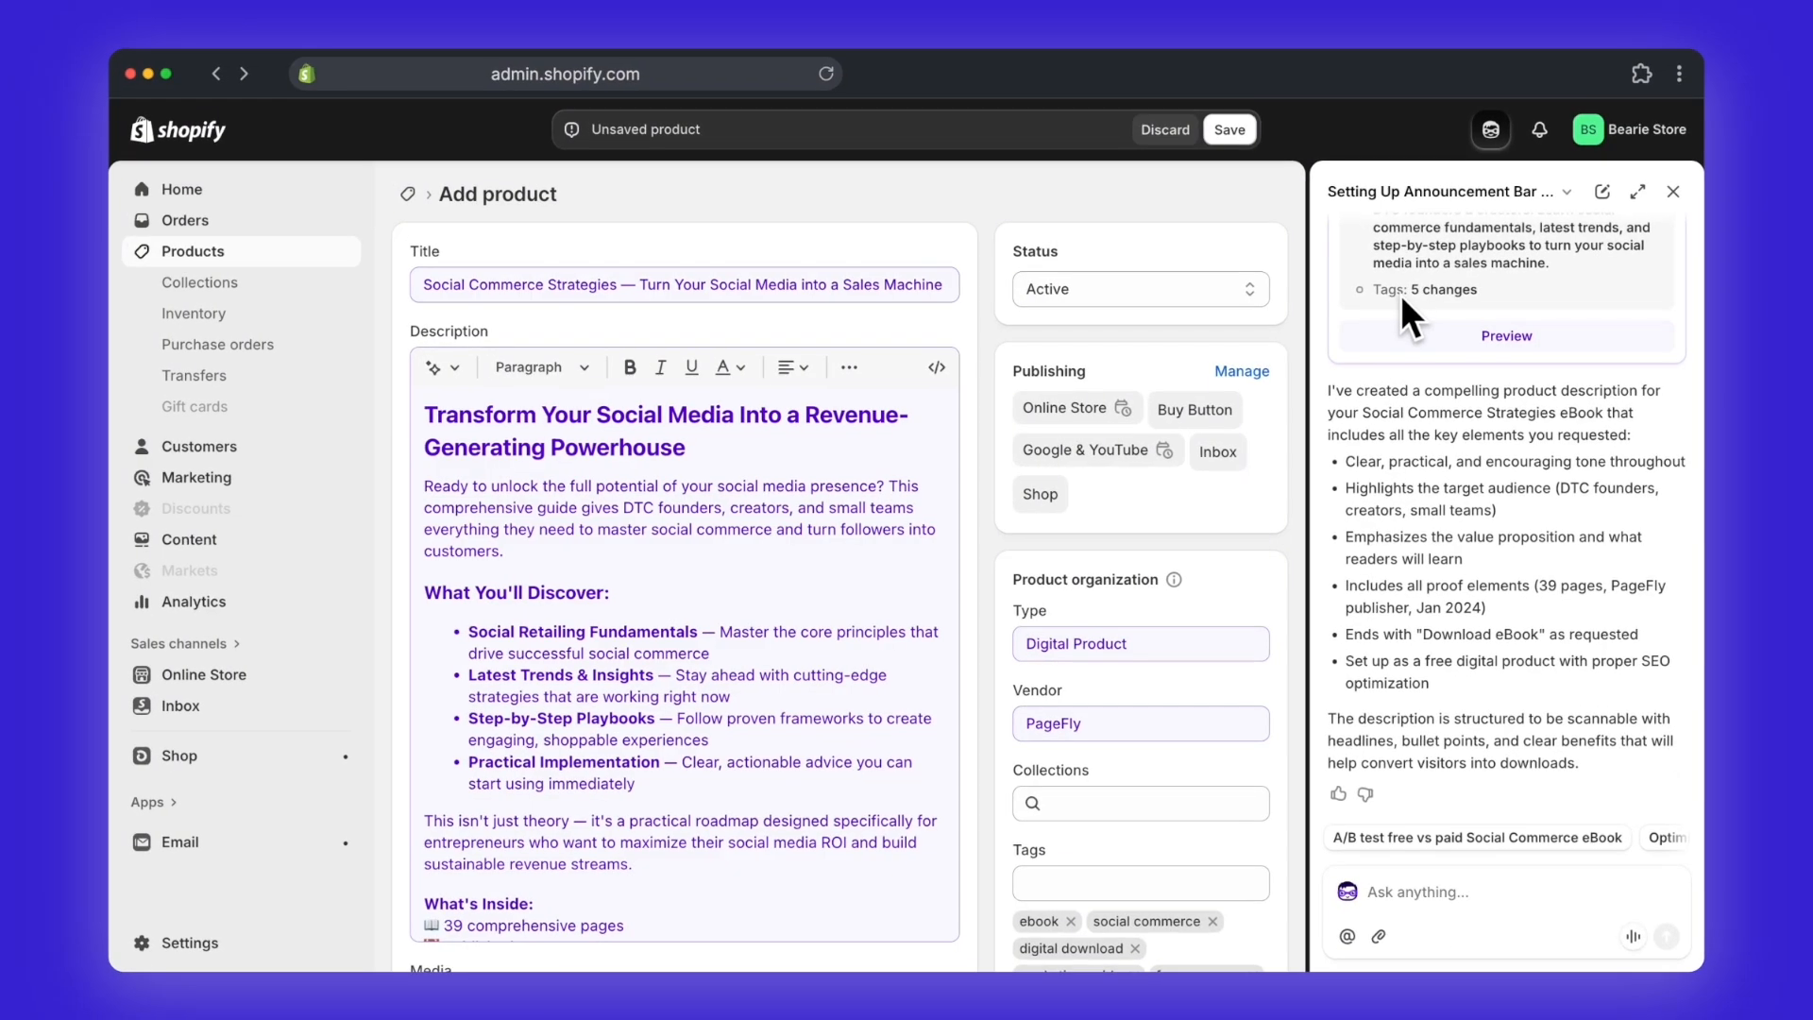
Step: Review the filled-in product description from start to finish, followed by the category, pricing and remaining product fields
scroll(826, 561, down, 5)
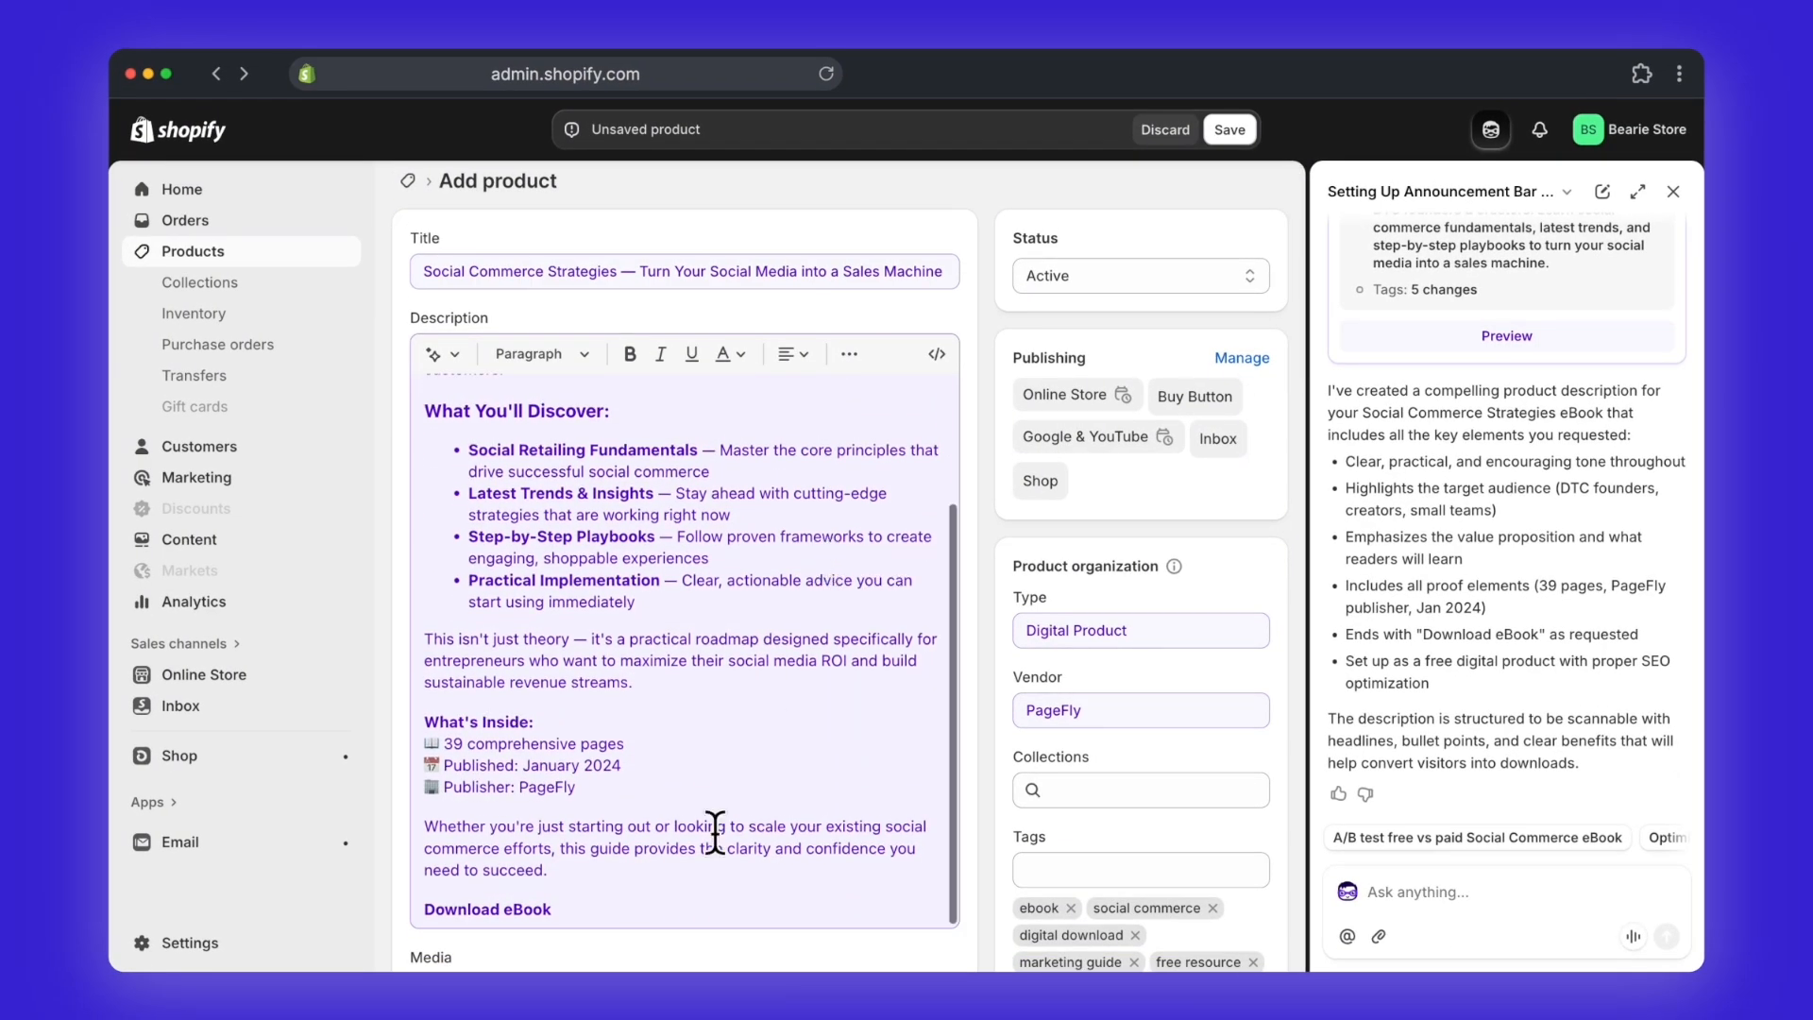
click(688, 903)
scroll(688, 897, up, 3)
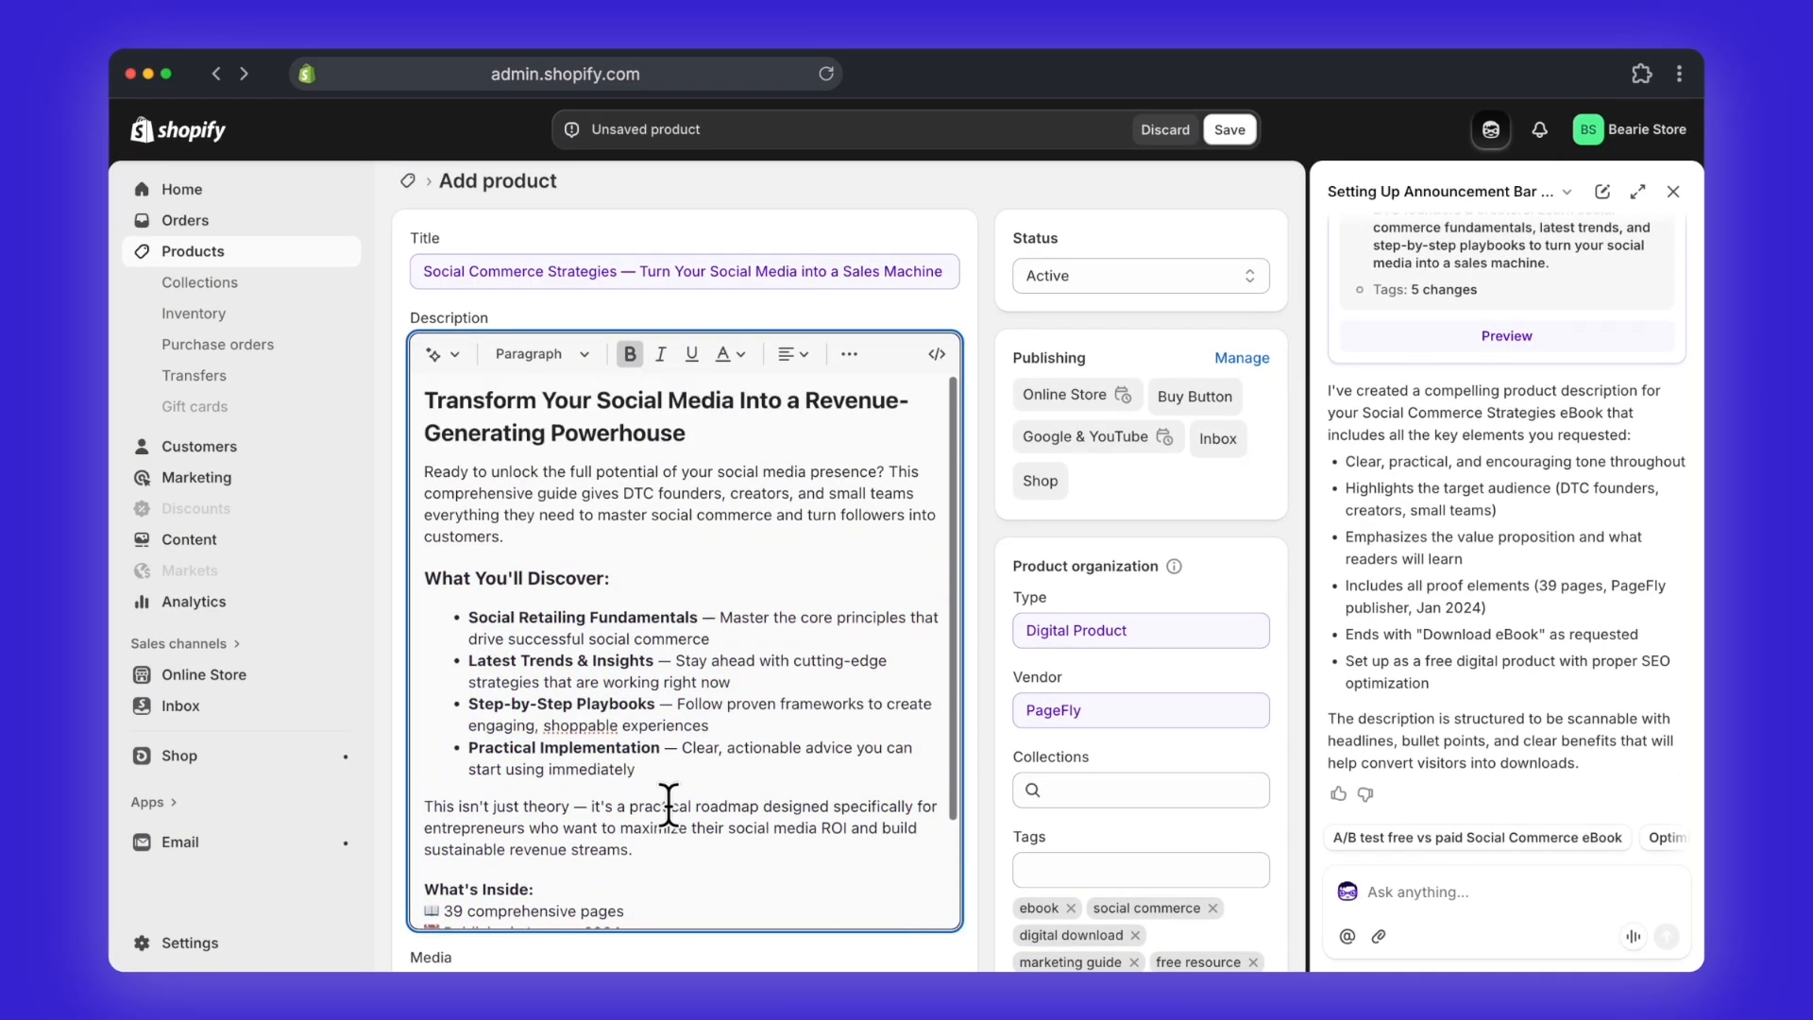
triple_click(639, 413)
scroll(666, 533, down, 10)
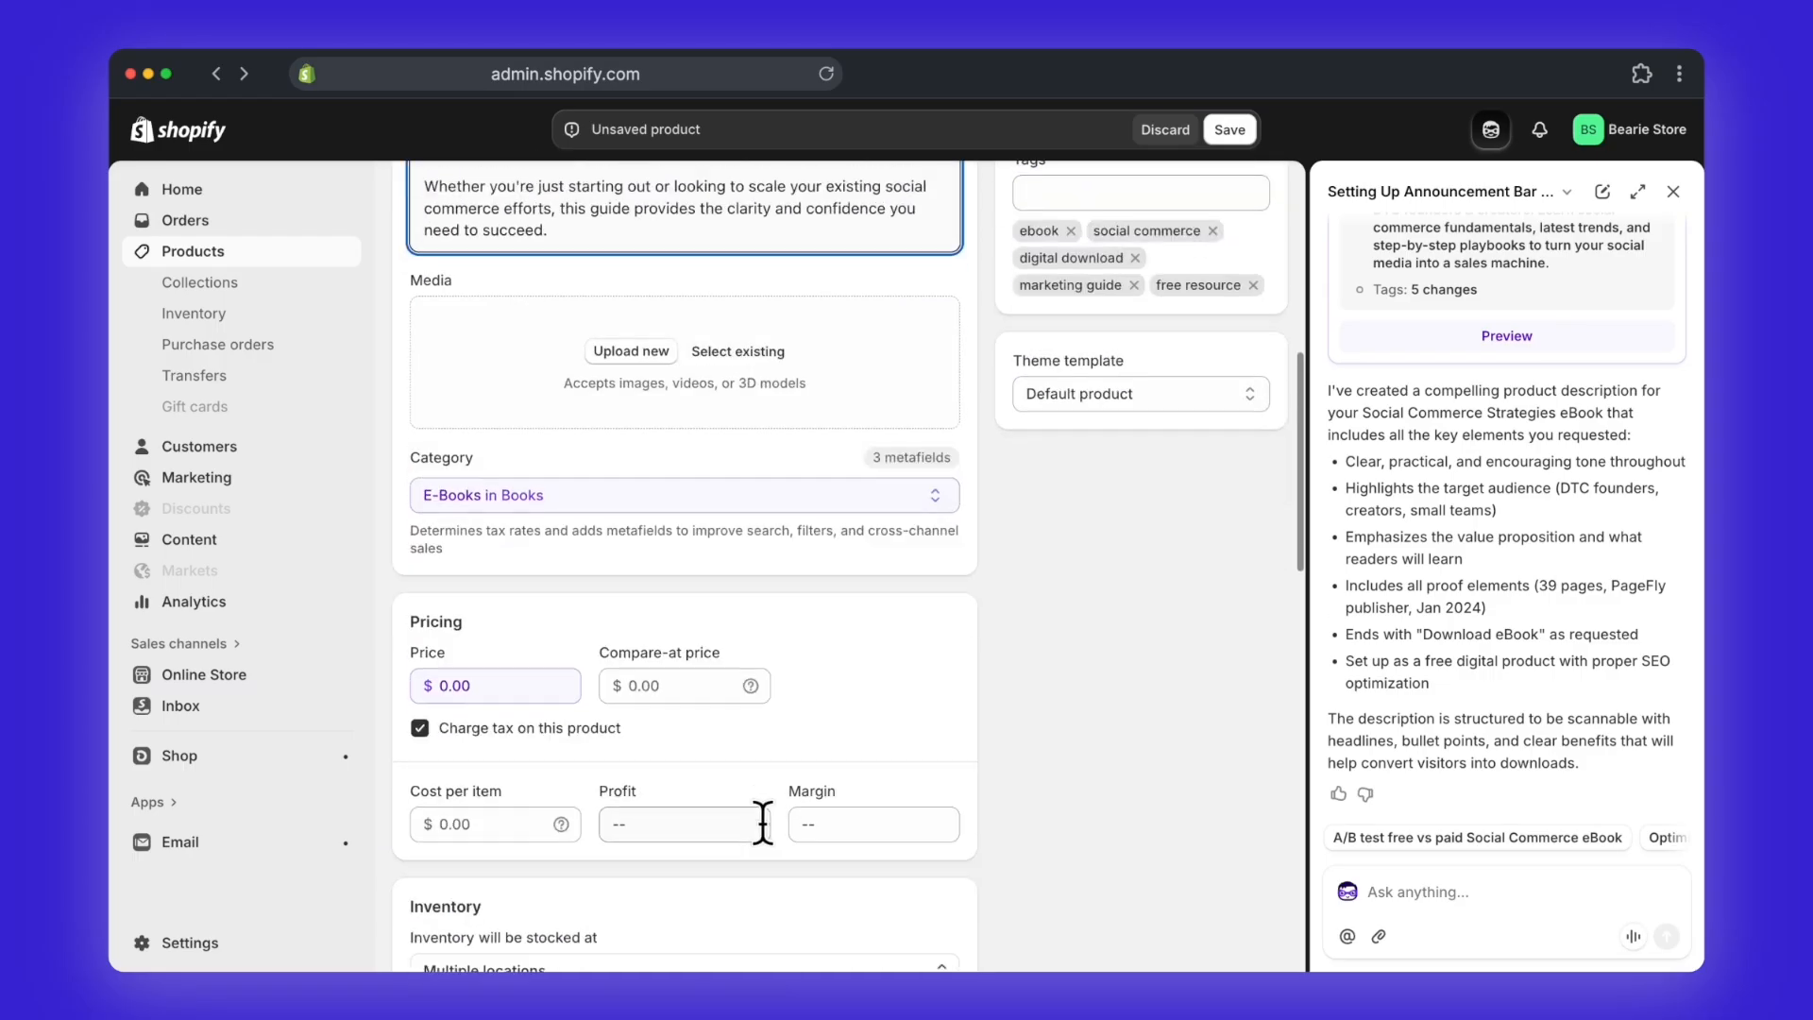
scroll(762, 821, down, 10)
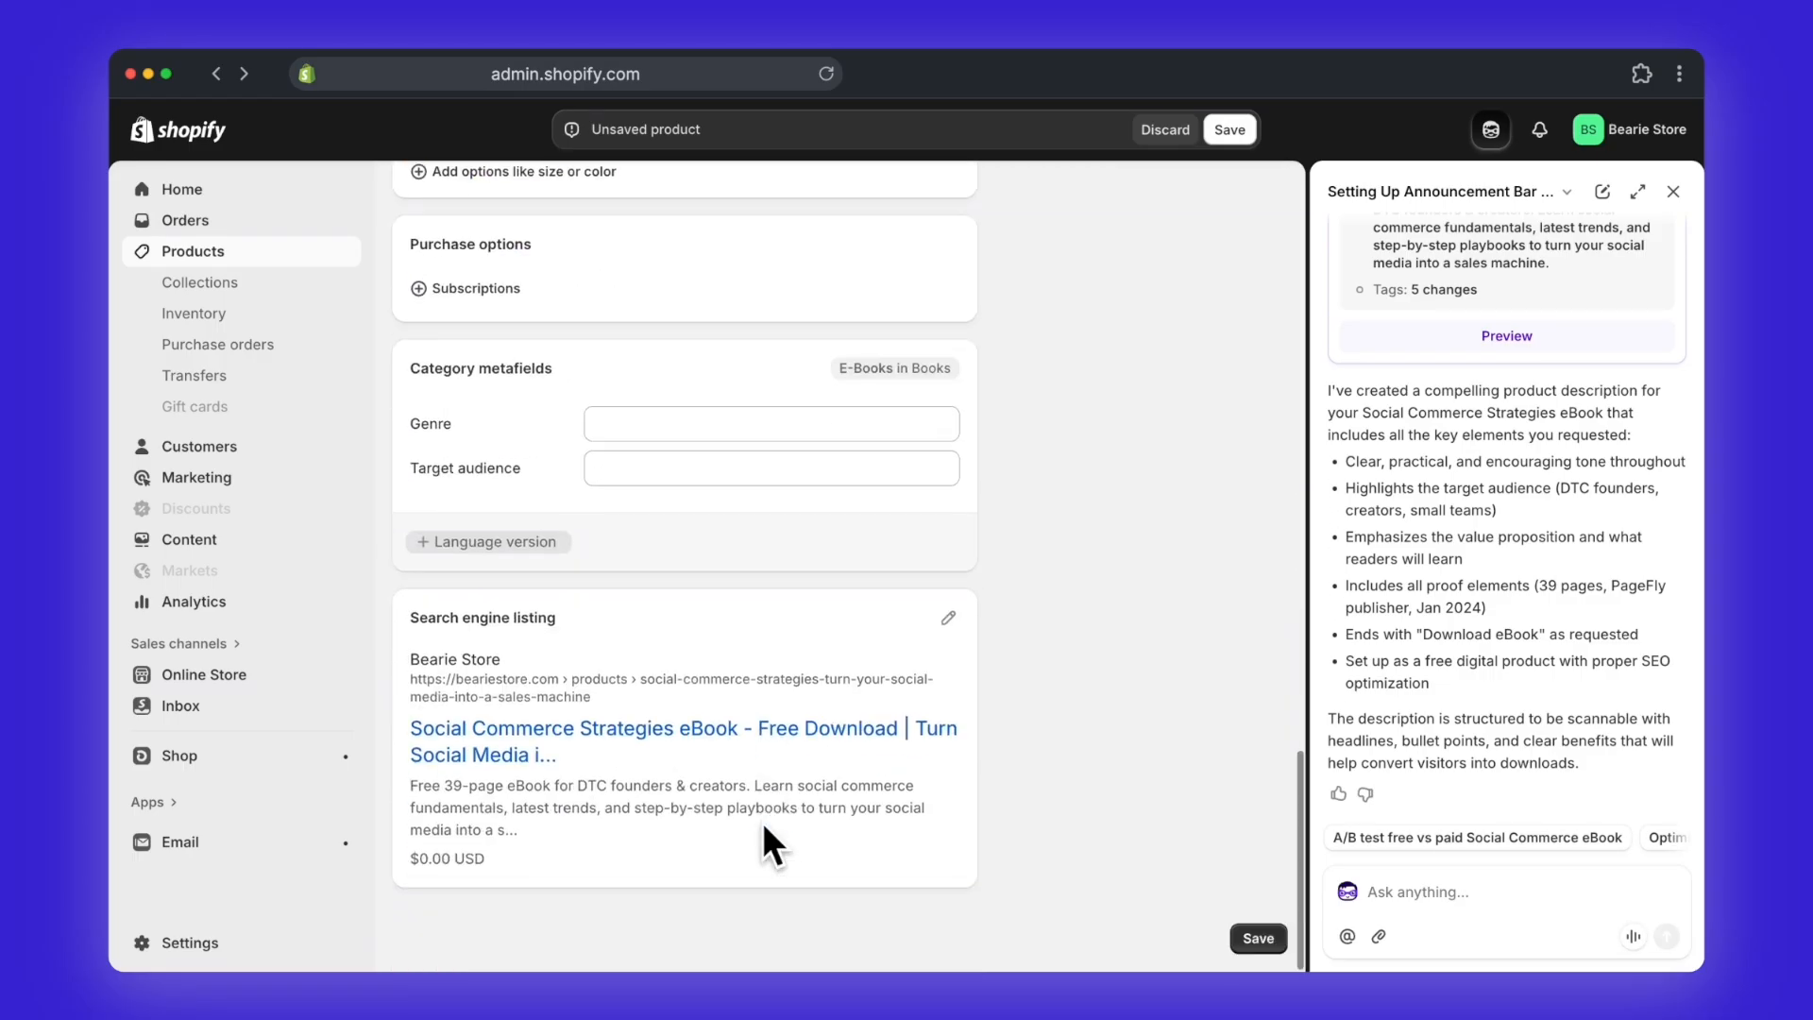
Step: Open the search engine listing for editing and check its page title, meta description and URL handle
click(948, 617)
scroll(882, 721, down, 4)
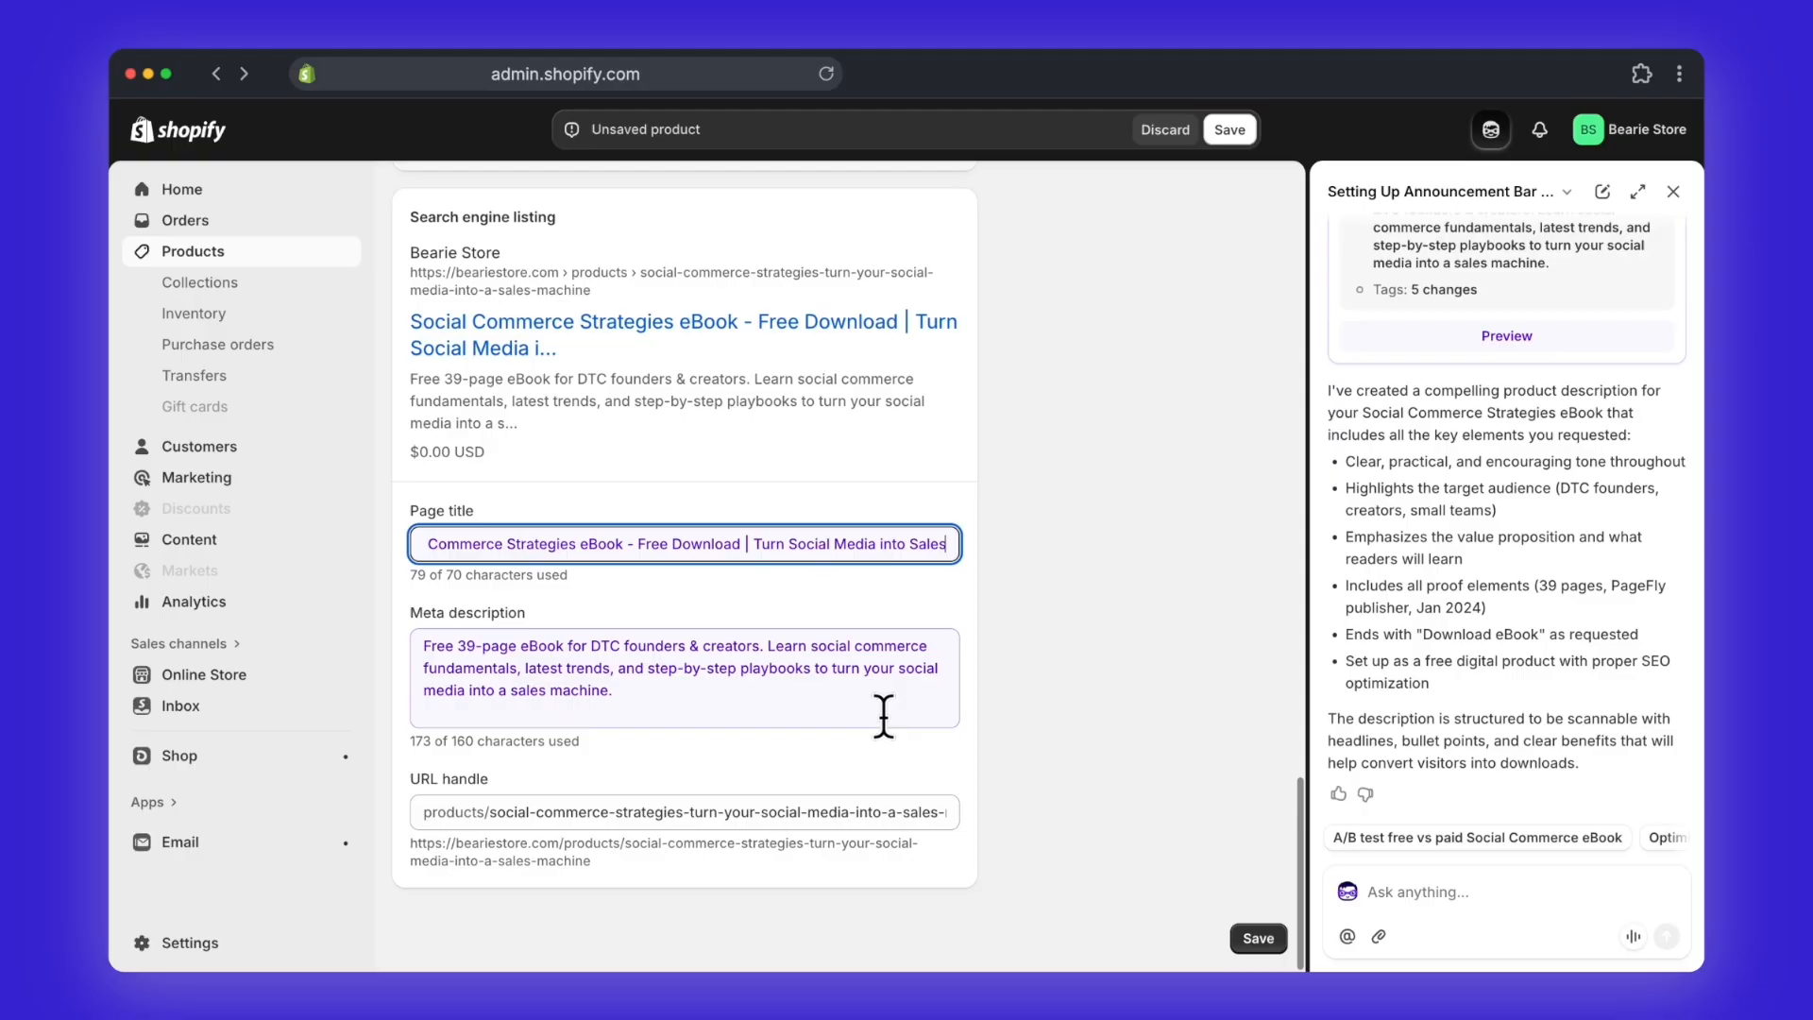
scroll(883, 715, up, 10)
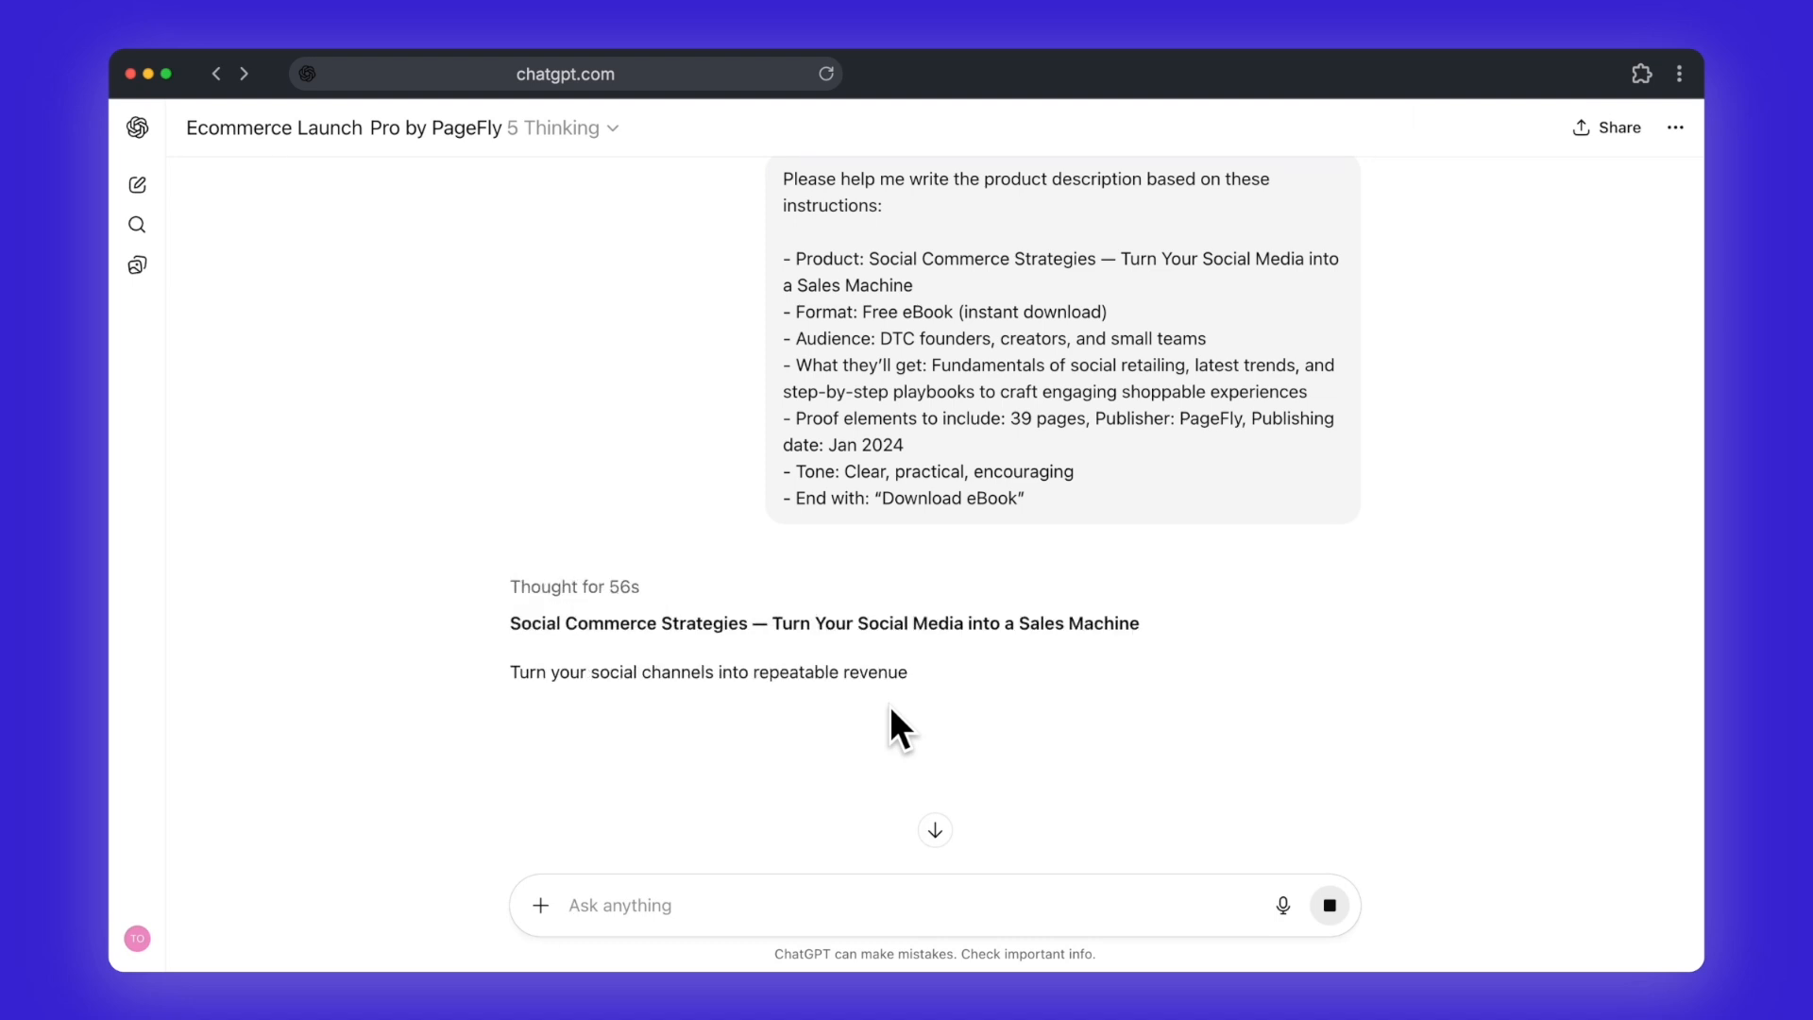
Step: Switch to ChatGPT and read the product description that Ecommerce Launch Pro by PageFly writes from the eBook brief
scroll(889, 705, down, 2)
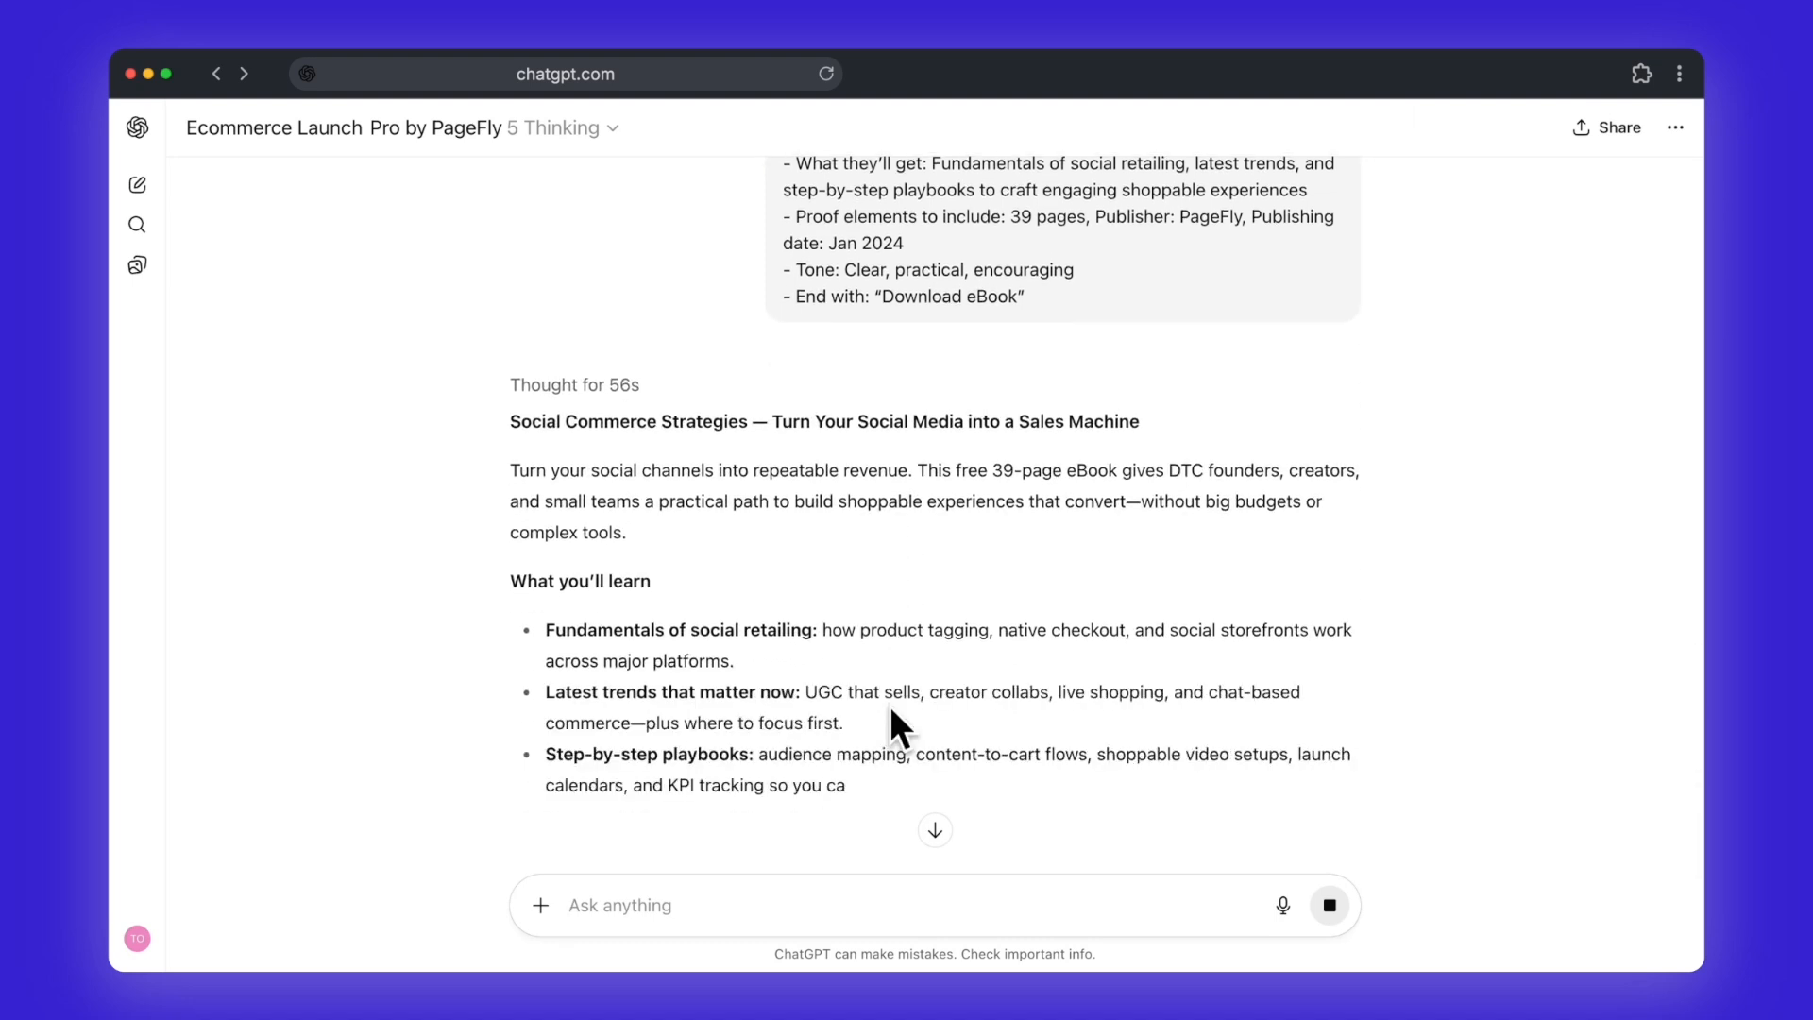
scroll(890, 705, down, 1)
scroll(890, 727, down, 3)
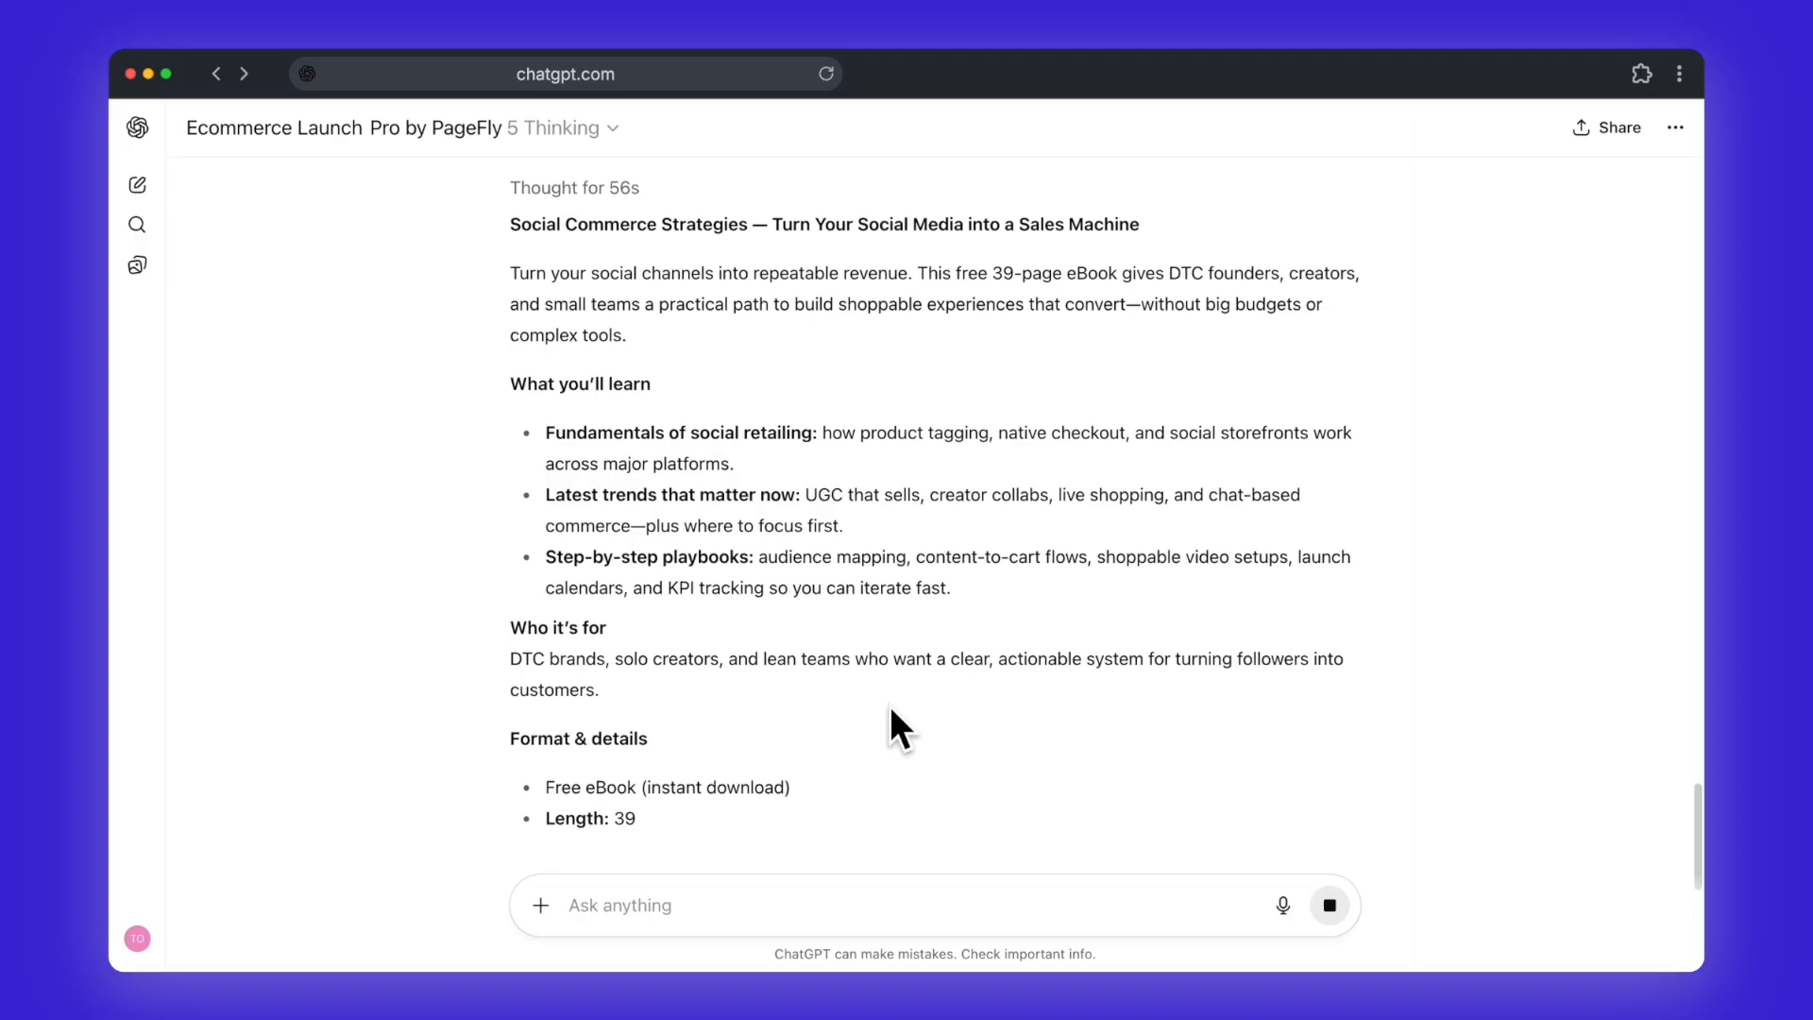
scroll(889, 708, down, 4)
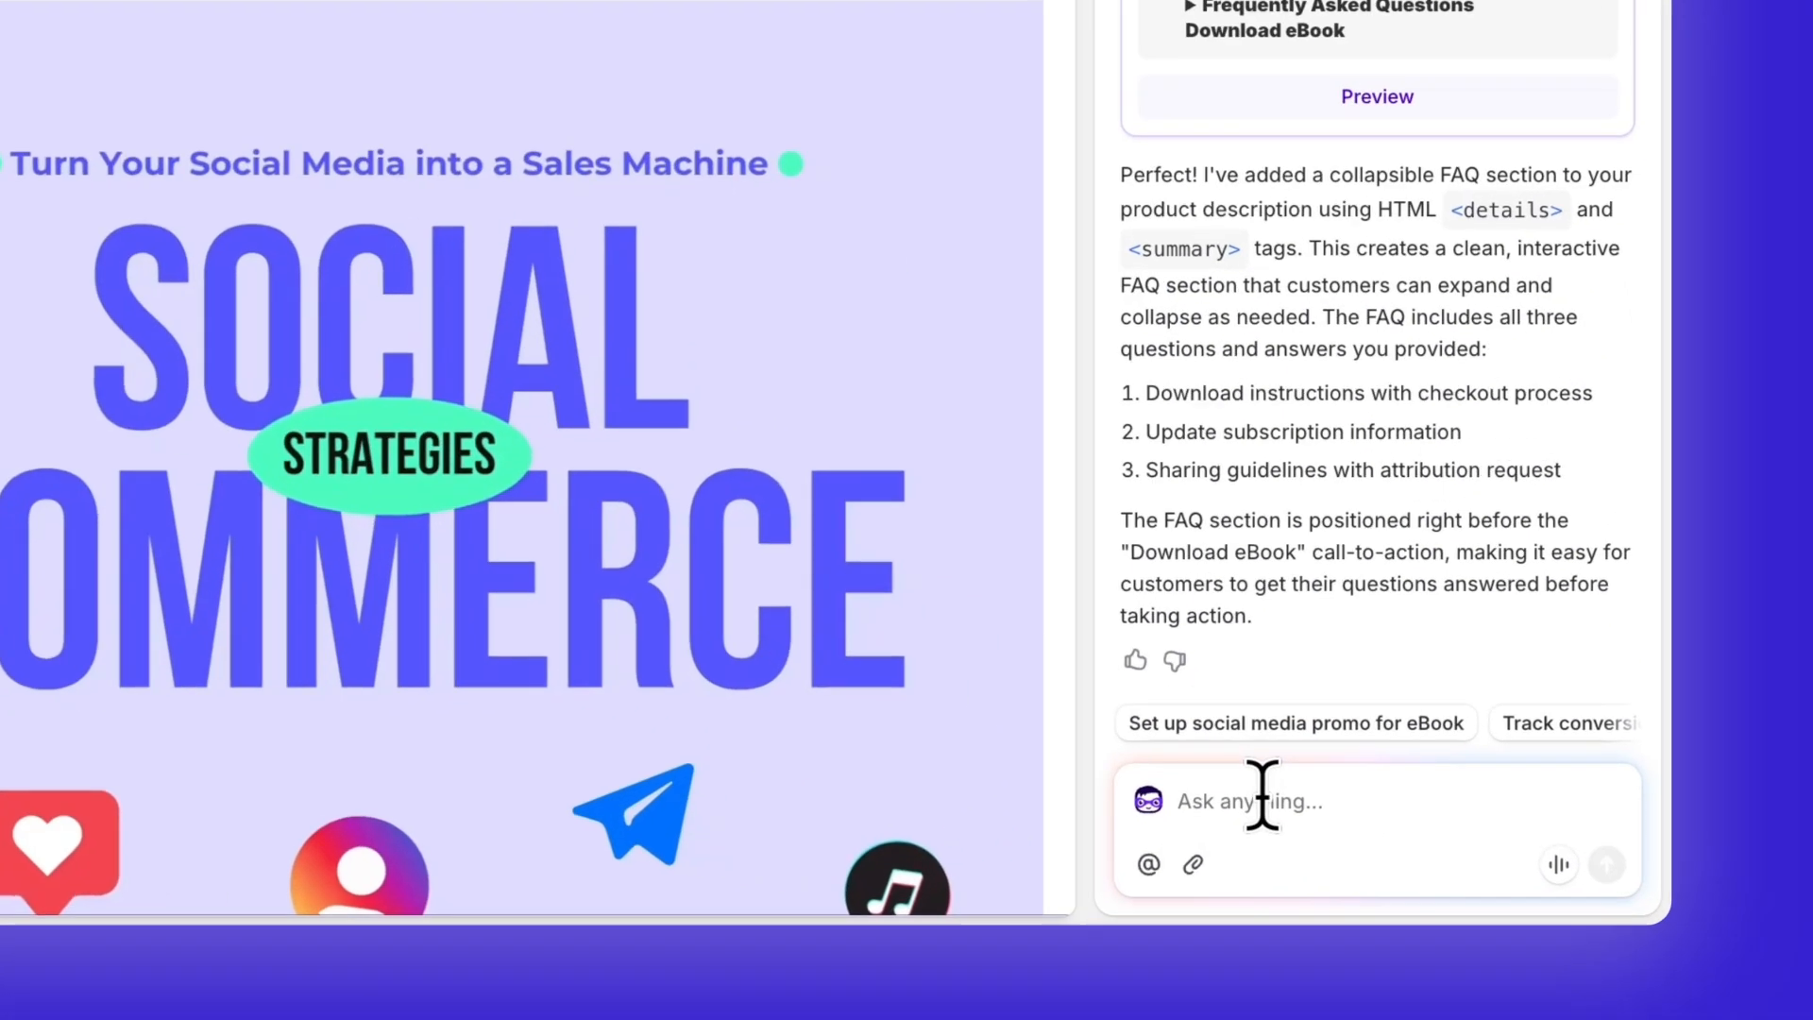
Step: In Shopify's theme editor, ask the assistant "On the product page, please help. me: Create a collapsible FAQ section under the product description"
text(On the pro)
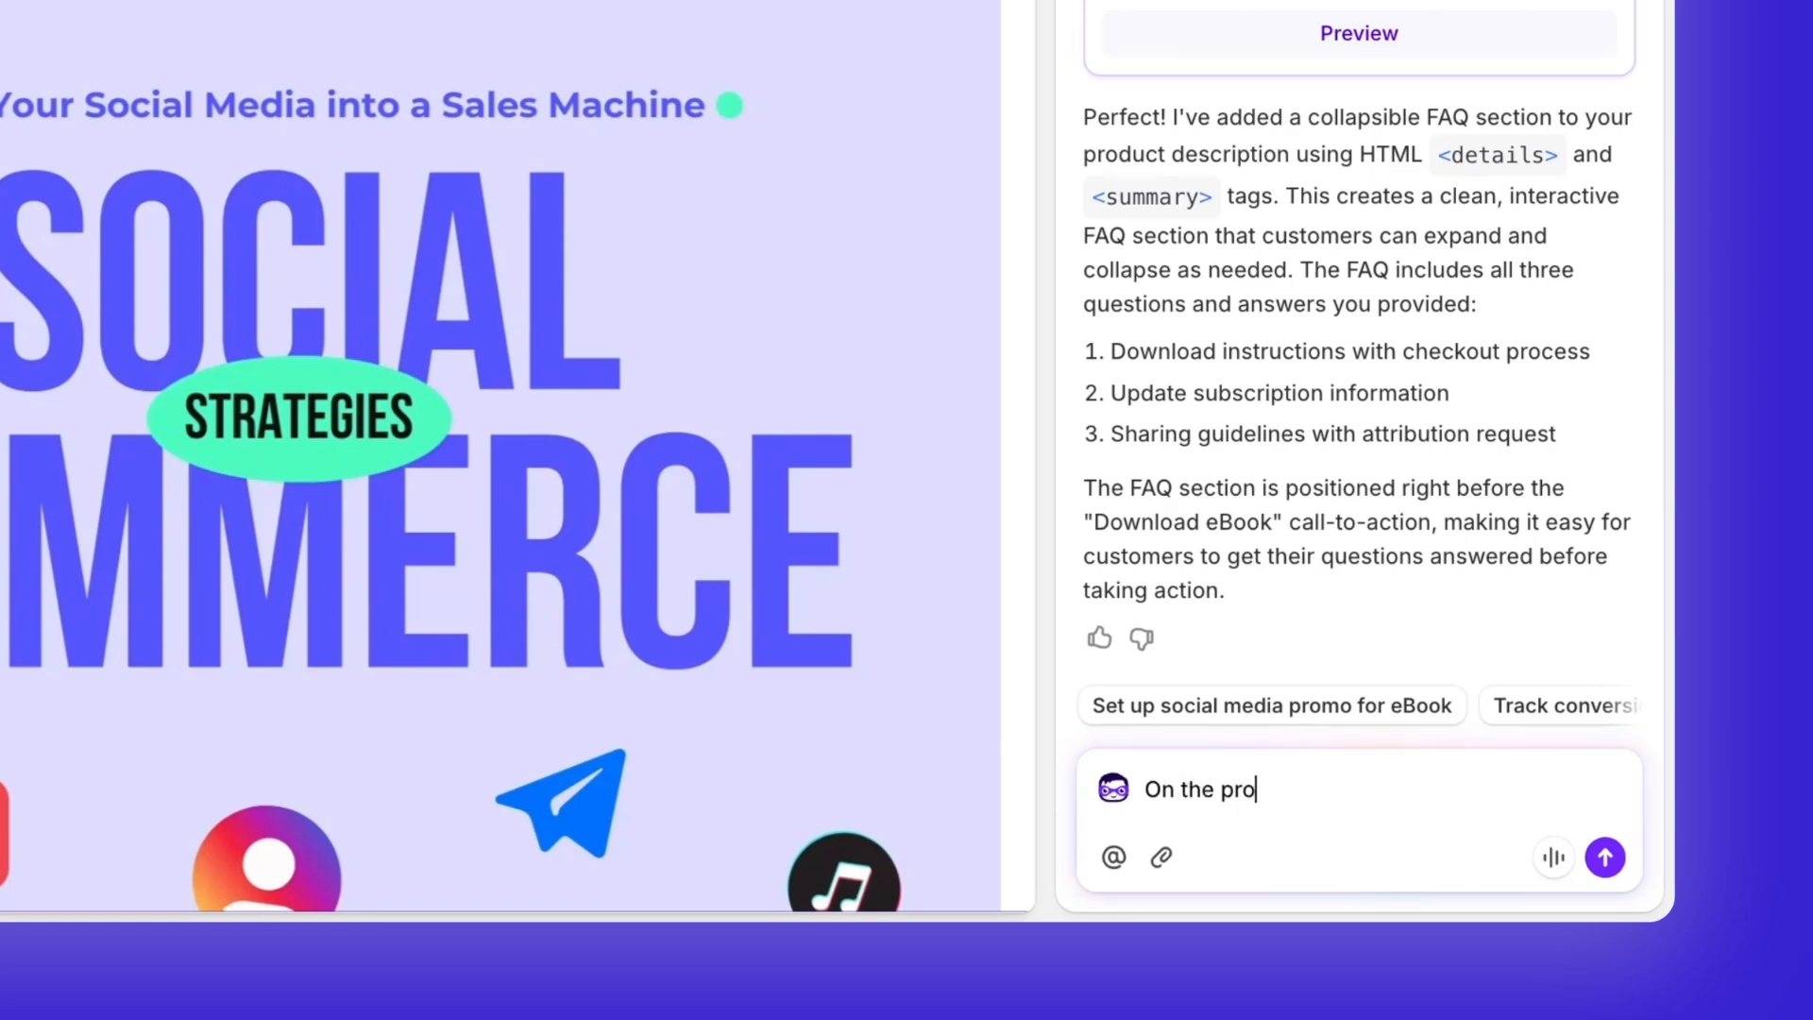
text(duct page, please help. me)
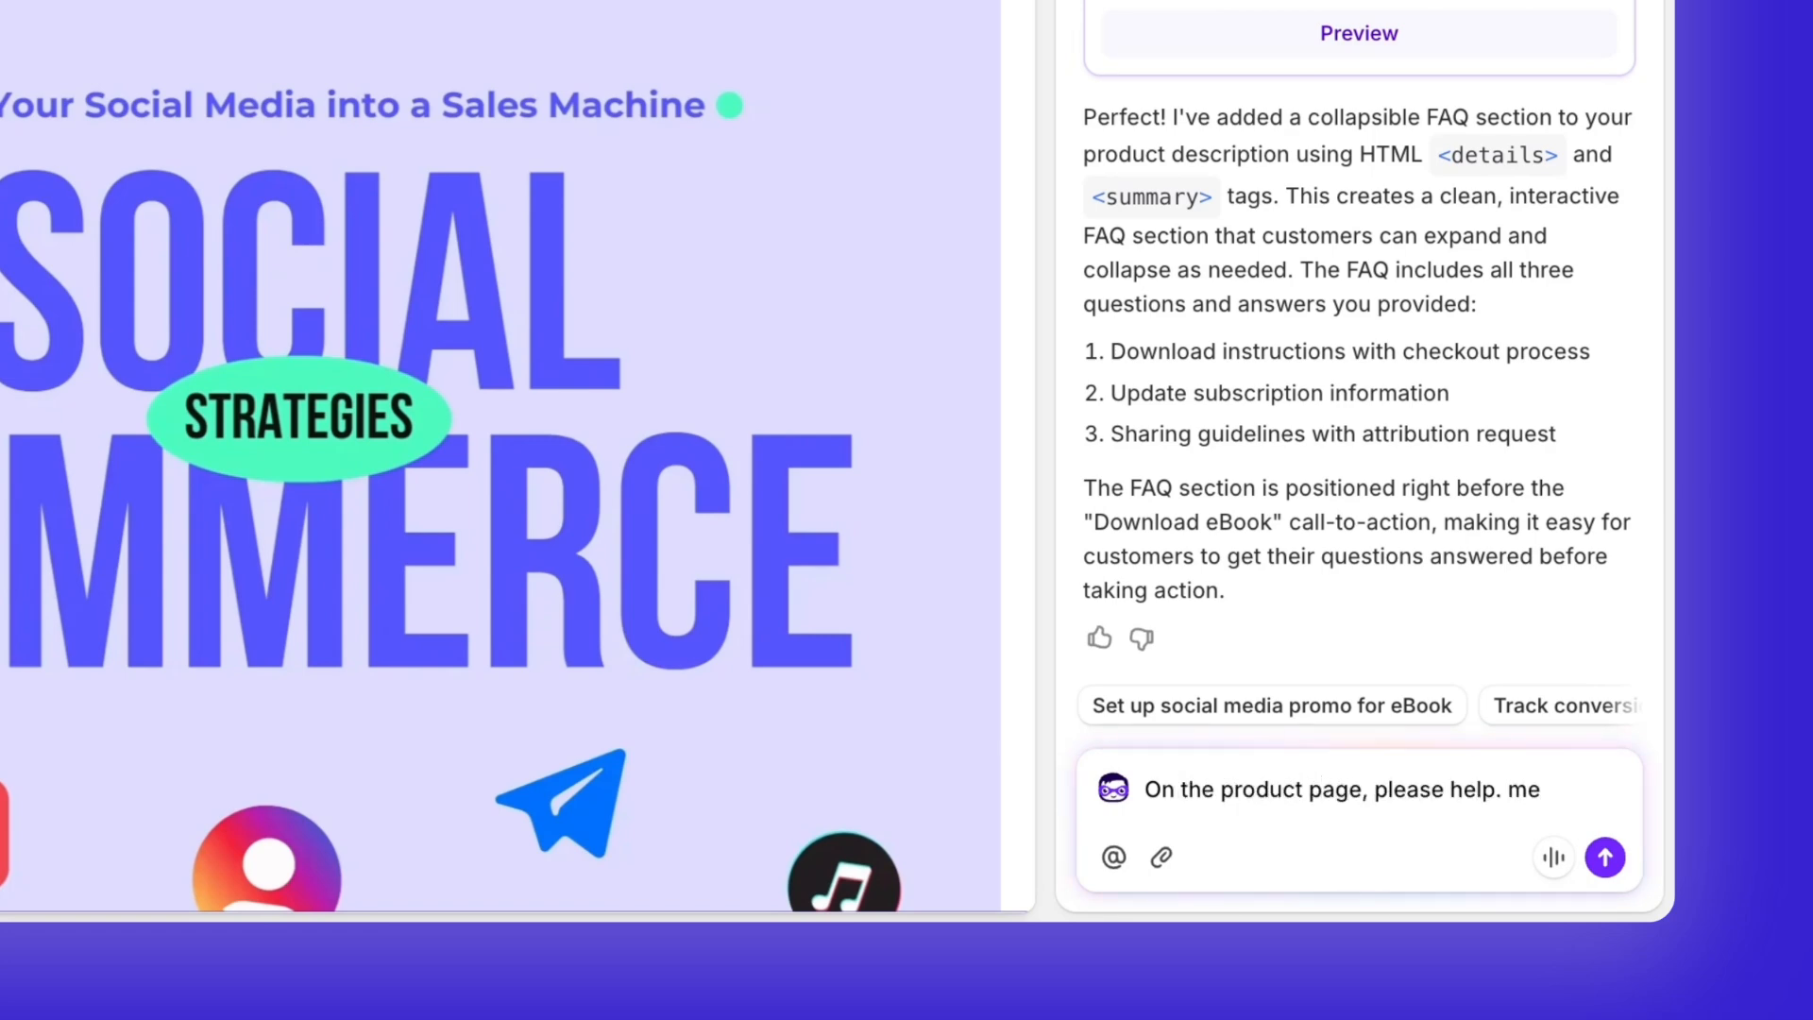
text(:)
key(shift+Return)
key(shift+Return)
text(Create a collapsible FAQ section under the product description )
text( description)
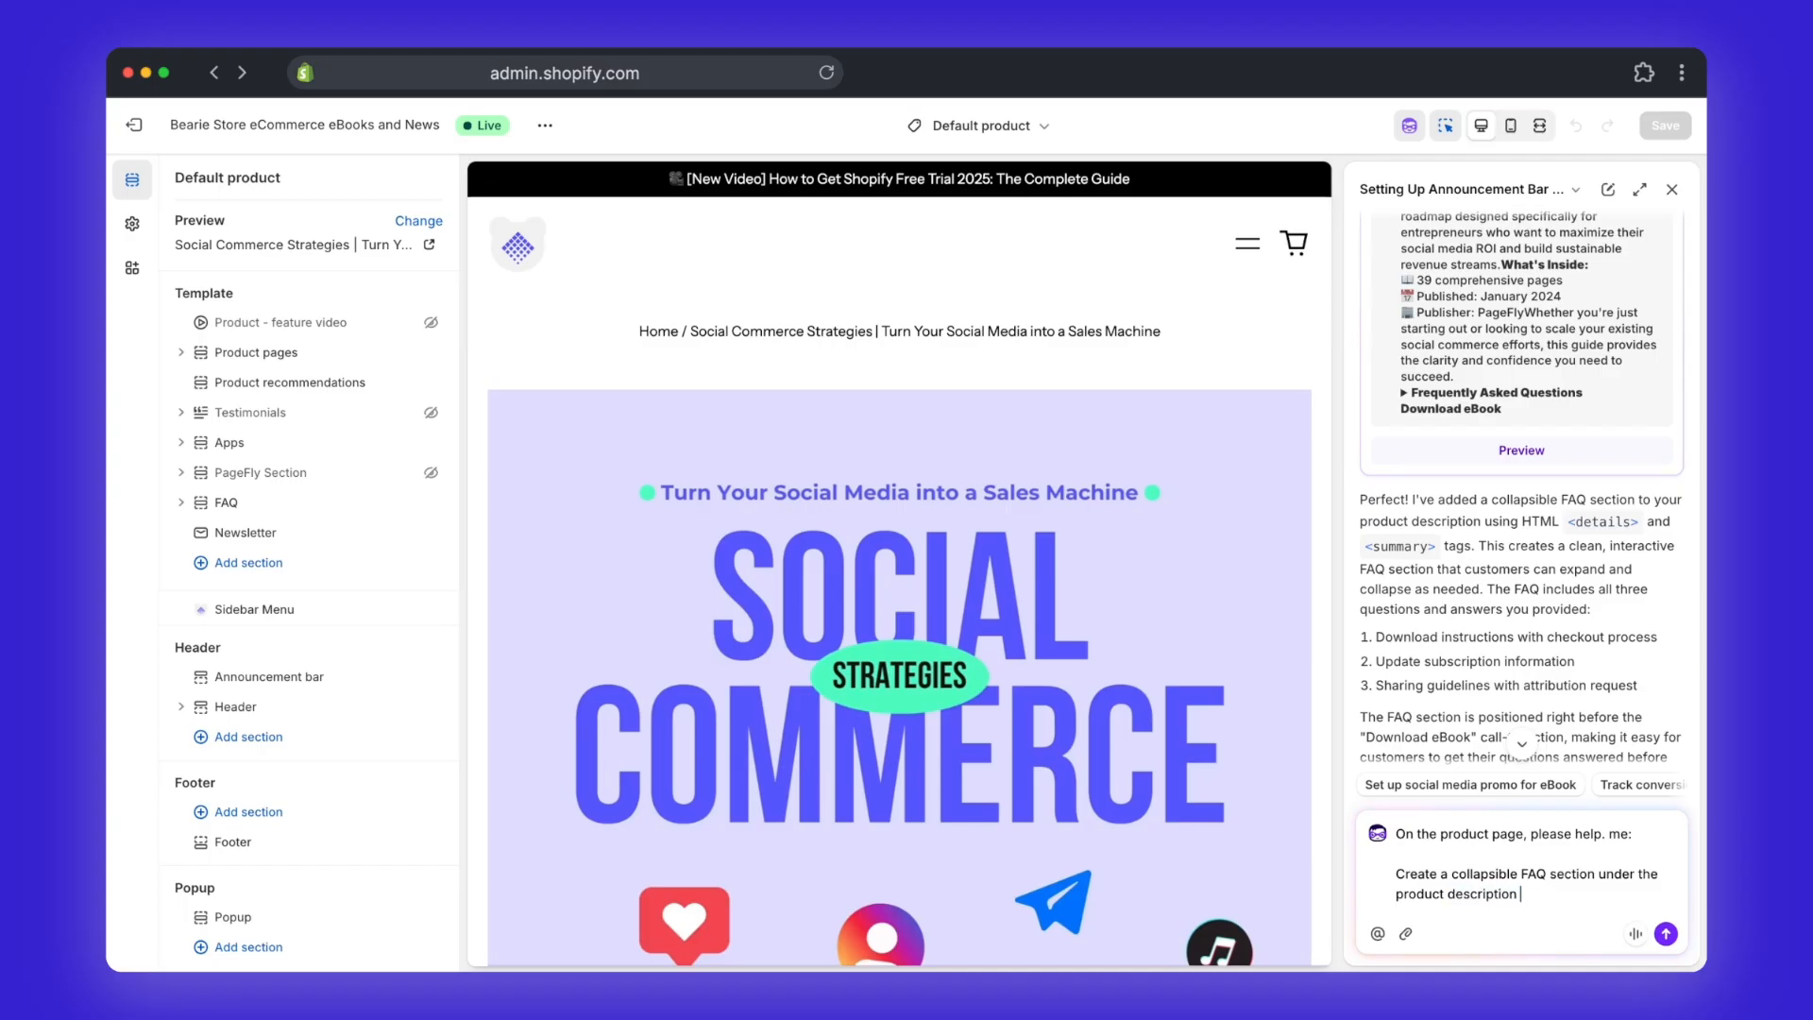
key(Return)
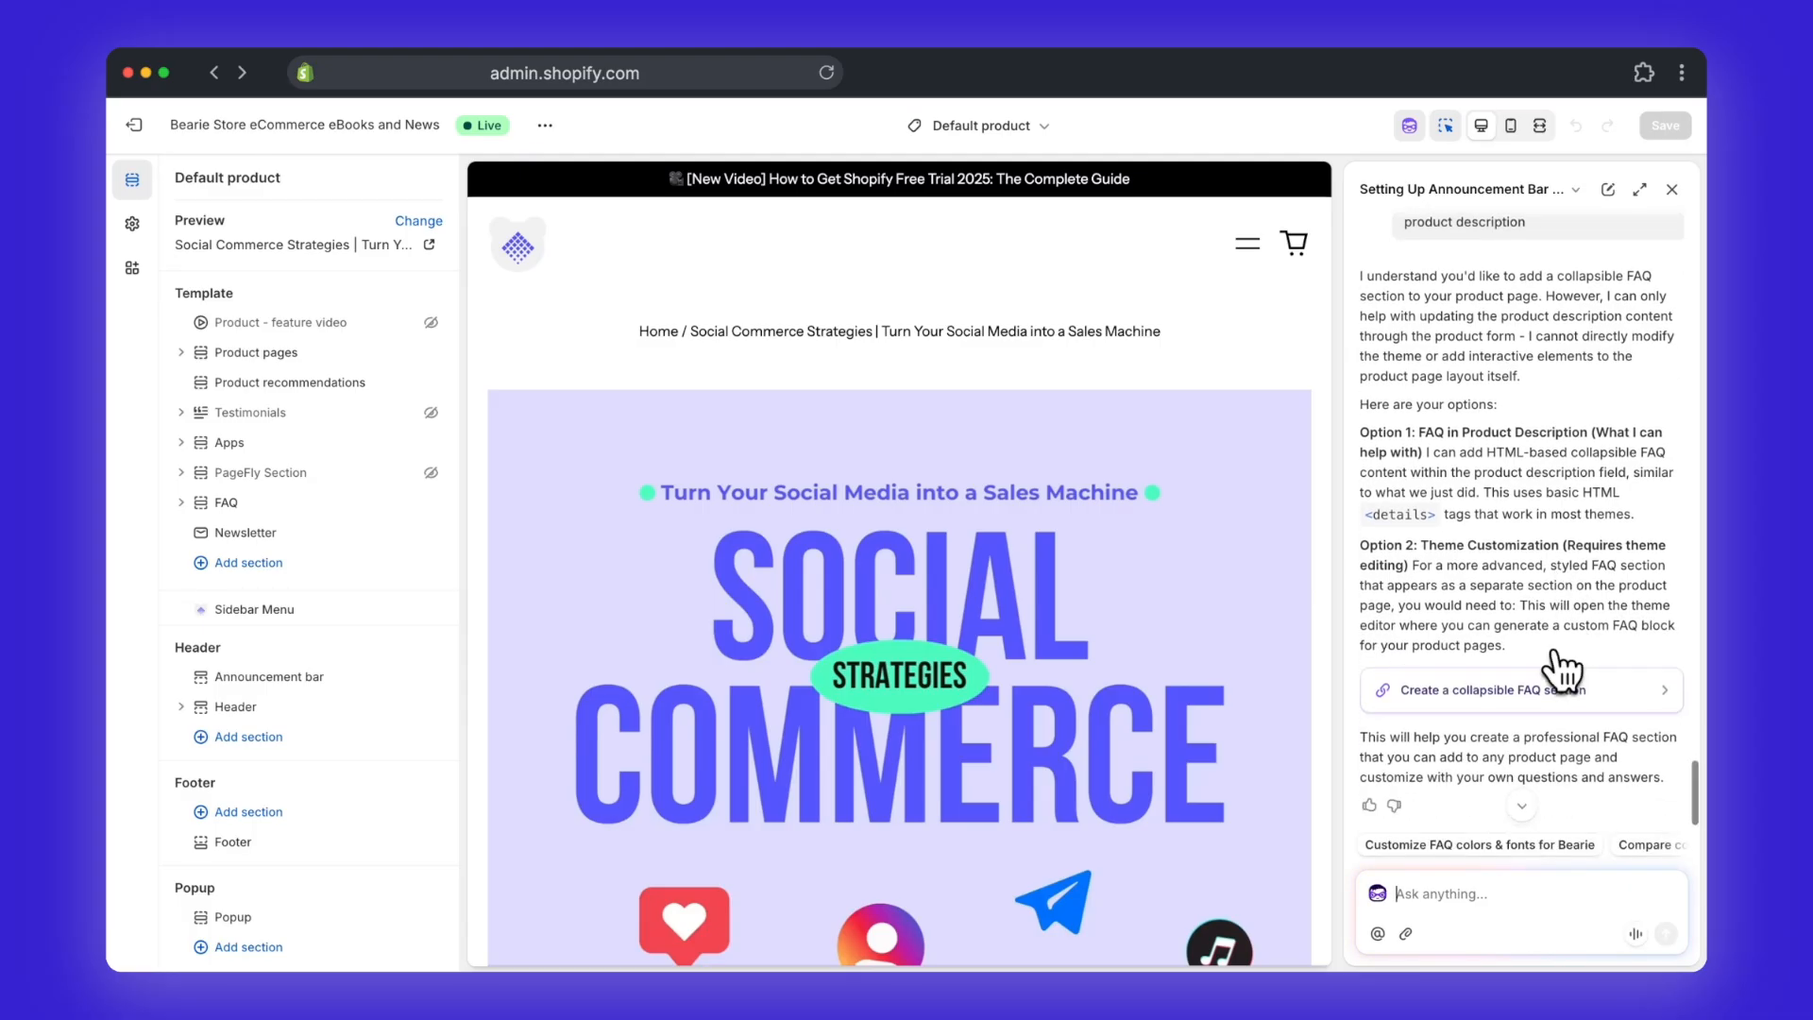
Step: Generate the block from the assistant's "Create a collapsible FAQ section" suggestion and close the assistant
click(1510, 694)
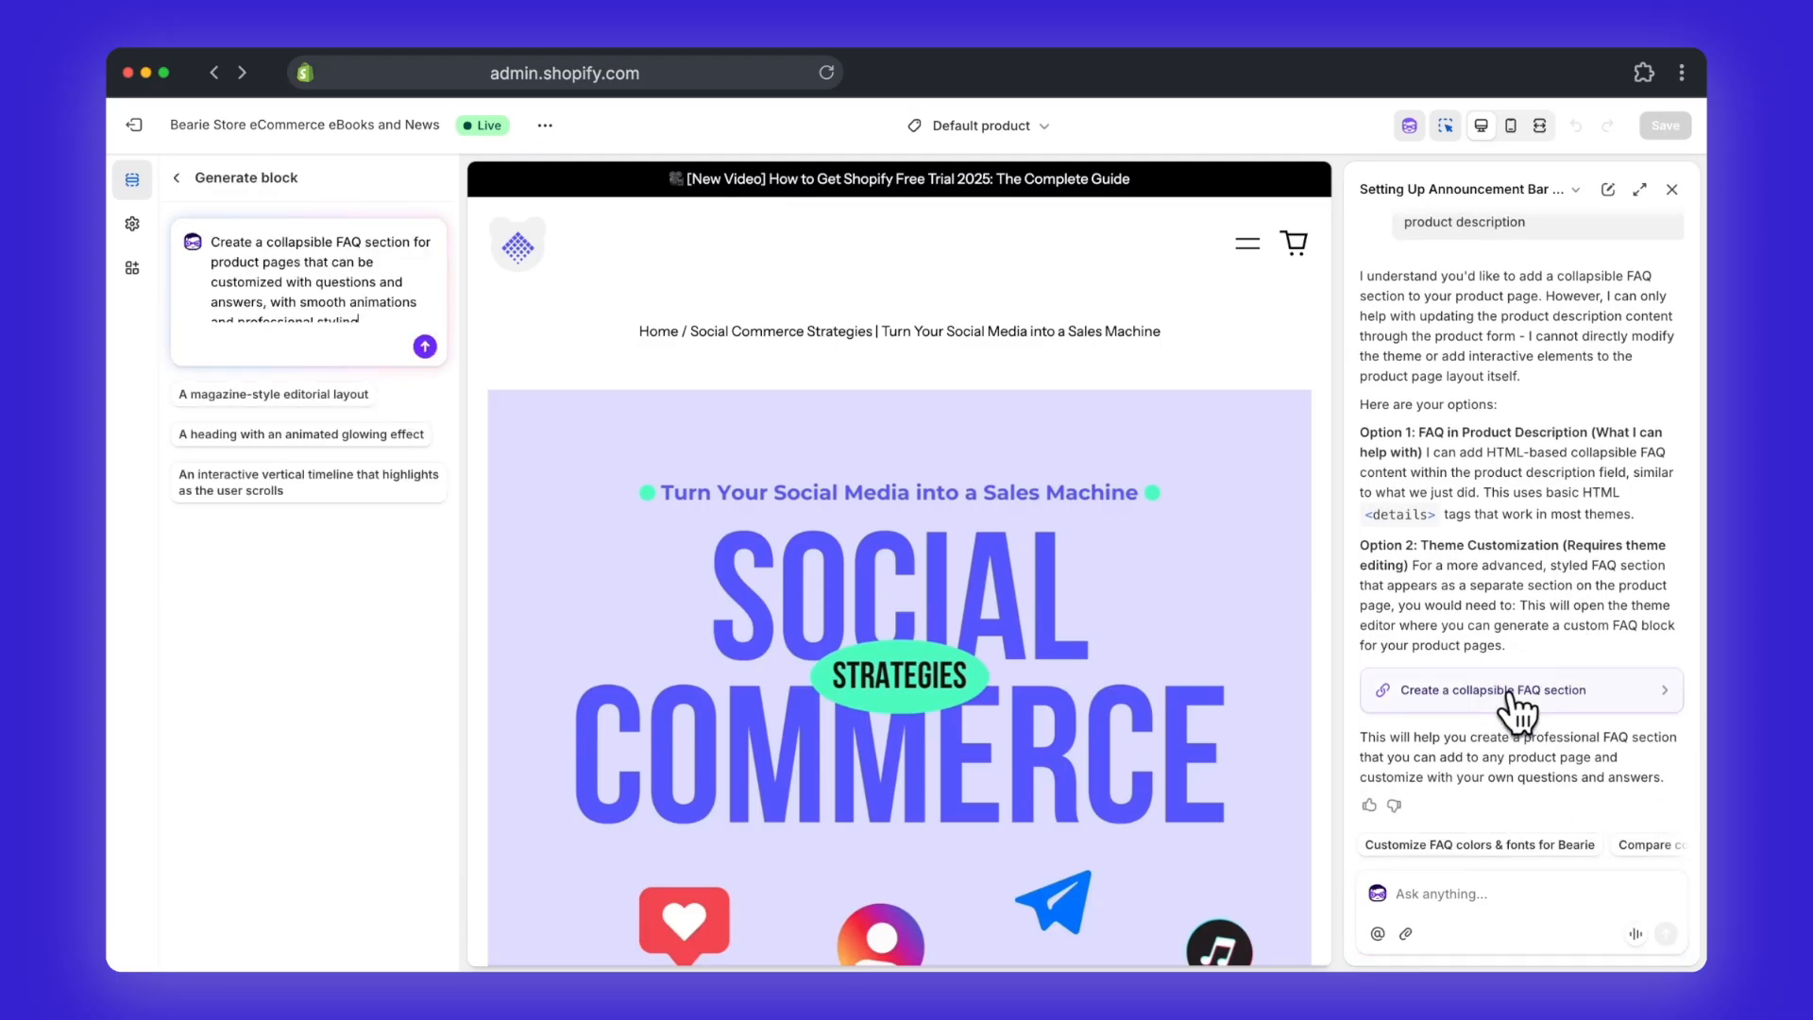
click(425, 347)
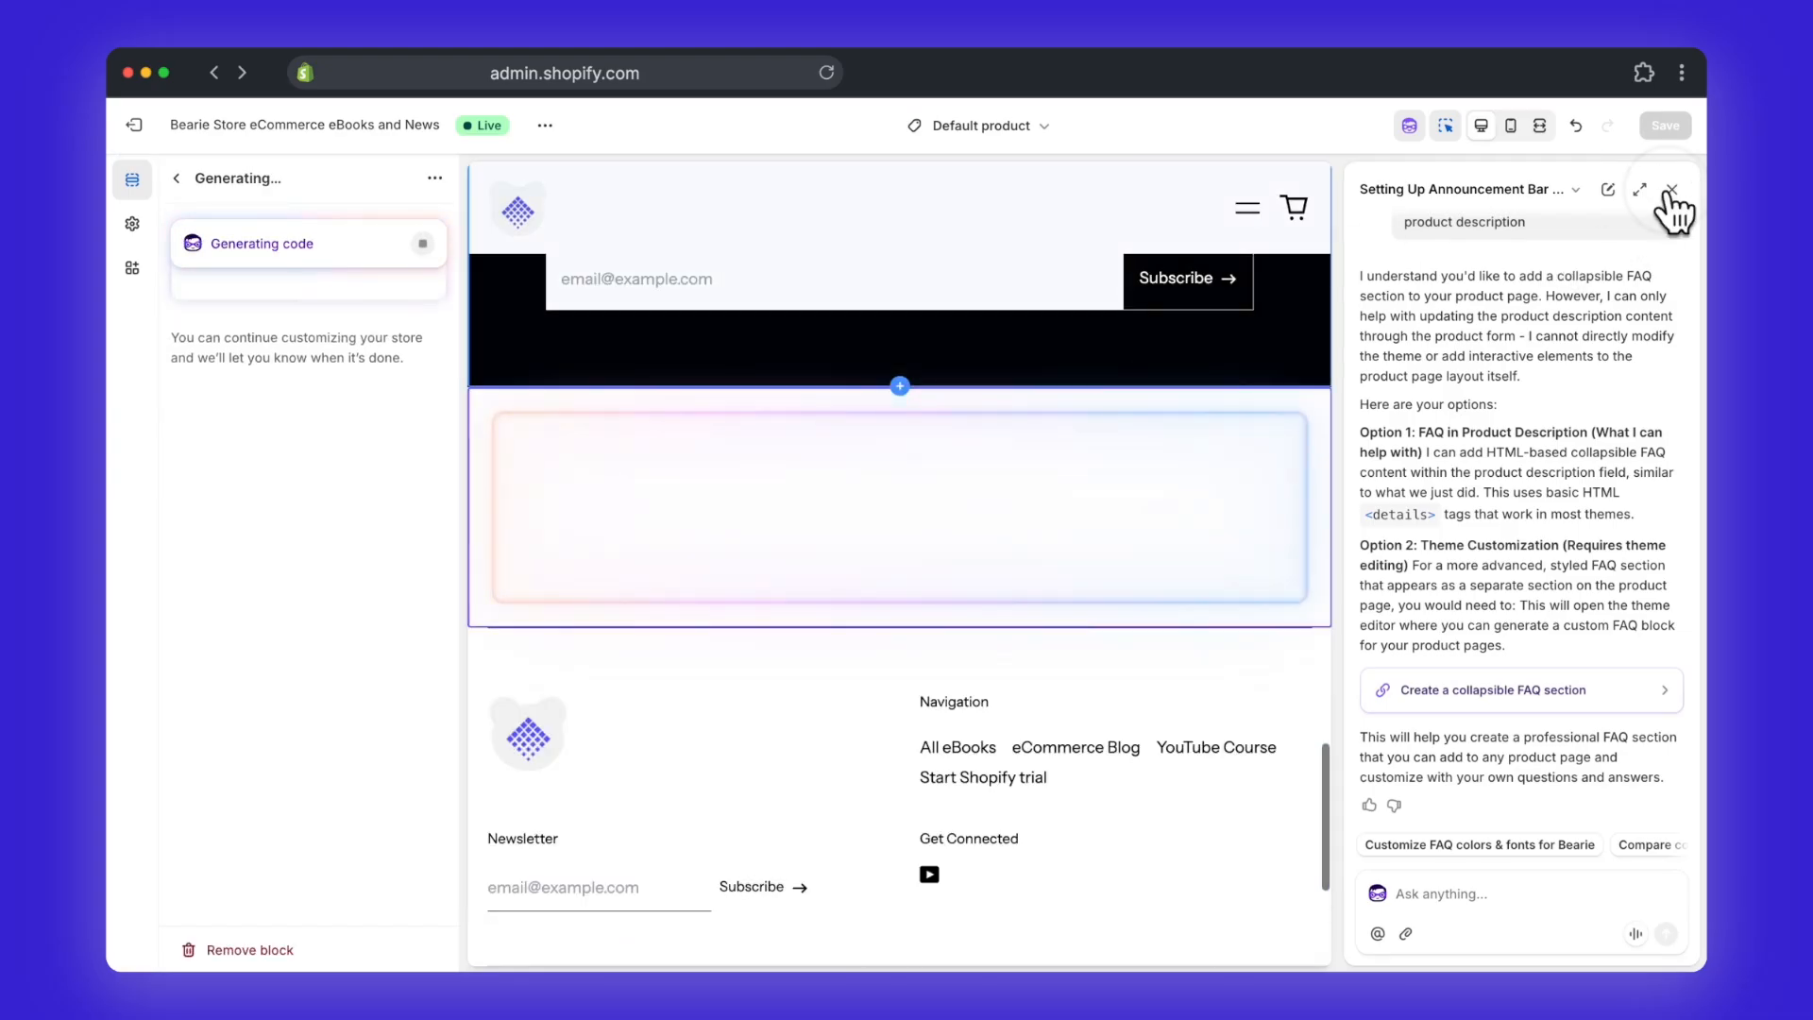
click(1671, 190)
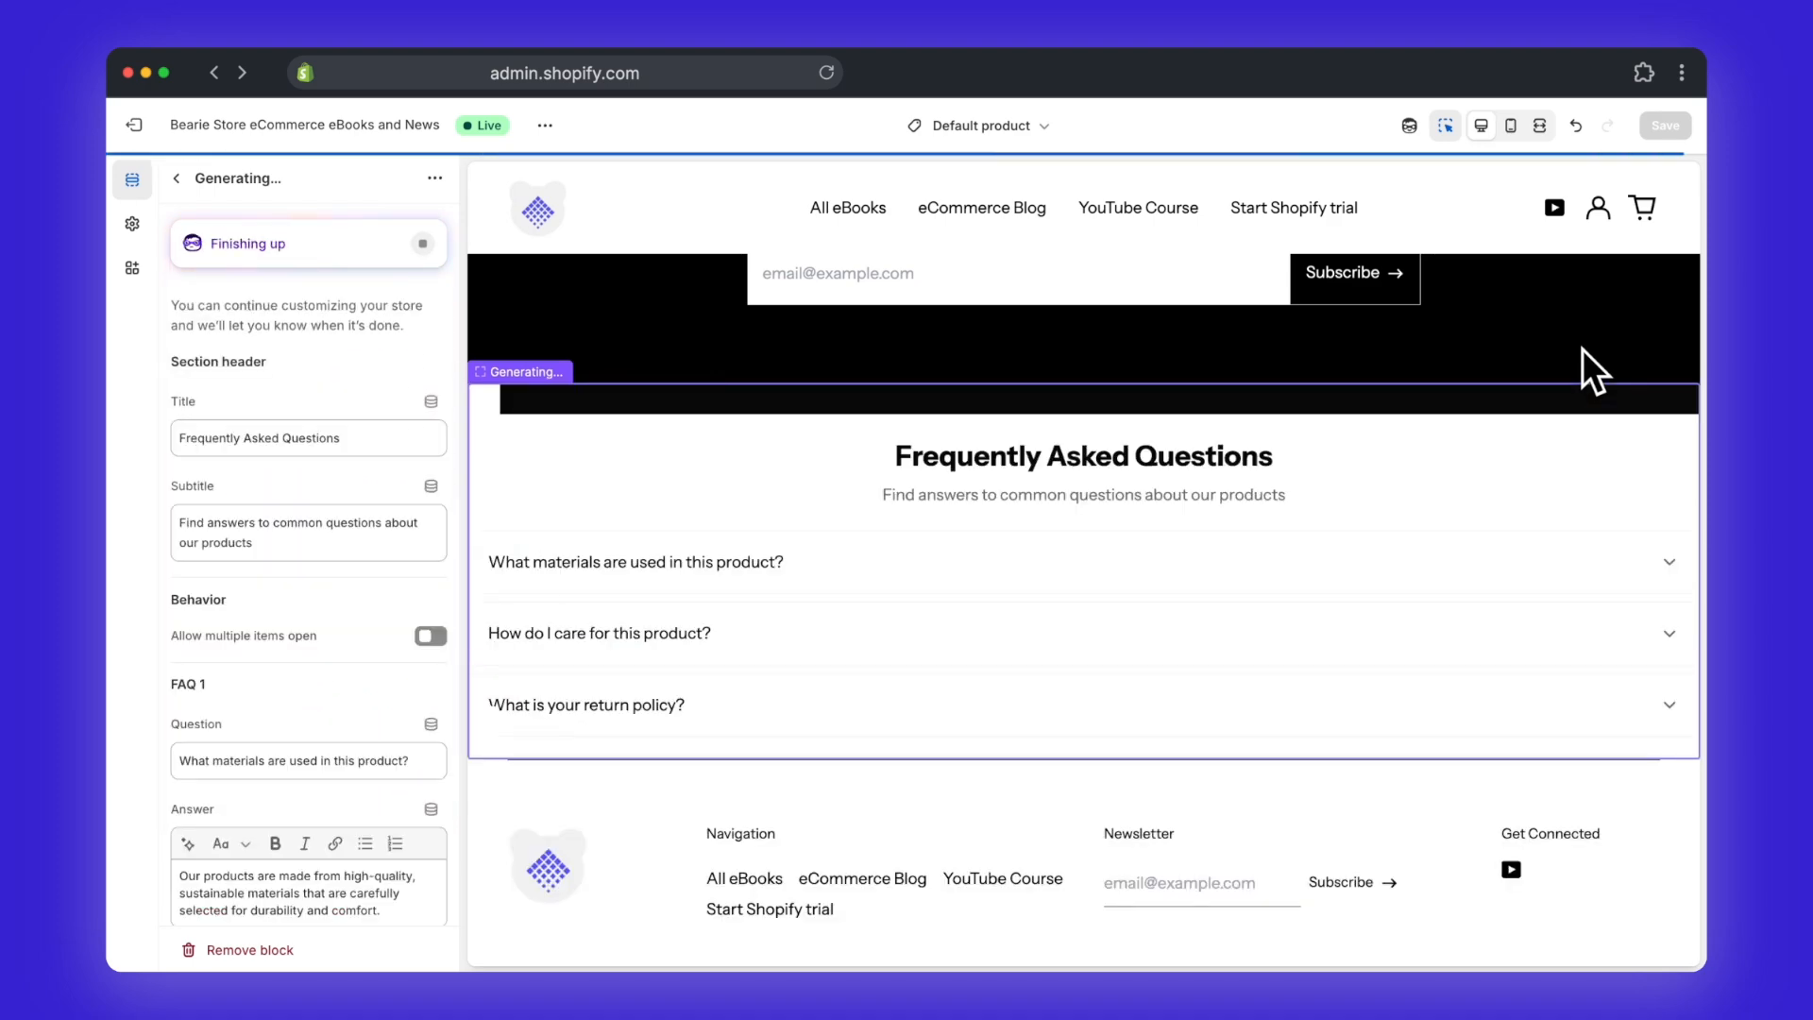
Step: Test the materials, care and return policy questions in the FAQ section, check its settings and save the theme
click(1269, 578)
click(1135, 667)
click(1105, 746)
scroll(390, 751, down, 2)
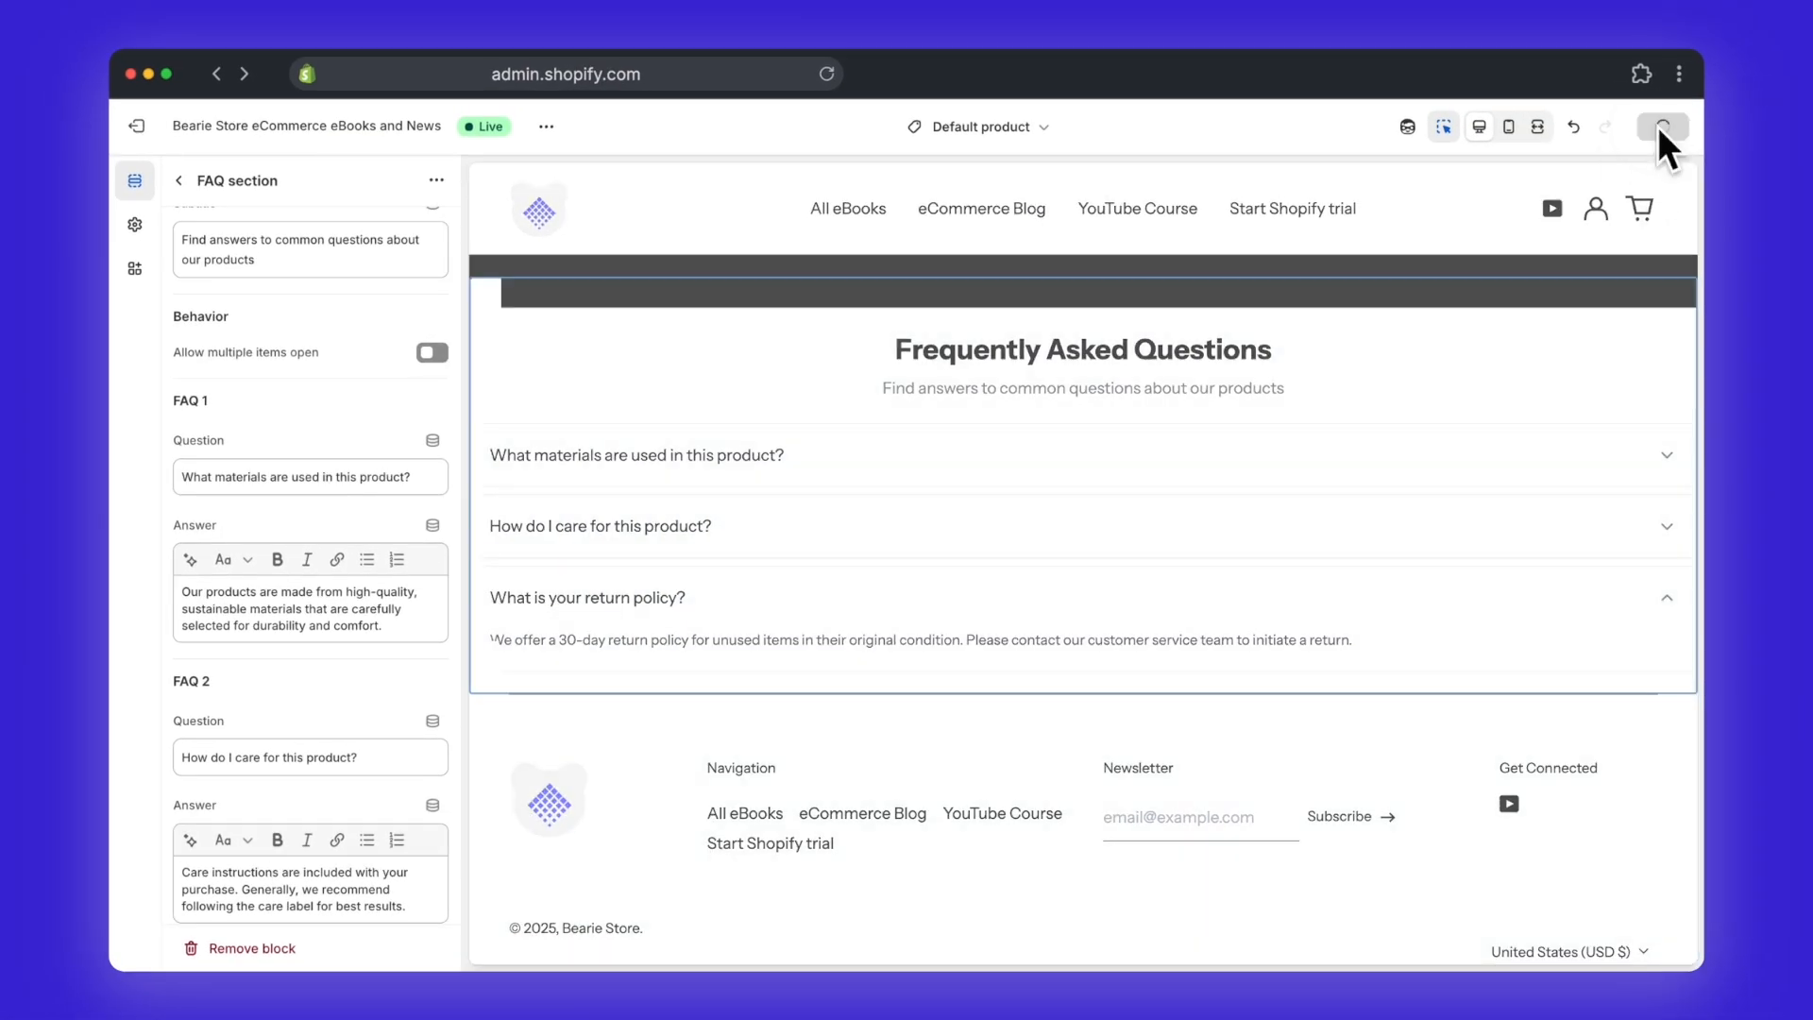
click(1660, 126)
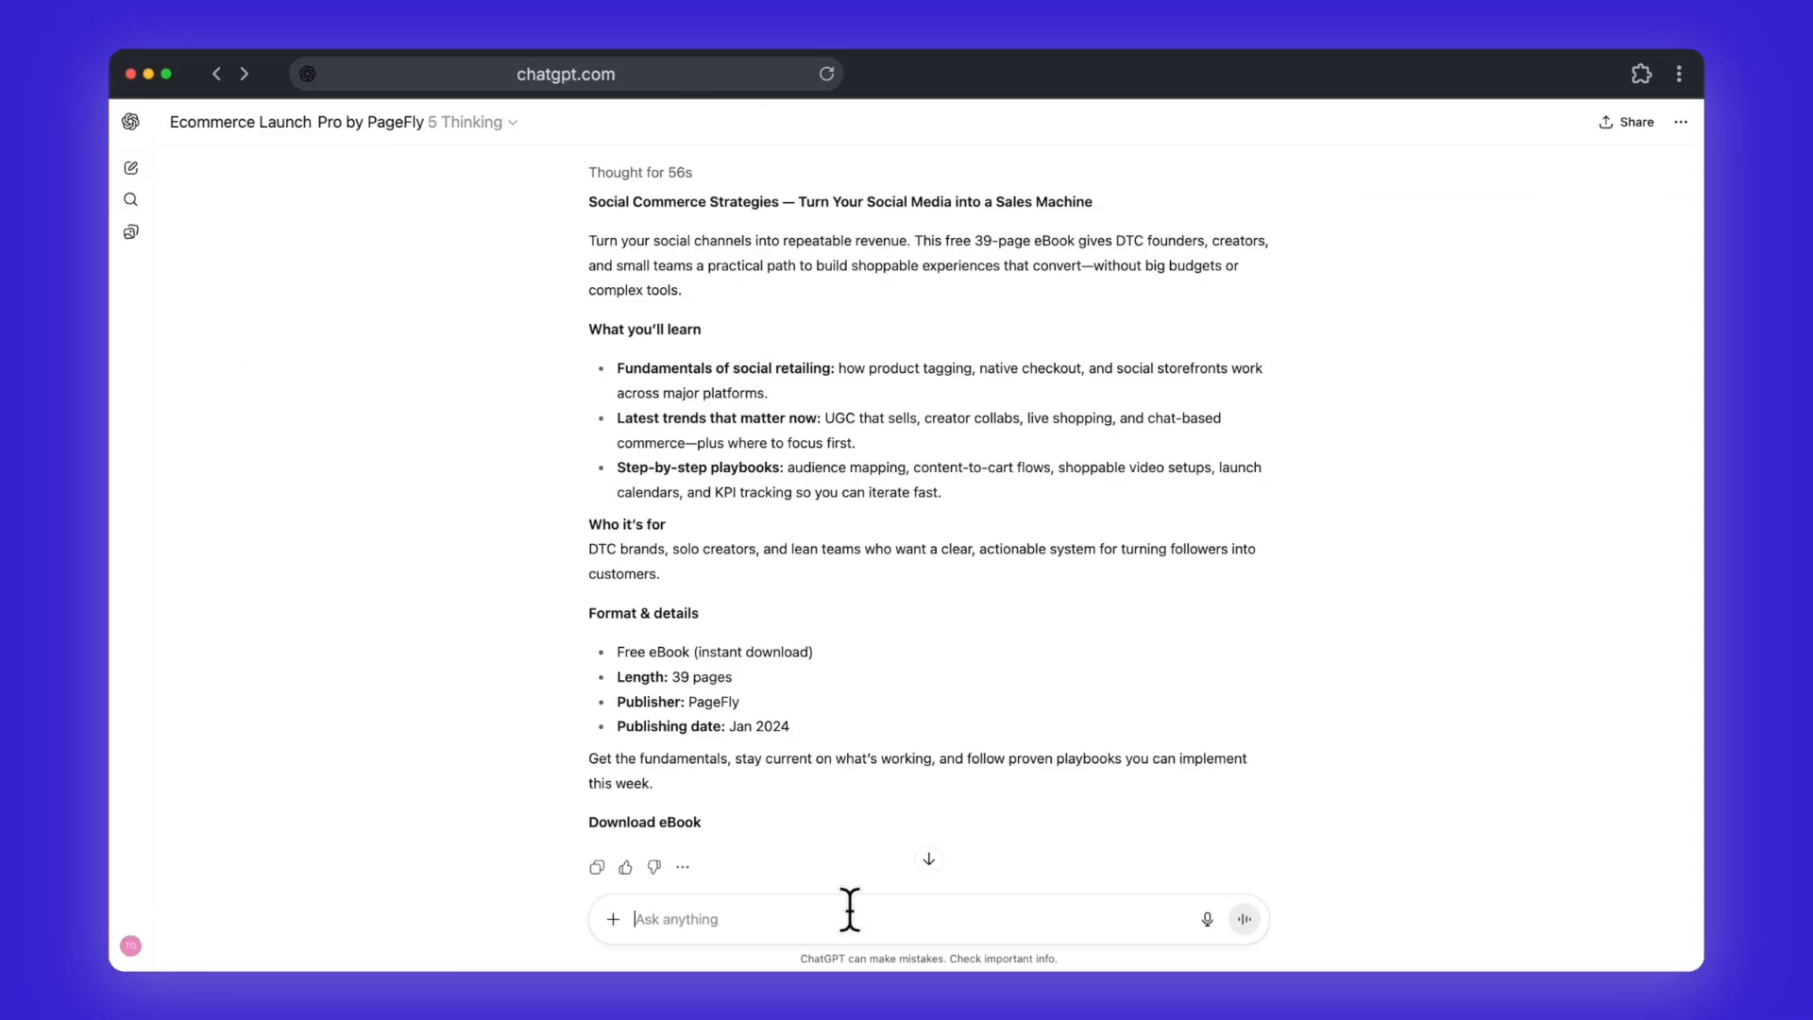
Step: Switch to ChatGPT, paste the free eBook's product page content prompt and review its product details, task instructions, tone and target persona
key(super+v)
scroll(849, 756, up, 10)
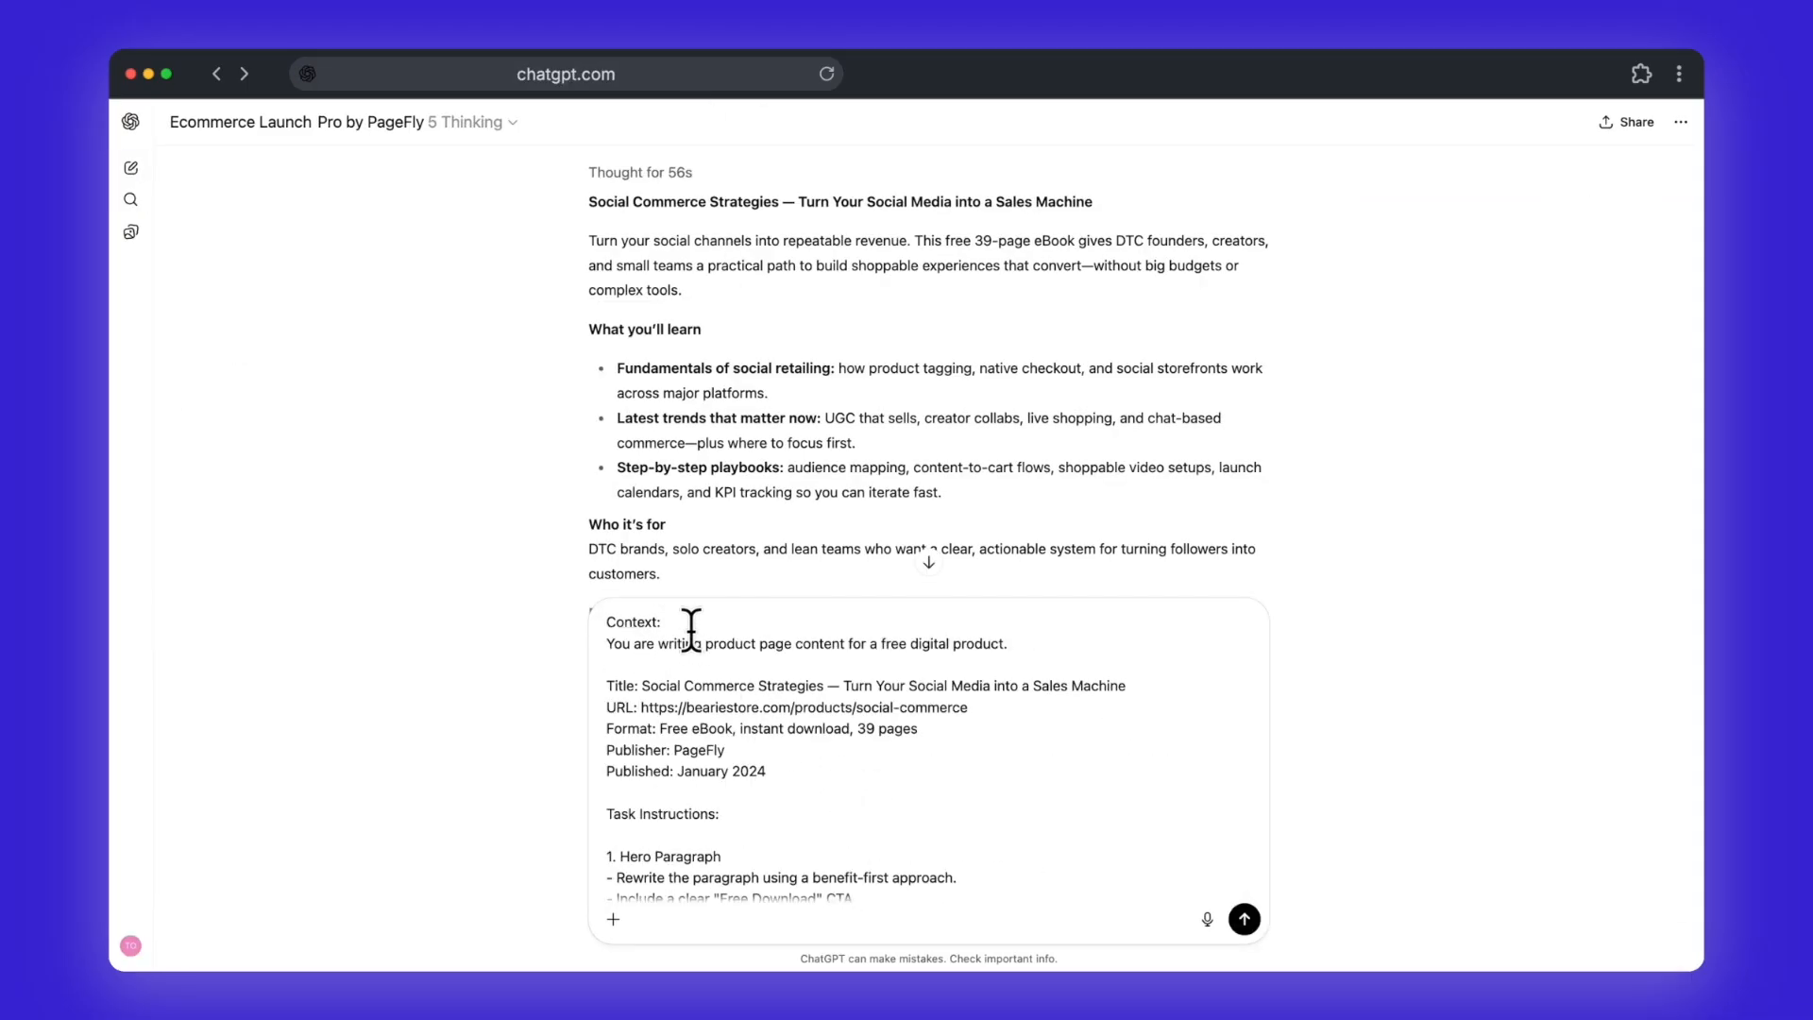
drag(796, 767, 576, 686)
triple_click(829, 813)
scroll(830, 817, down, 3)
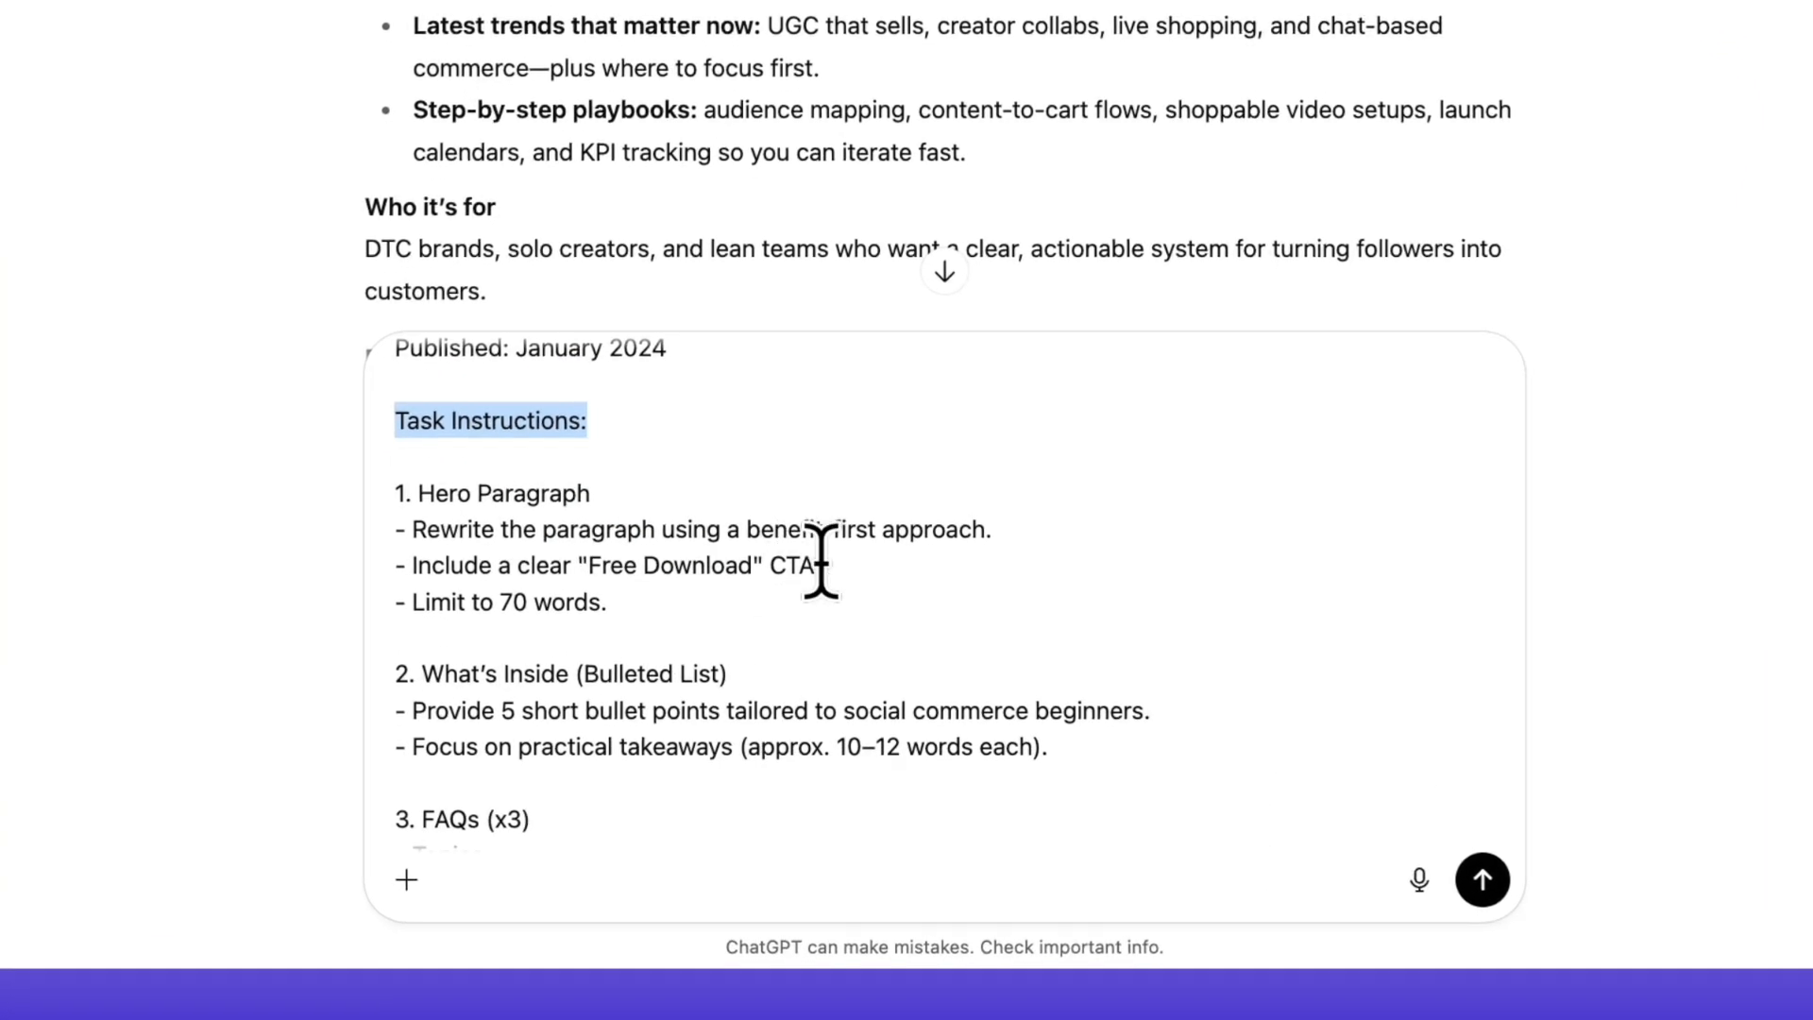
scroll(821, 720, down, 5)
scroll(819, 720, down, 6)
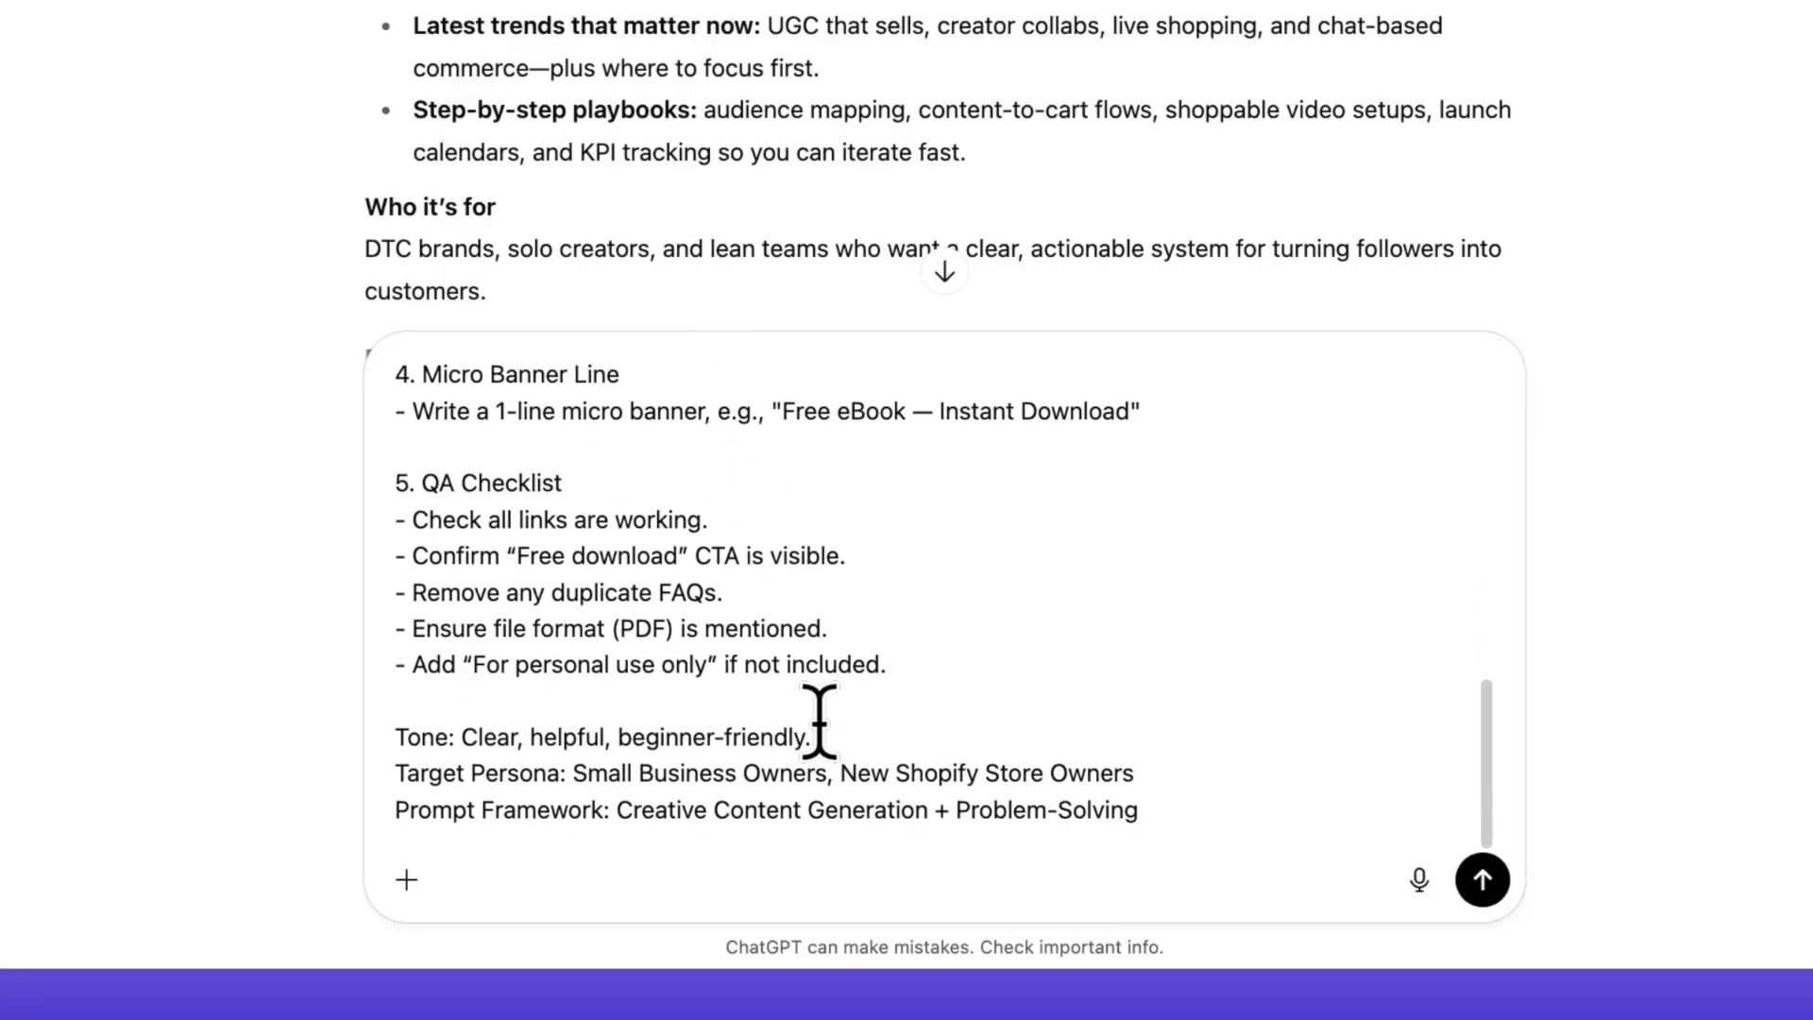
drag(1142, 809, 288, 739)
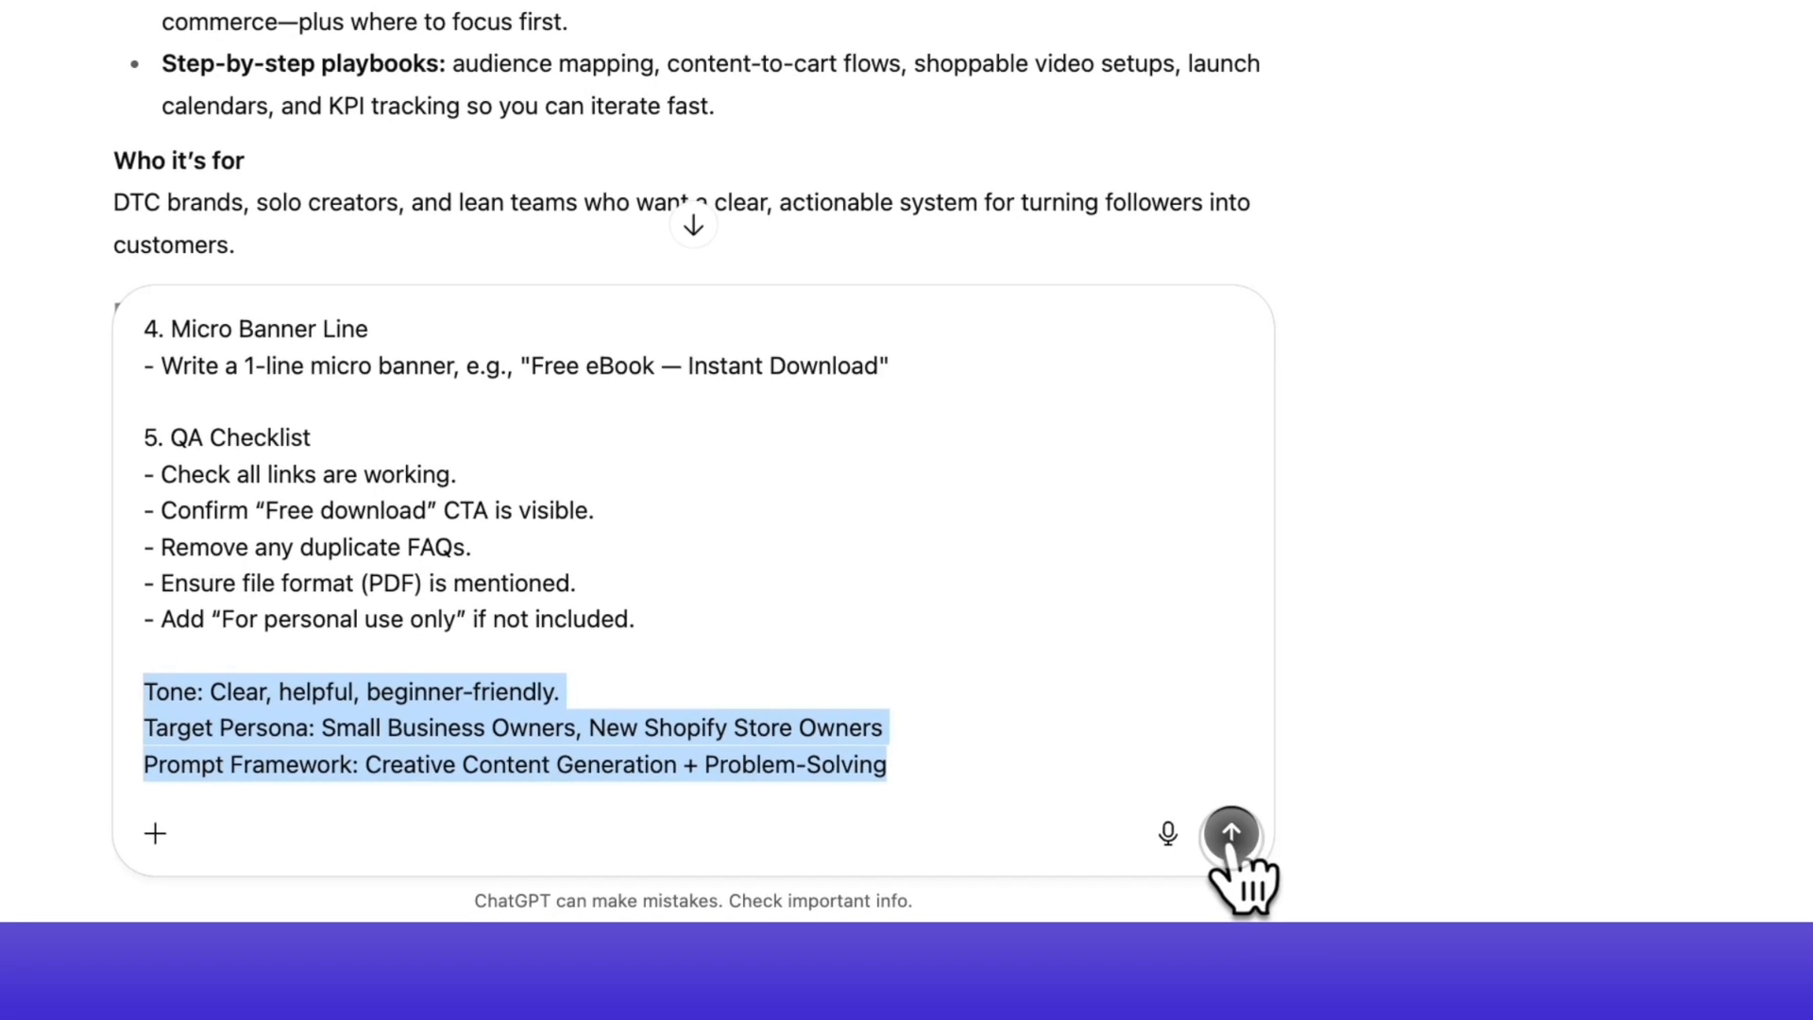
Step: Send the product page prompt and read through the generated hero paragraph, bullet list, FAQs and micro banner line
click(1236, 836)
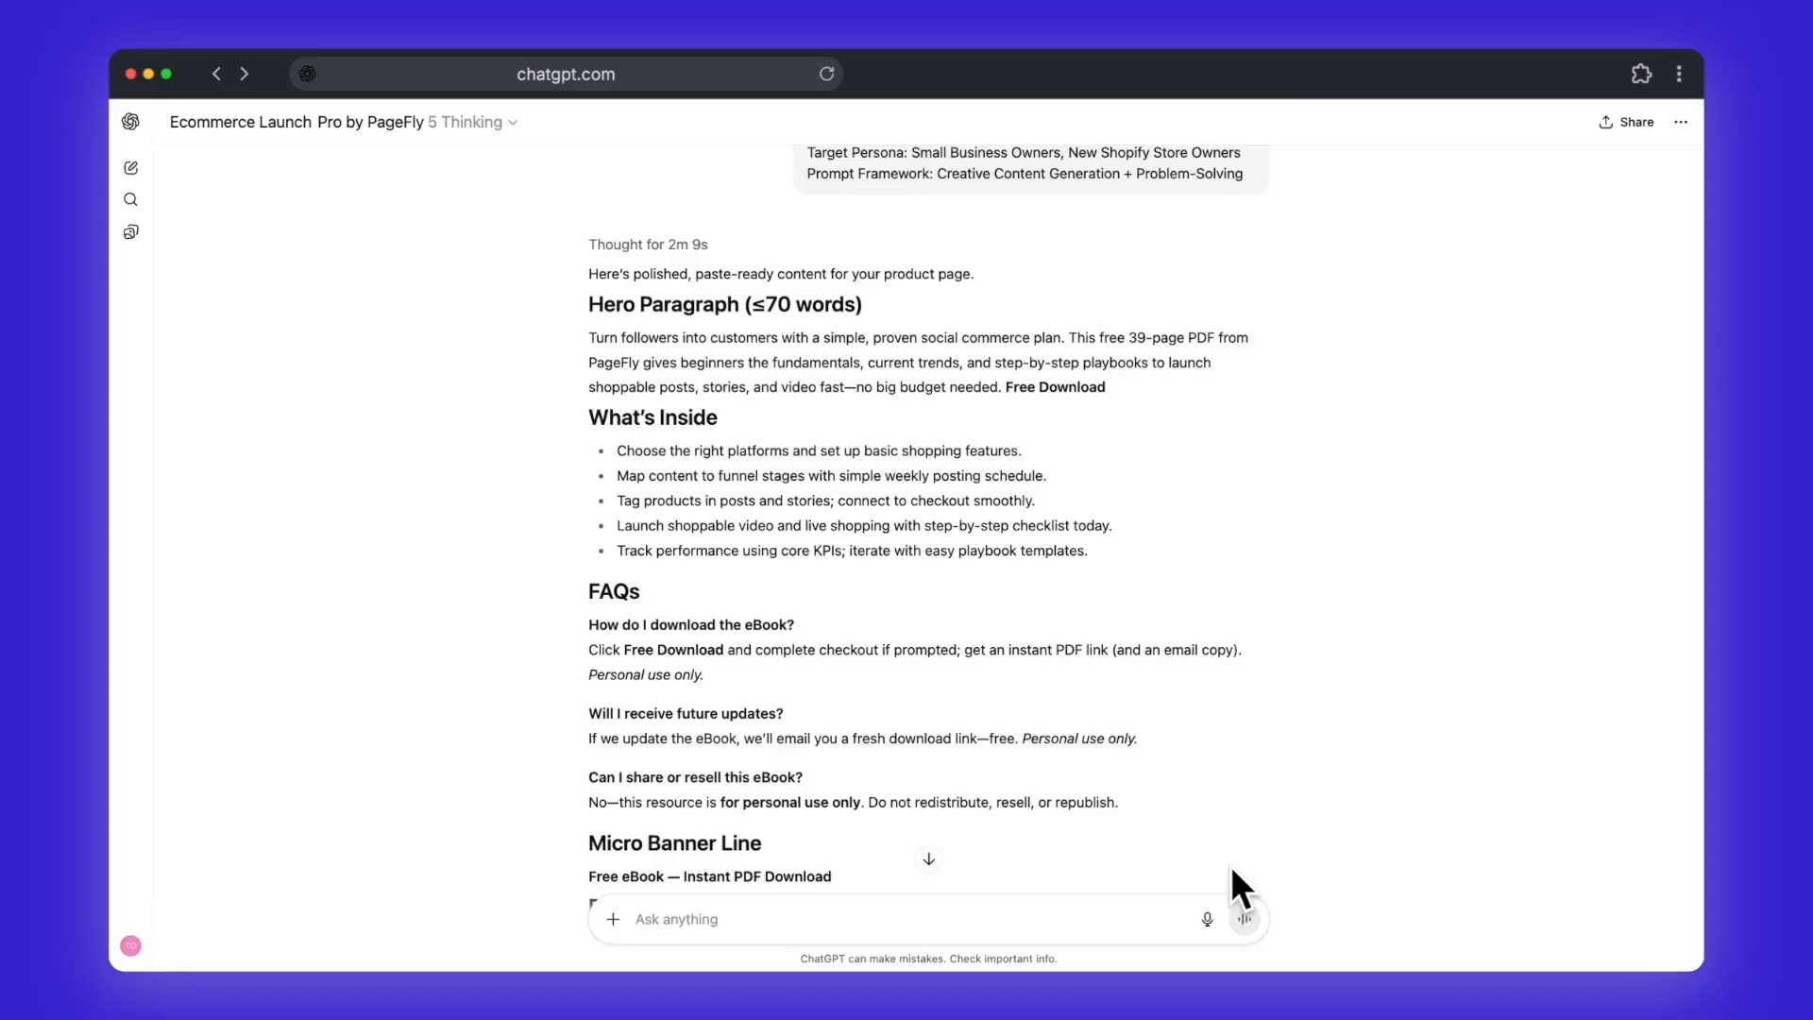
scroll(1199, 691, down, 2)
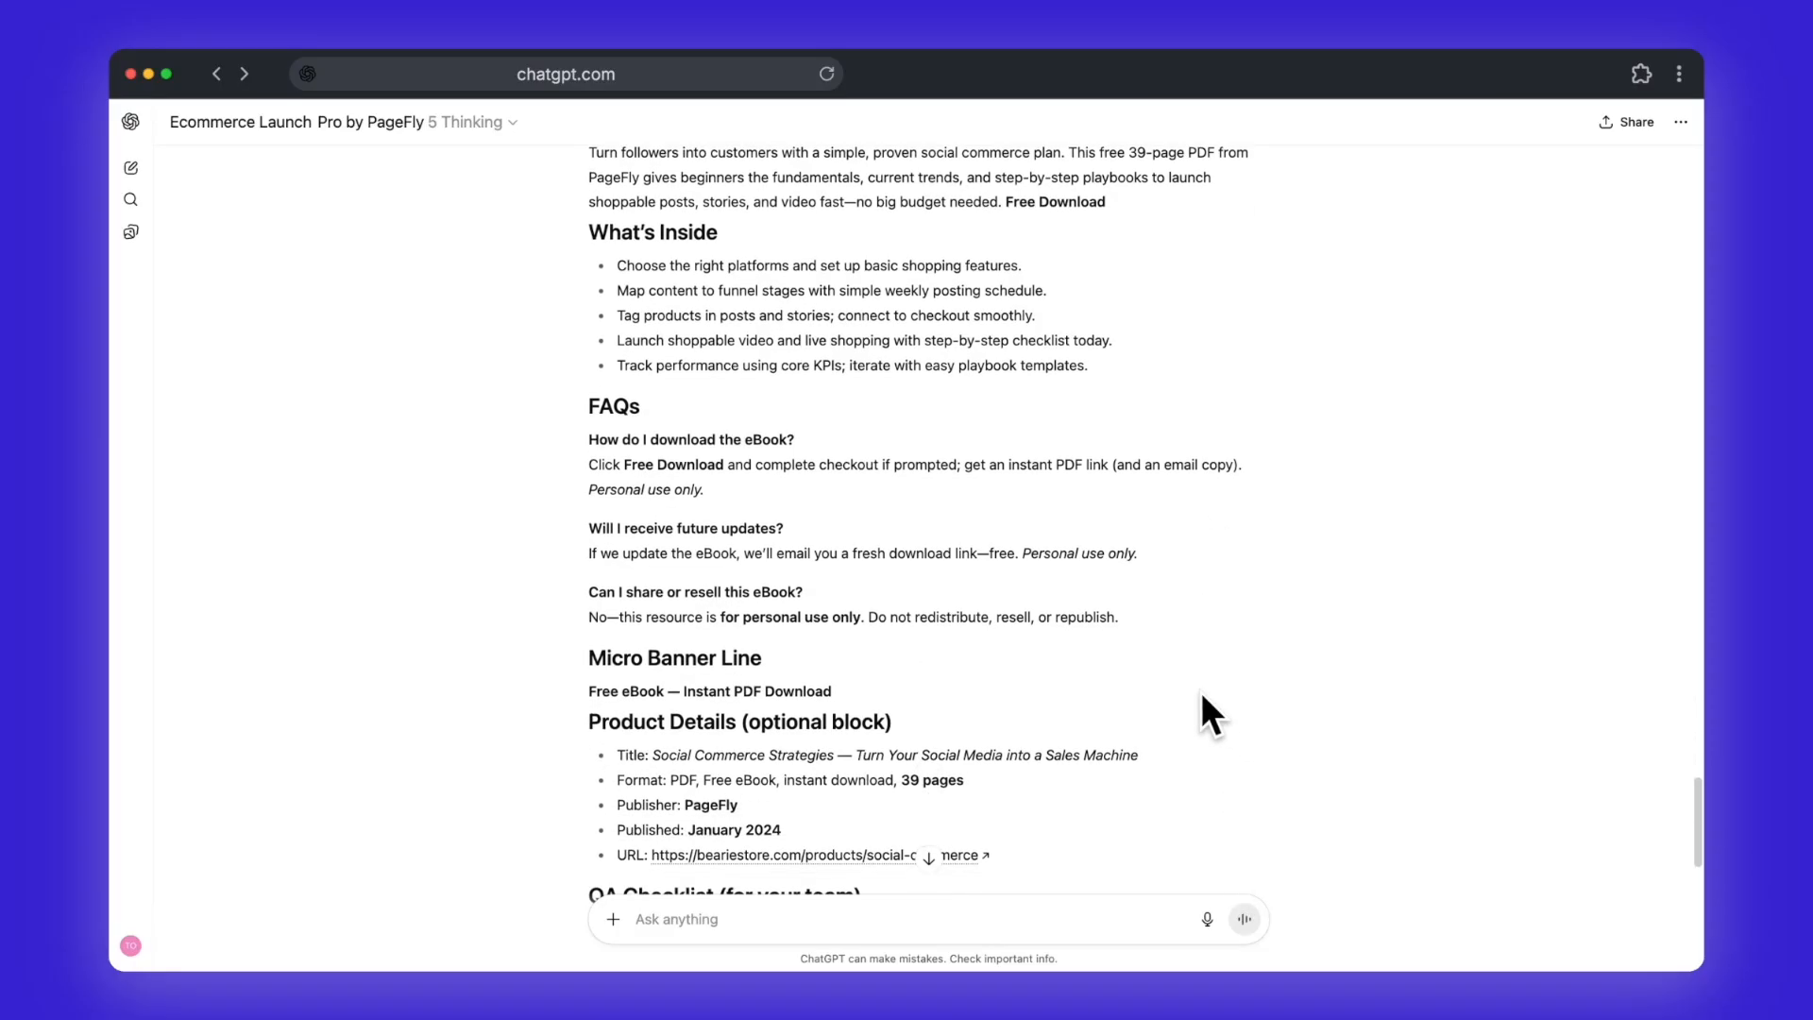
Step: Paste and send a follow-up prompt requesting two YouTube descriptions, a LinkedIn post, an email capture popup and a UTM plan table
scroll(1199, 691, down, 3)
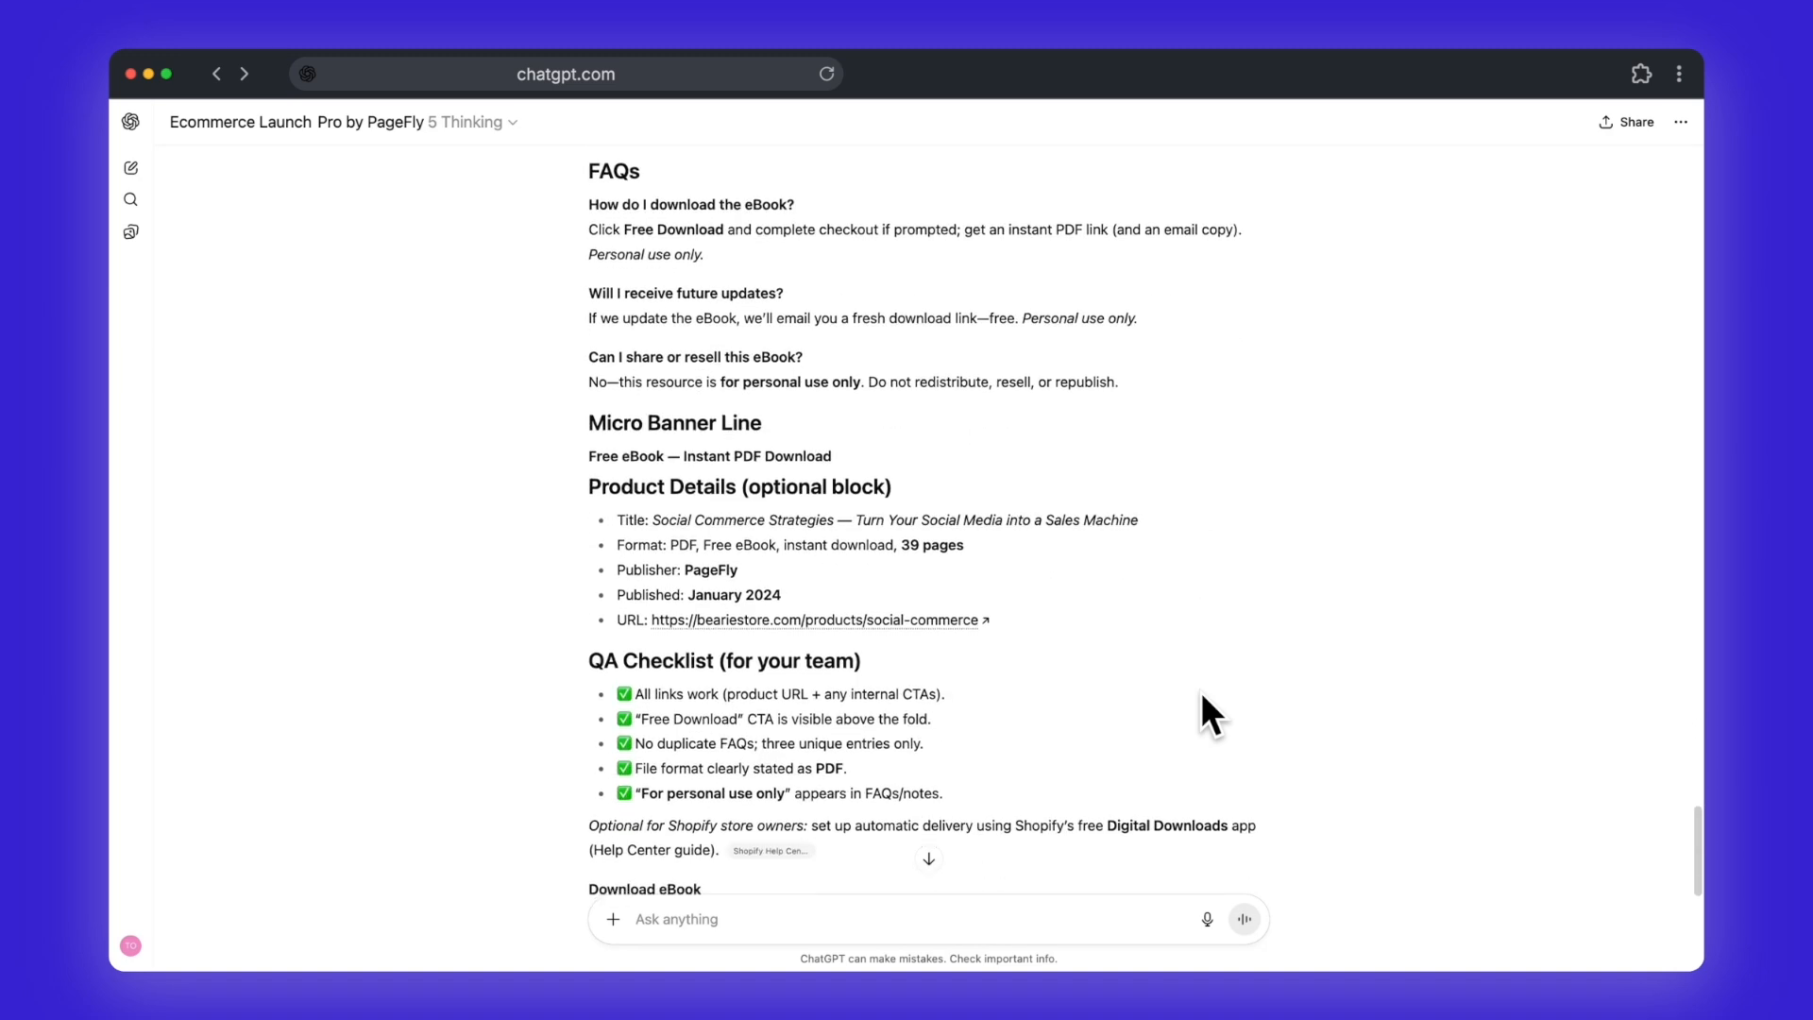
scroll(1199, 714, down, 2)
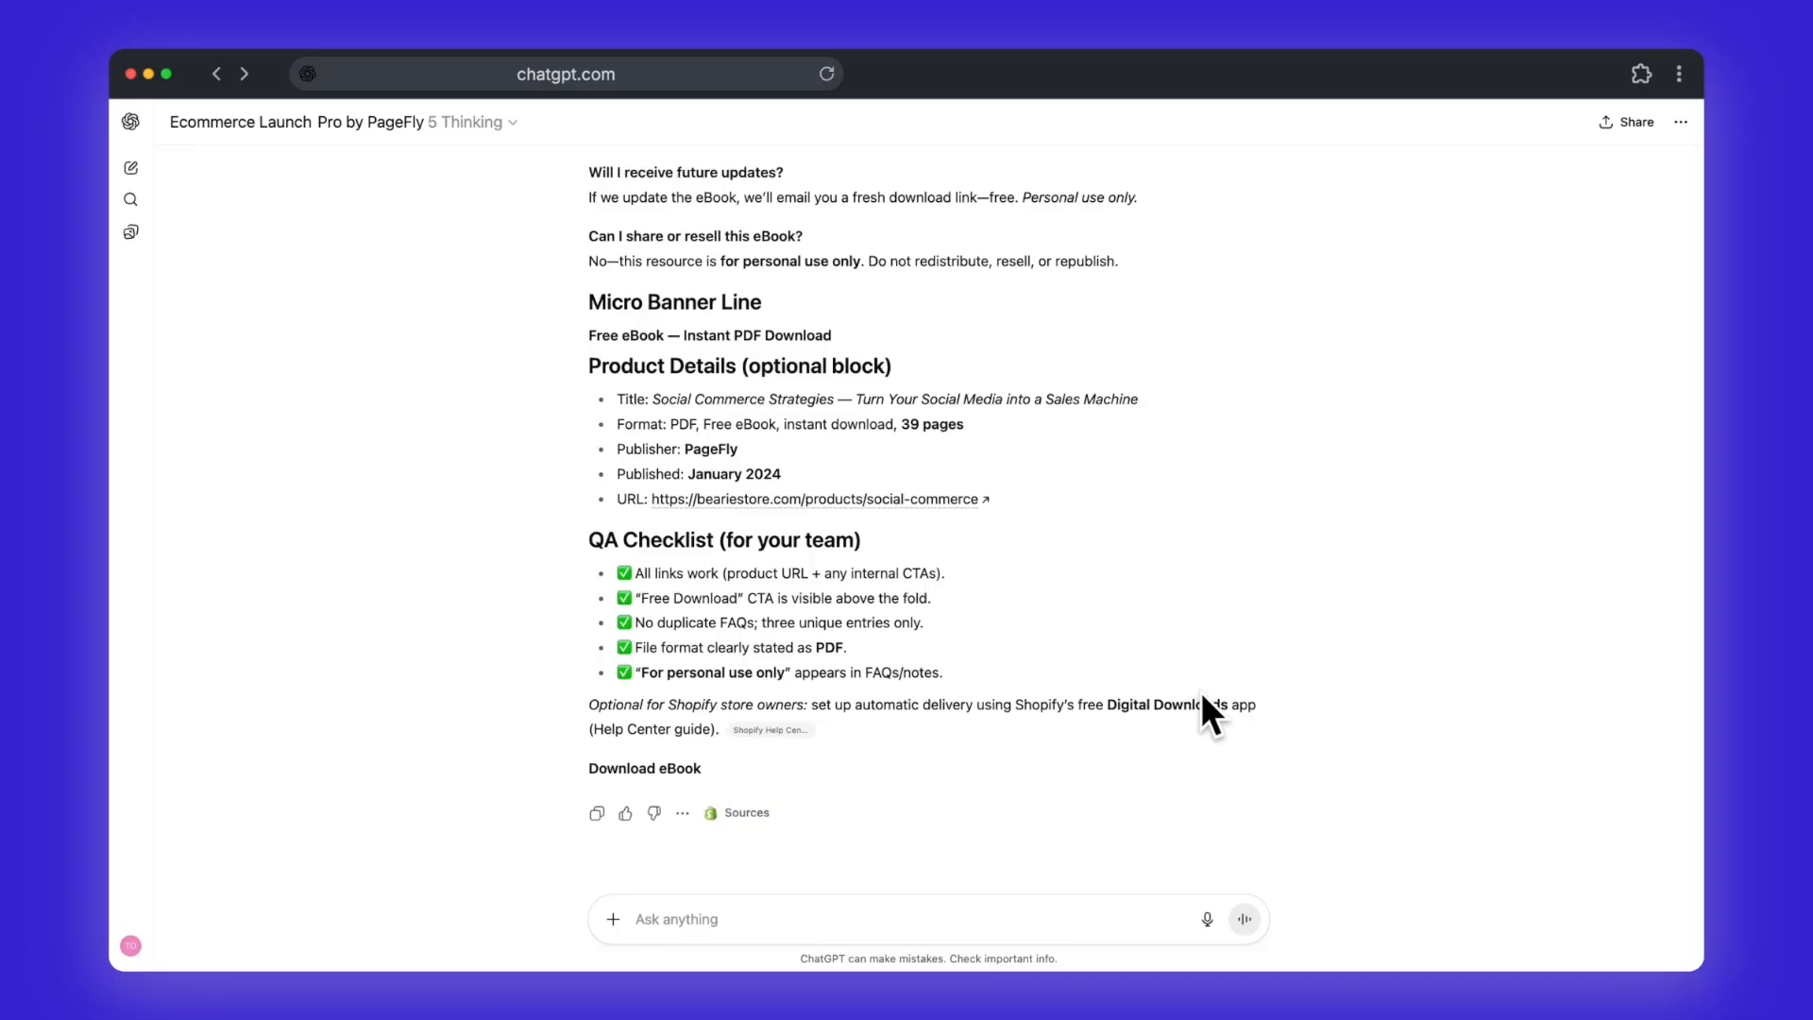
scroll(1201, 697, down, 1)
key(super+v)
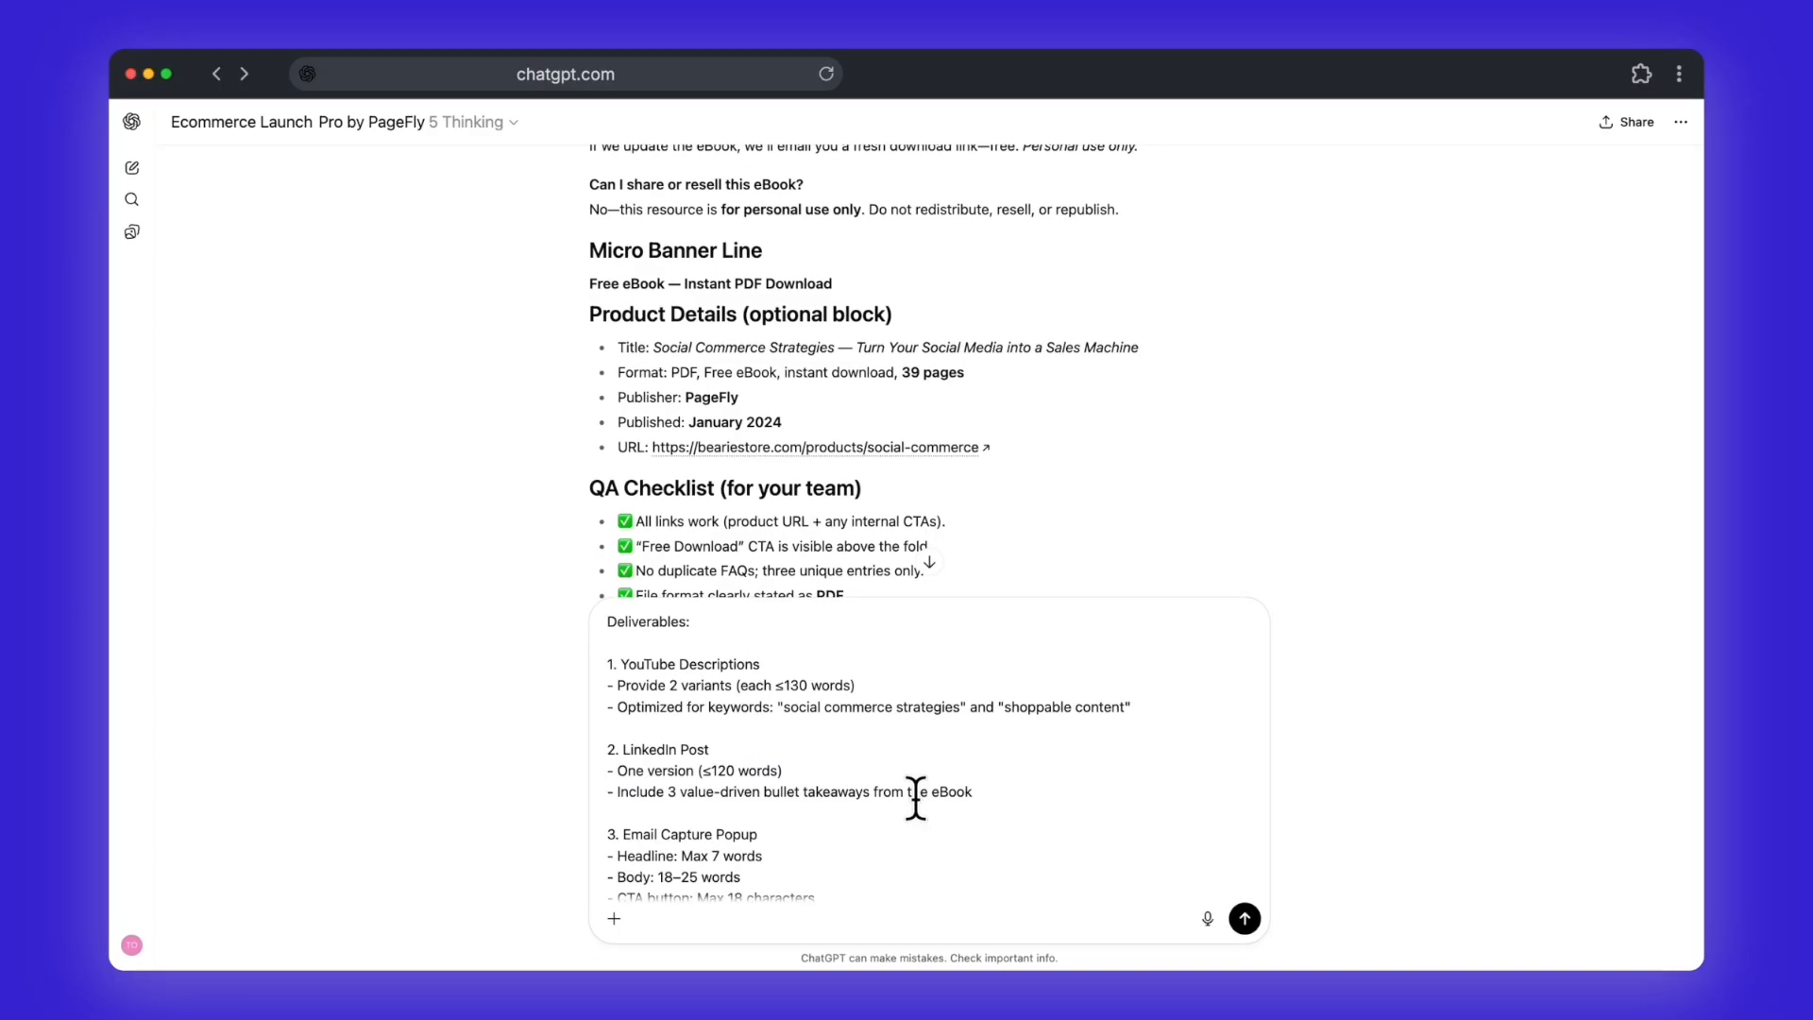
scroll(916, 798, down, 4)
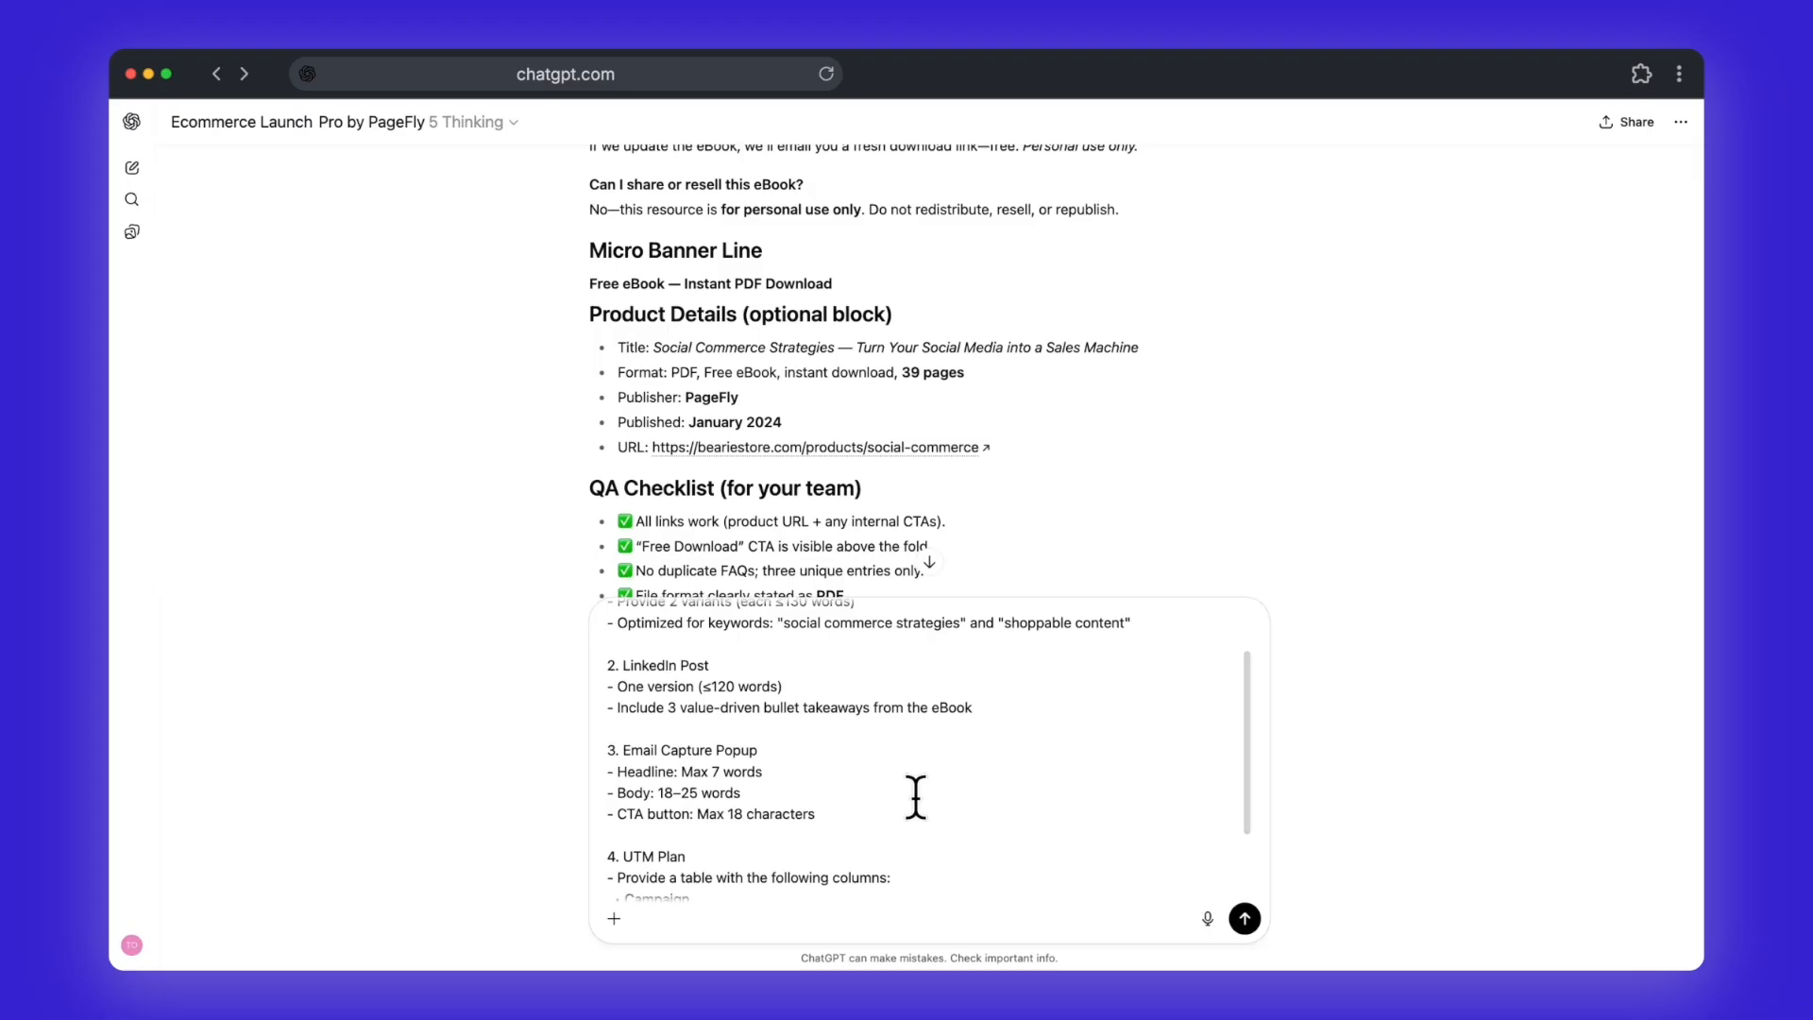
scroll(916, 798, down, 2)
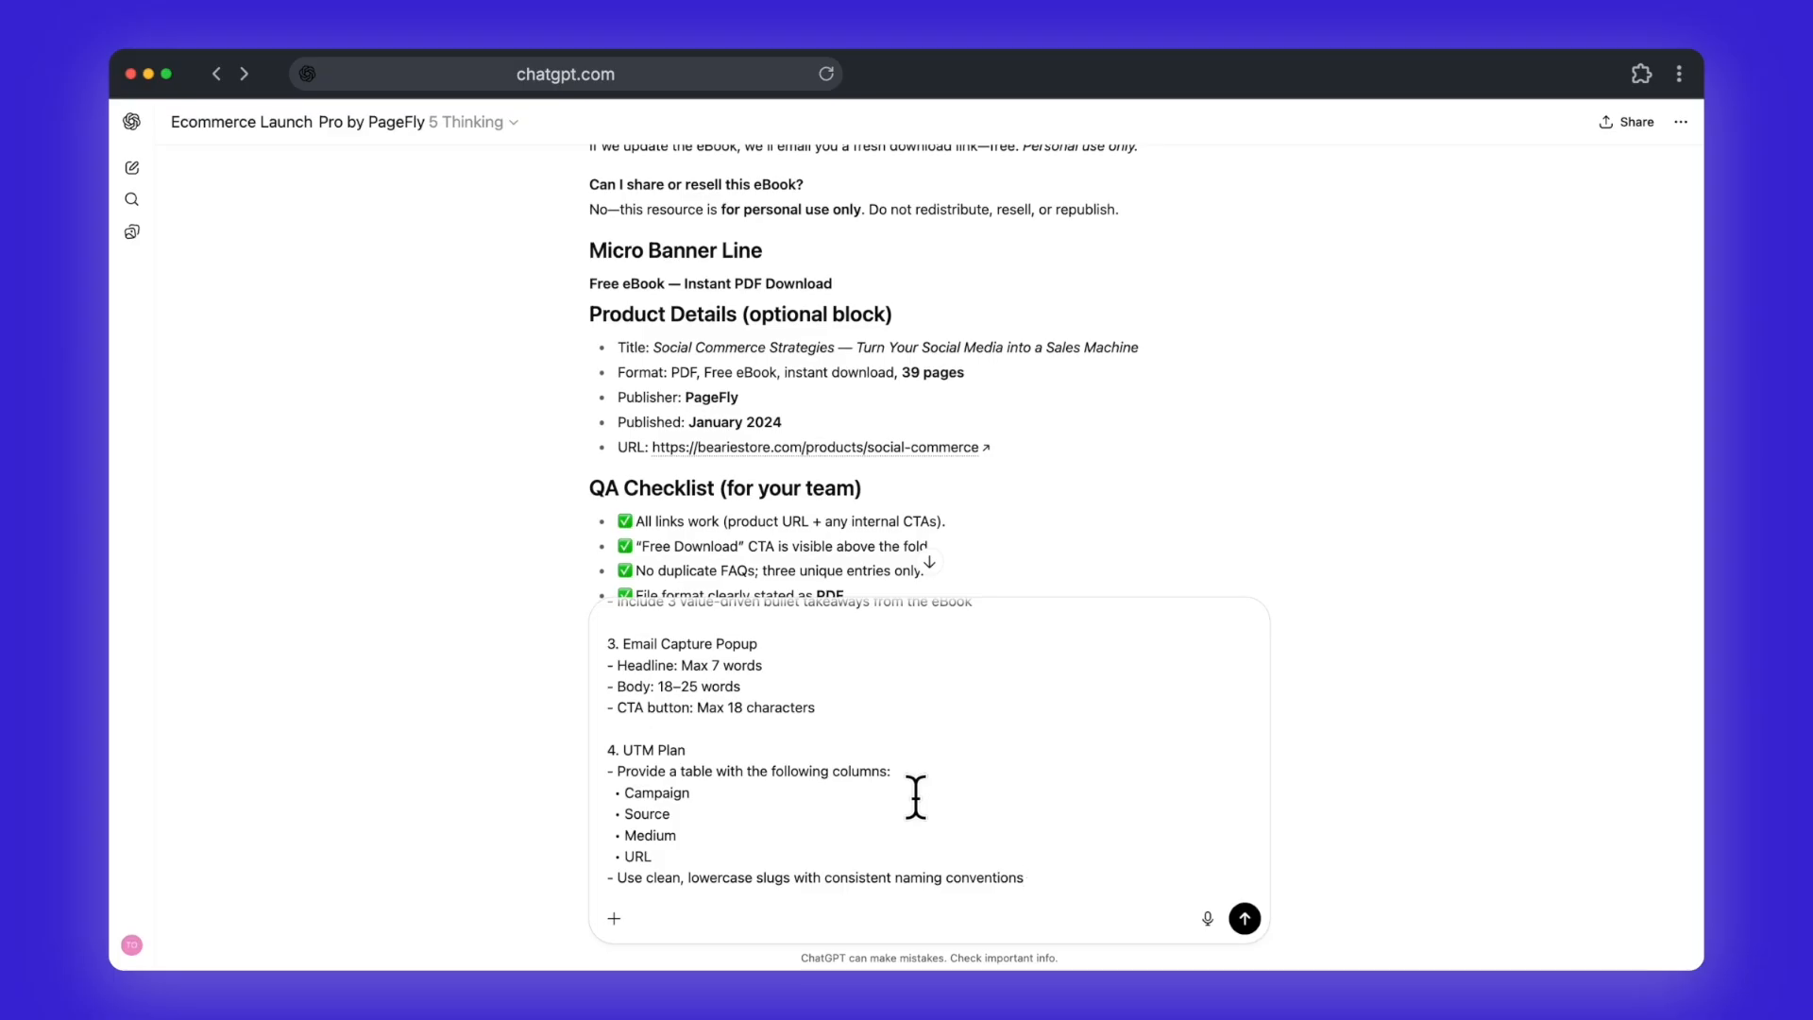
key(Return)
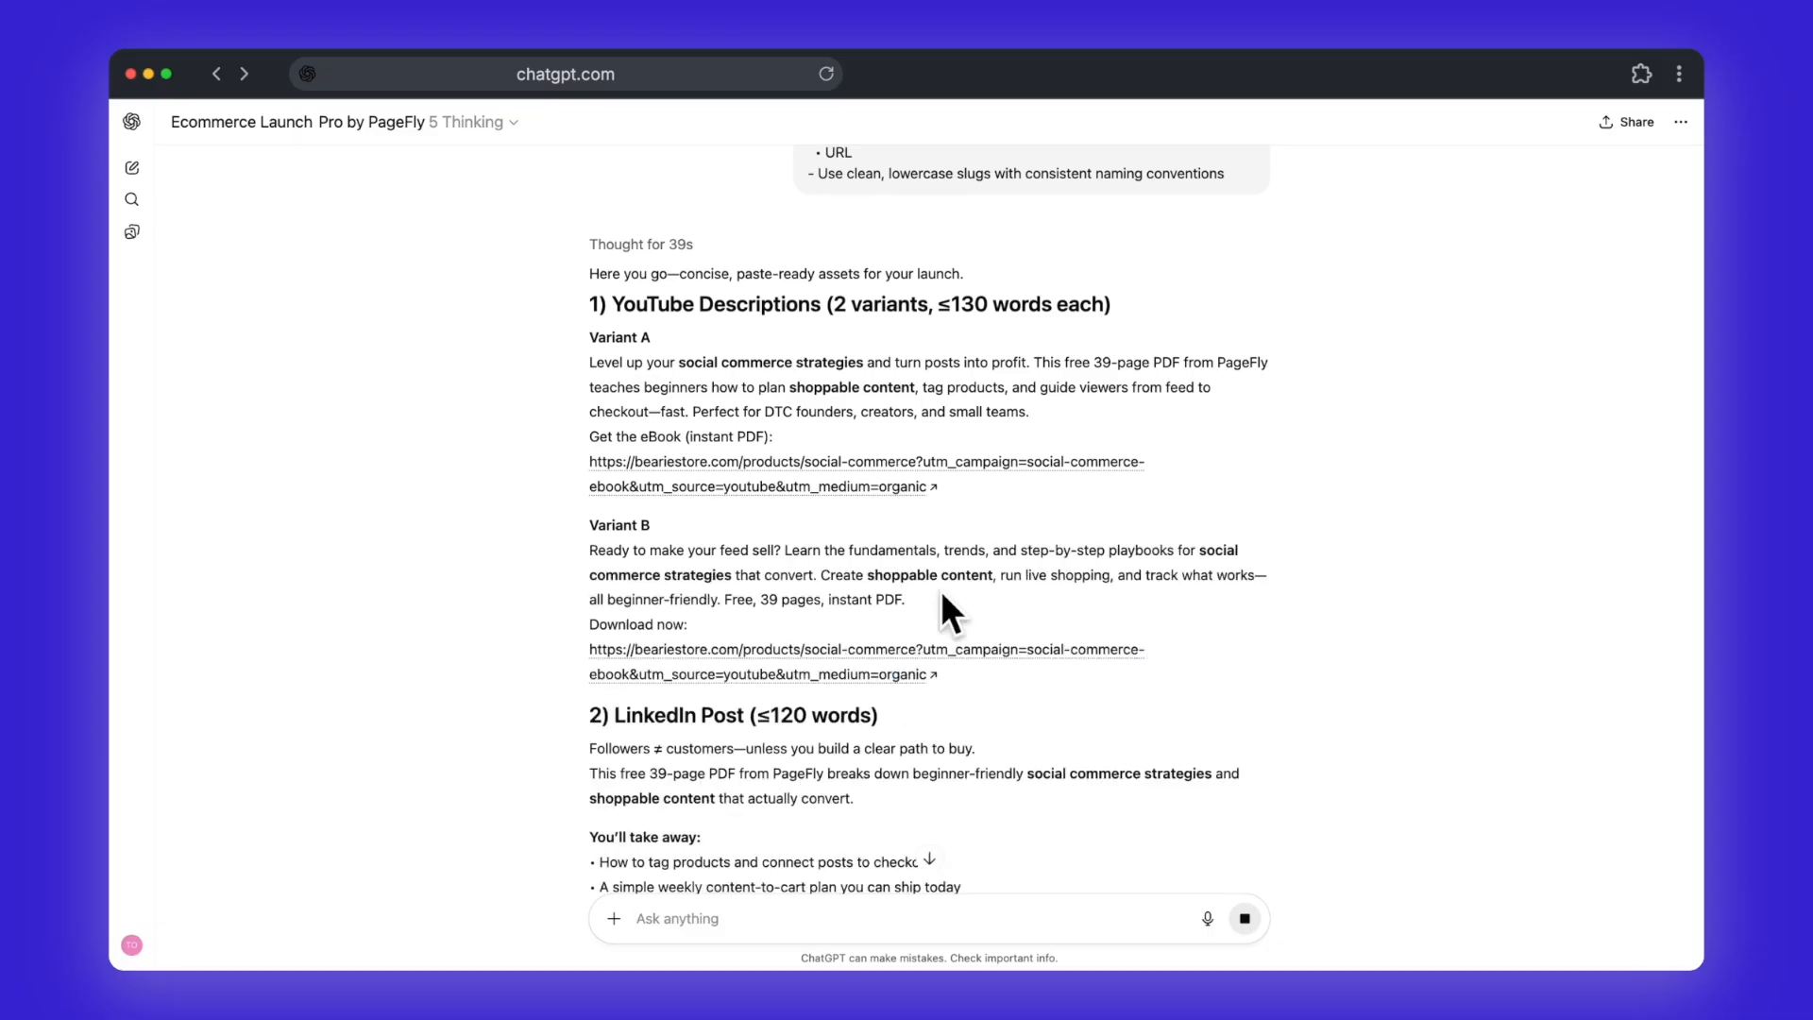
Step: Read through the generated YouTube descriptions, LinkedIn post, email capture popup, UTM plan table and Shopify delivery suggestion
scroll(942, 593, down, 1)
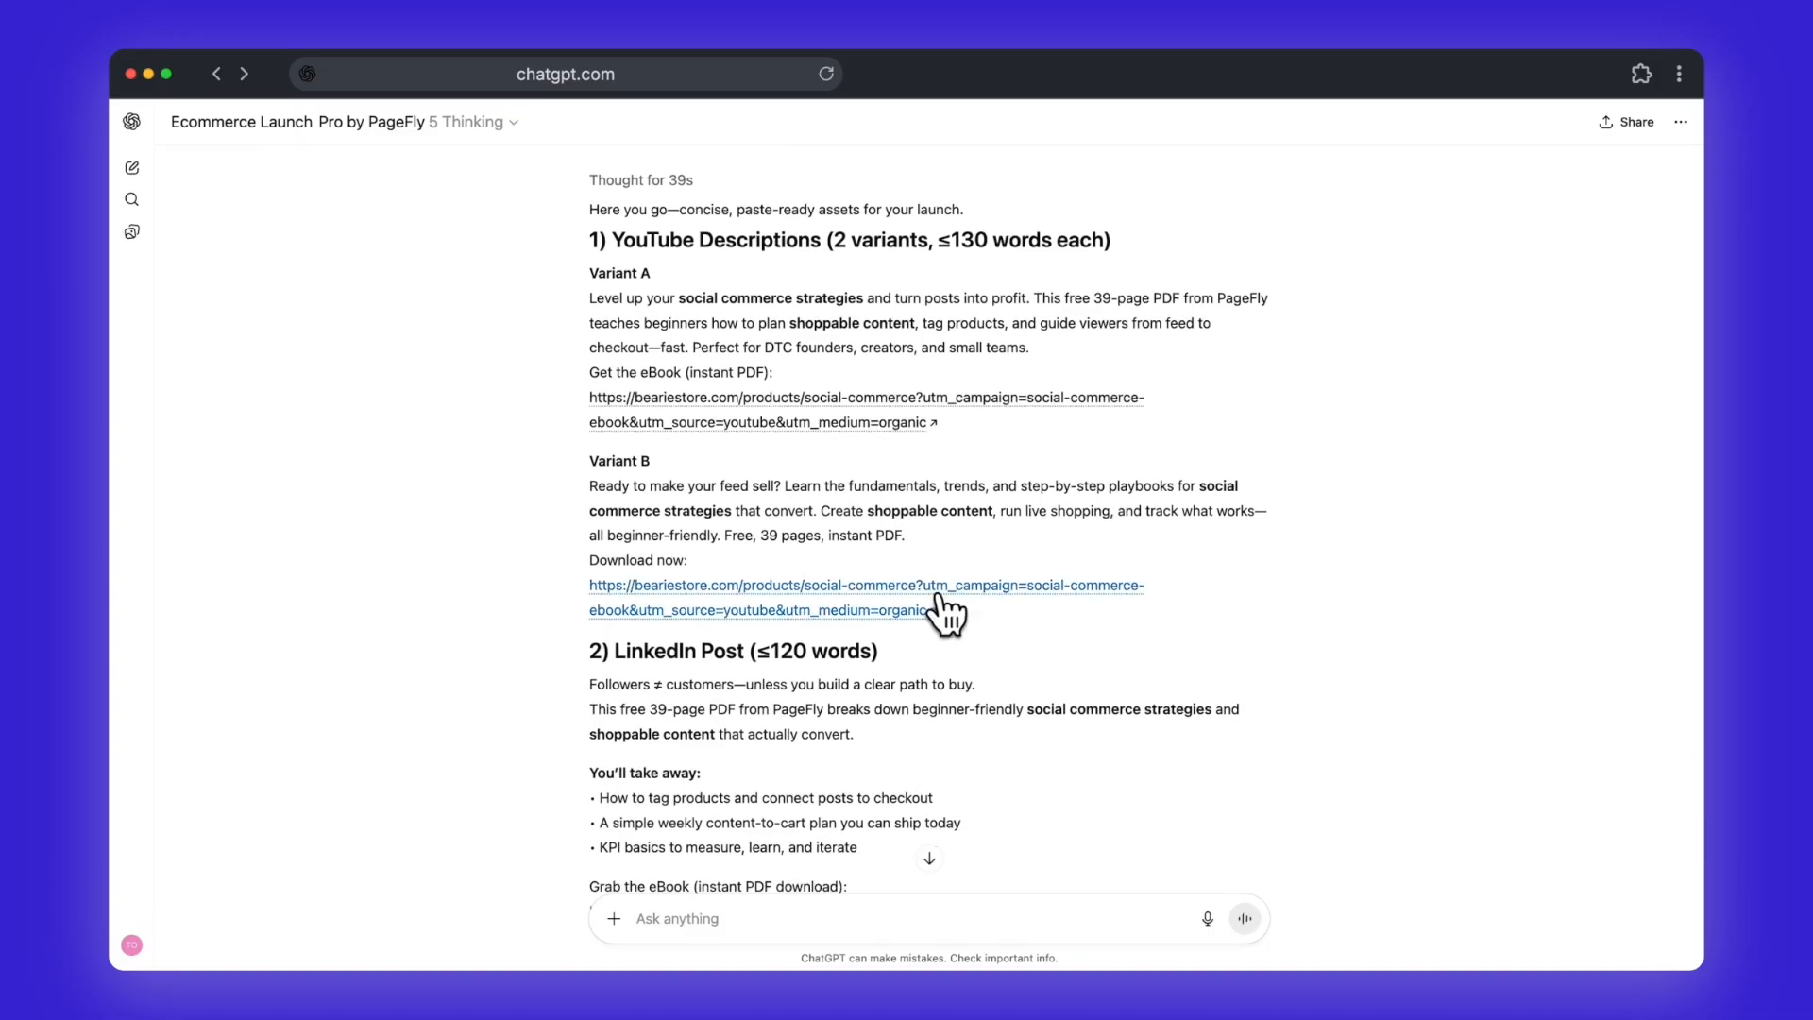
scroll(944, 604, down, 2)
scroll(1027, 634, down, 1)
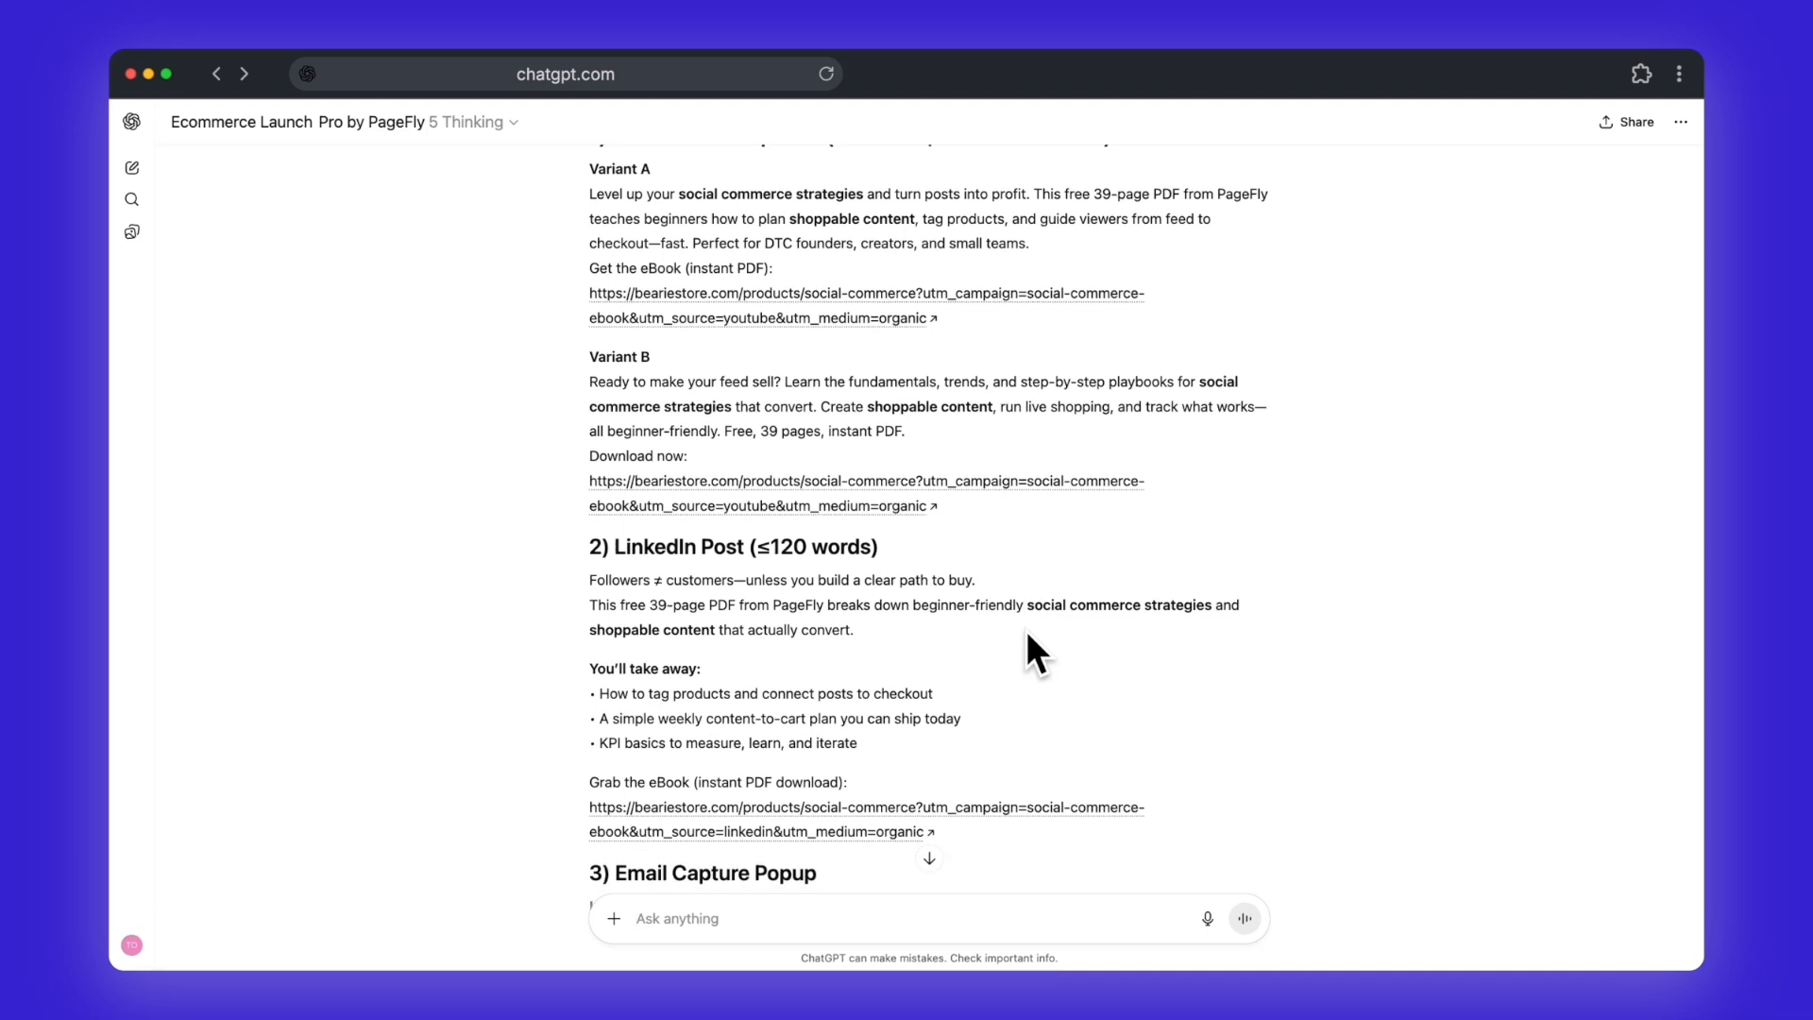
scroll(897, 501, down, 1)
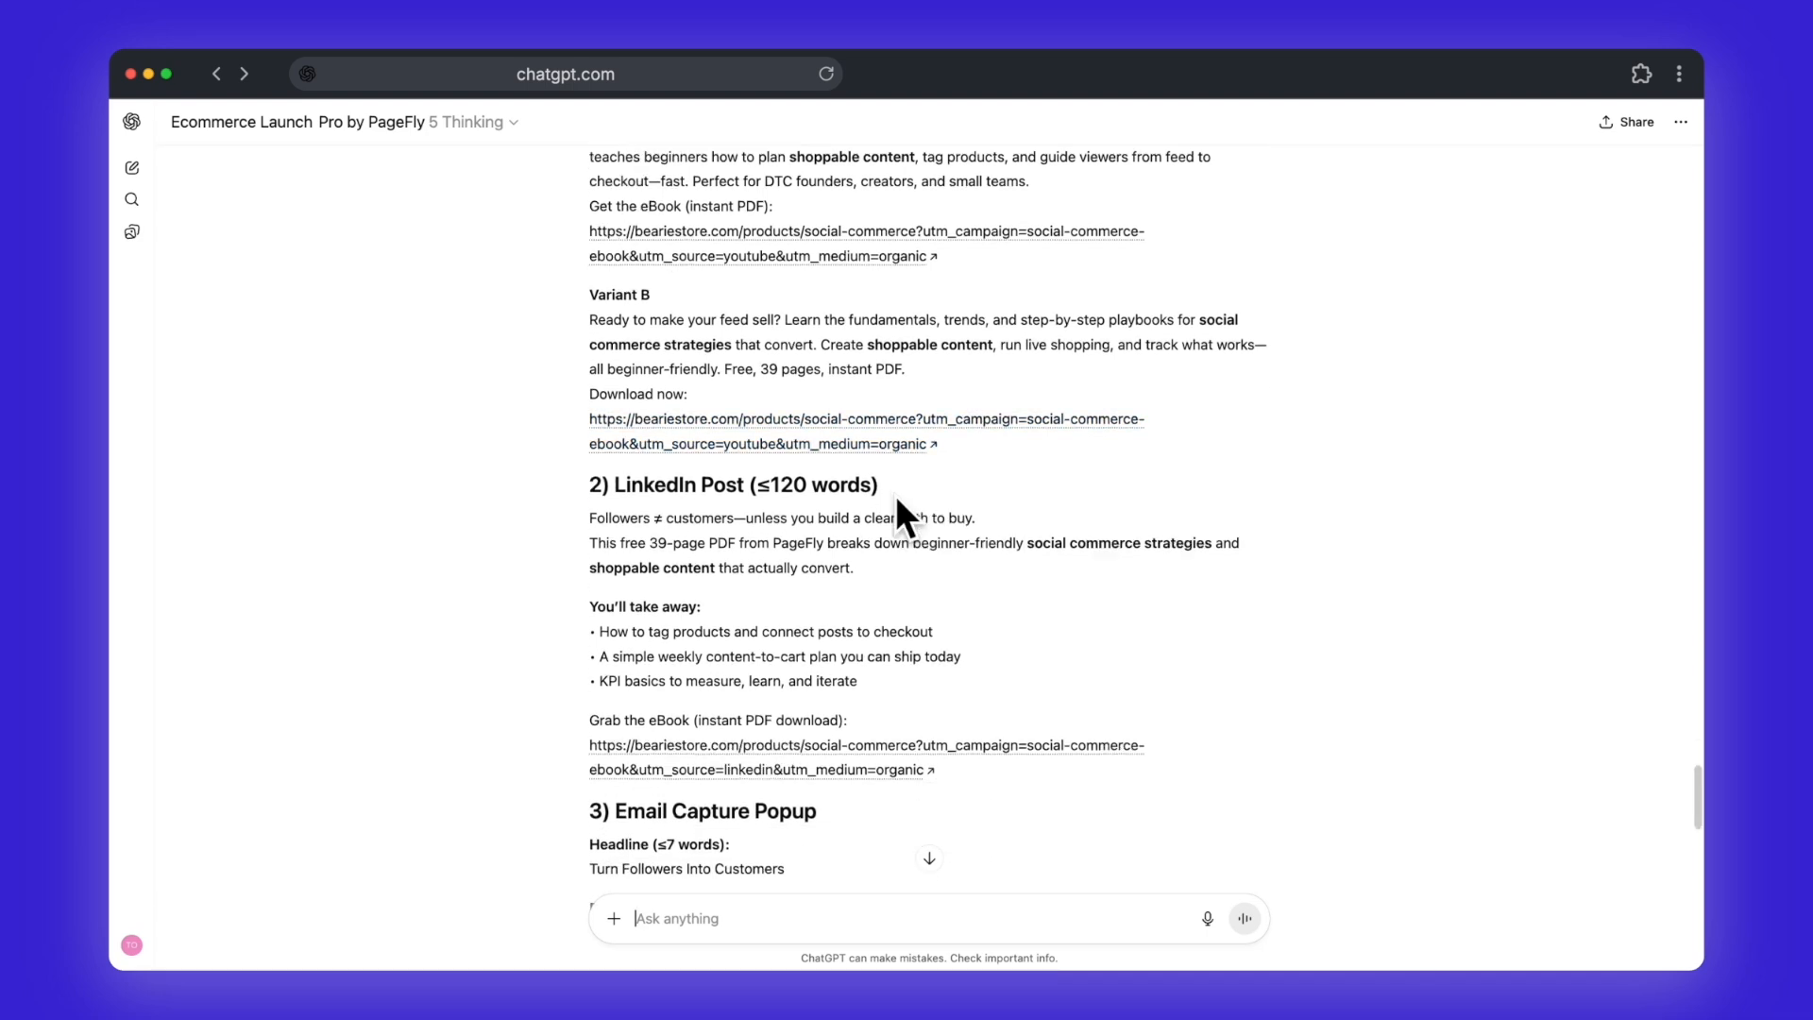
scroll(897, 501, down, 3)
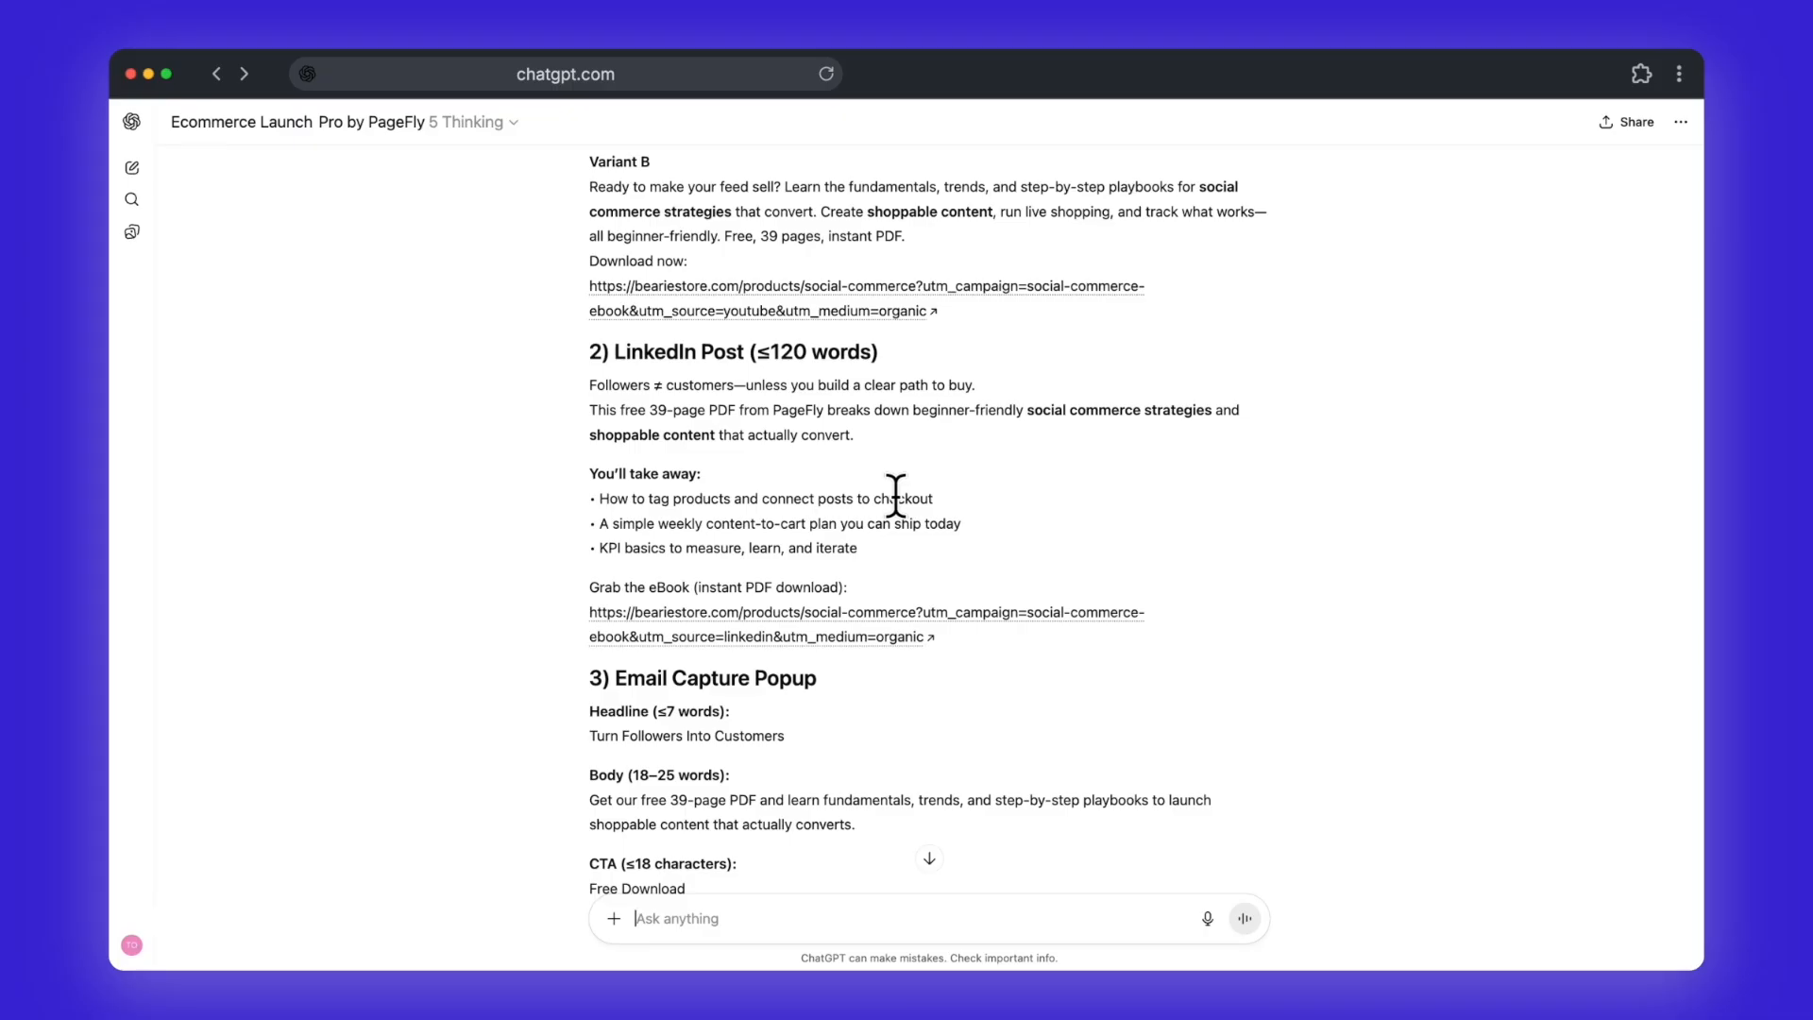
scroll(895, 495, down, 11)
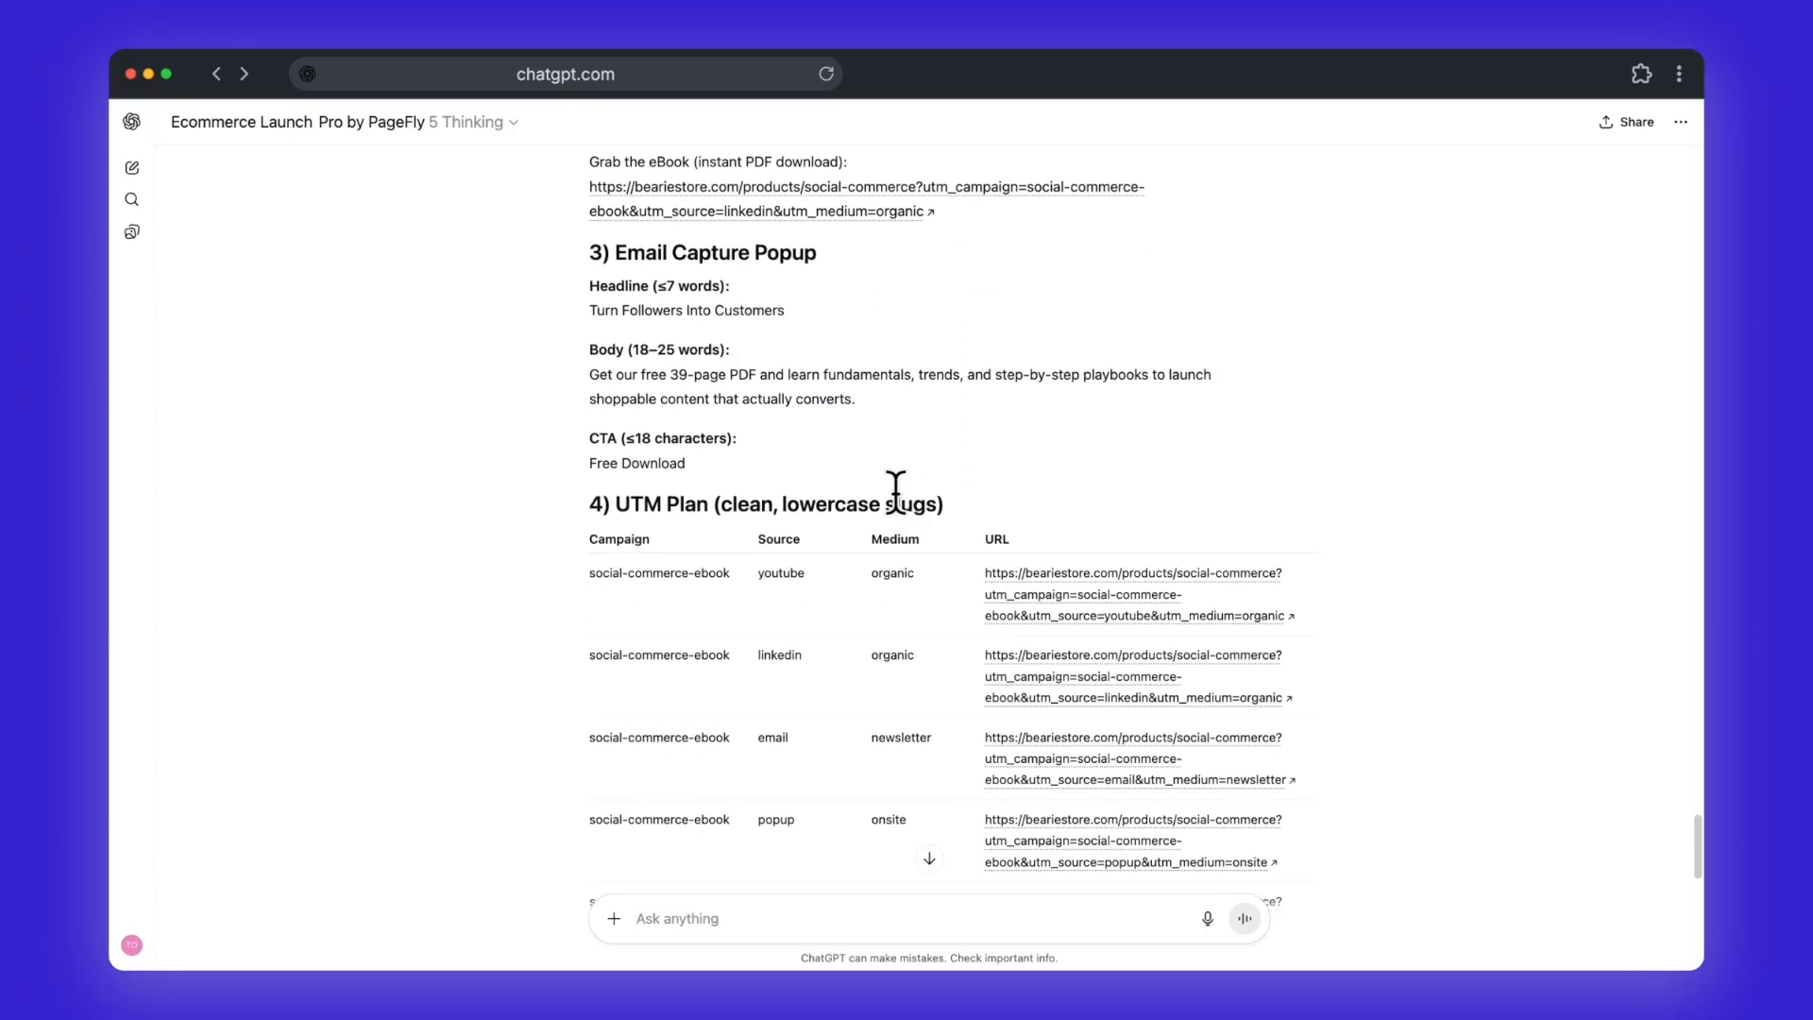
scroll(895, 491, down, 3)
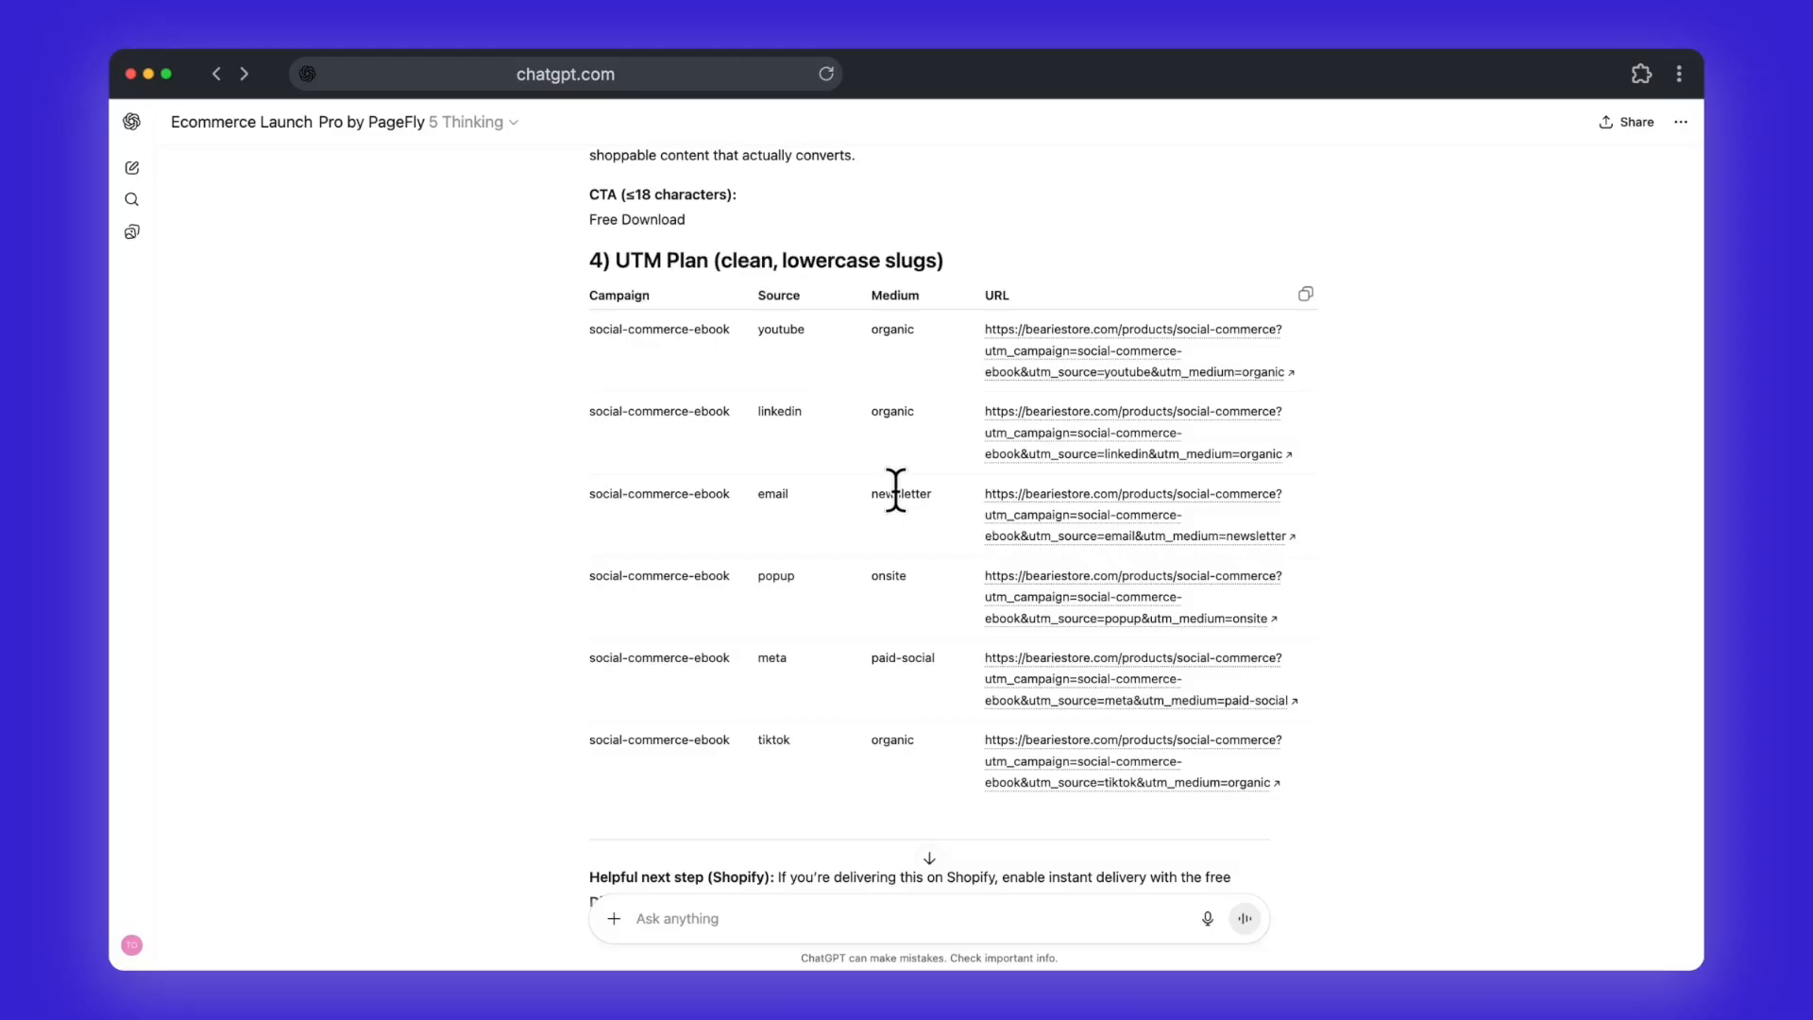
scroll(895, 489, down, 3)
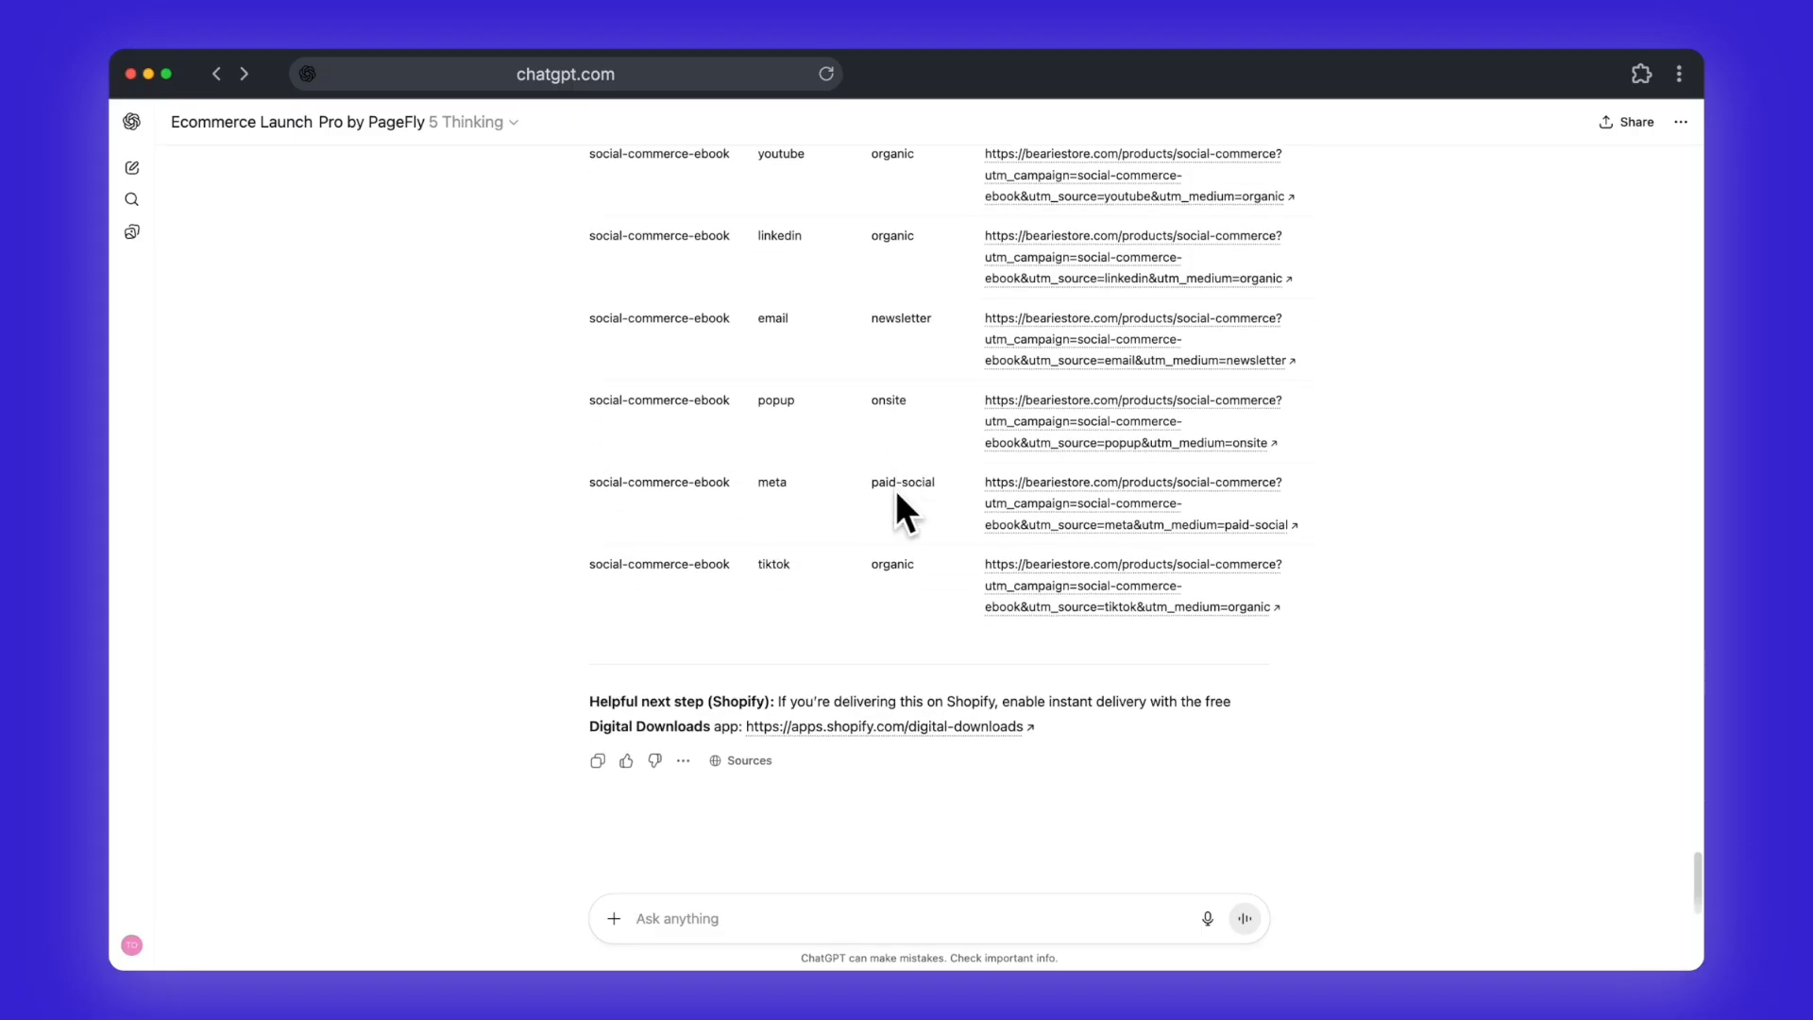
scroll(895, 491, down, 1)
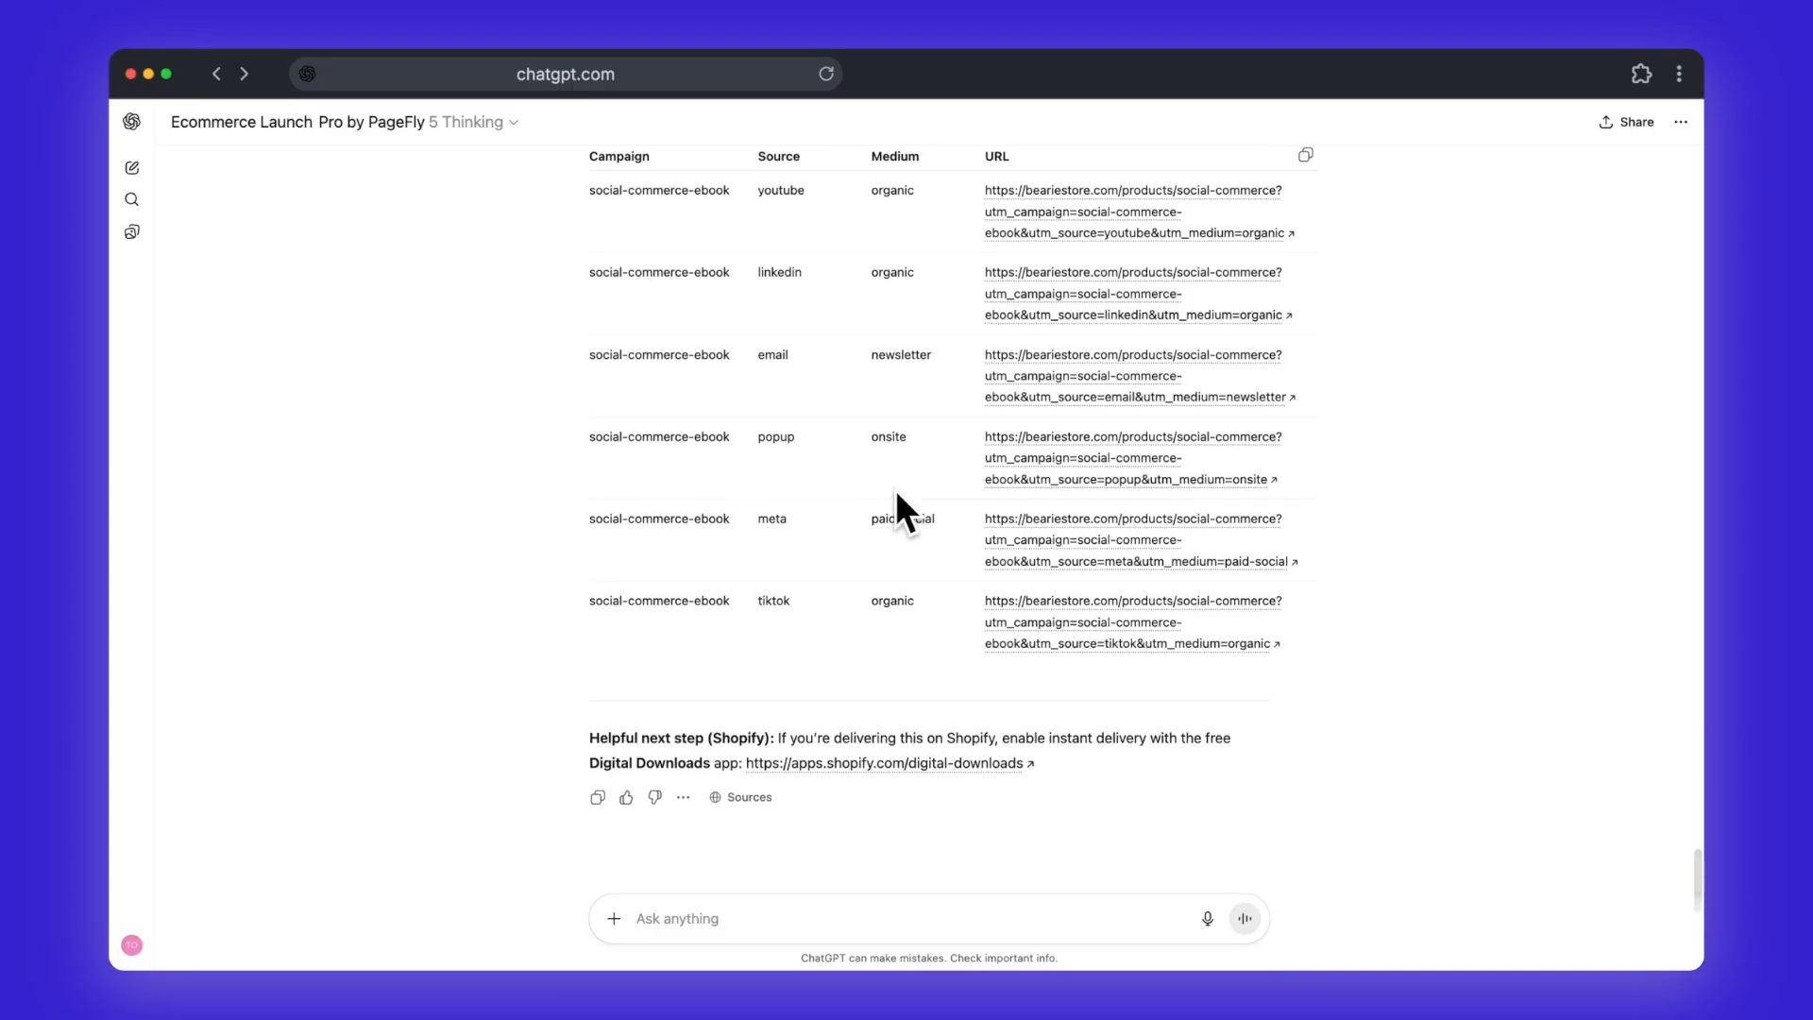
scroll(895, 491, down, 1)
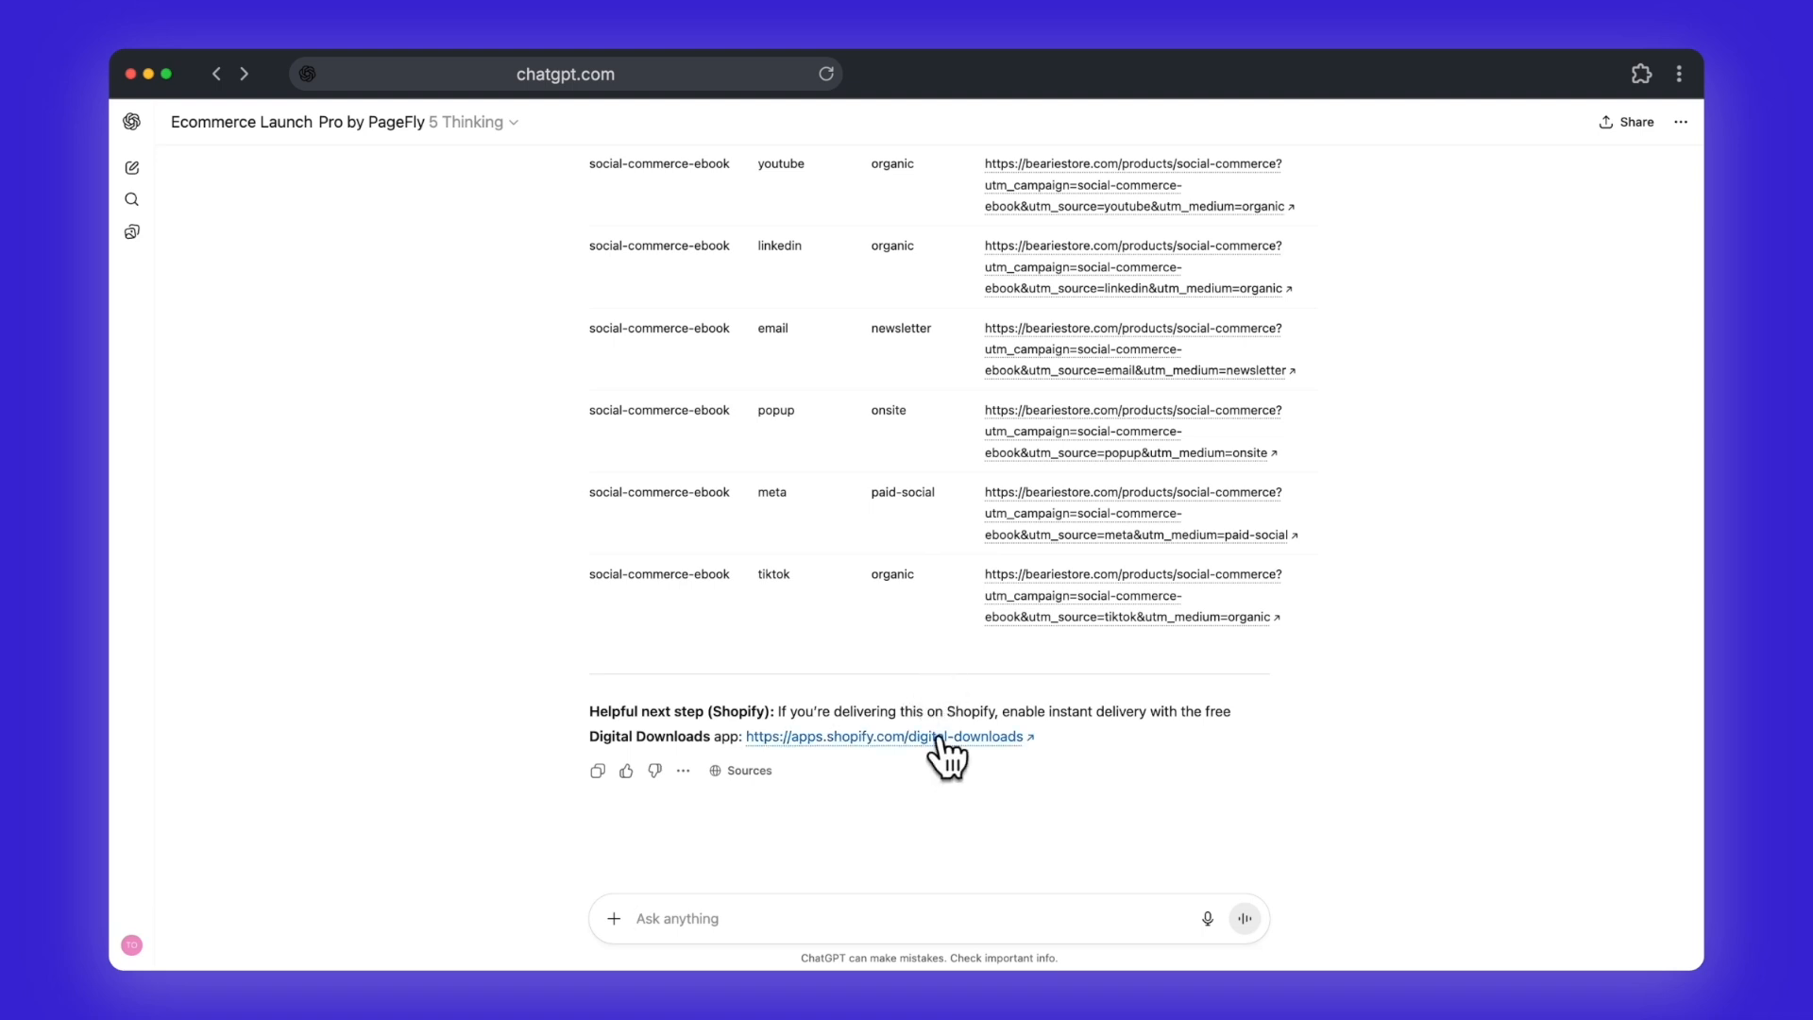
scroll(940, 739, up, 5)
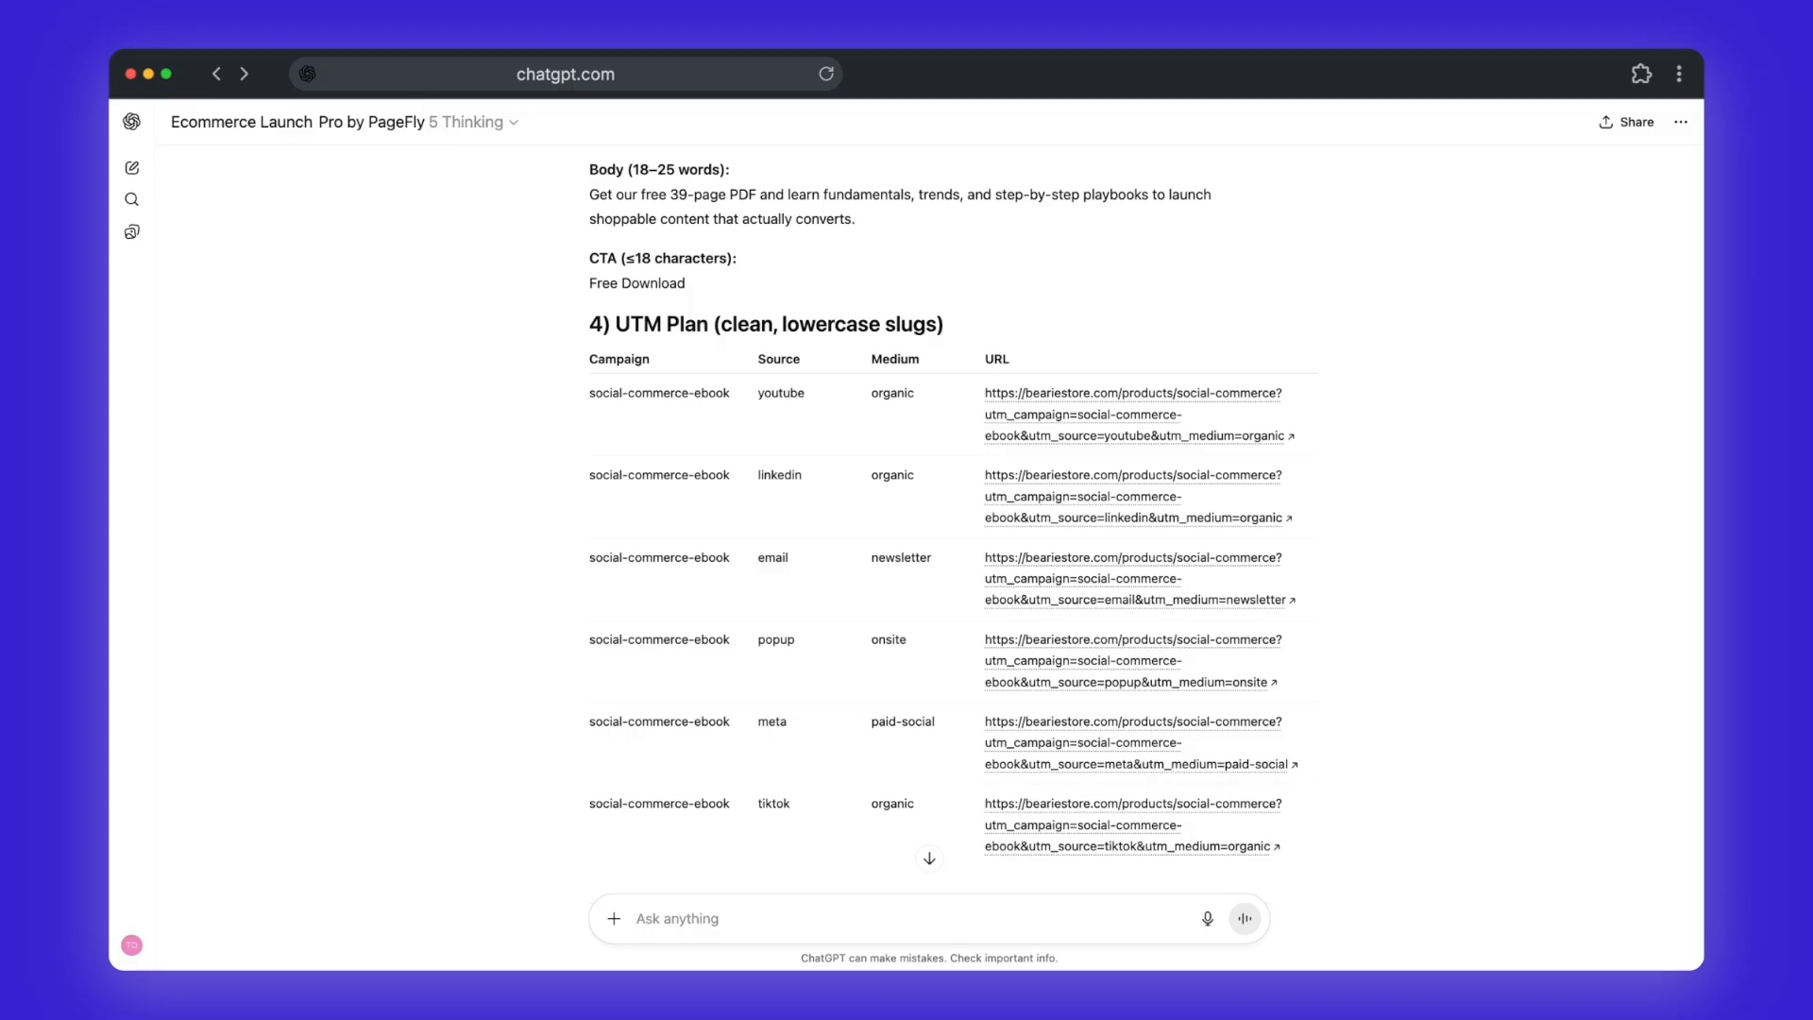
Step: Switch to the Shopify theme editor and look over the Social Commerce Strategies product page in the preview
click(330, 79)
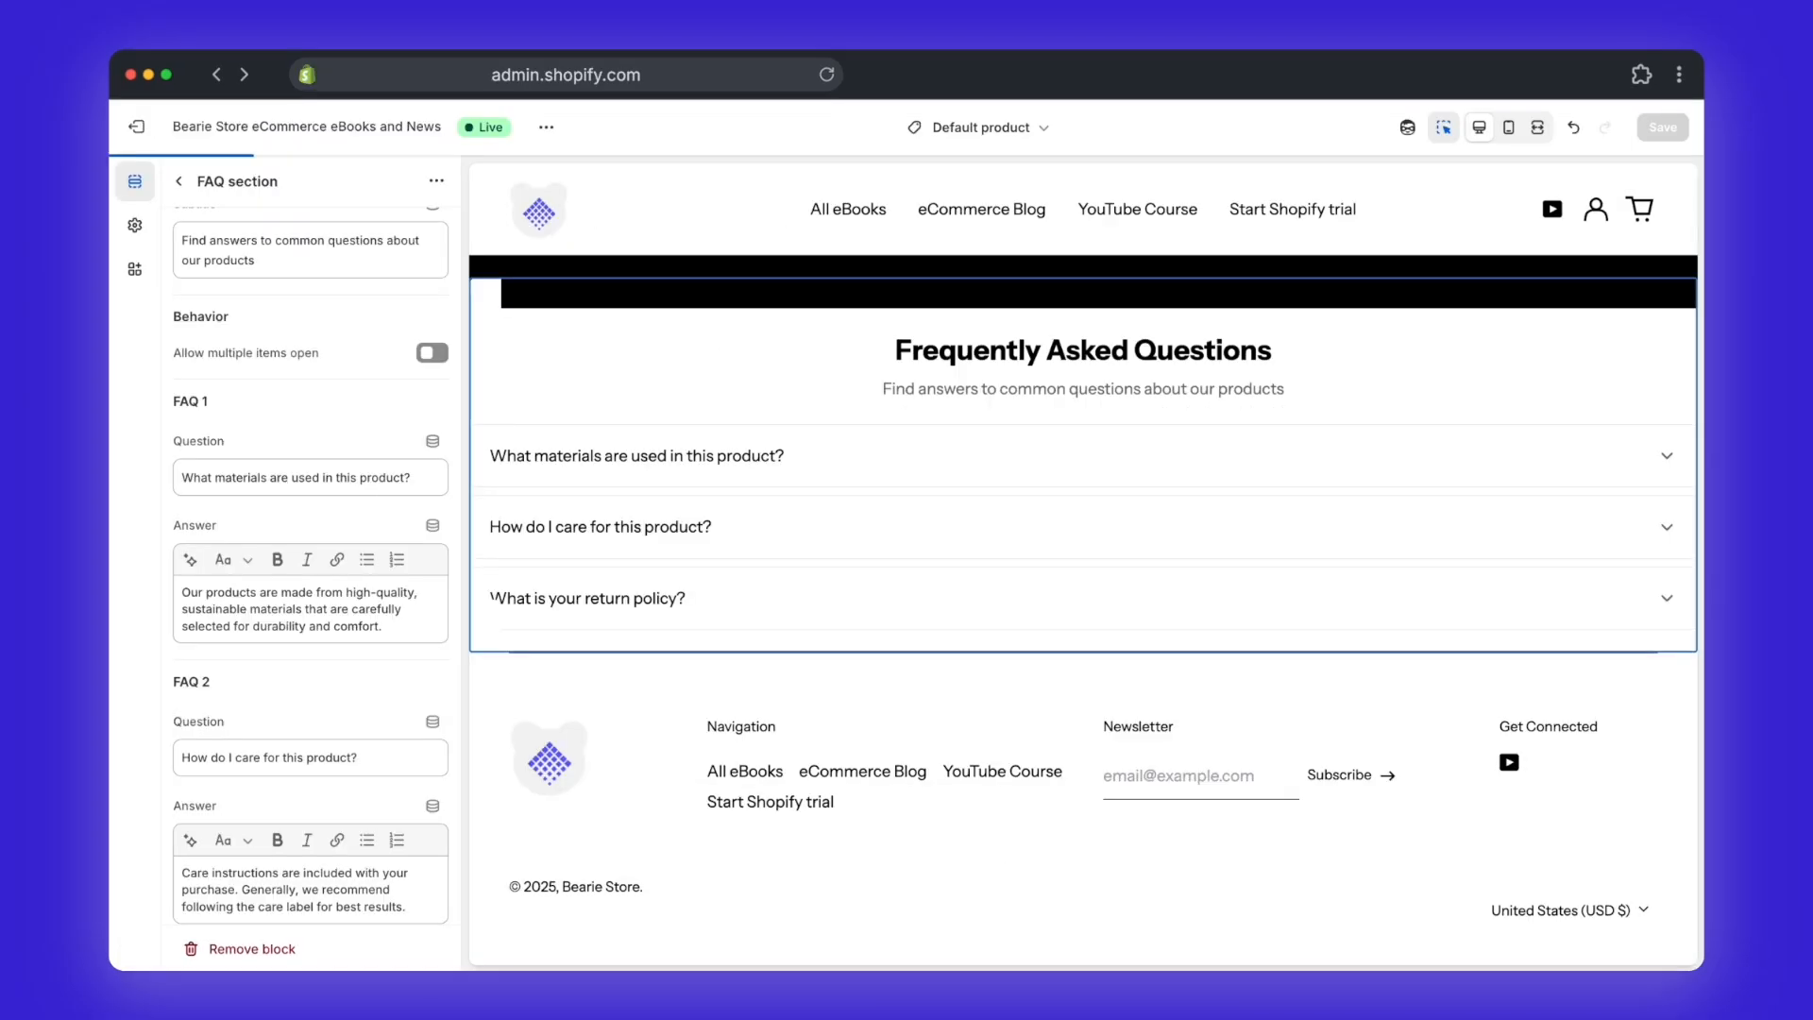
scroll(703, 463, up, 3)
scroll(708, 472, up, 10)
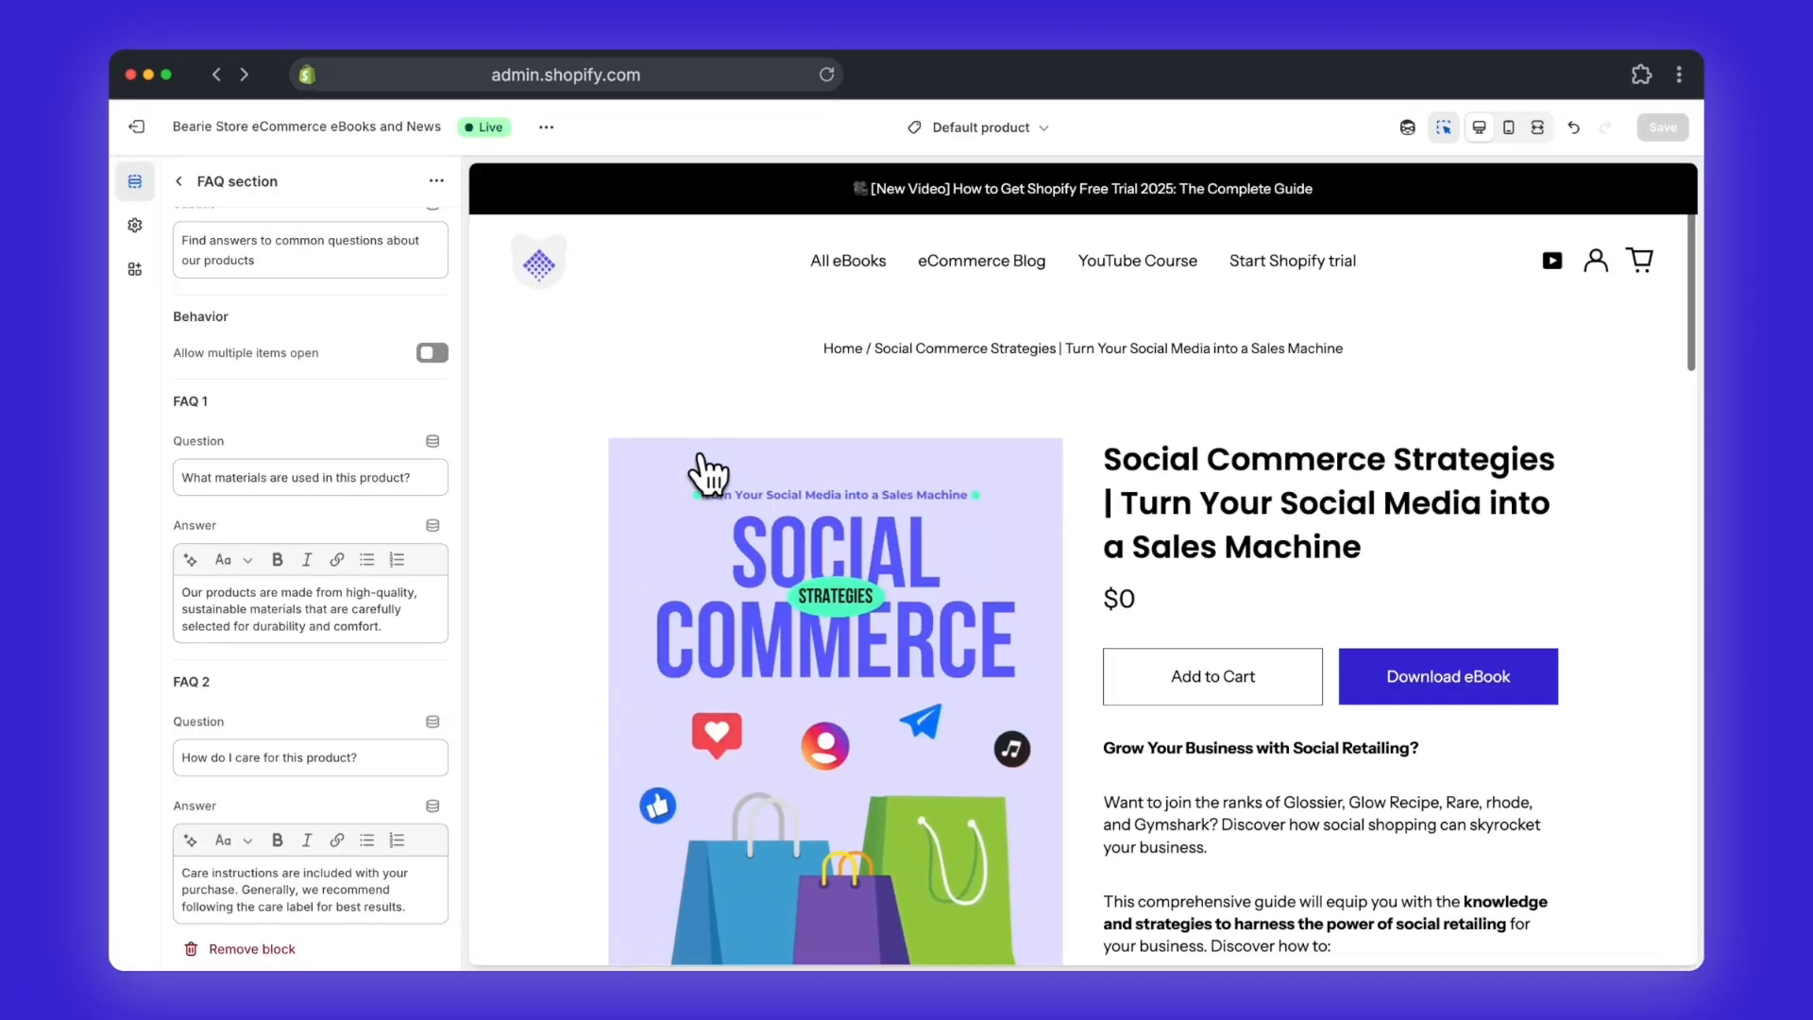
scroll(708, 468, down, 3)
scroll(703, 458, up, 3)
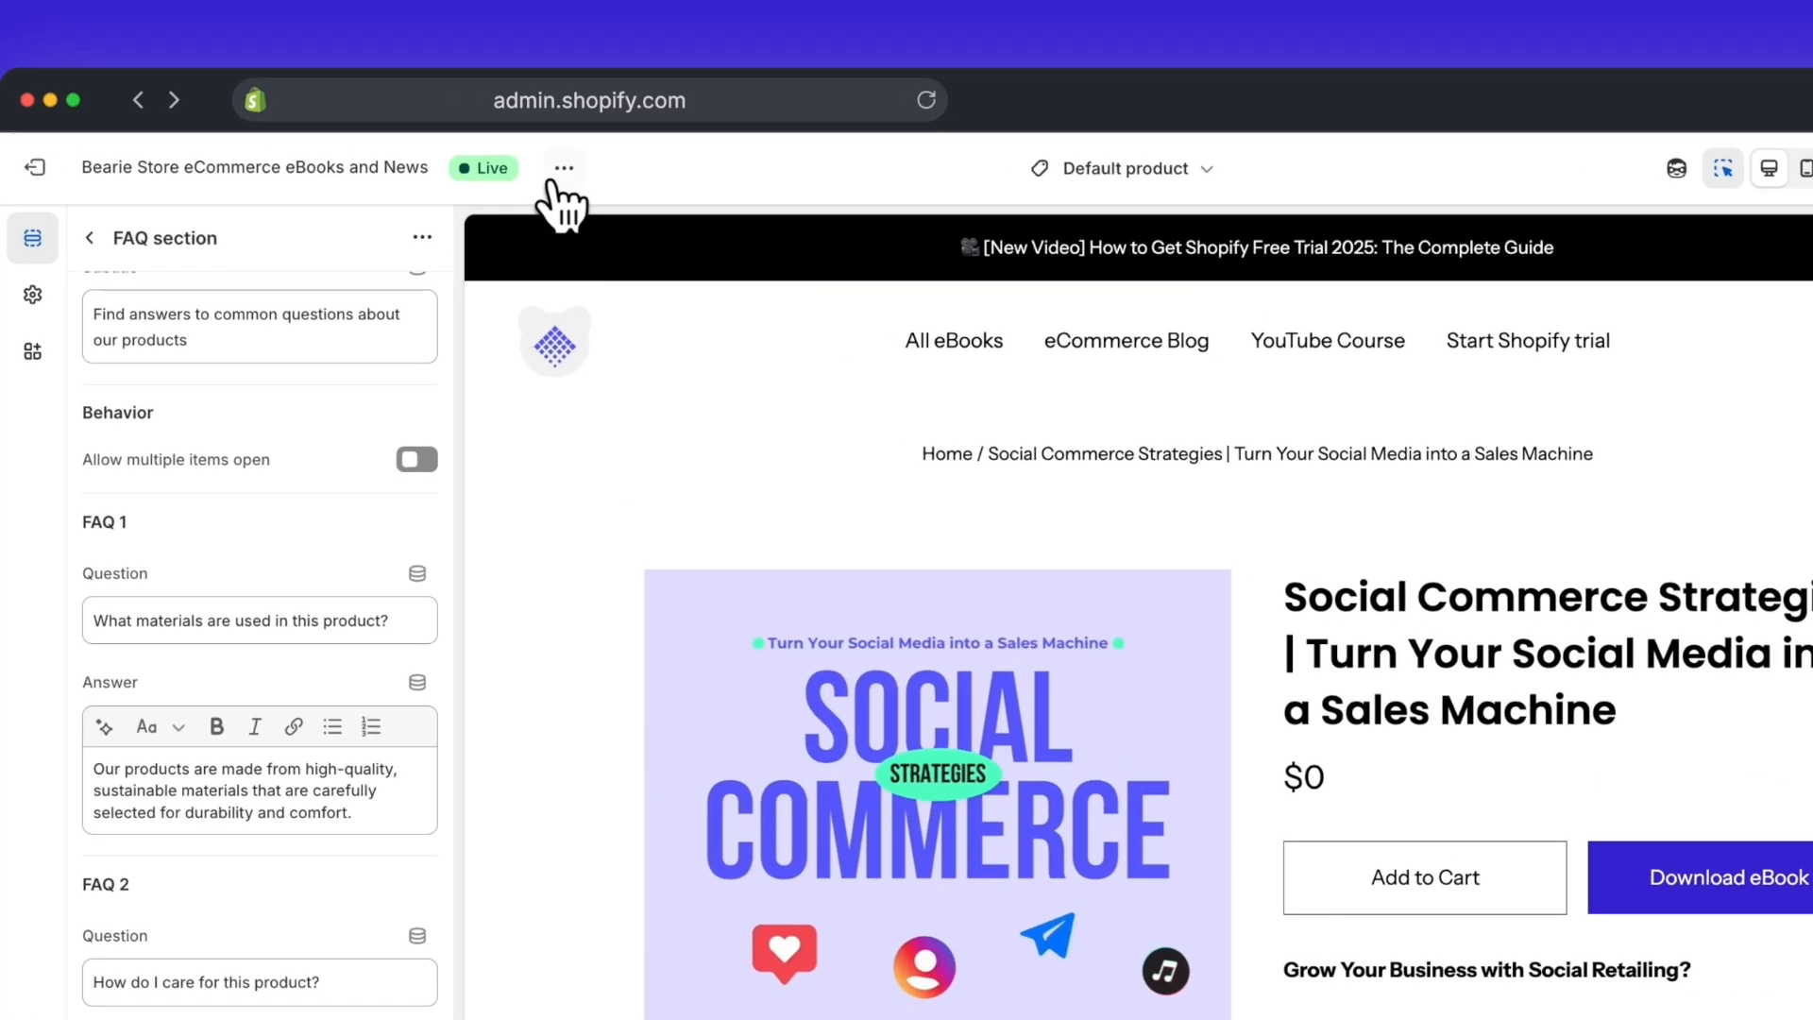
Step: View the product page in the online store, dismiss the newsletter popup and review the specification list and FAQs
click(545, 126)
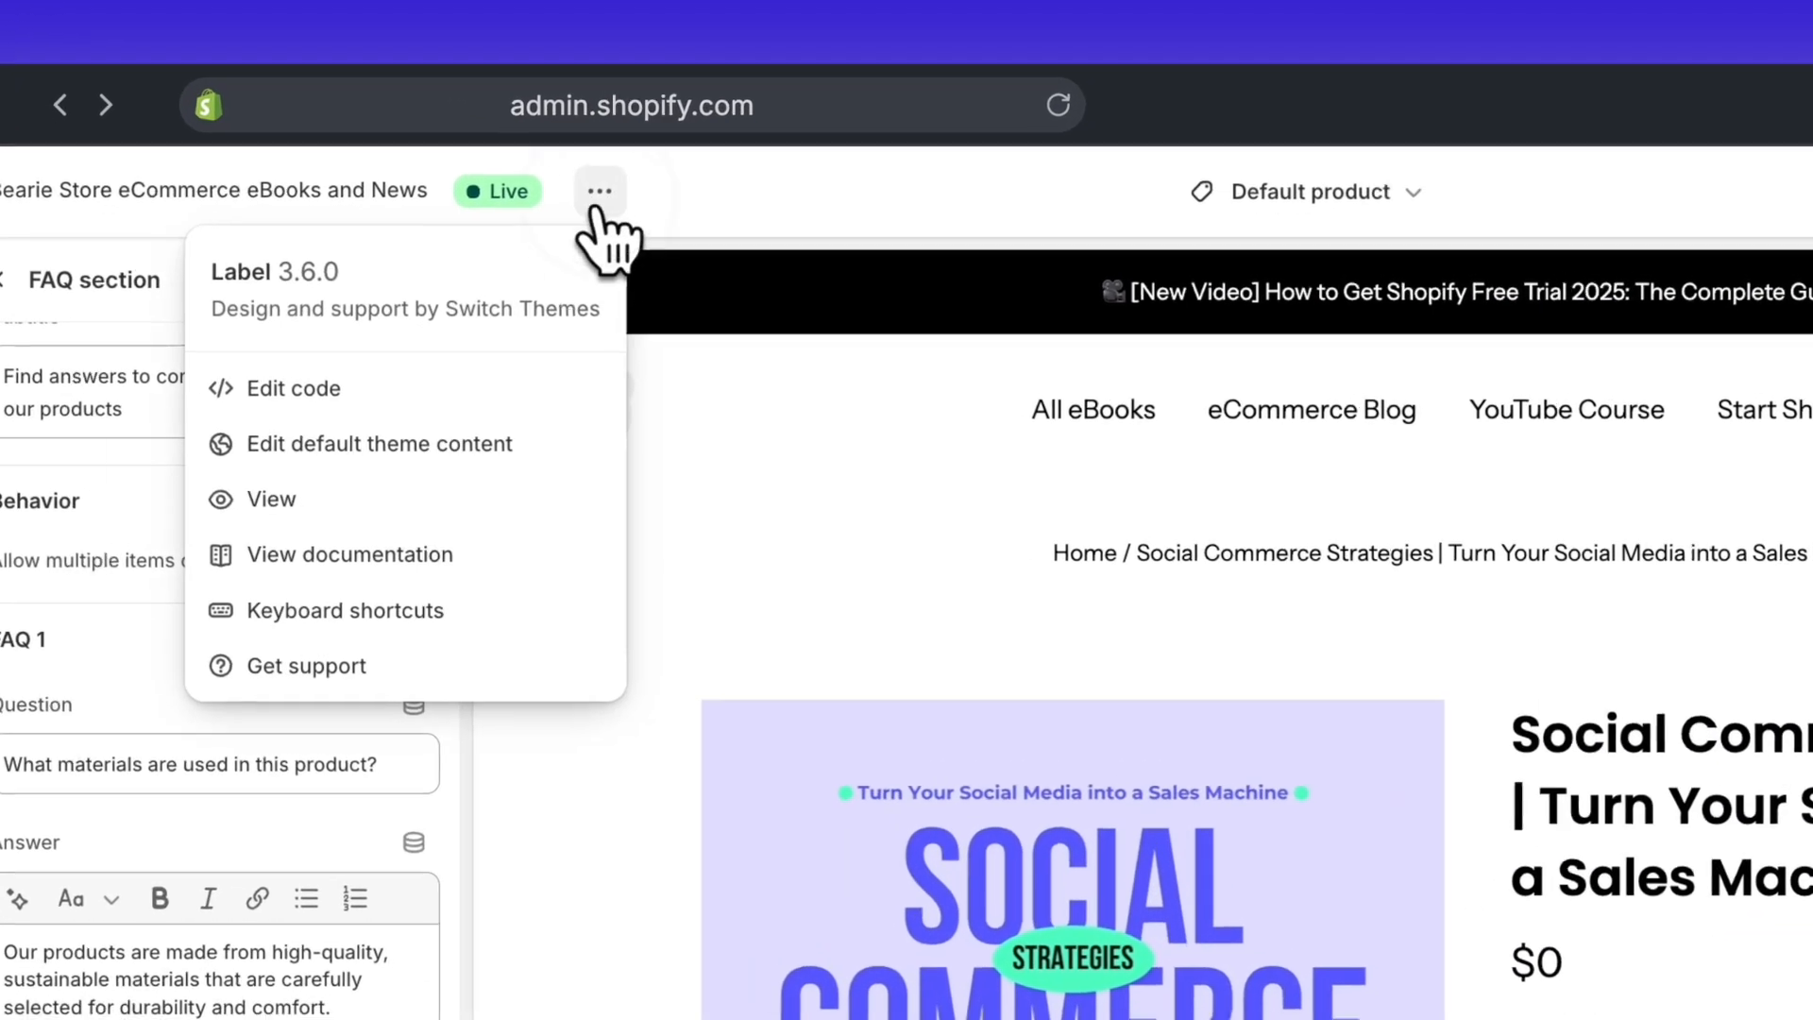
click(573, 491)
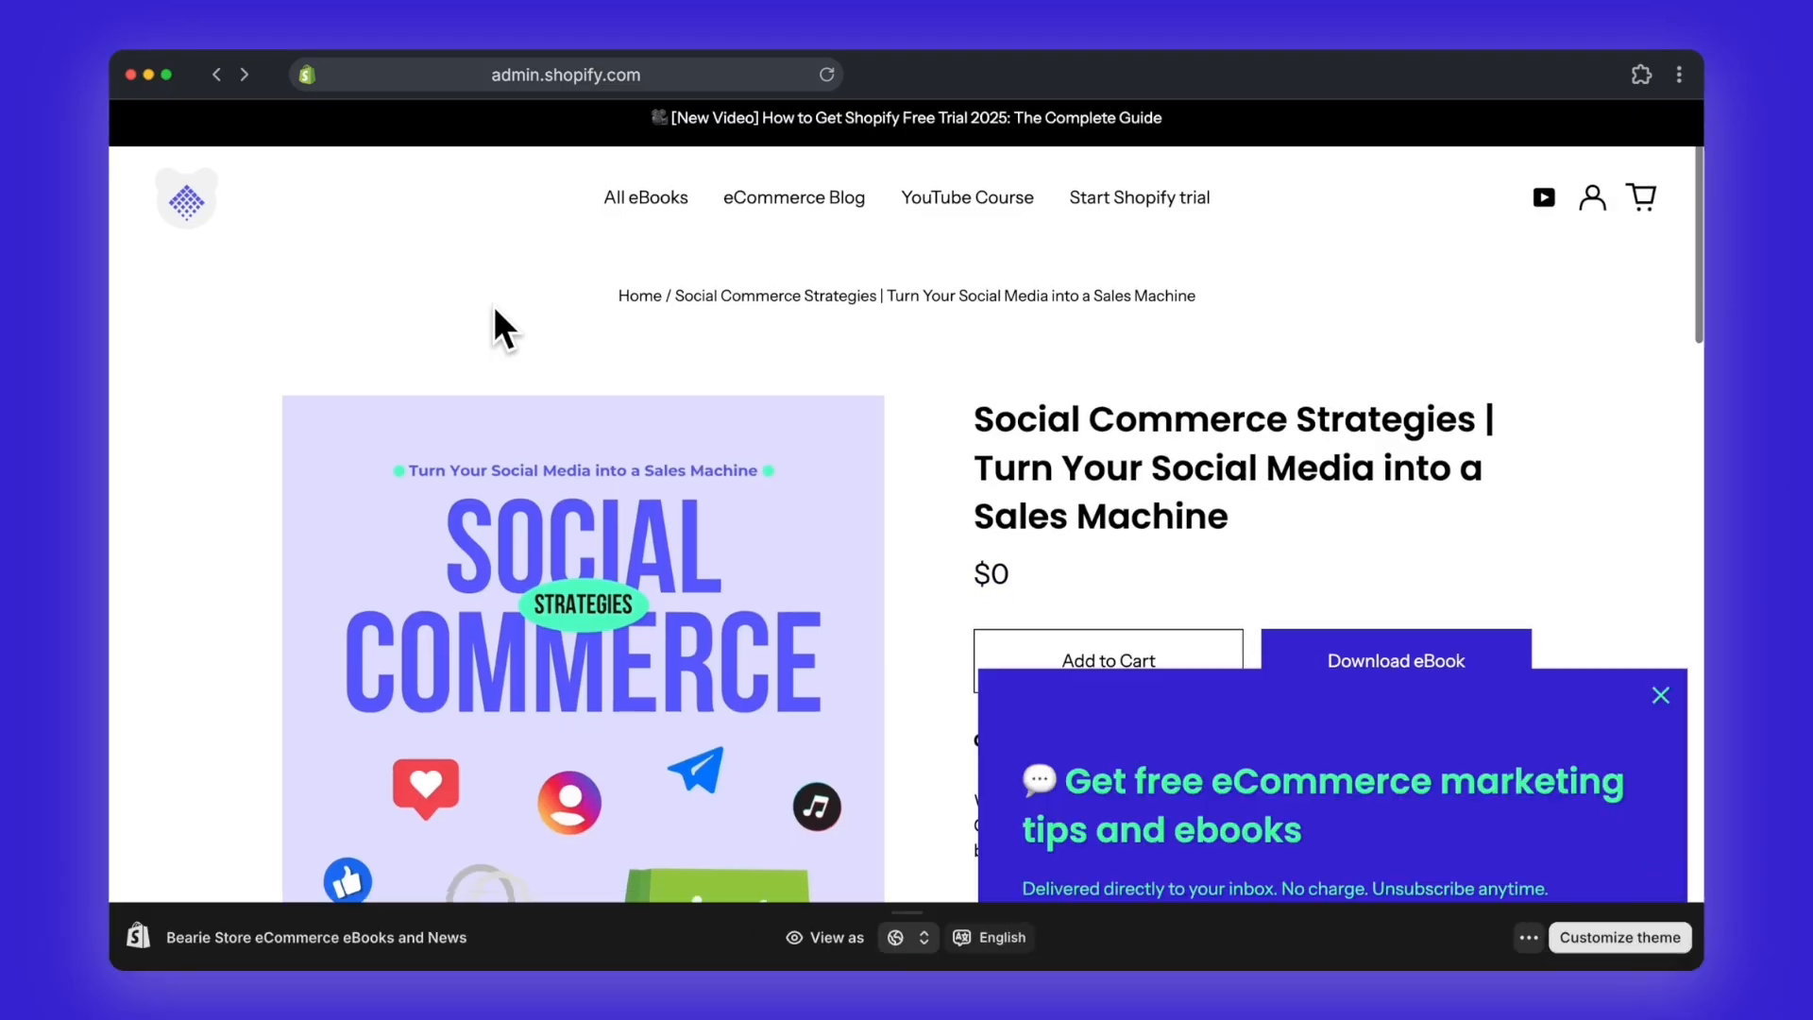
scroll(494, 311, down, 3)
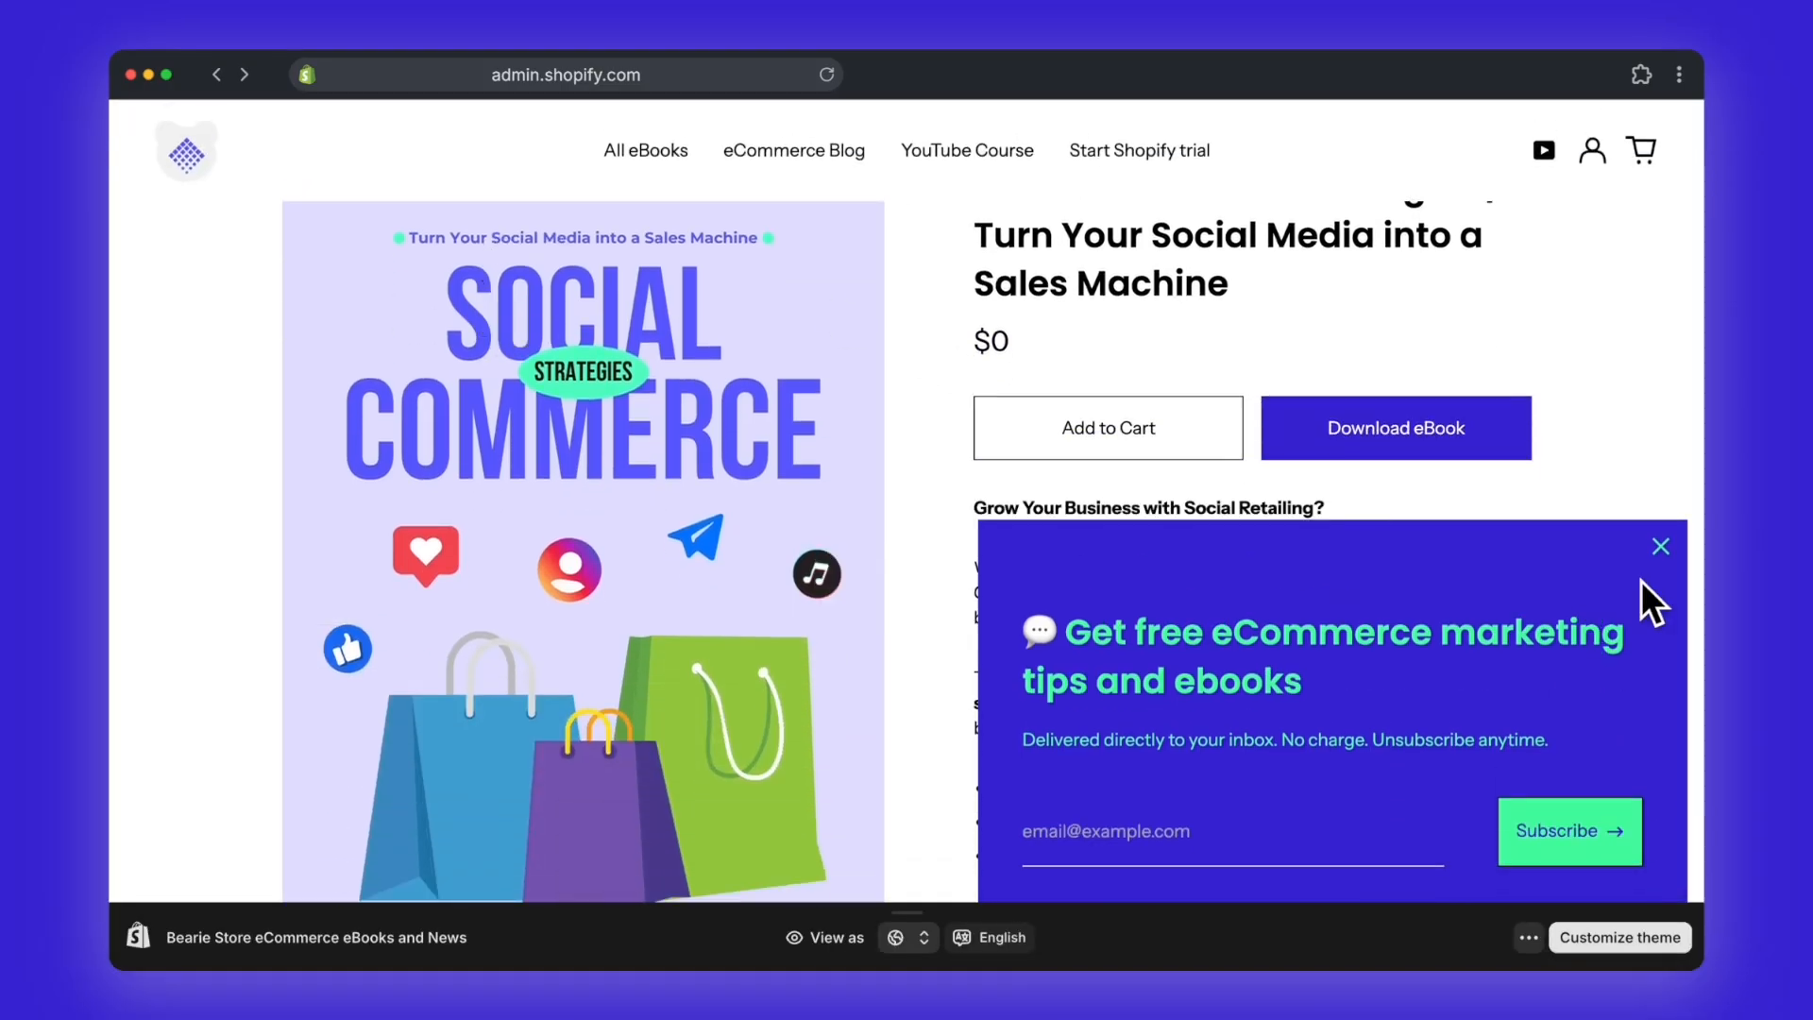
click(1657, 549)
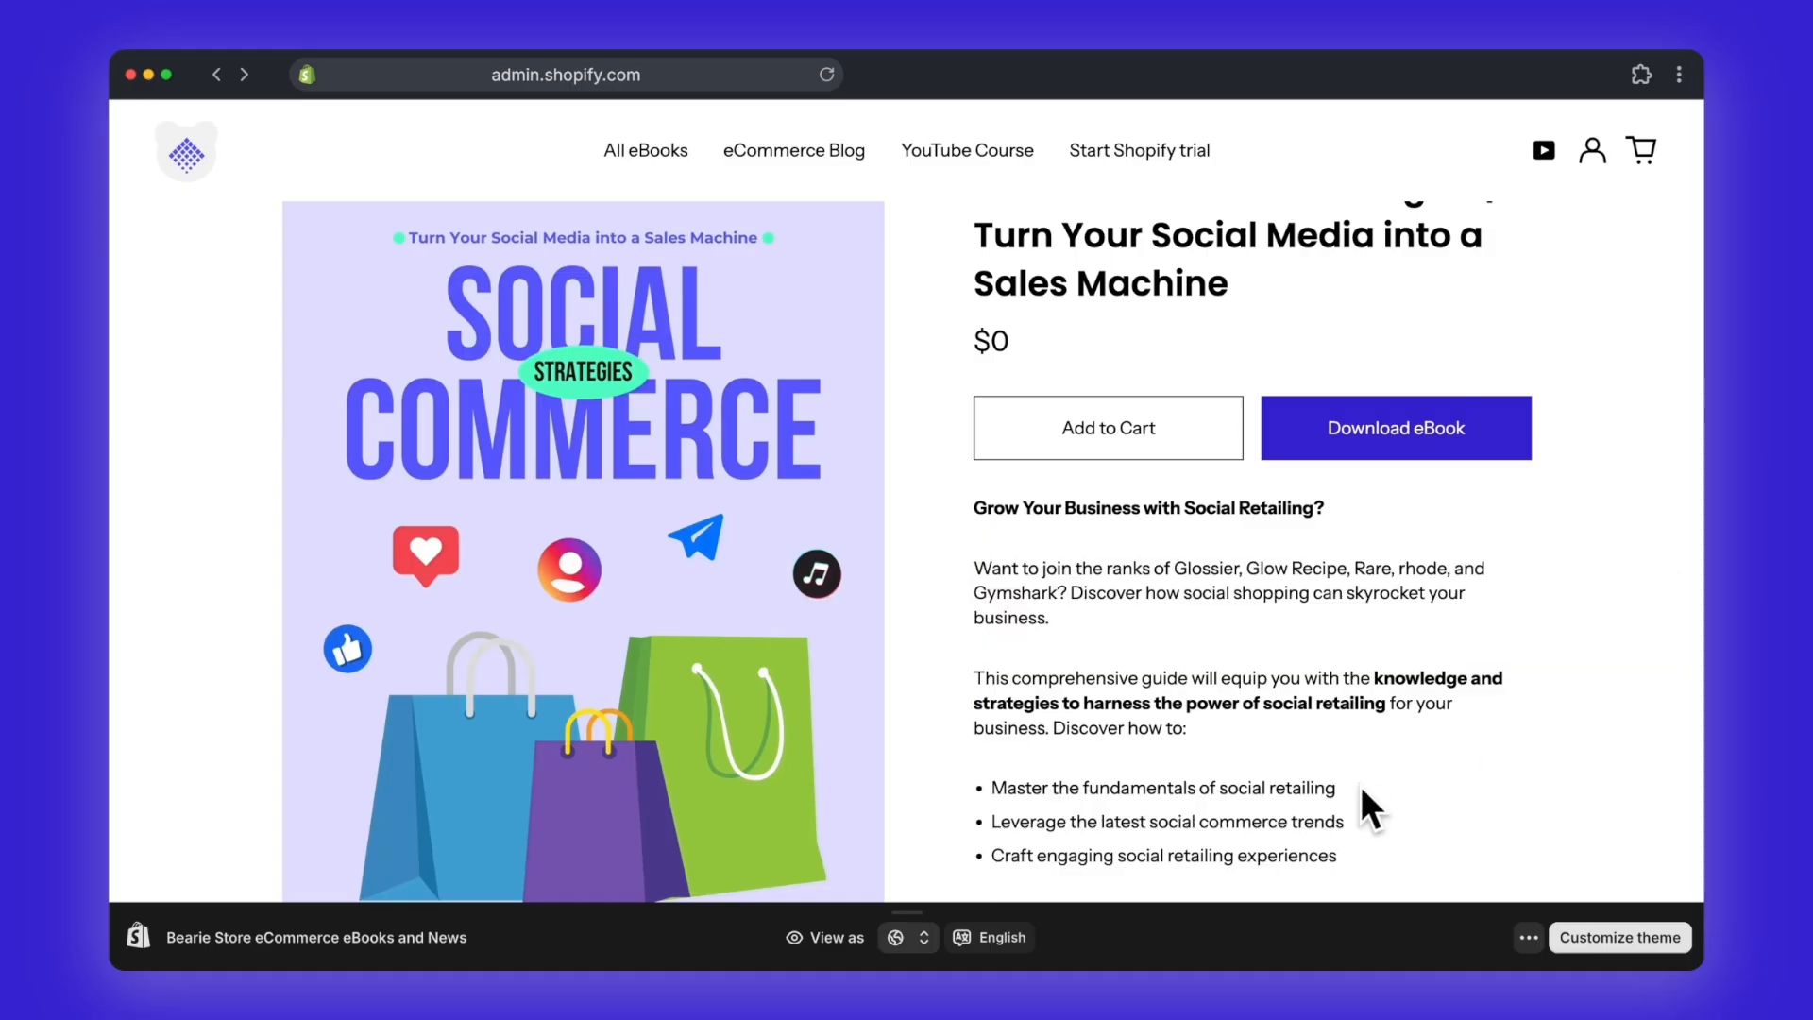
scroll(1362, 788, down, 10)
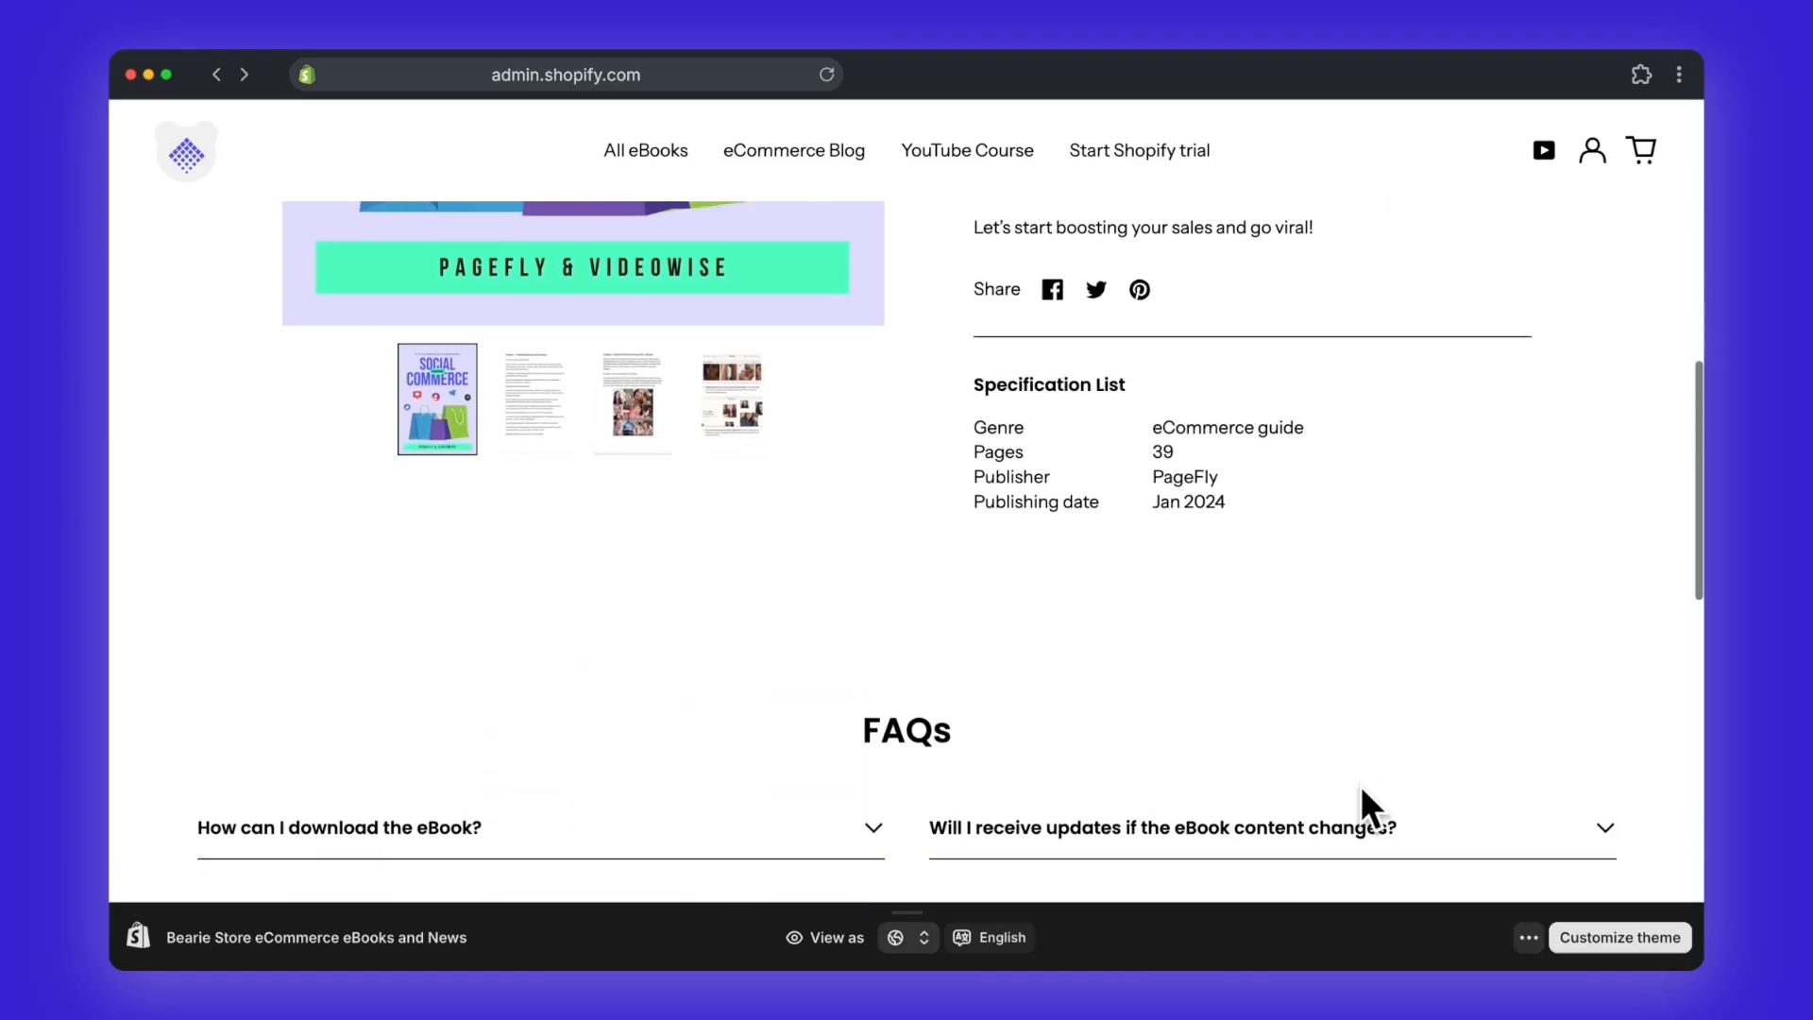
scroll(1361, 786, down, 1)
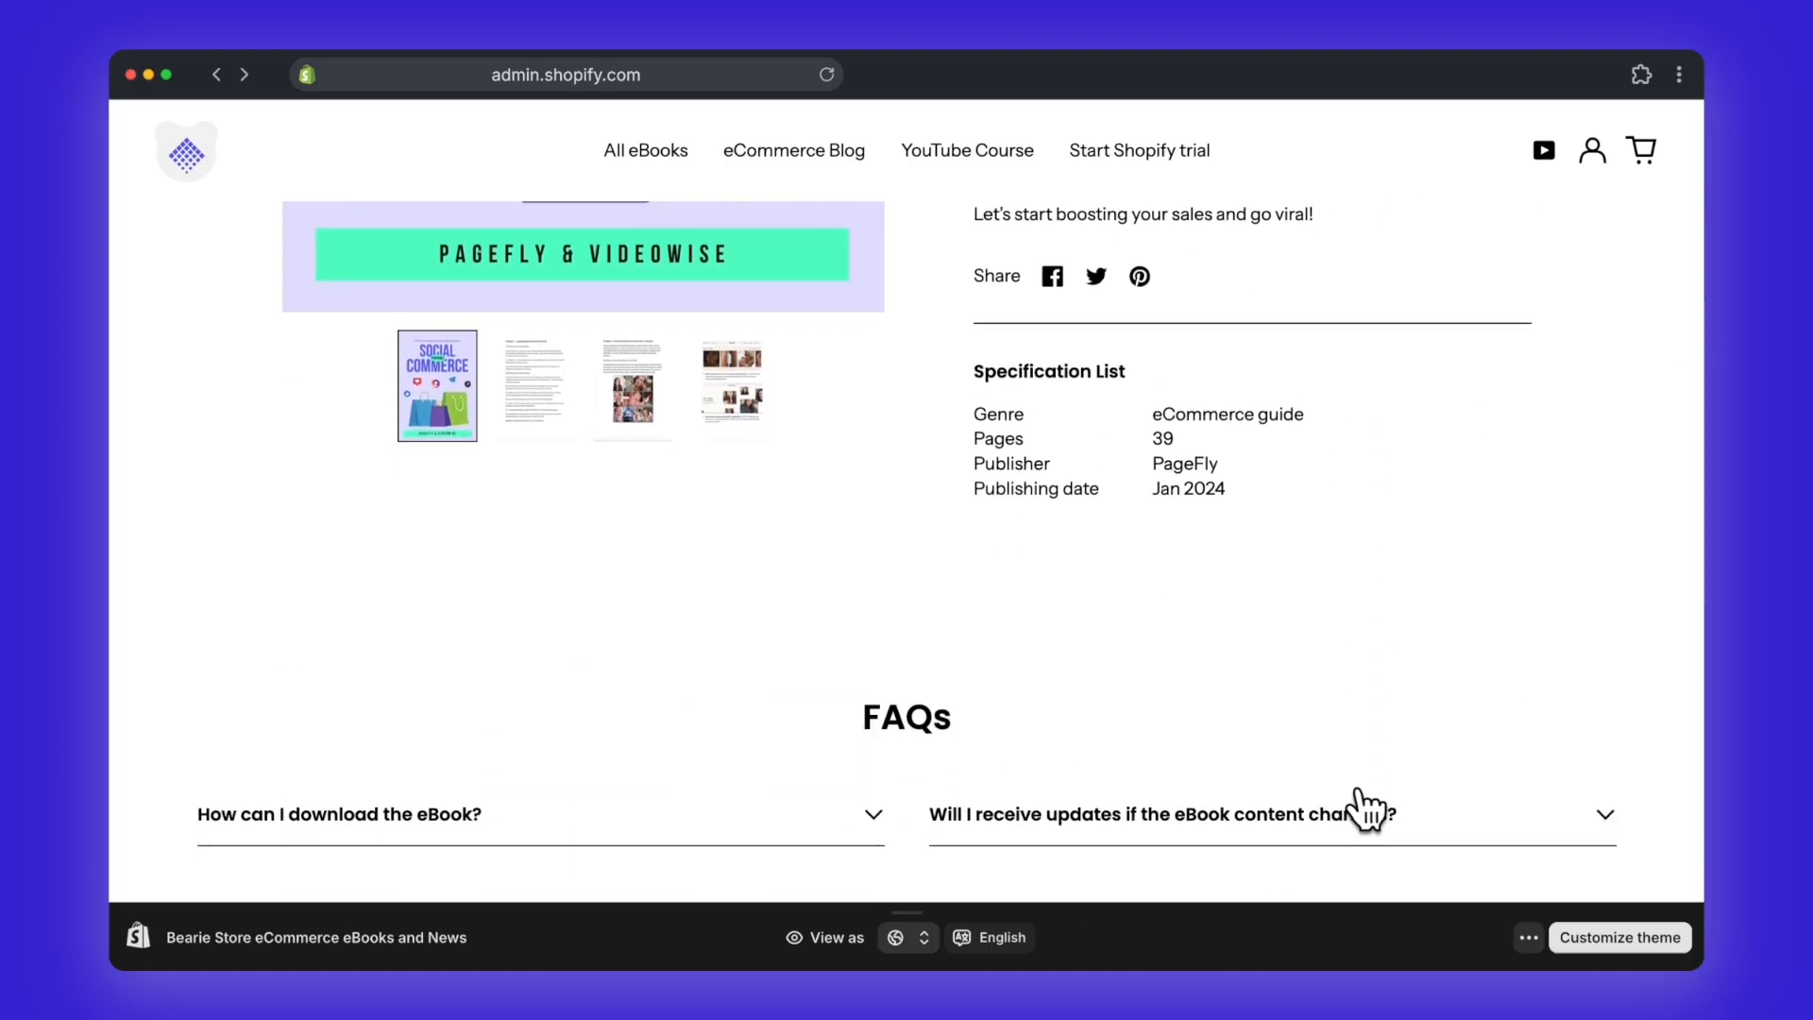